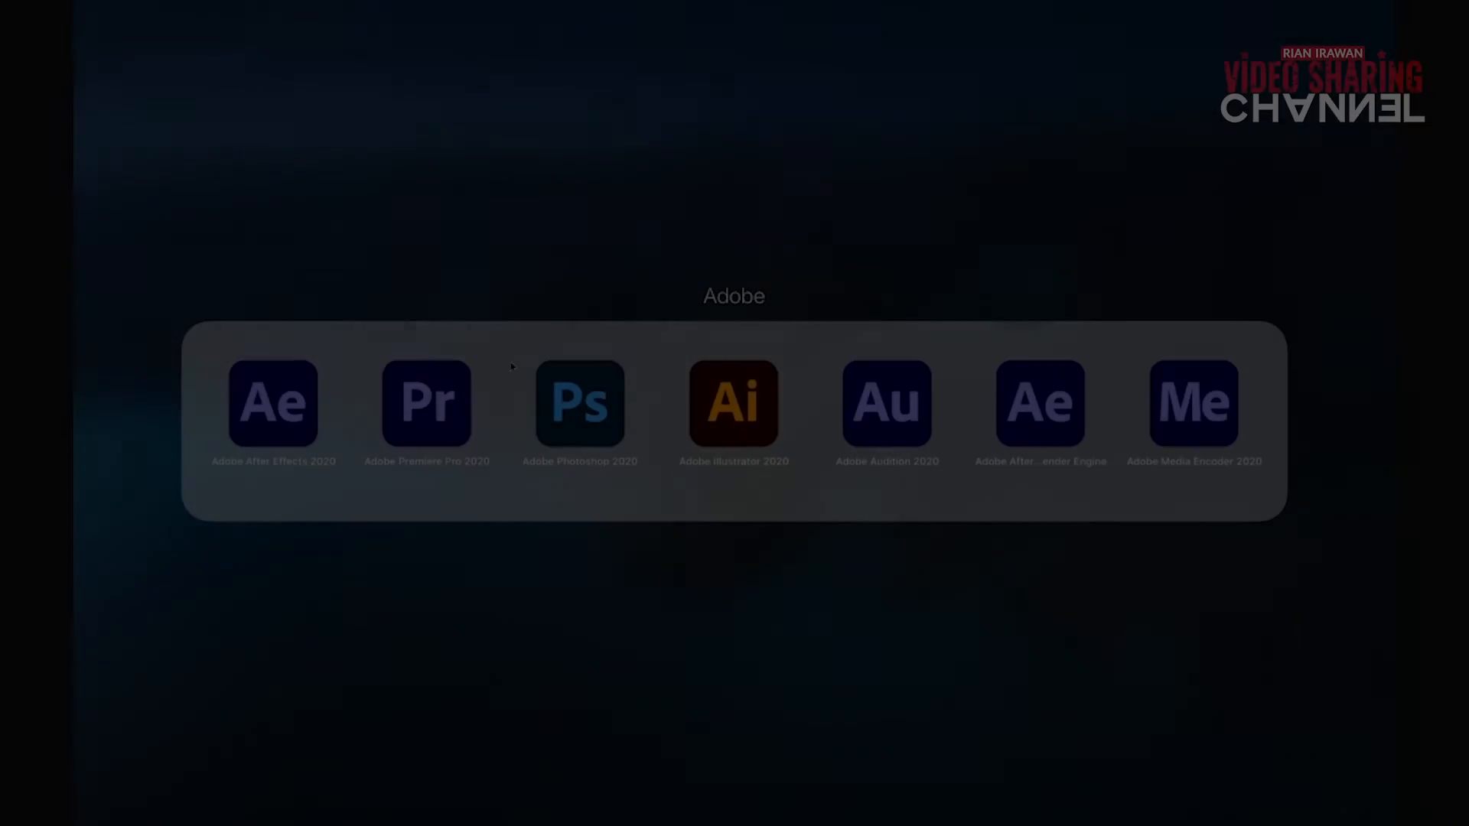
# Open Premiere Pro and create a new project named MainPukul Cingkrik, stored in the Edit Video folder
pyautogui.click(451, 398)
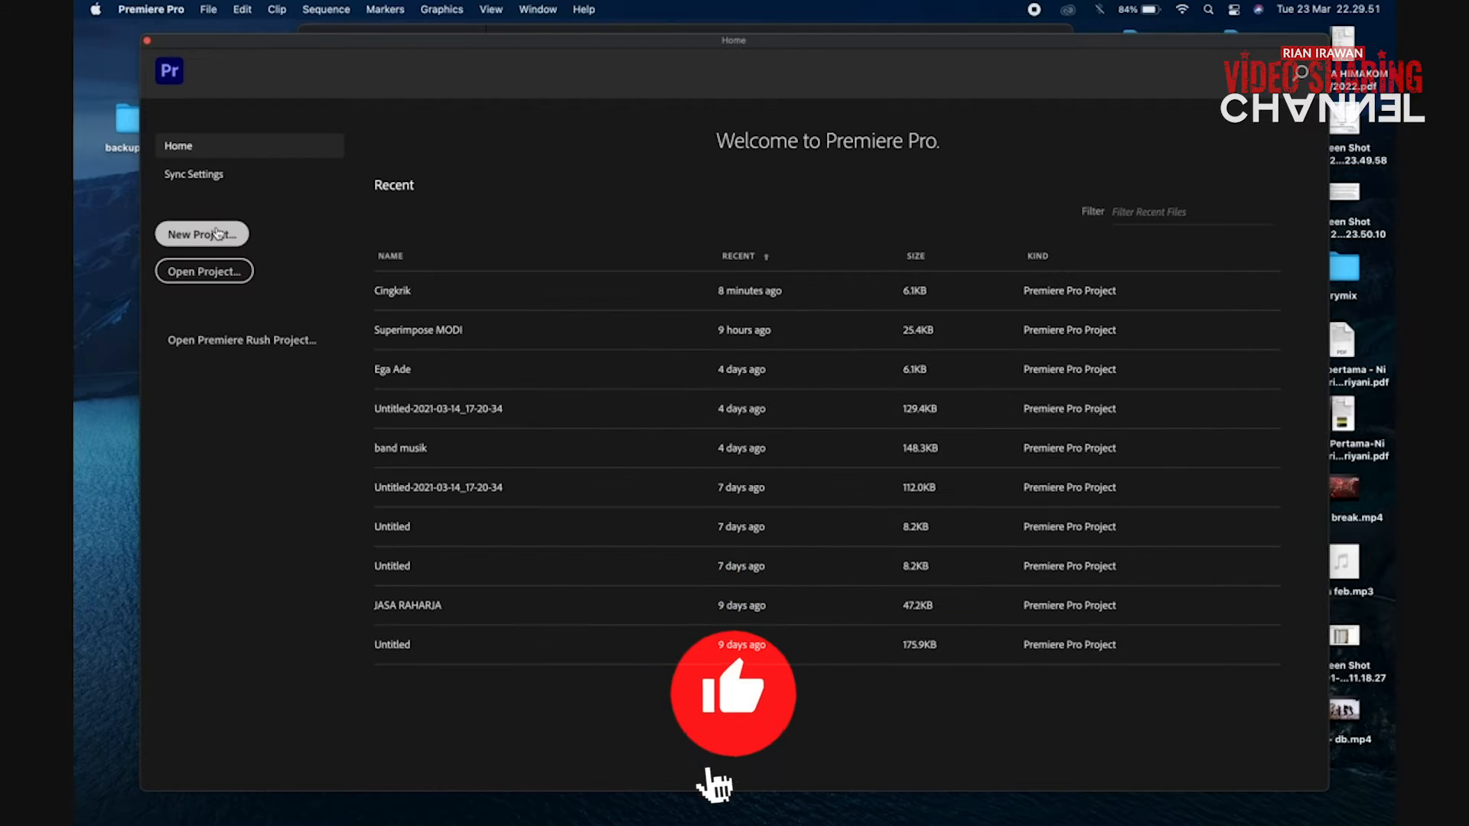
pyautogui.click(218, 234)
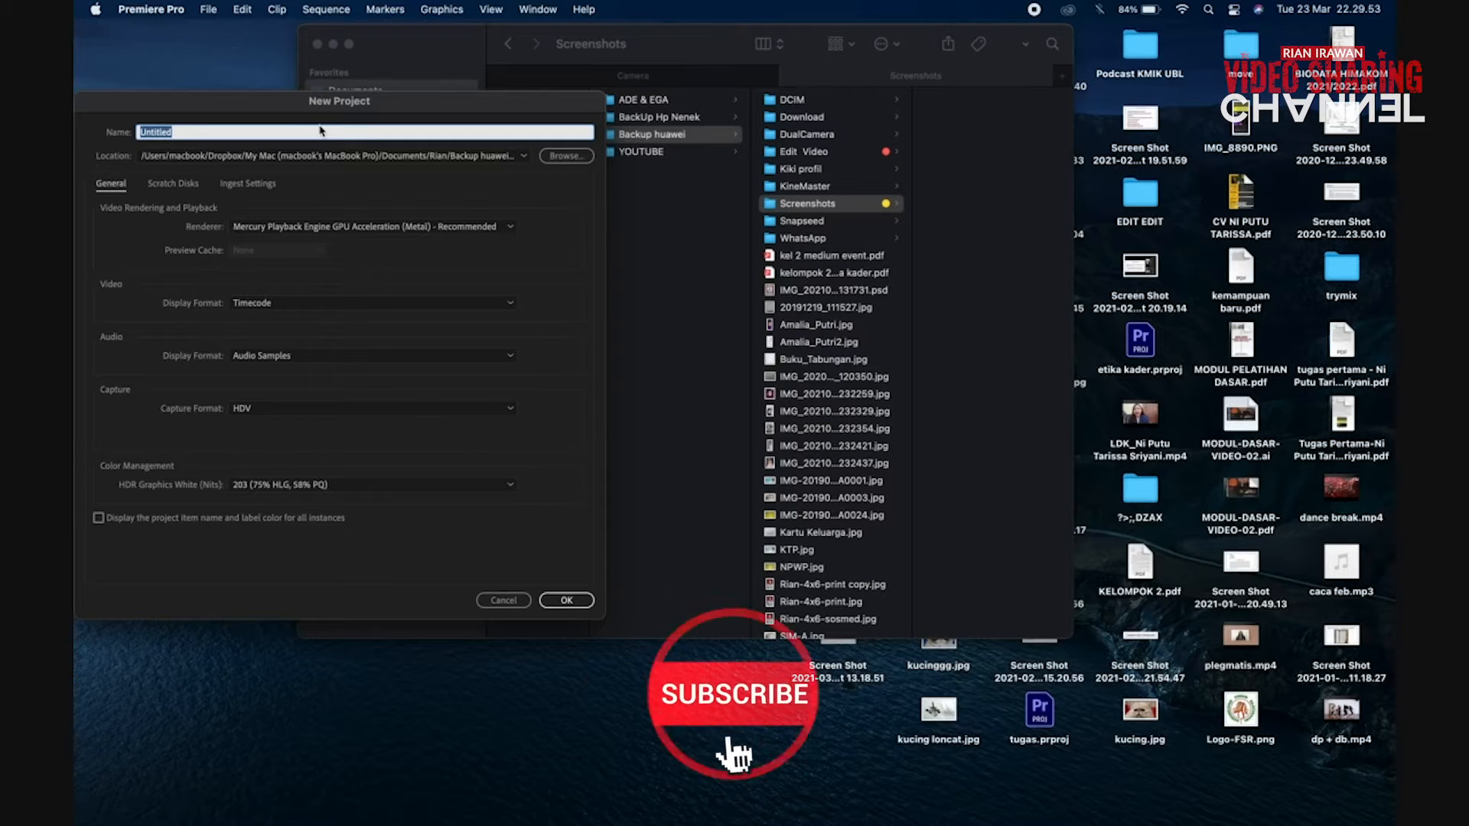
pyautogui.click(556, 160)
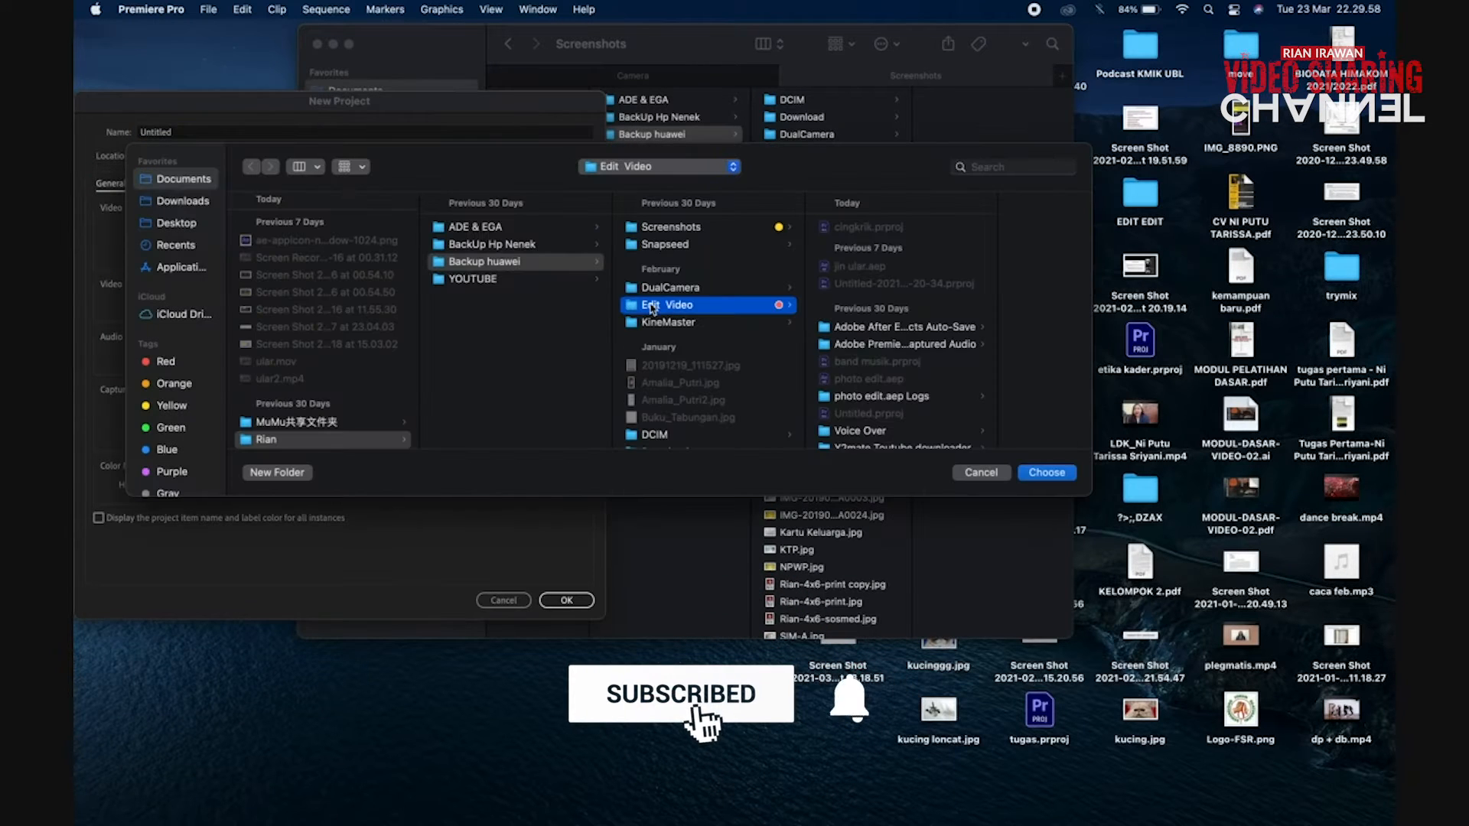
pyautogui.click(1045, 471)
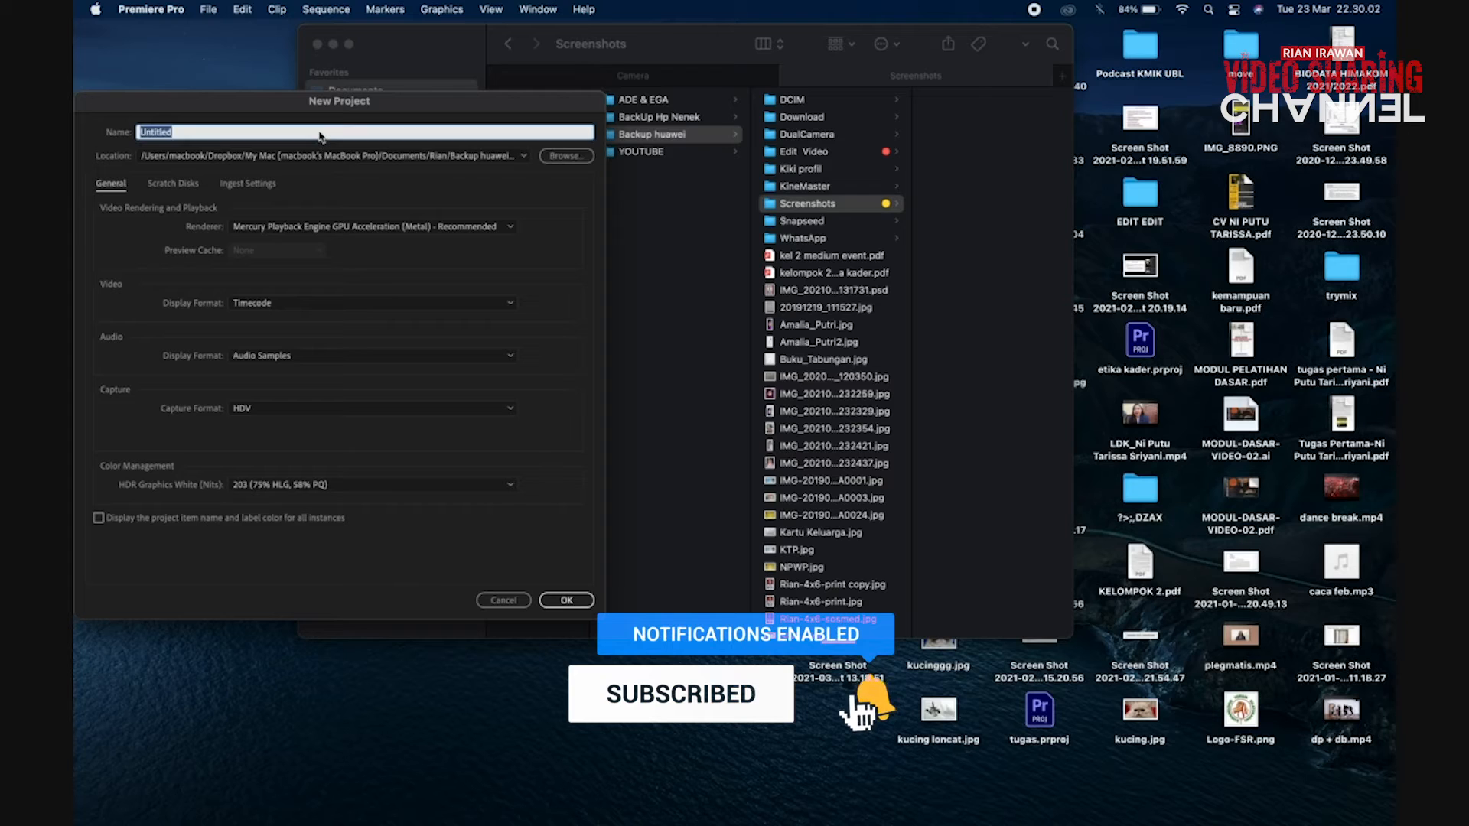
pyautogui.write('MainPukul Cingkrik')
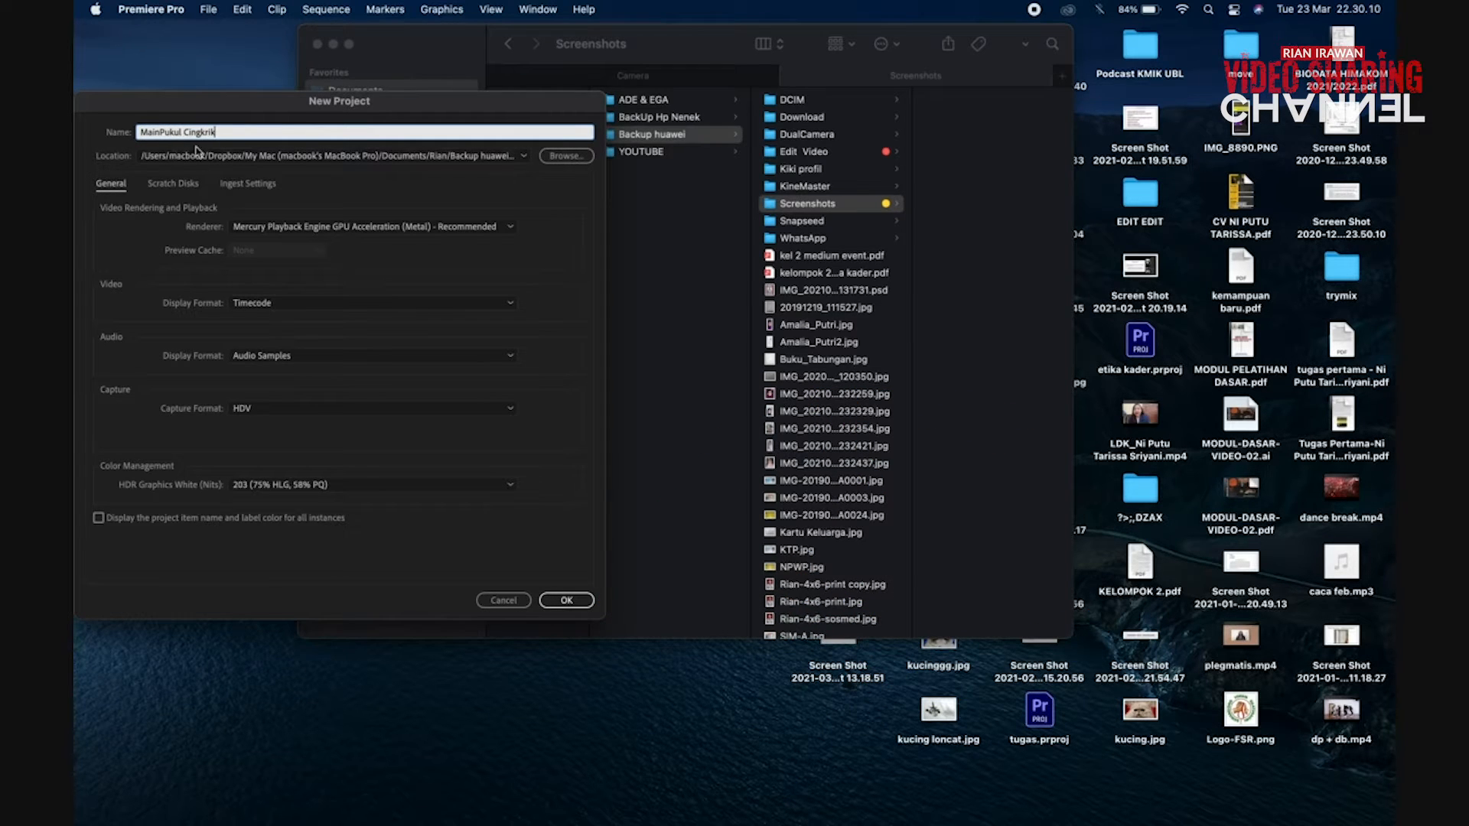
pyautogui.click(574, 600)
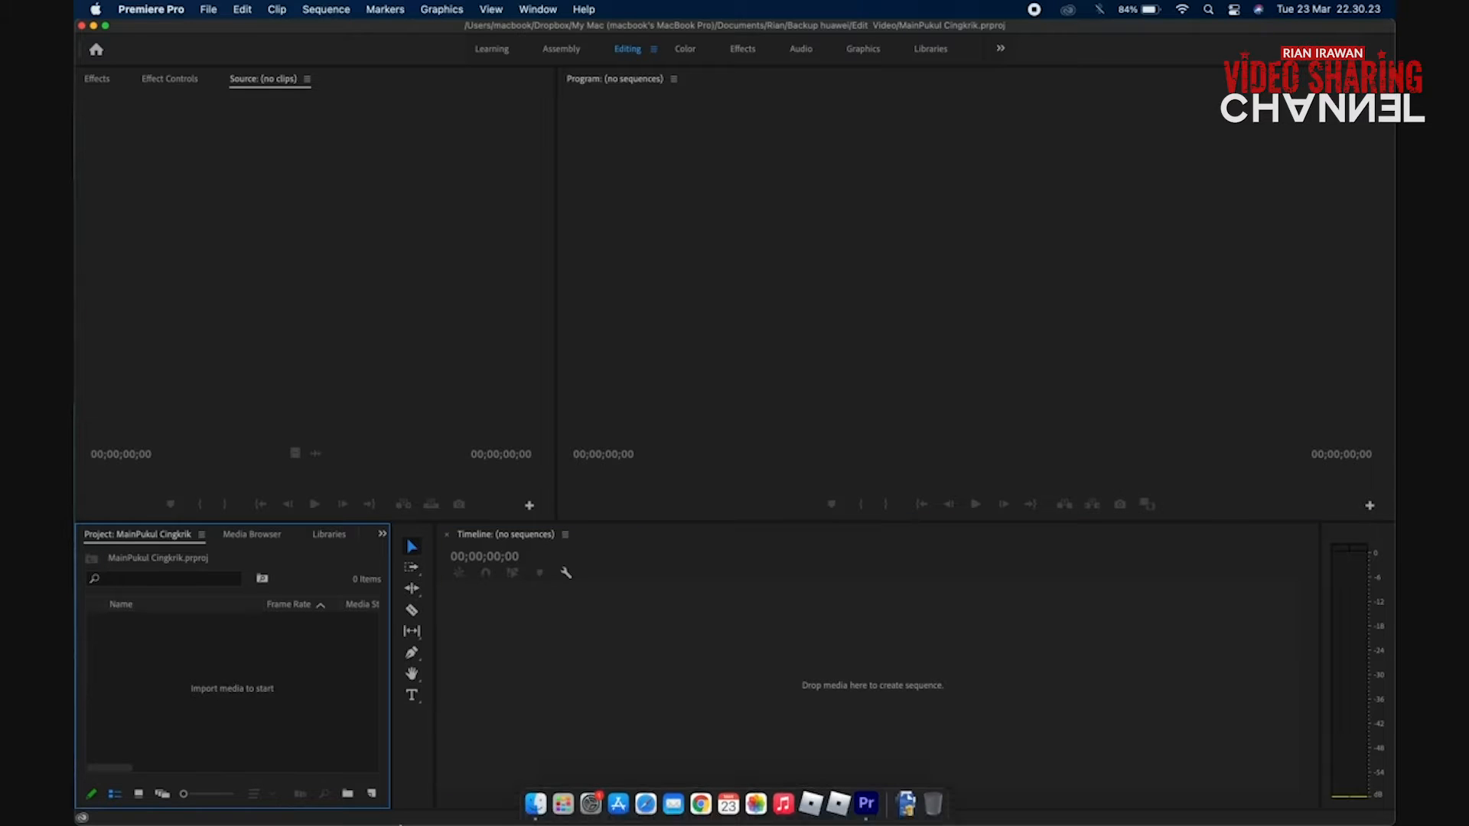
# Import VID_20210323_220734.mp4 from the Desktop's Camera folder into the project and create a sequence from it
pyautogui.click(505, 770)
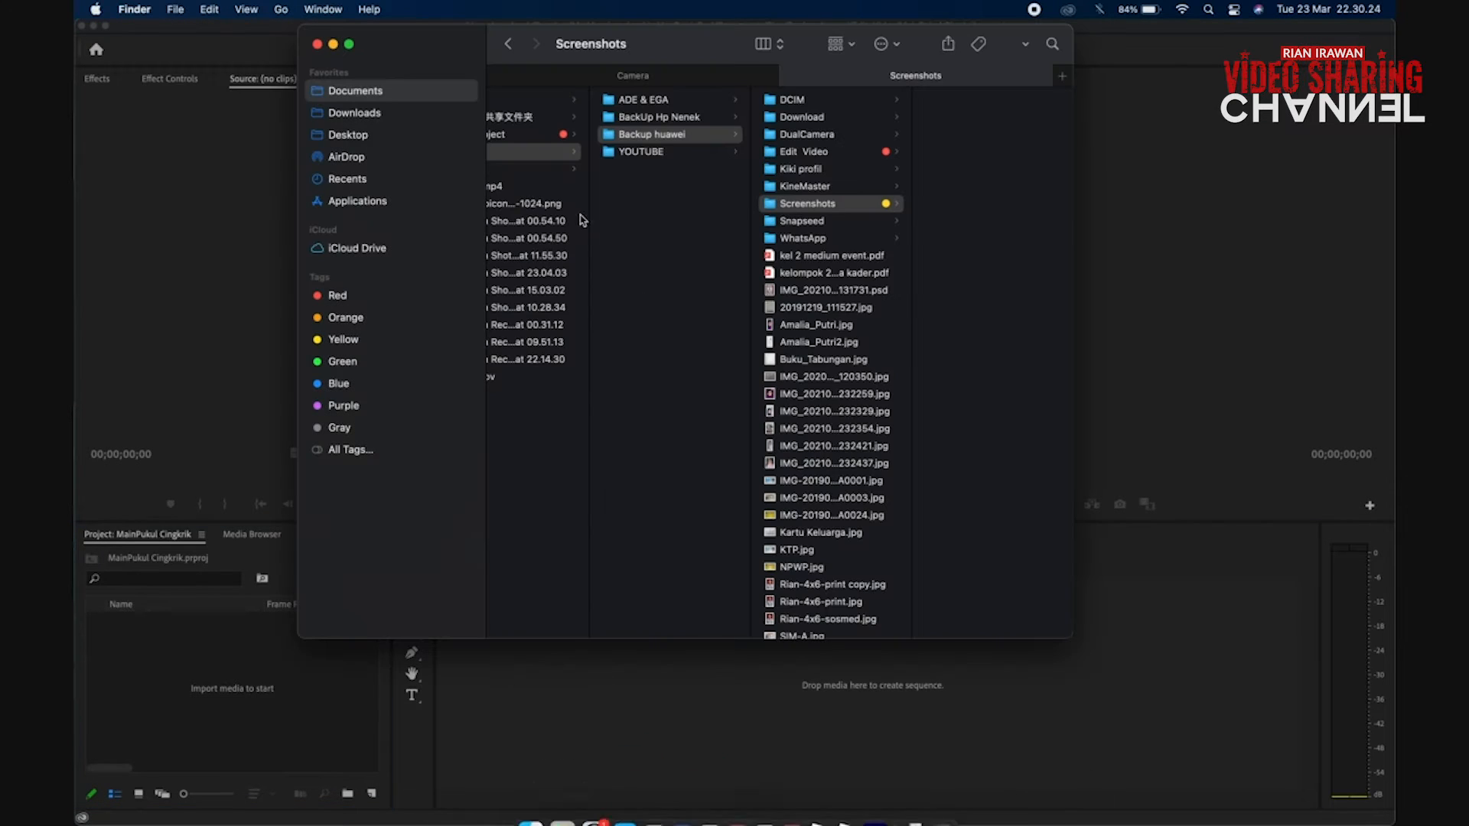
pyautogui.click(666, 81)
pyautogui.moveTo(691, 261); pyautogui.dragTo(218, 646)
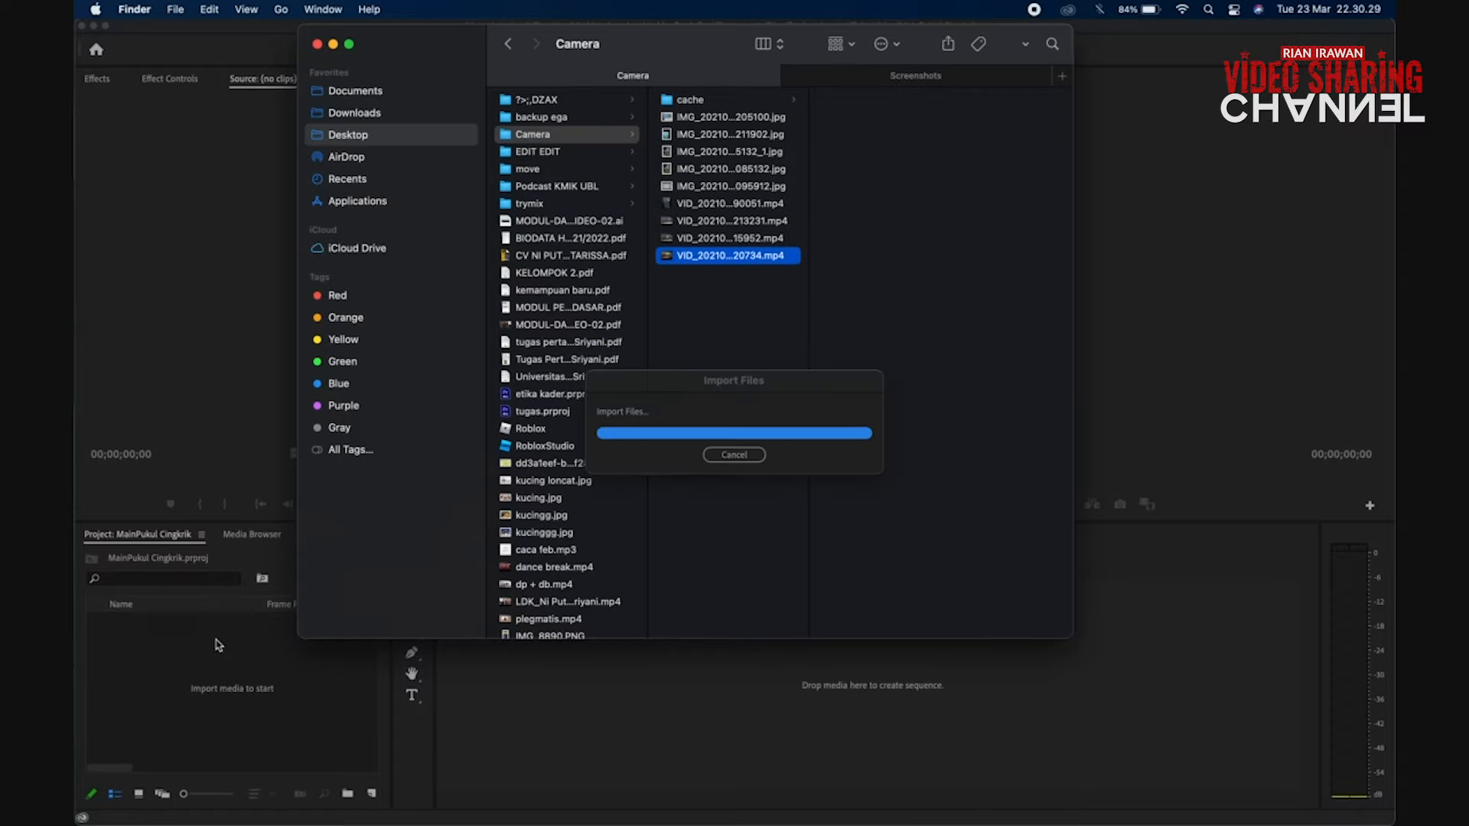
pyautogui.click(200, 665)
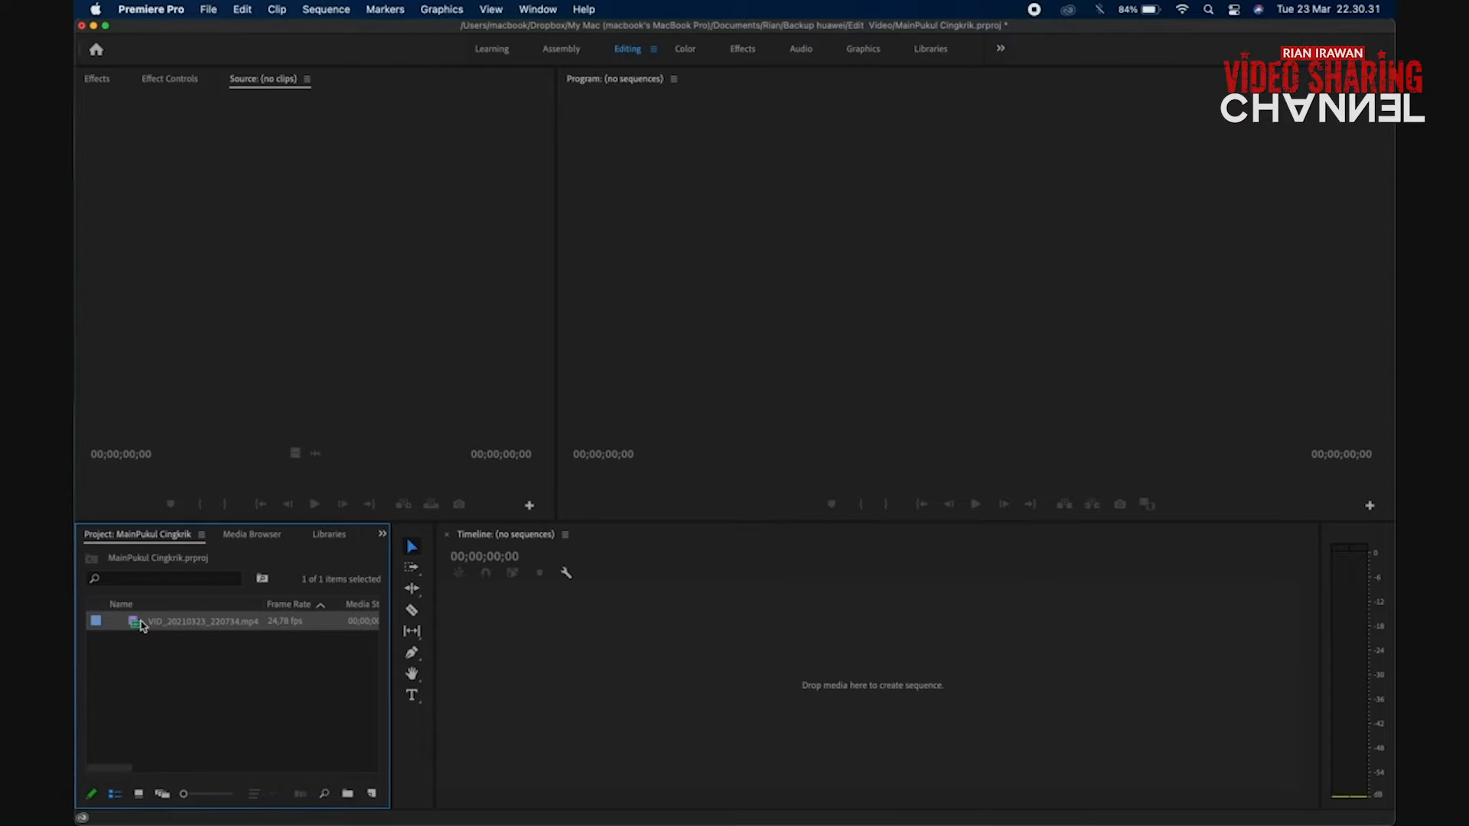
pyautogui.moveTo(134, 628); pyautogui.dragTo(469, 640)
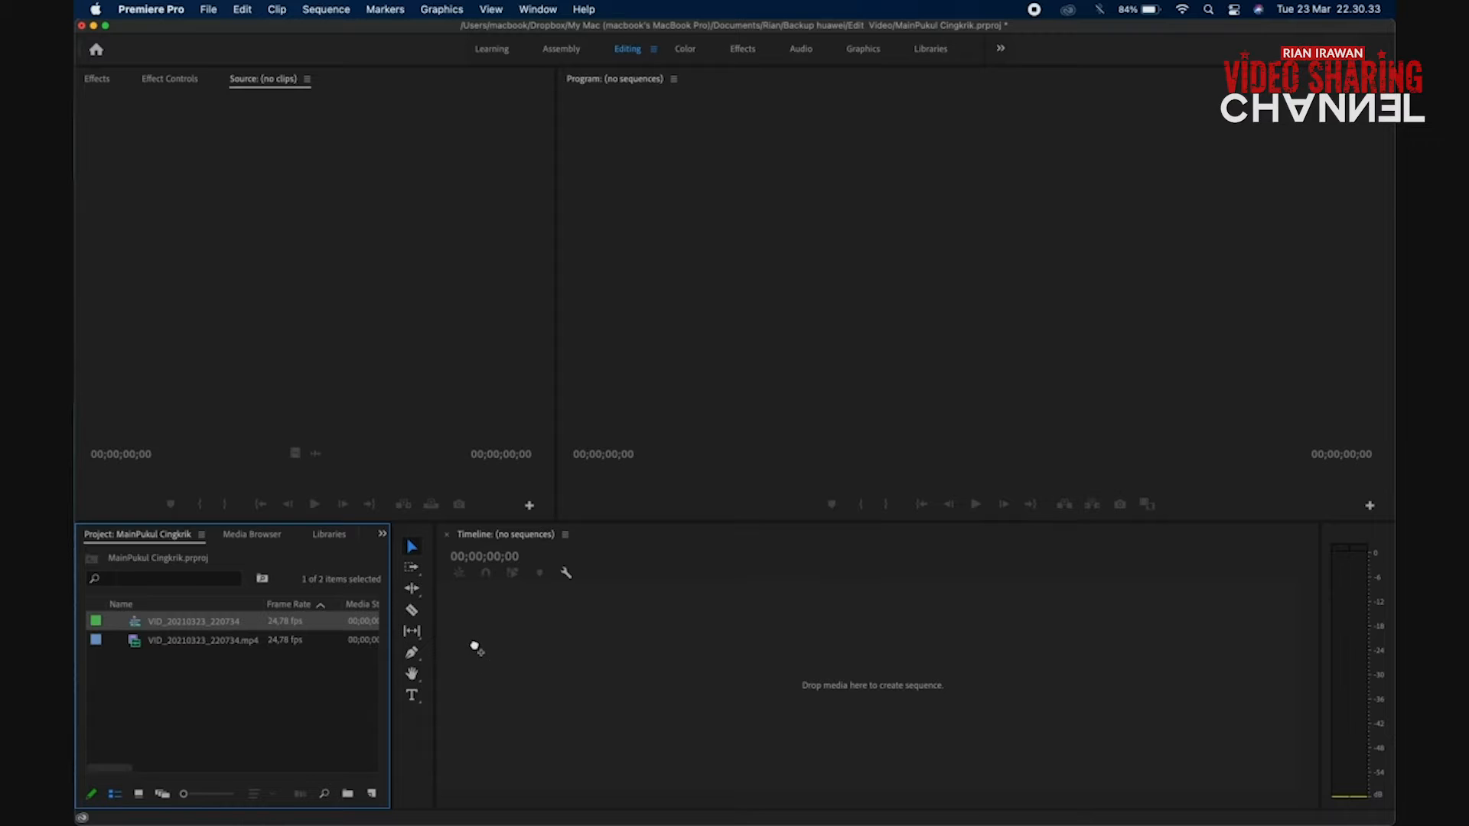
pyautogui.moveTo(686, 568); pyautogui.dragTo(840, 581)
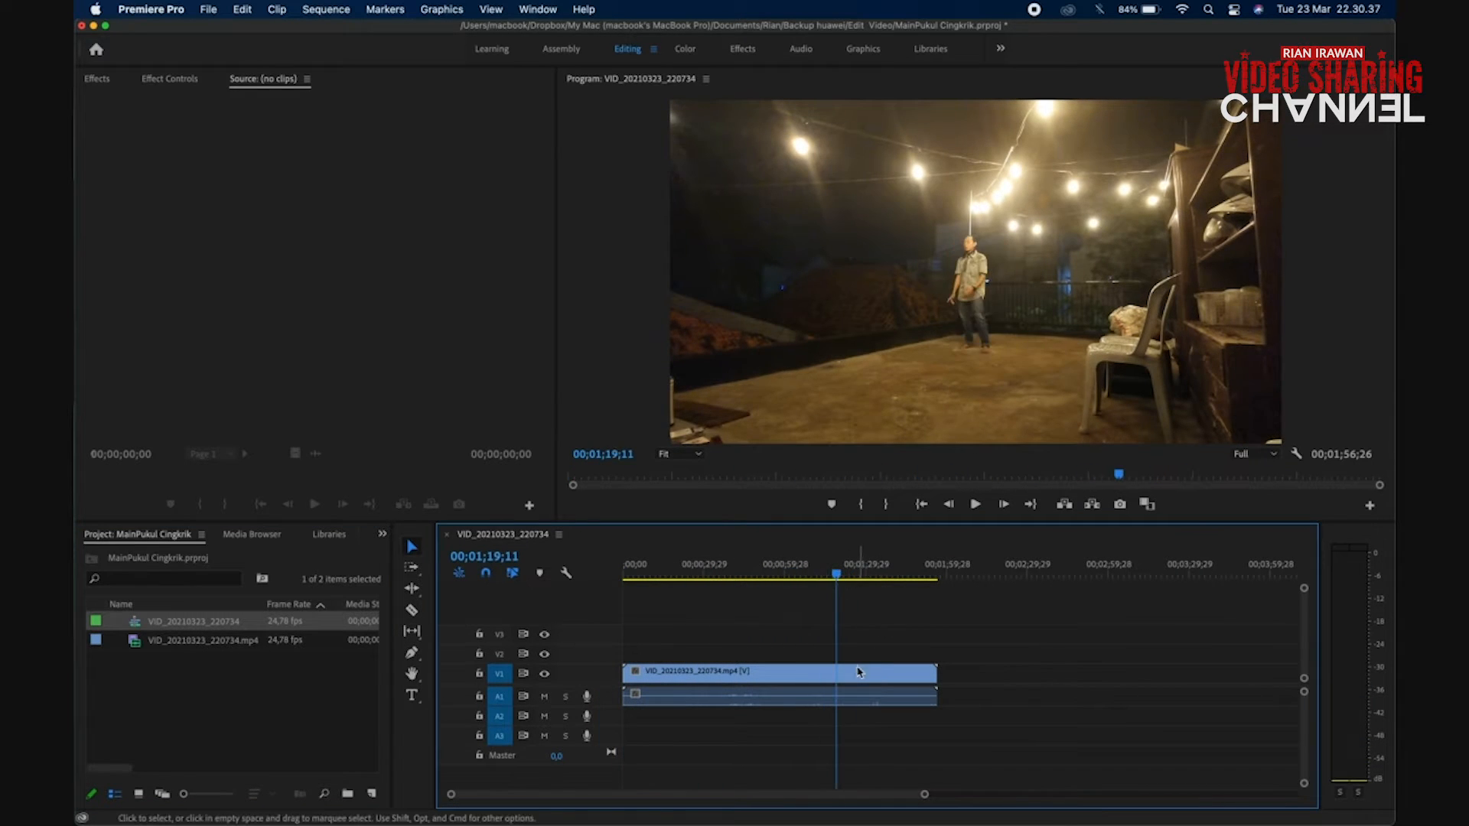
# Unlink the clip's audio from its video and delete the audio on A1
pyautogui.rightClick(858, 674)
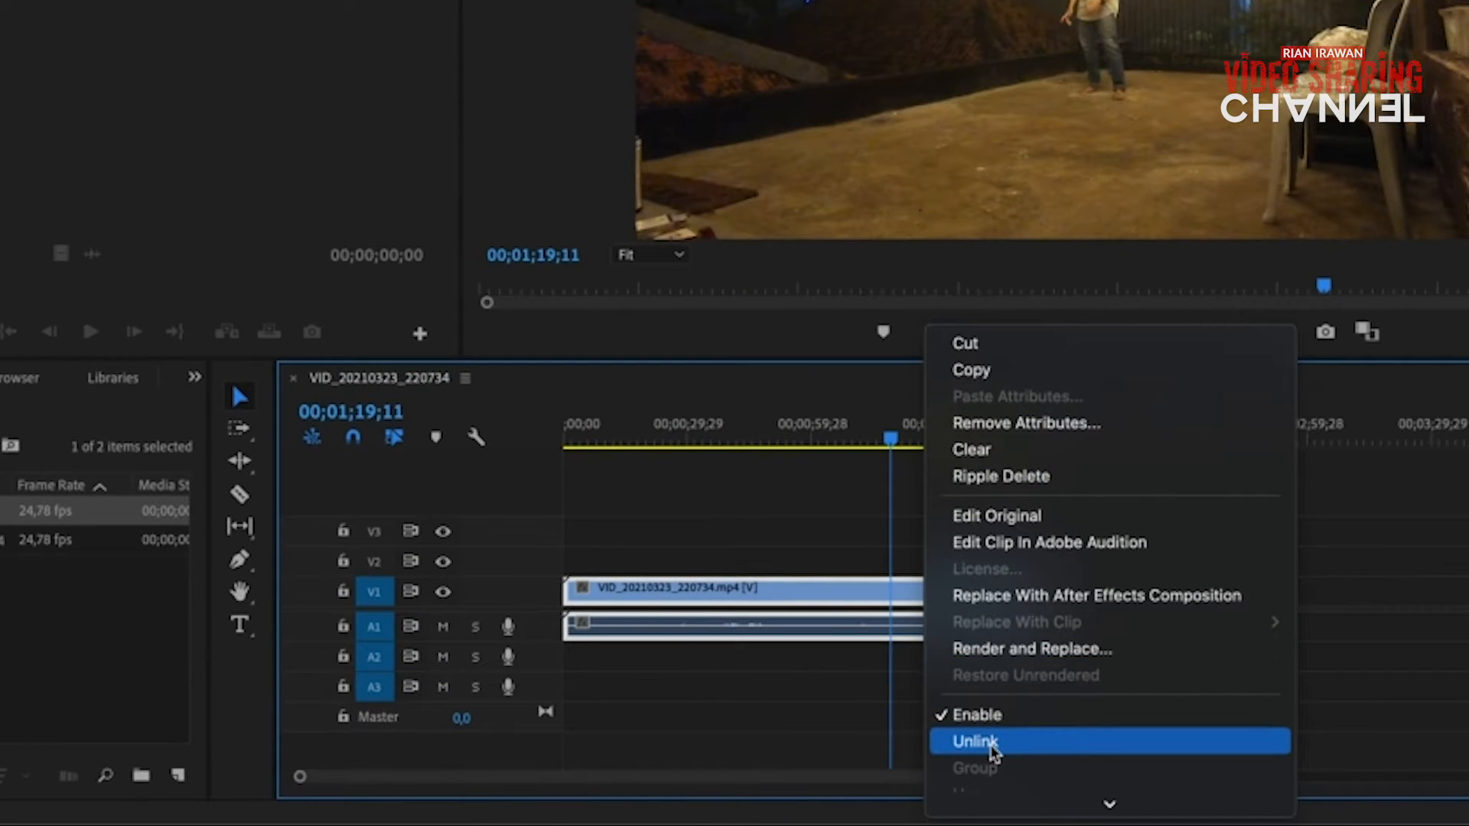
pyautogui.click(987, 743)
pyautogui.click(996, 643)
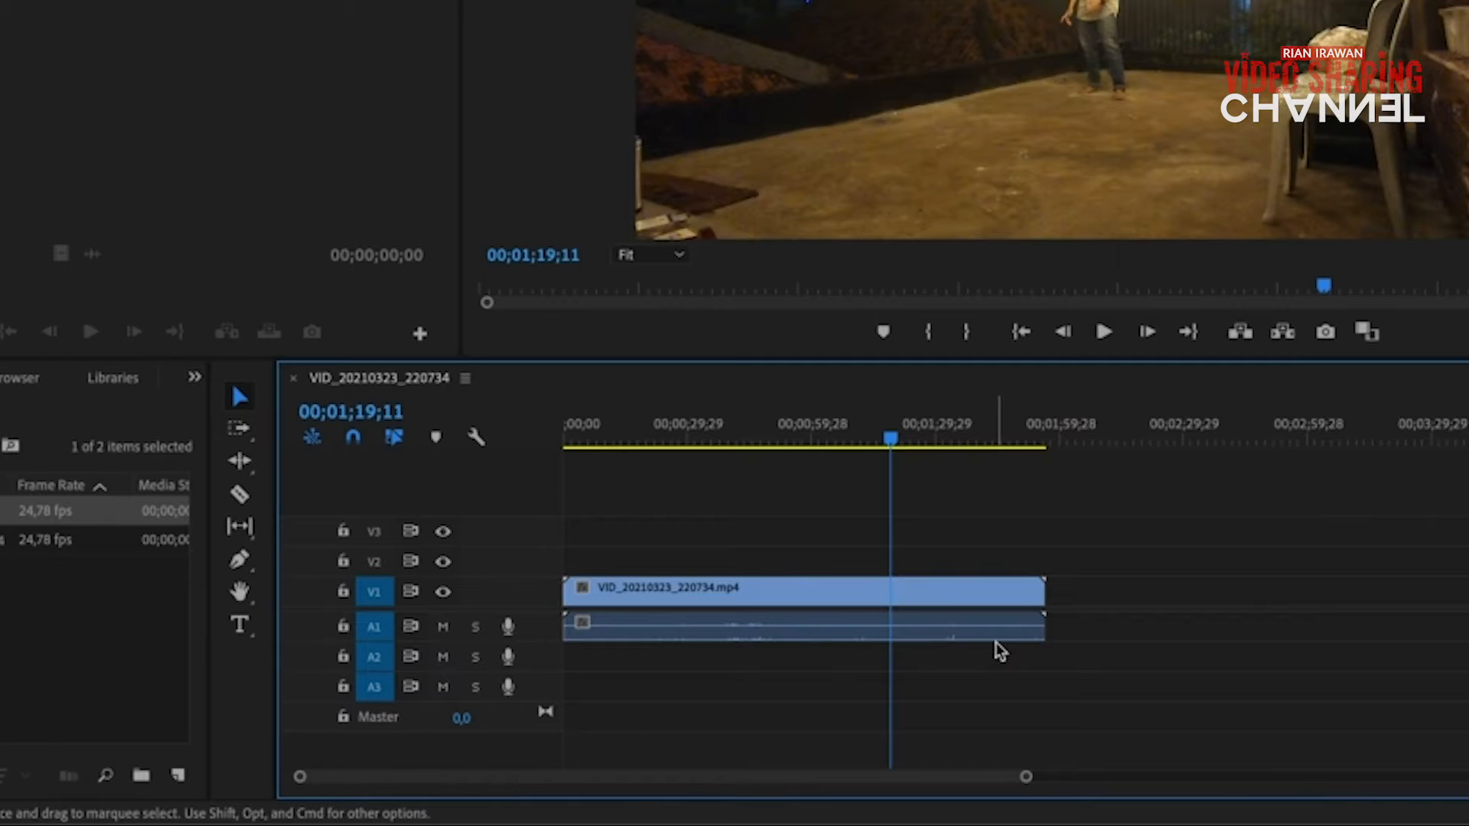
pyautogui.click(986, 626)
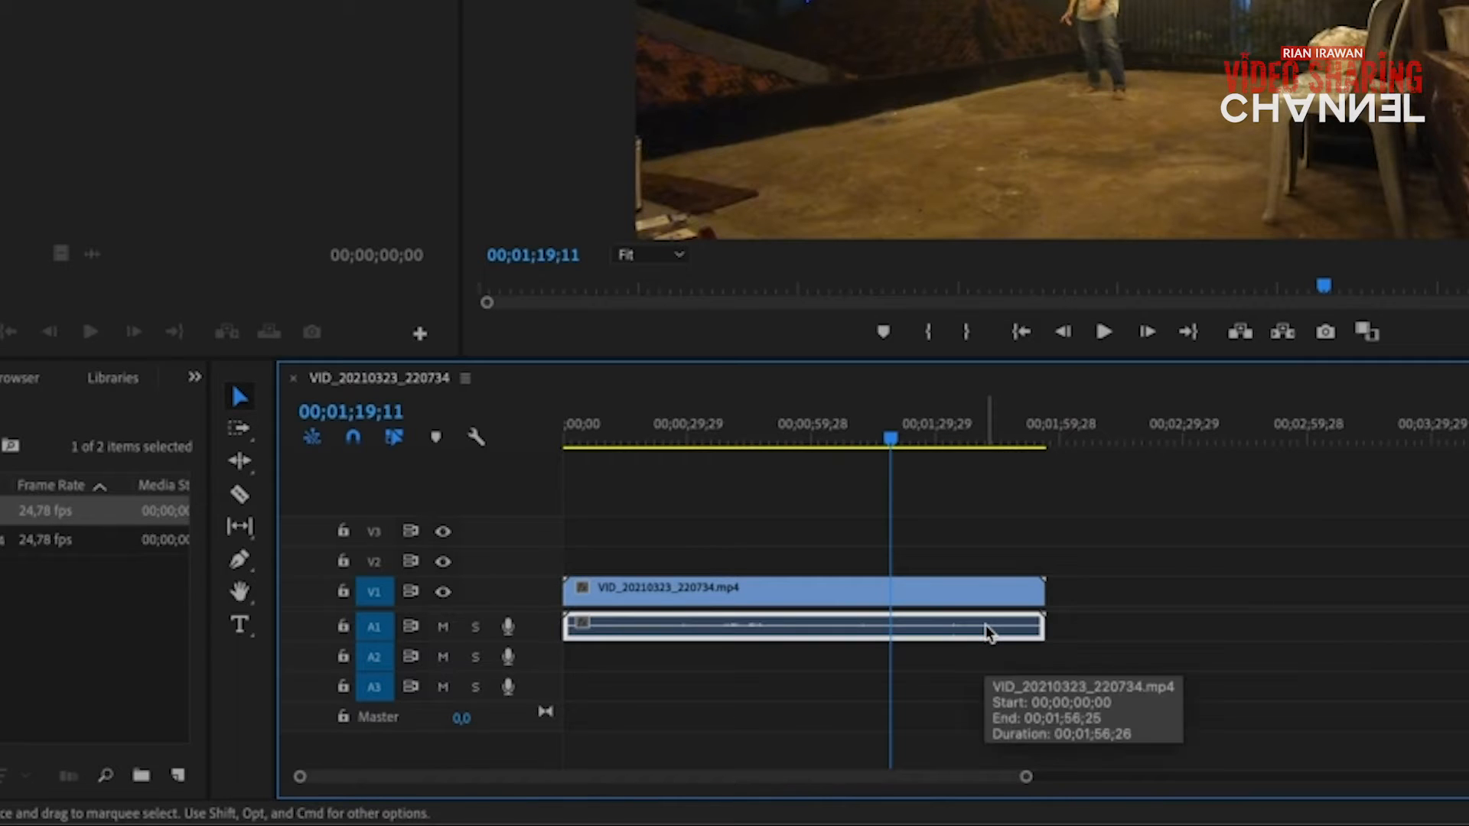
pyautogui.press('Delete')
# Split the video clip on V1 at 00;01;18;24 with the Razor tool
pyautogui.click(921, 600)
pyautogui.moveTo(890, 442); pyautogui.dragTo(896, 441)
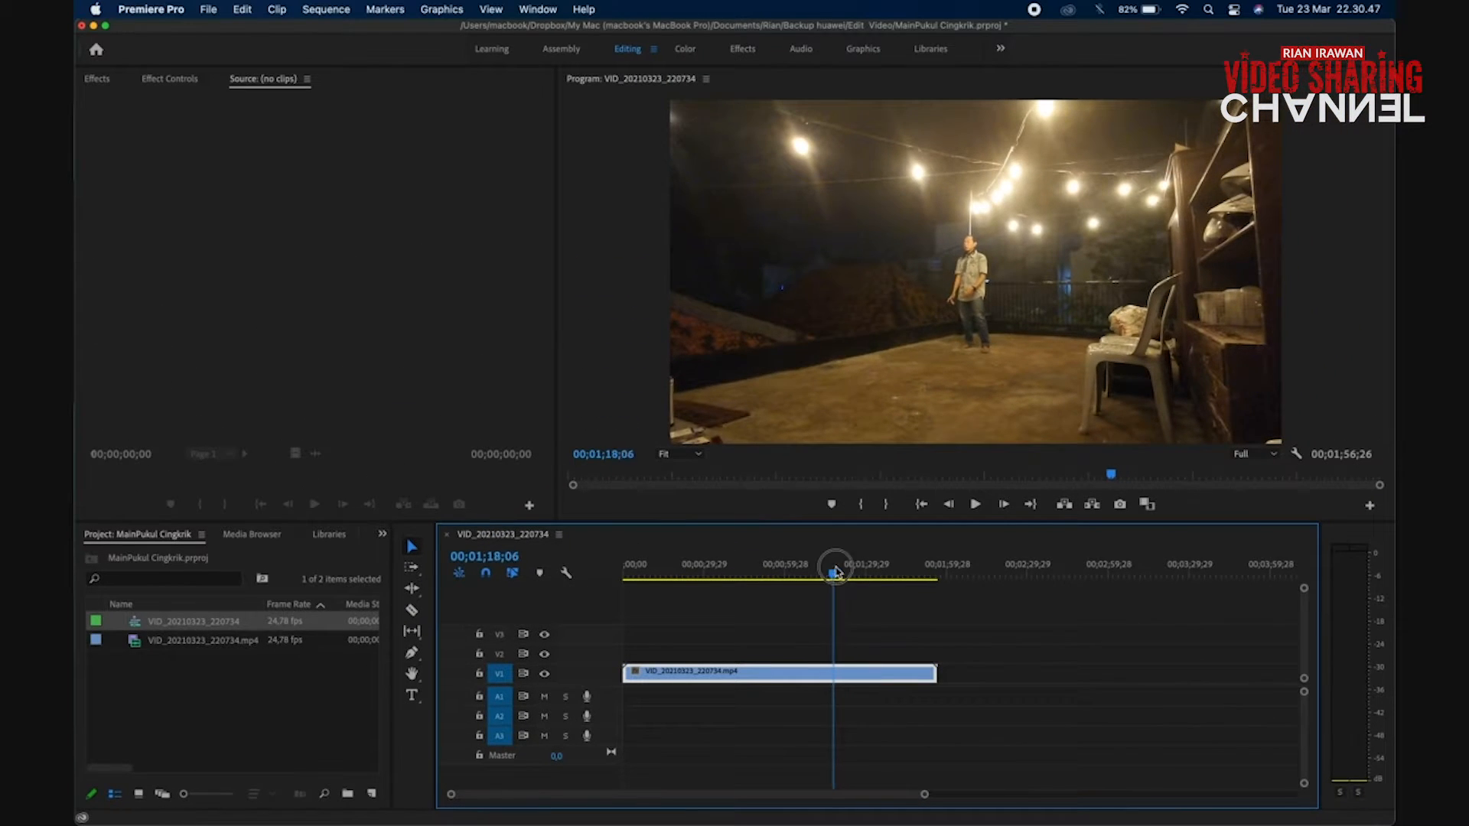
pyautogui.moveTo(842, 570)
pyautogui.mouseDown()
pyautogui.moveTo(876, 577)
pyautogui.moveTo(836, 585)
pyautogui.mouseUp()
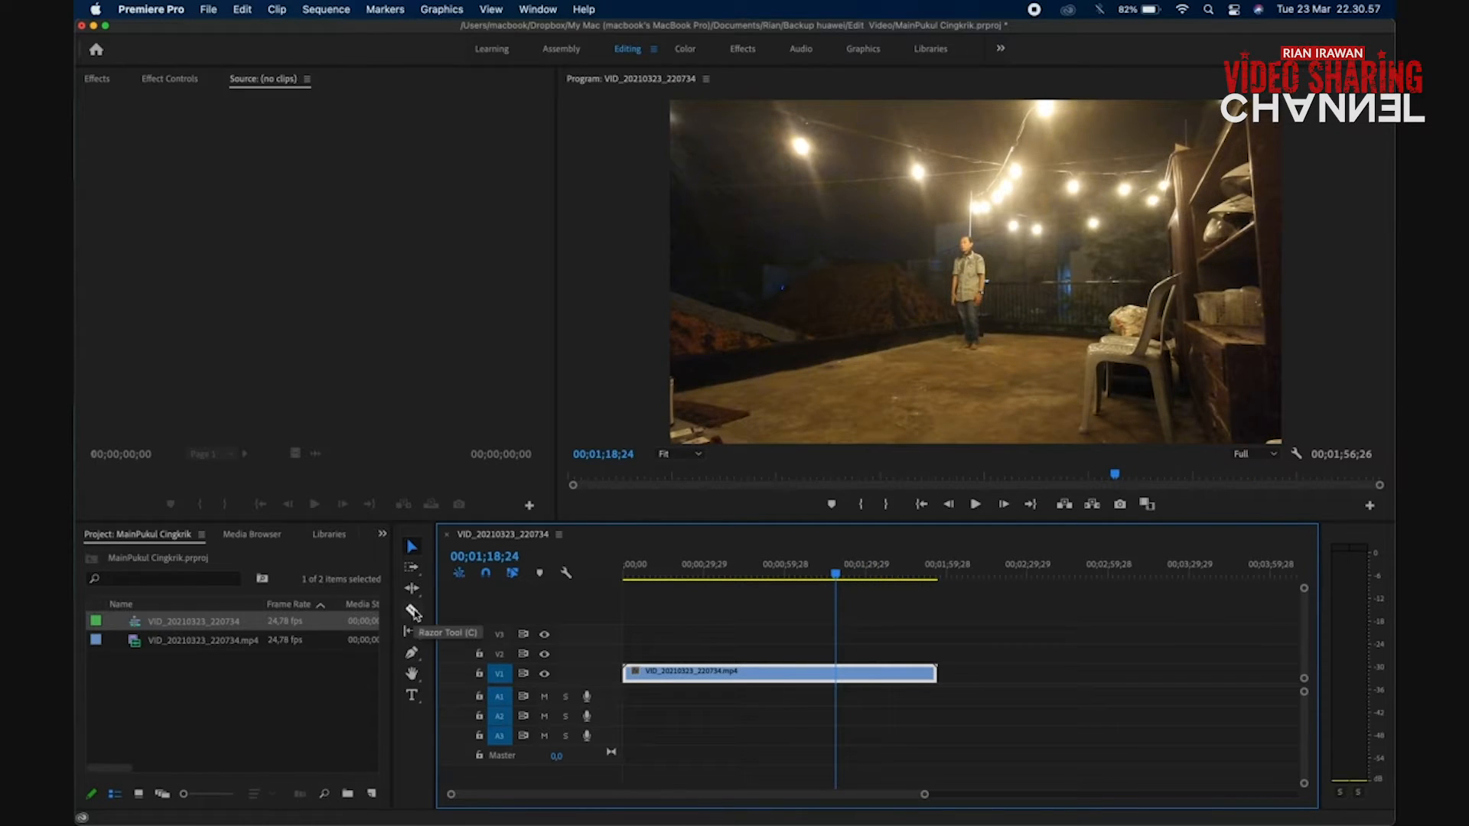
pyautogui.click(414, 612)
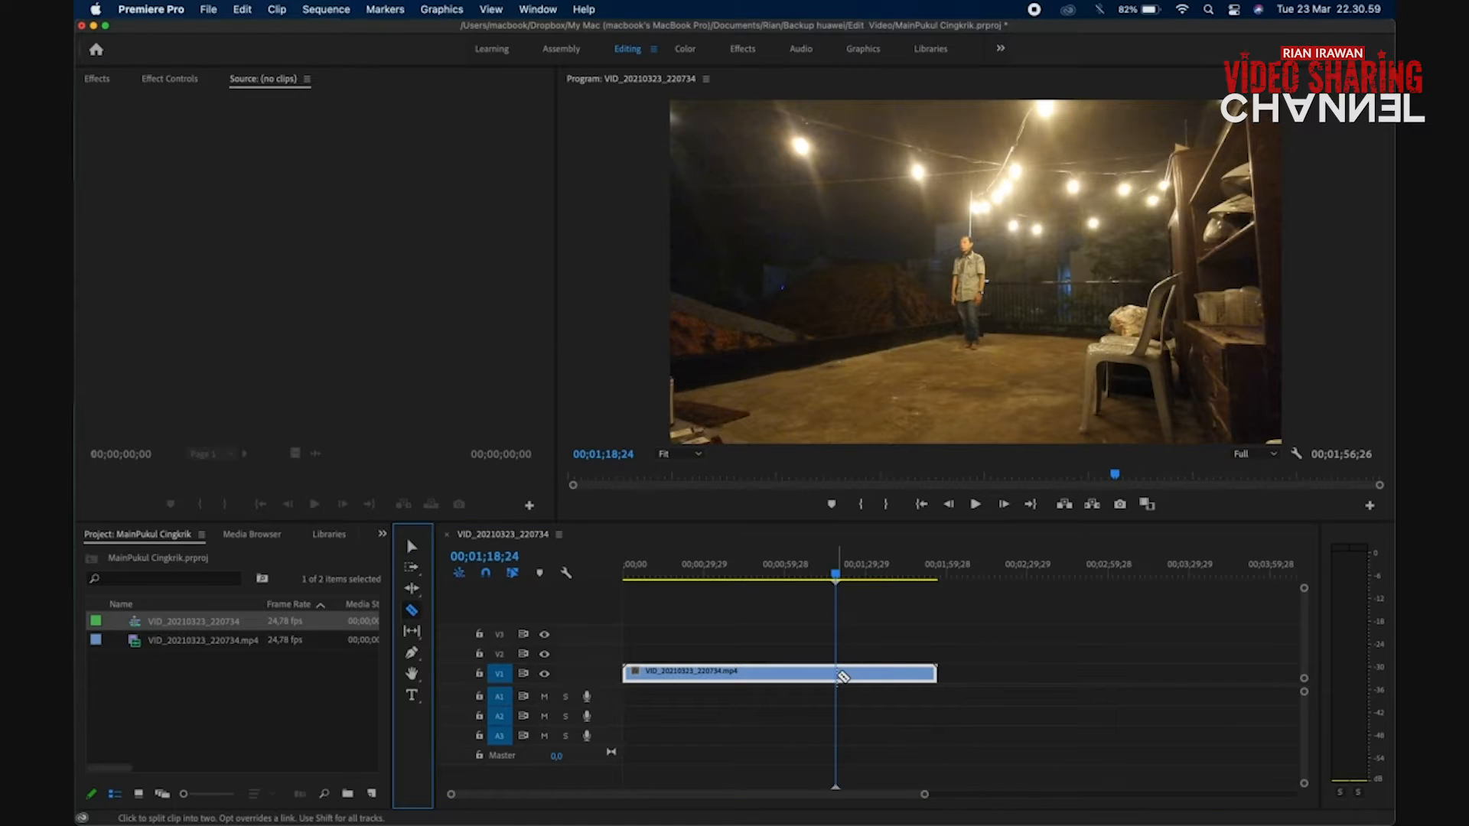
pyautogui.click(838, 673)
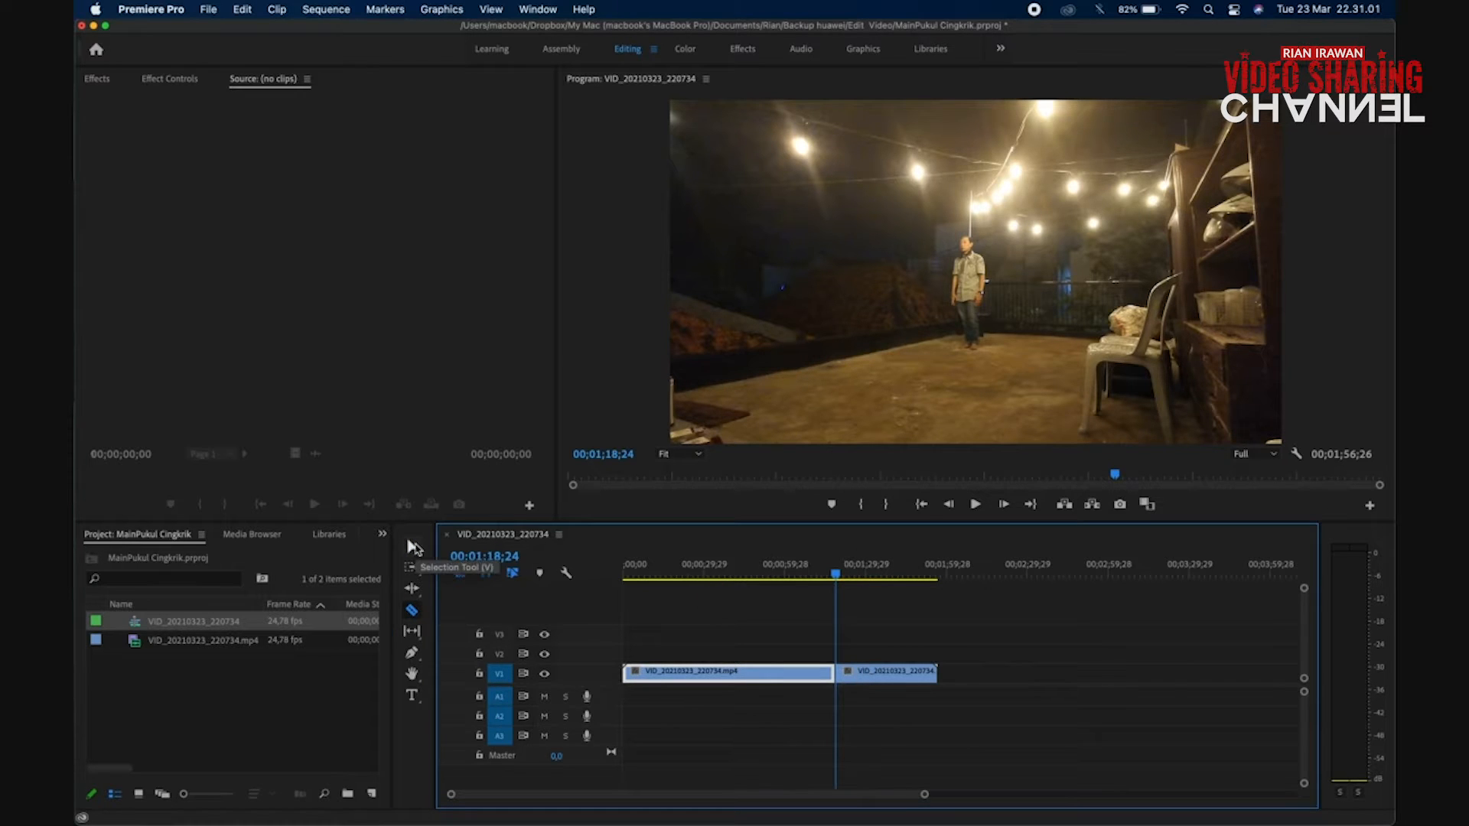
pyautogui.click(413, 546)
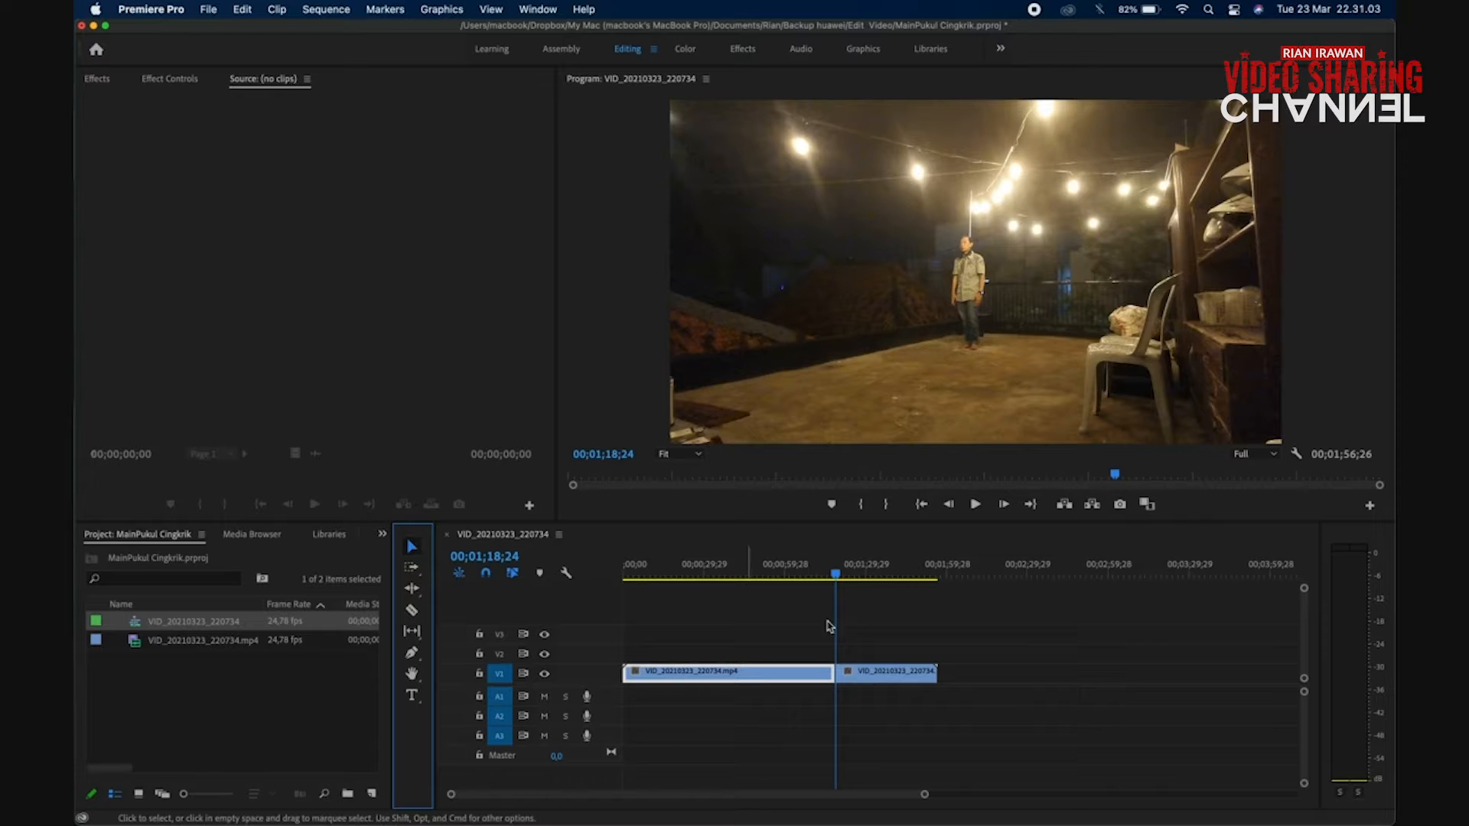
# Move the second part of the split clip to the start of V1 and delete what remains of the first part
pyautogui.moveTo(880, 671); pyautogui.dragTo(653, 684)
pyautogui.click(786, 678)
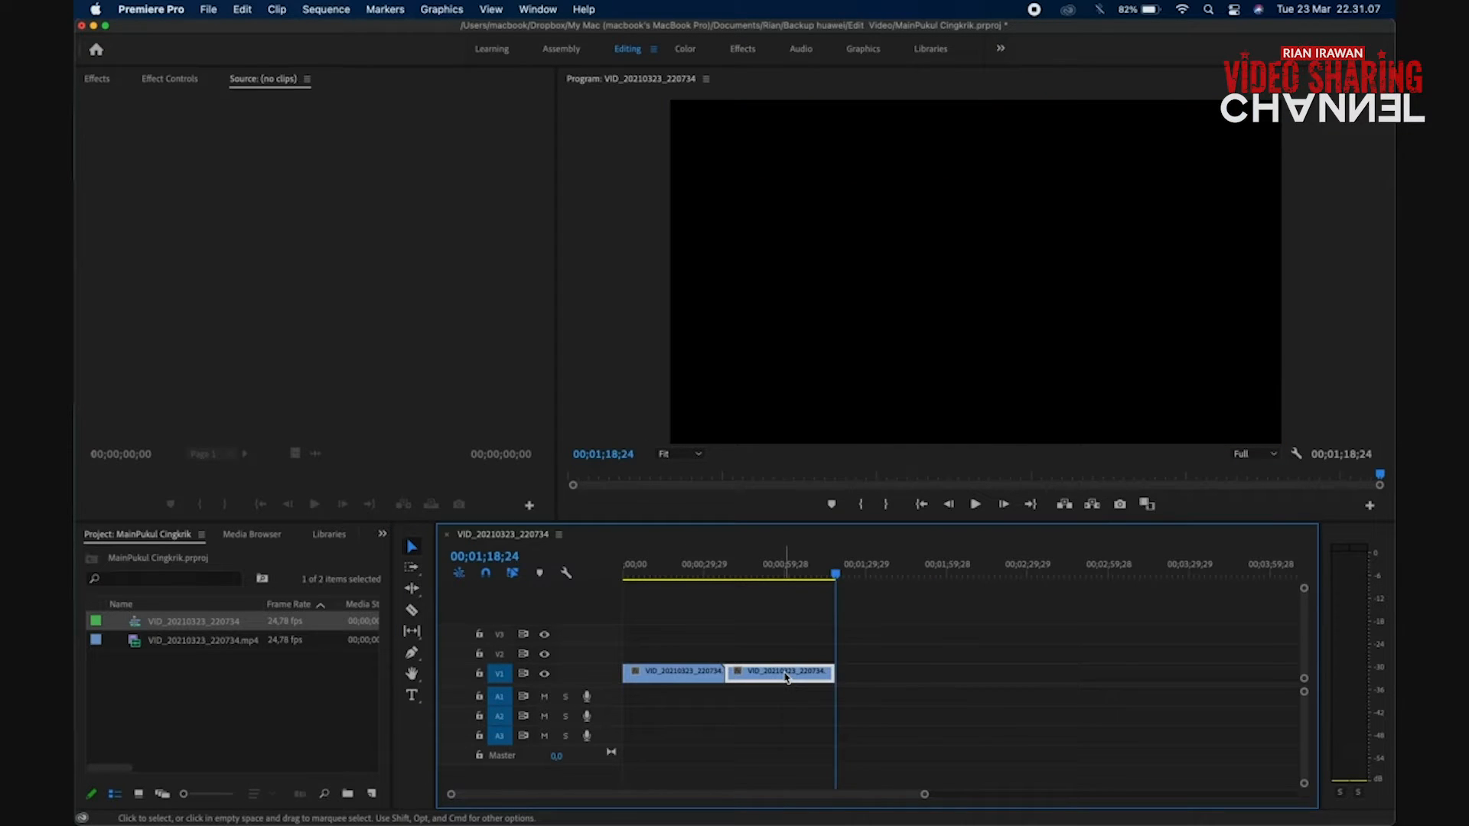
pyautogui.press('BackSpace')
# Export the frame at 00;00;02;10 as a PNG into the Backup huawei Screenshots folder and import it into the project
pyautogui.moveTo(667, 566); pyautogui.dragTo(630, 593)
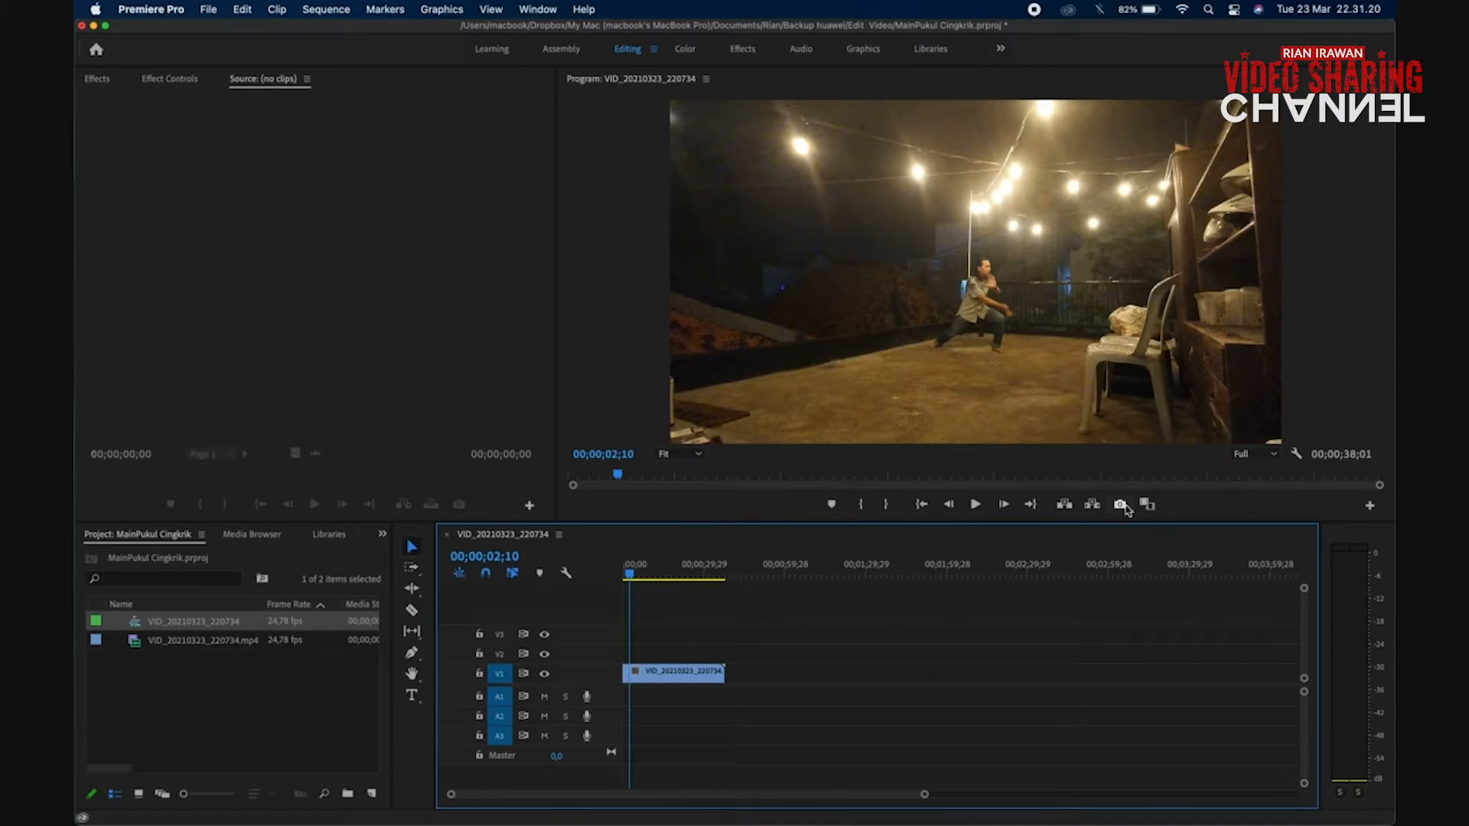
pyautogui.click(1122, 506)
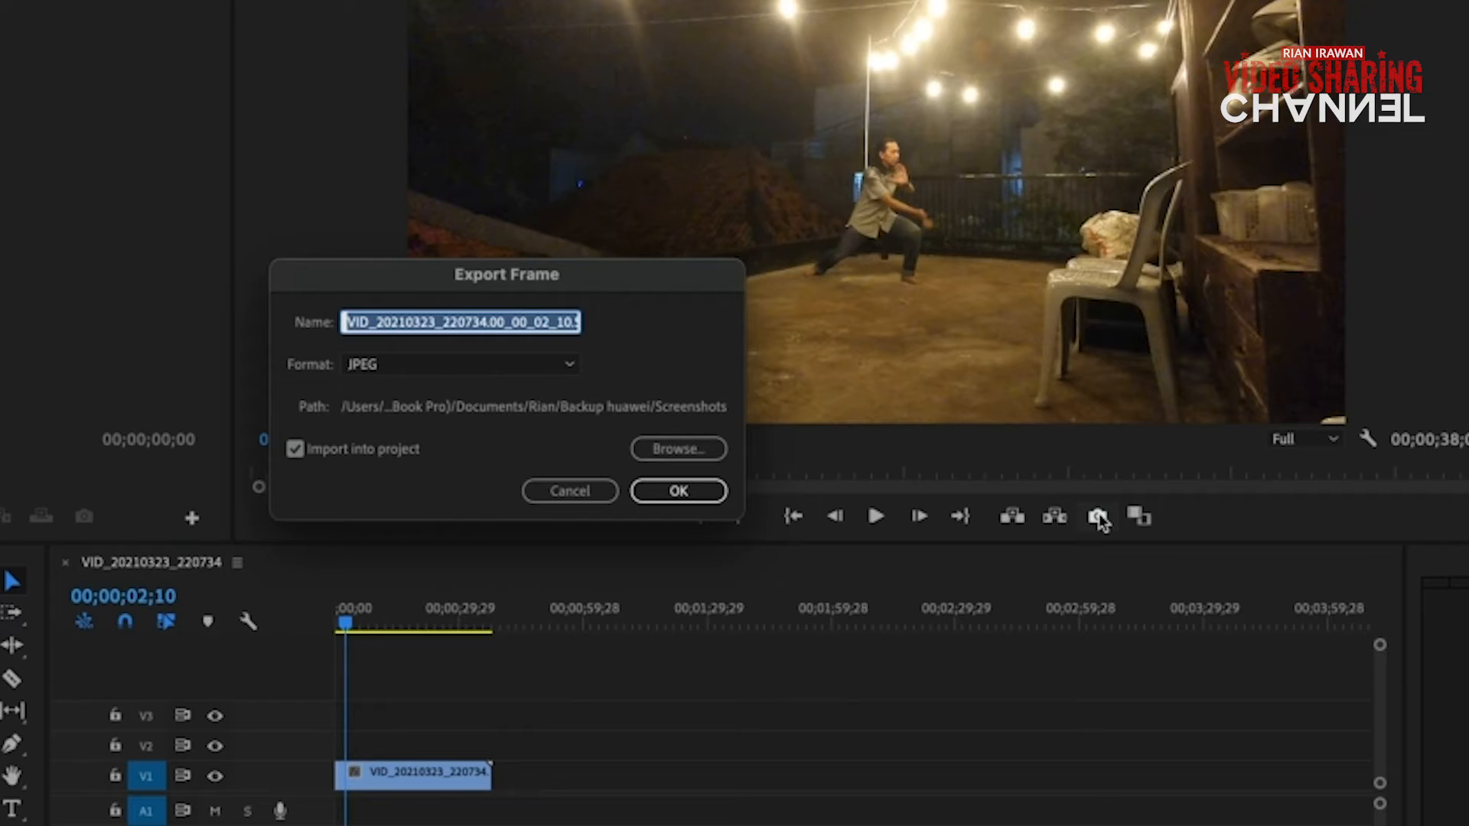
pyautogui.click(461, 369)
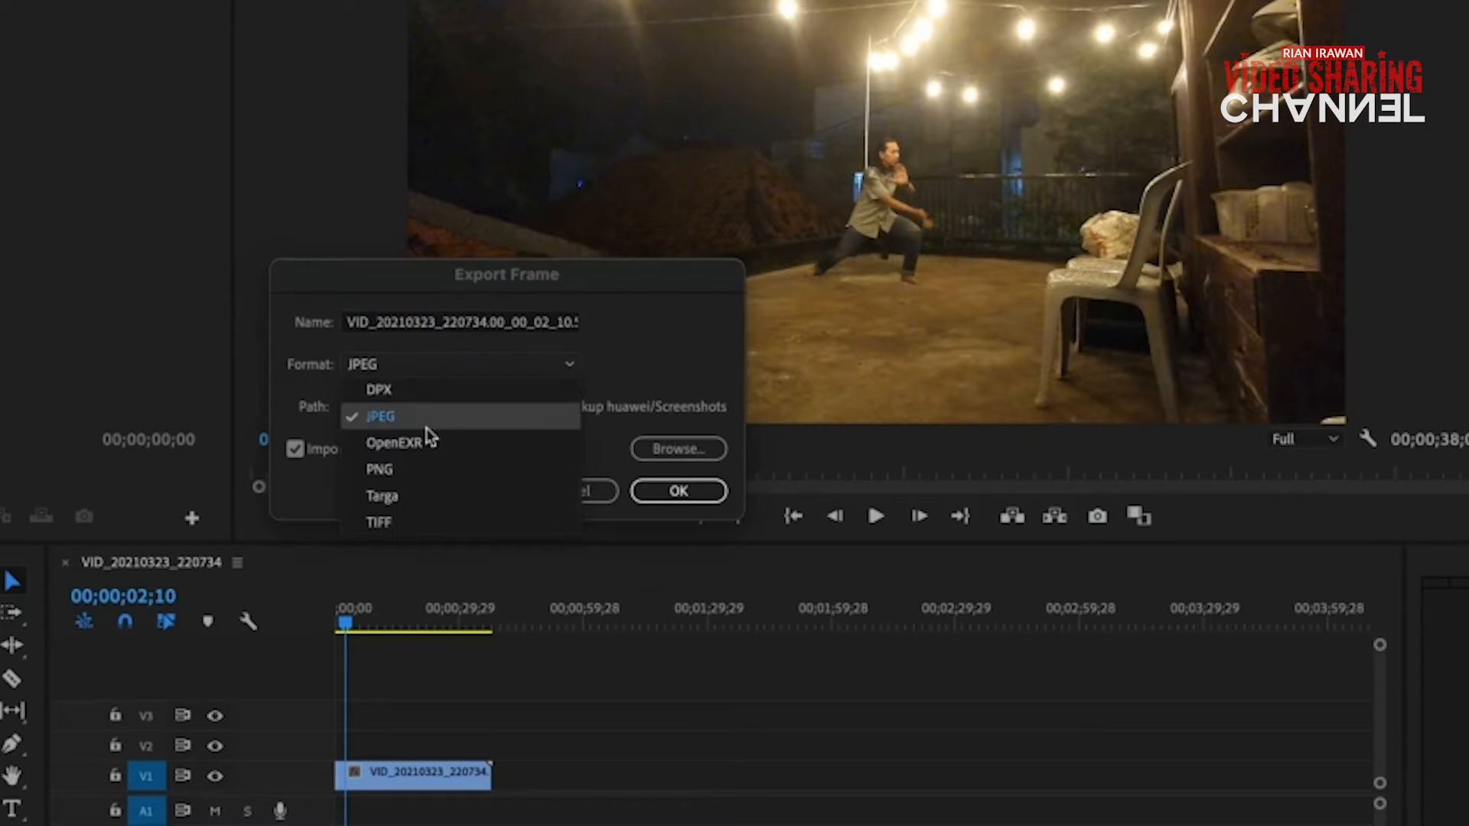
pyautogui.click(420, 469)
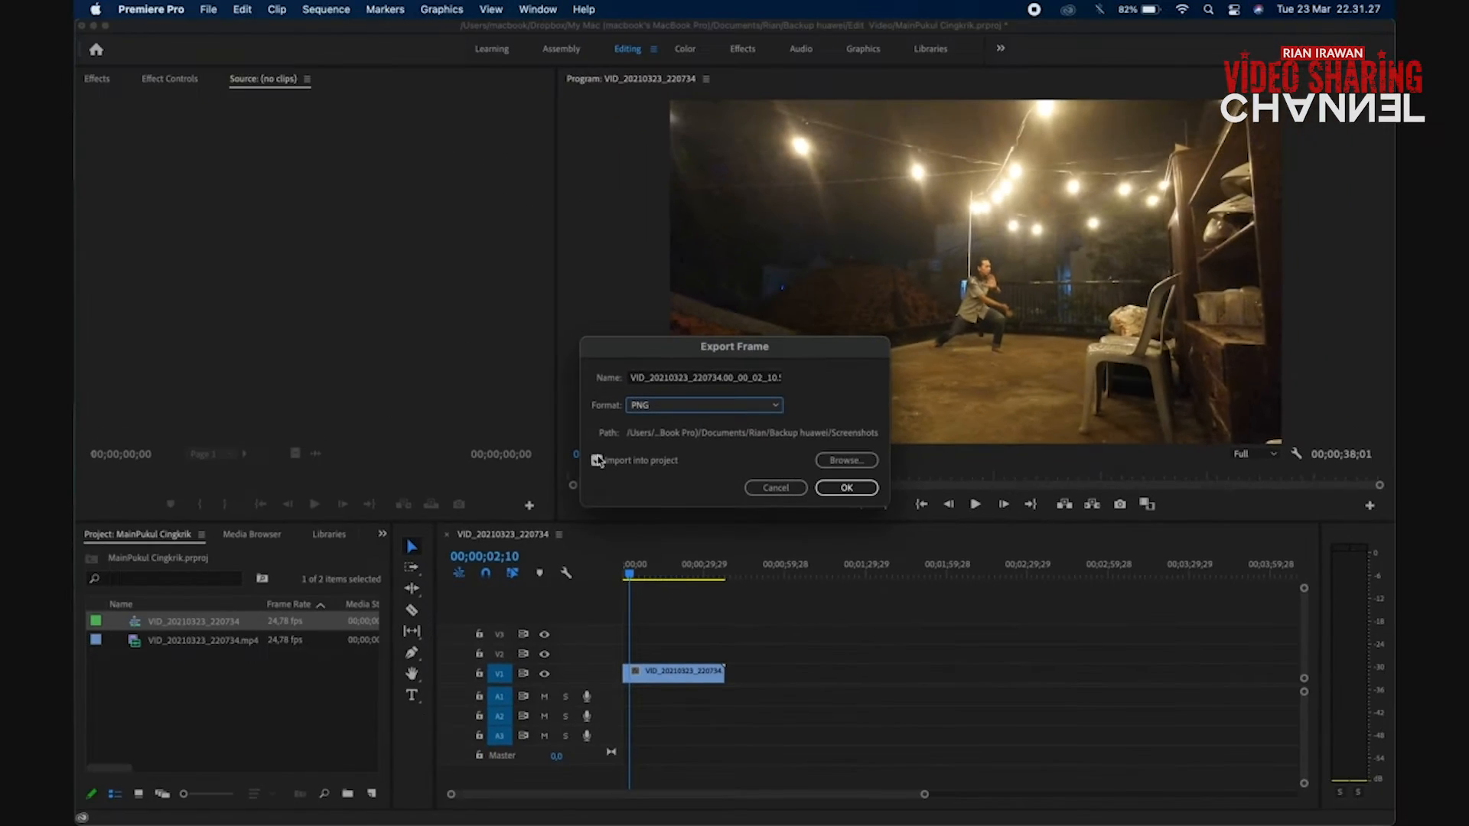
pyautogui.click(296, 452)
pyautogui.click(842, 460)
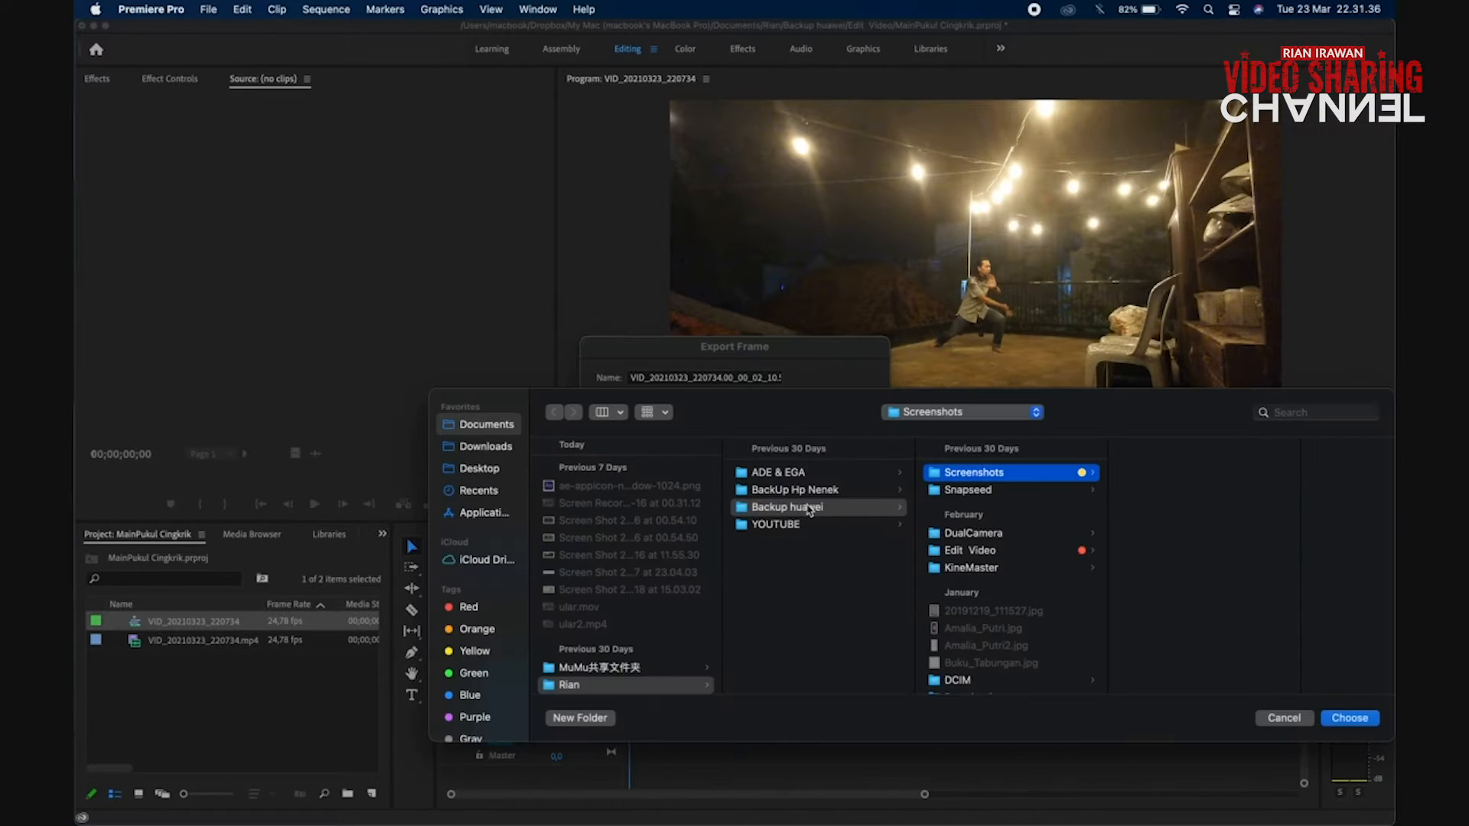
pyautogui.click(1339, 719)
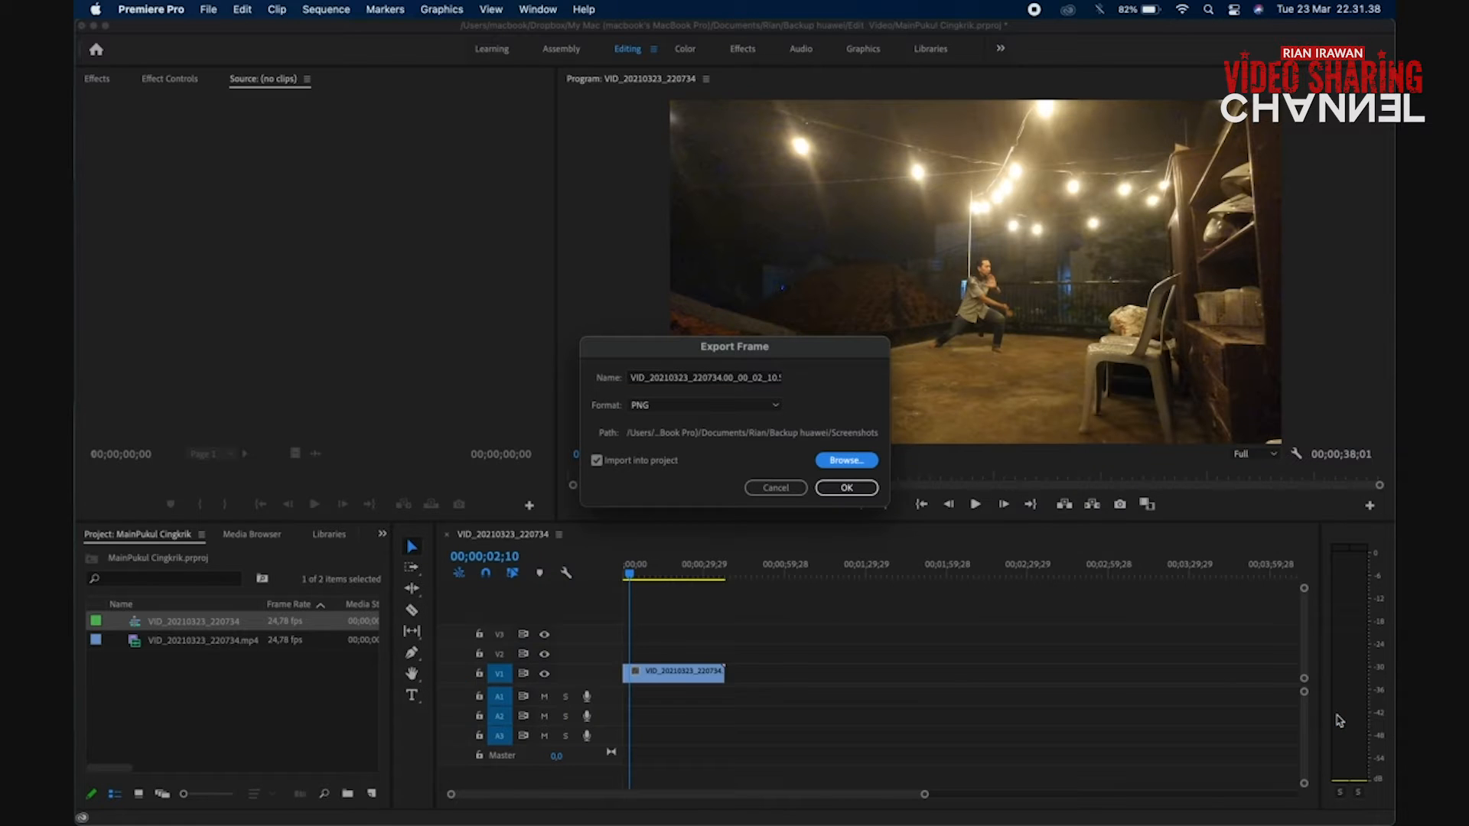
pyautogui.click(838, 485)
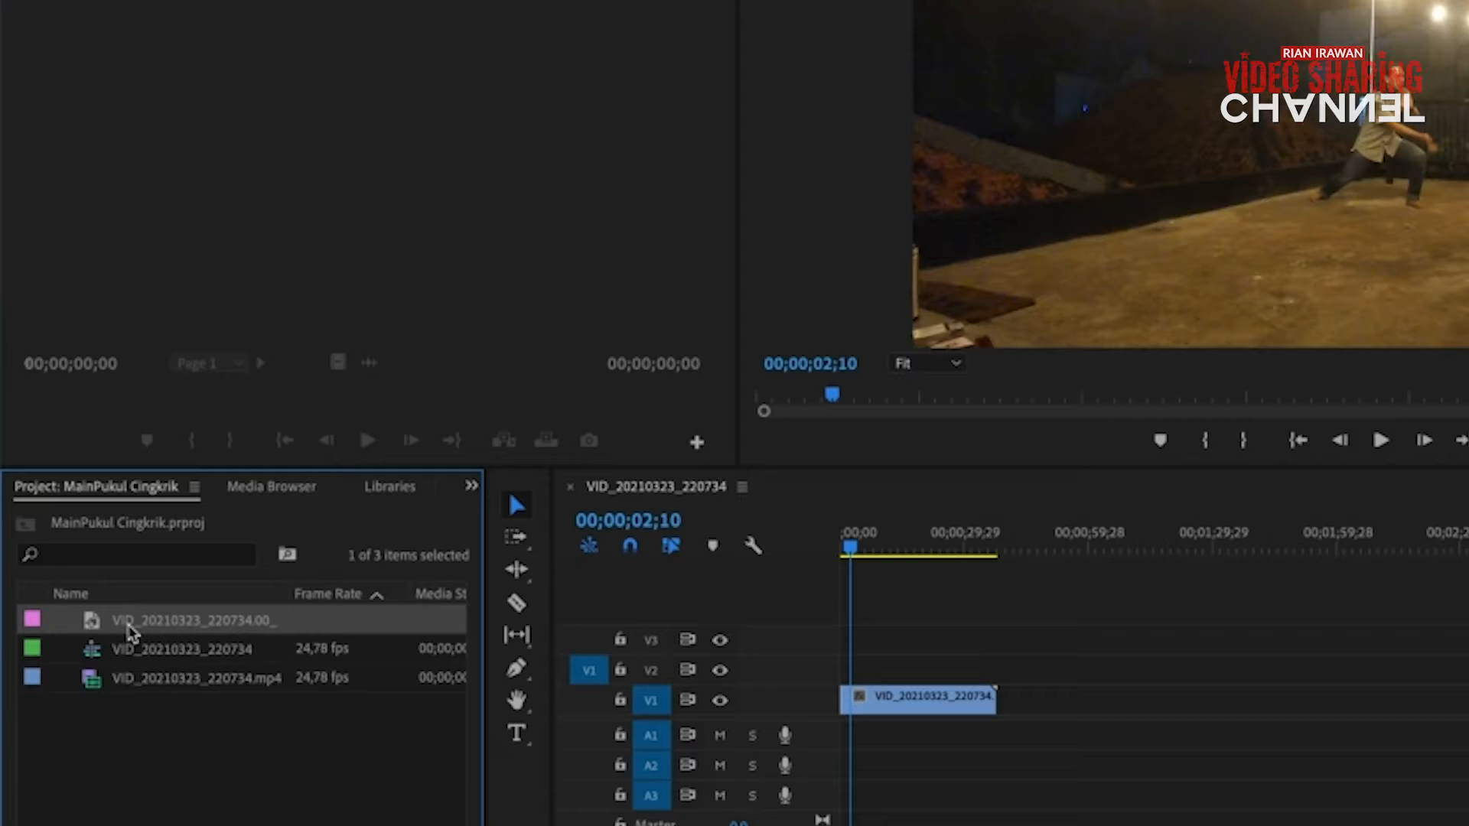
# Place the exported still on V2 above the video and make it start at 00;00;02;10
pyautogui.moveTo(130, 632); pyautogui.dragTo(845, 672)
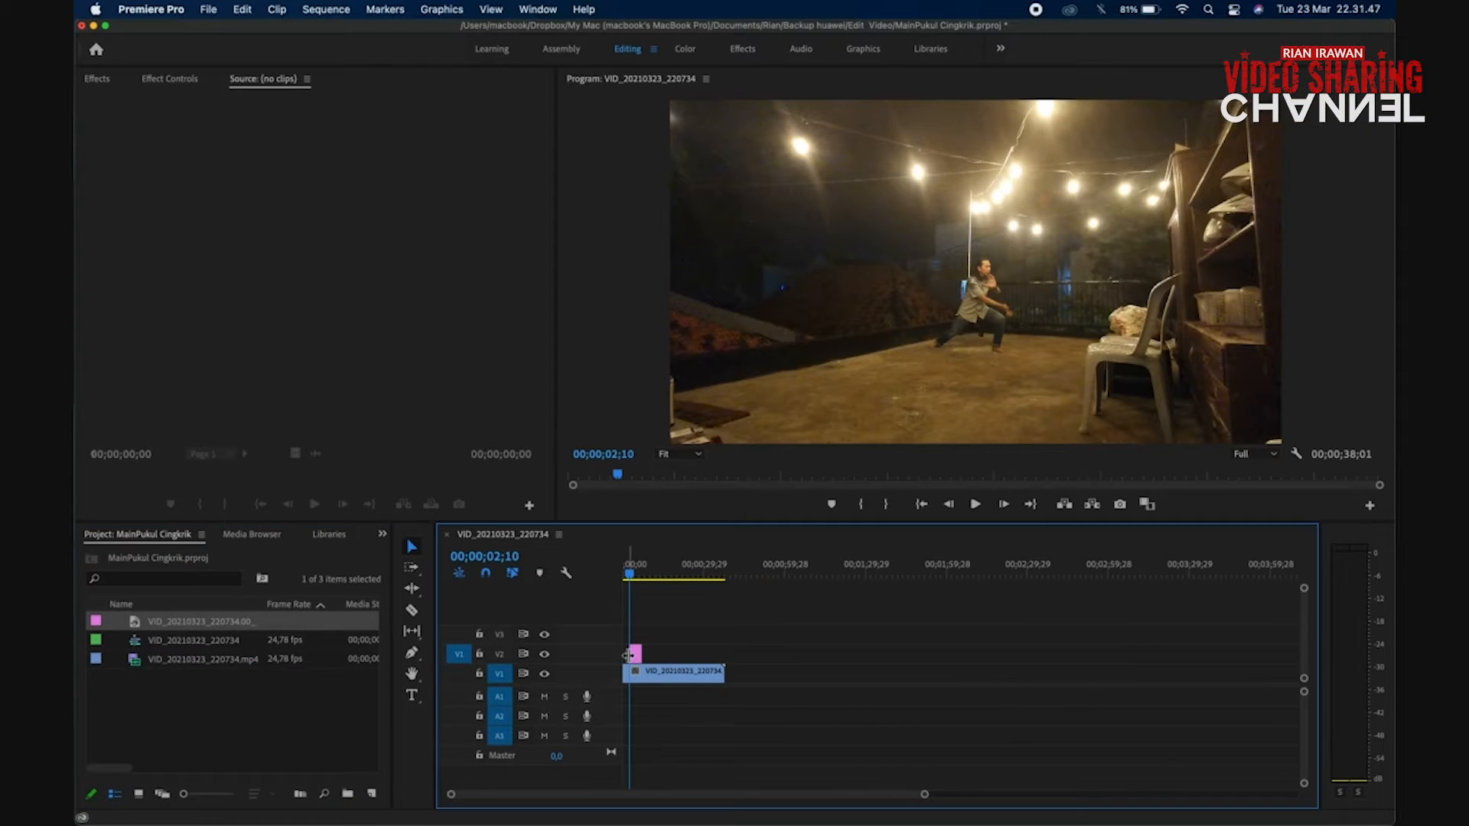
pyautogui.press('Home')
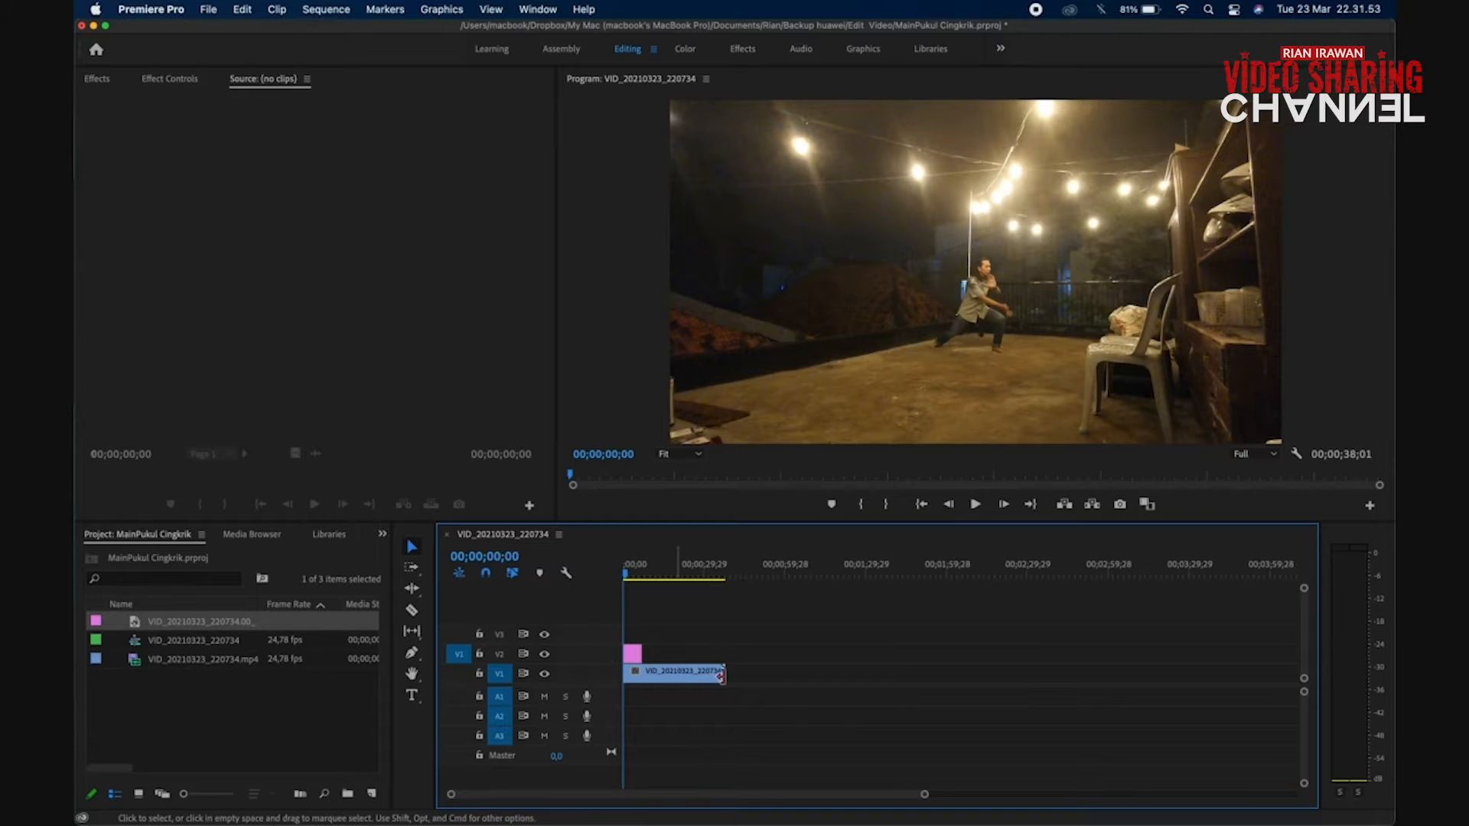
pyautogui.moveTo(922, 795); pyautogui.dragTo(659, 798)
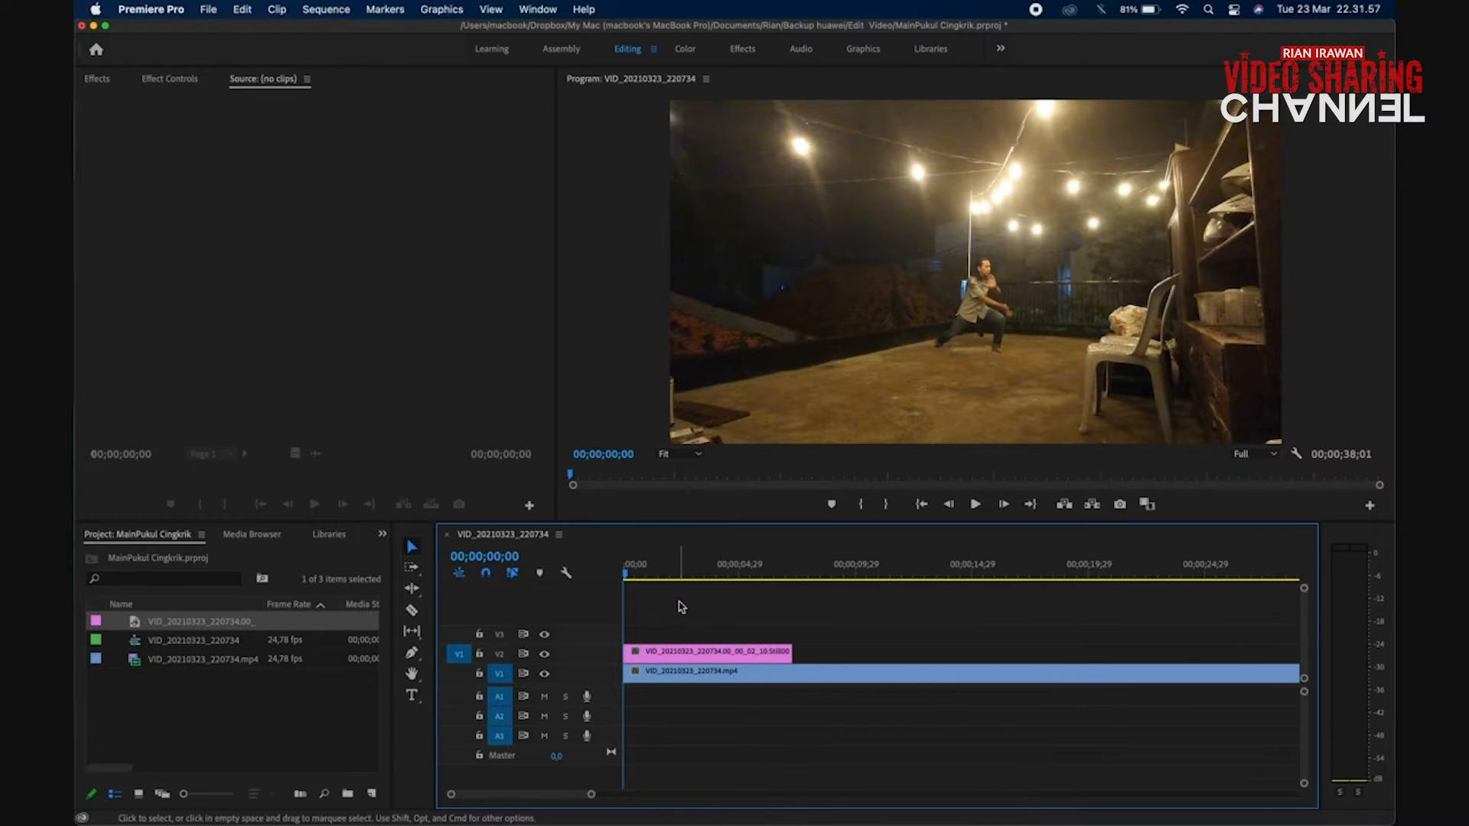
pyautogui.press('space')
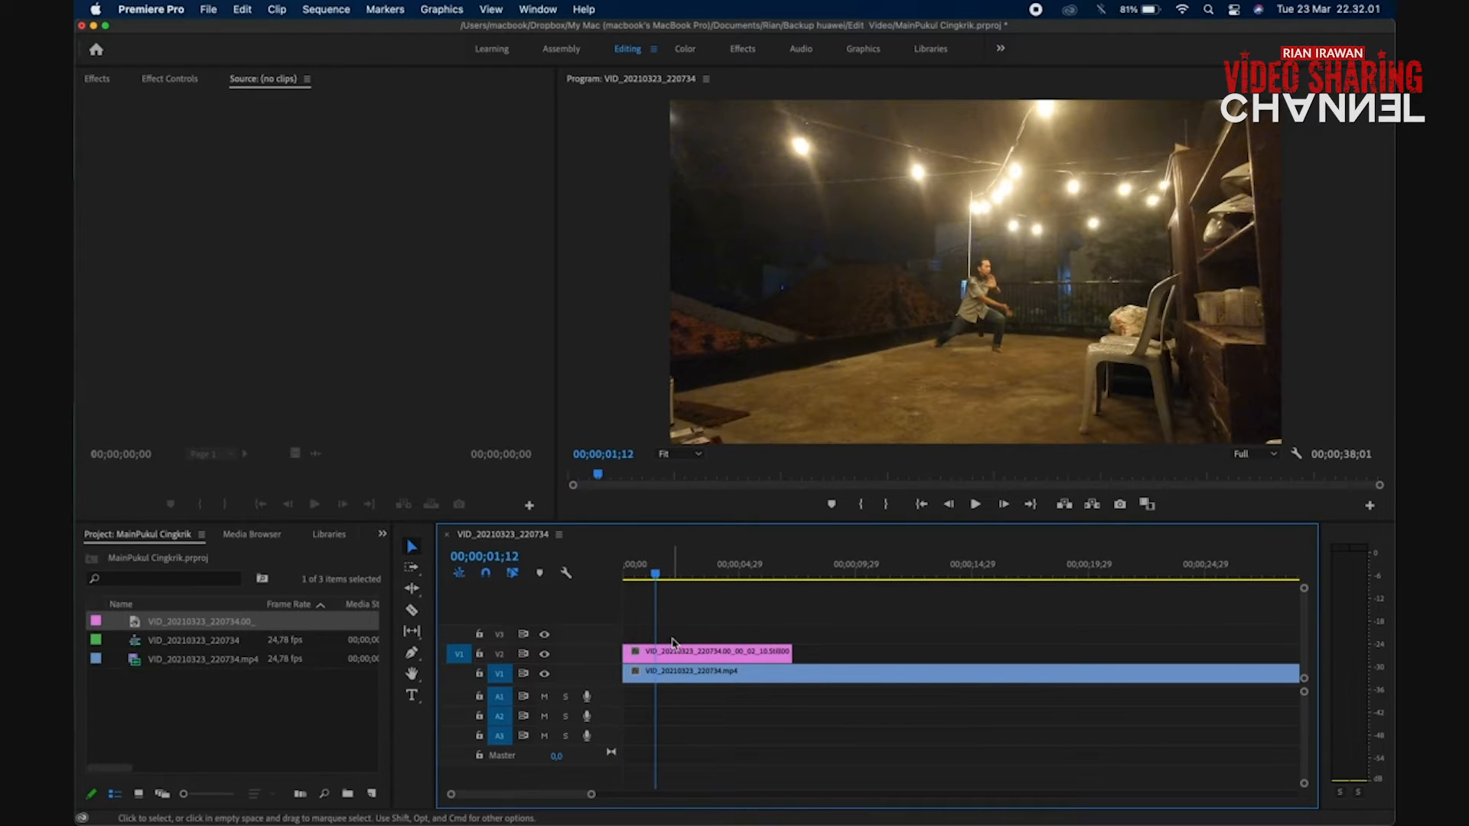
pyautogui.moveTo(624, 652); pyautogui.dragTo(675, 644)
pyautogui.moveTo(662, 567); pyautogui.dragTo(676, 570)
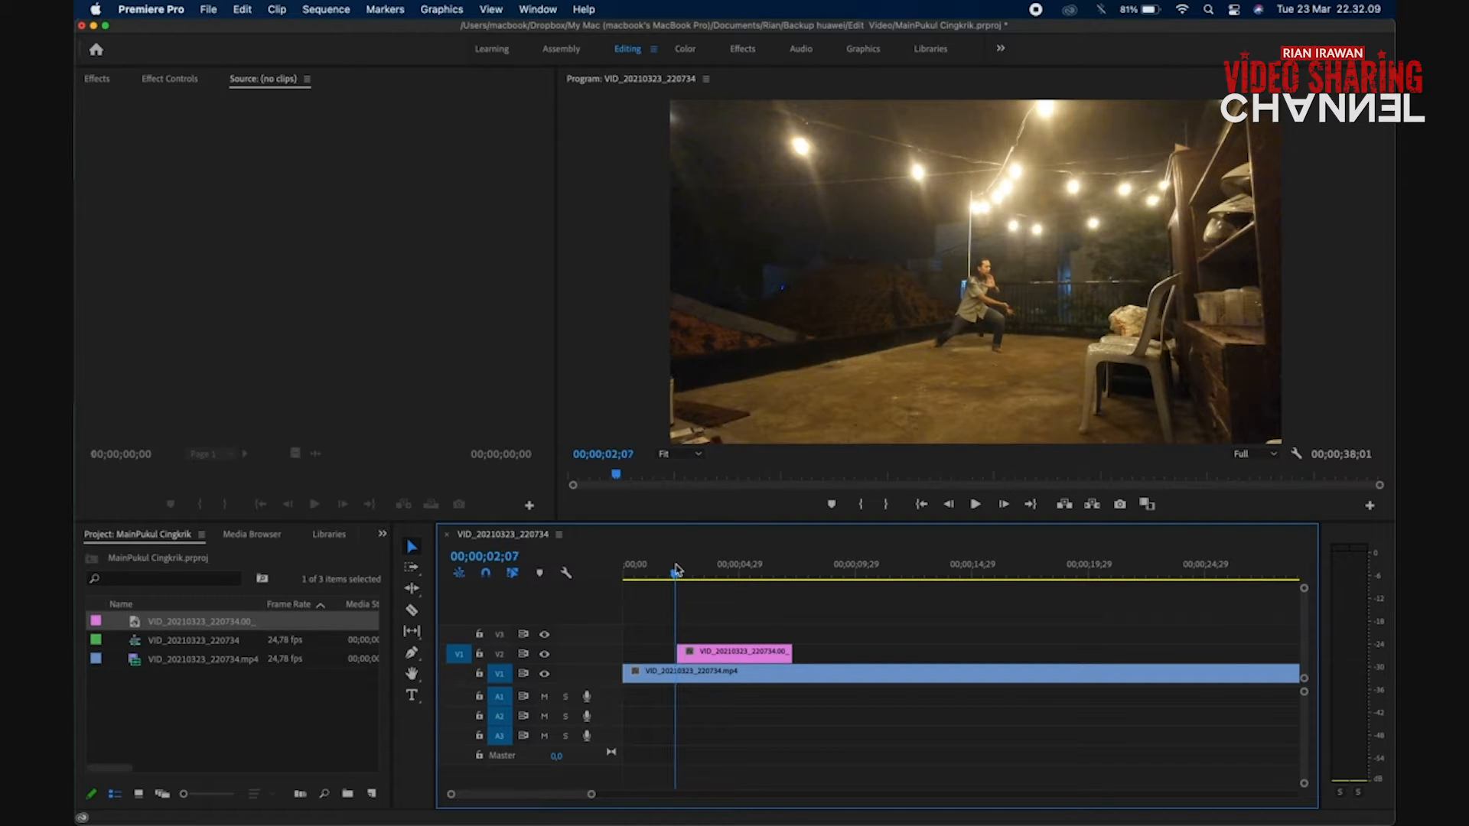
# Open the still on V2 in Adobe Photoshop and remove its background with the Remove Background quick action
pyautogui.rightClick(704, 653)
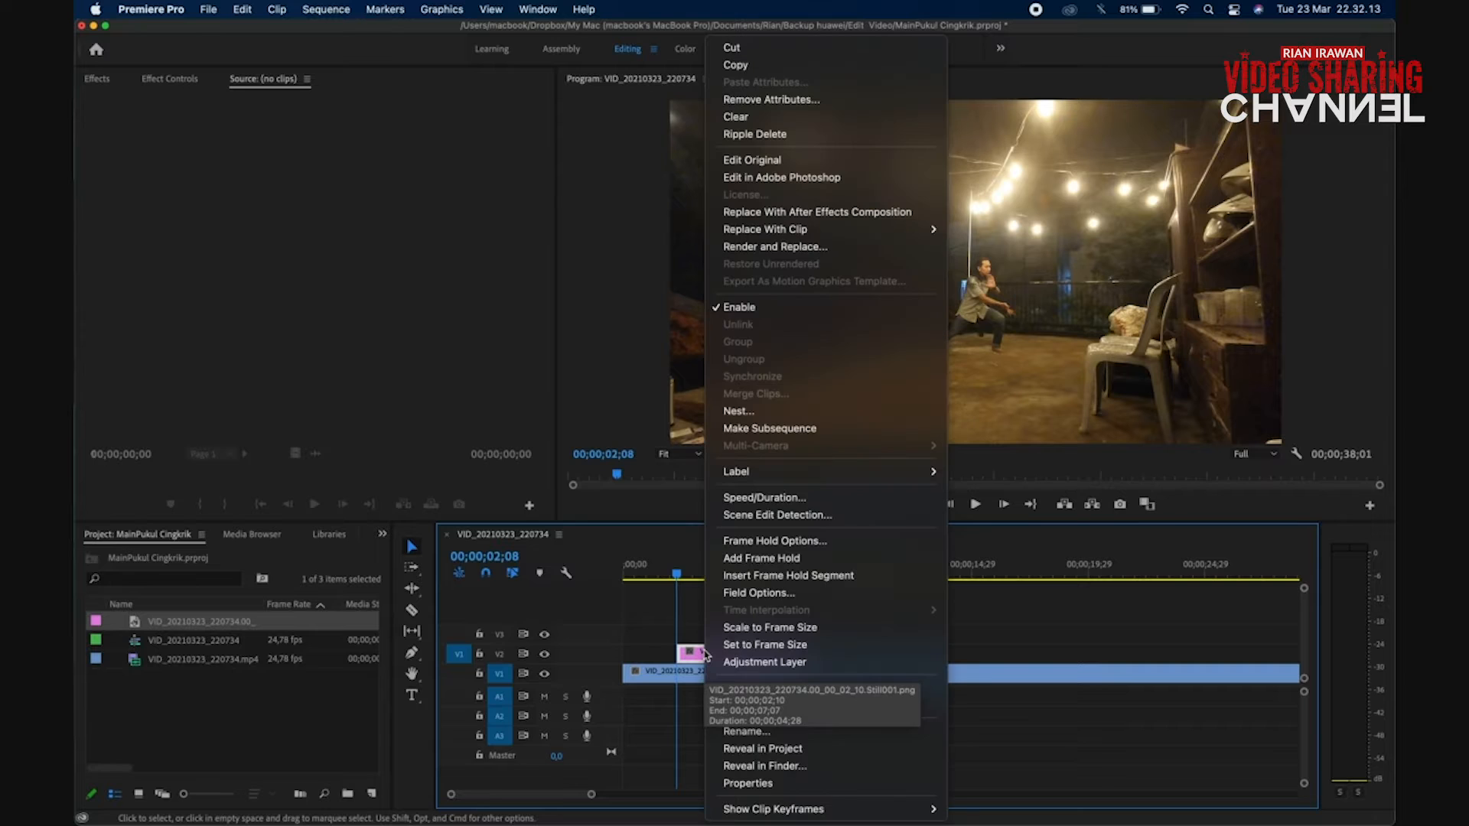
pyautogui.click(818, 178)
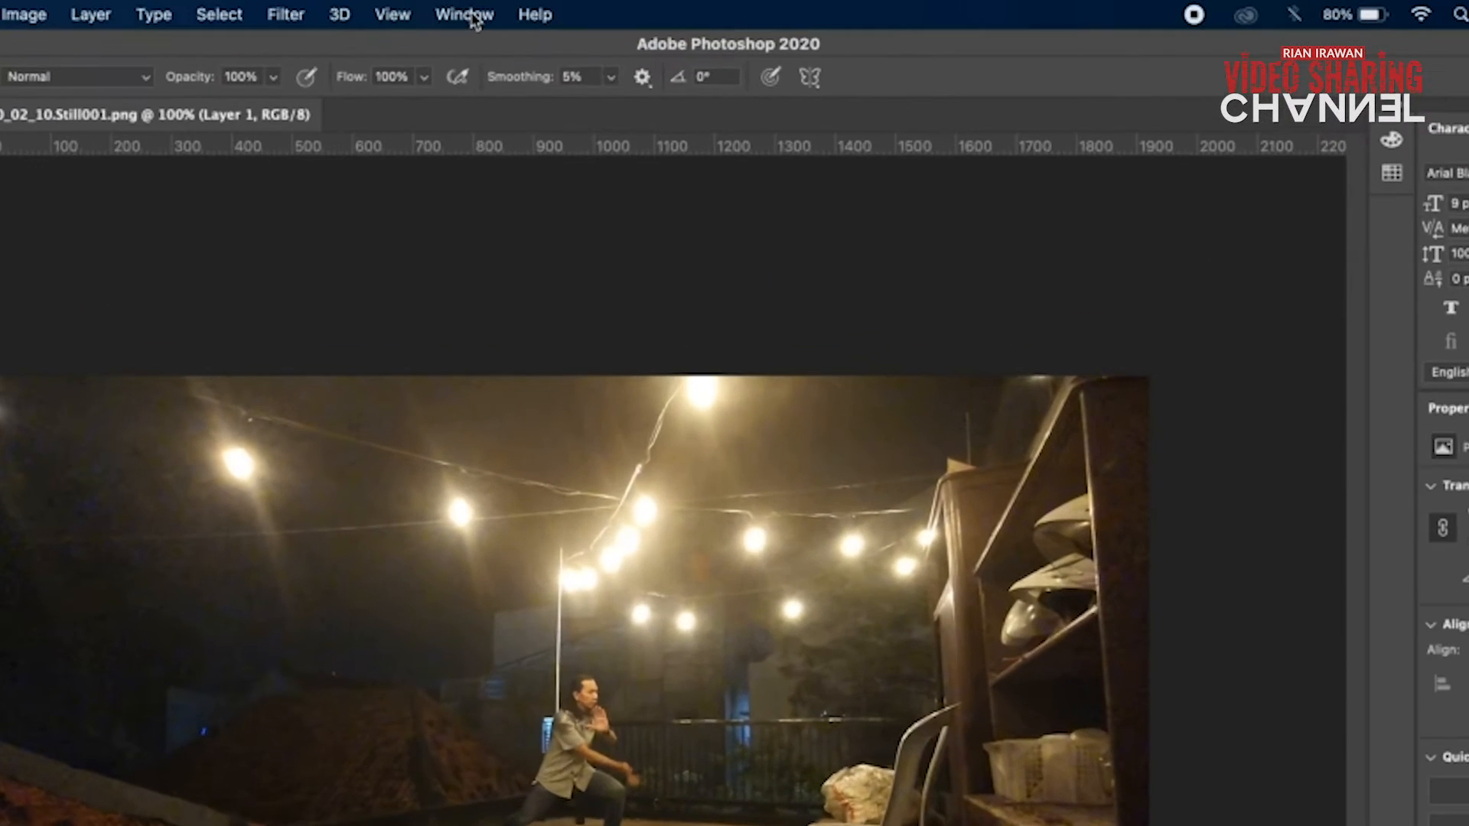
pyautogui.click(557, 9)
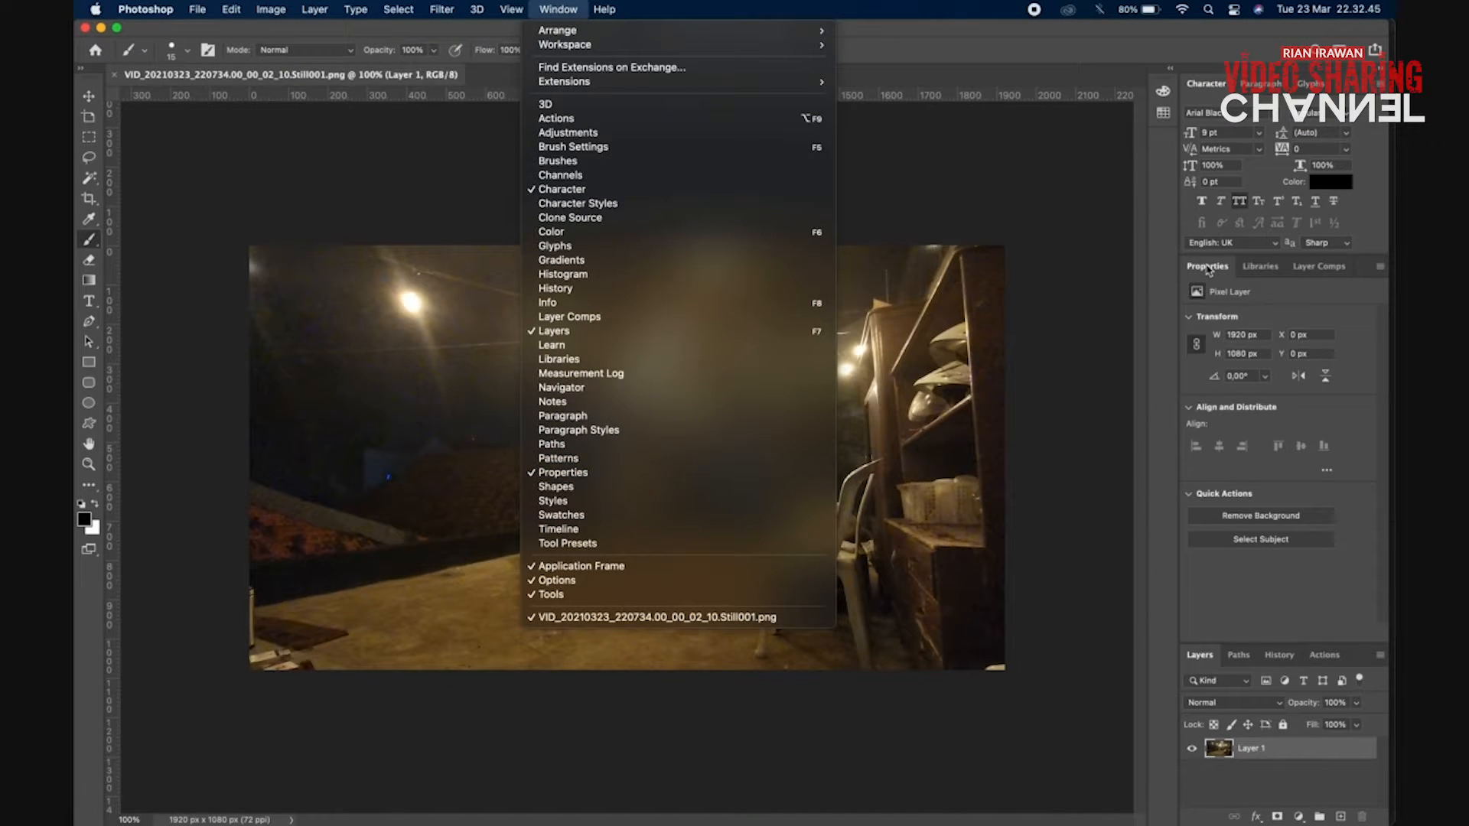
pyautogui.click(1461, 412)
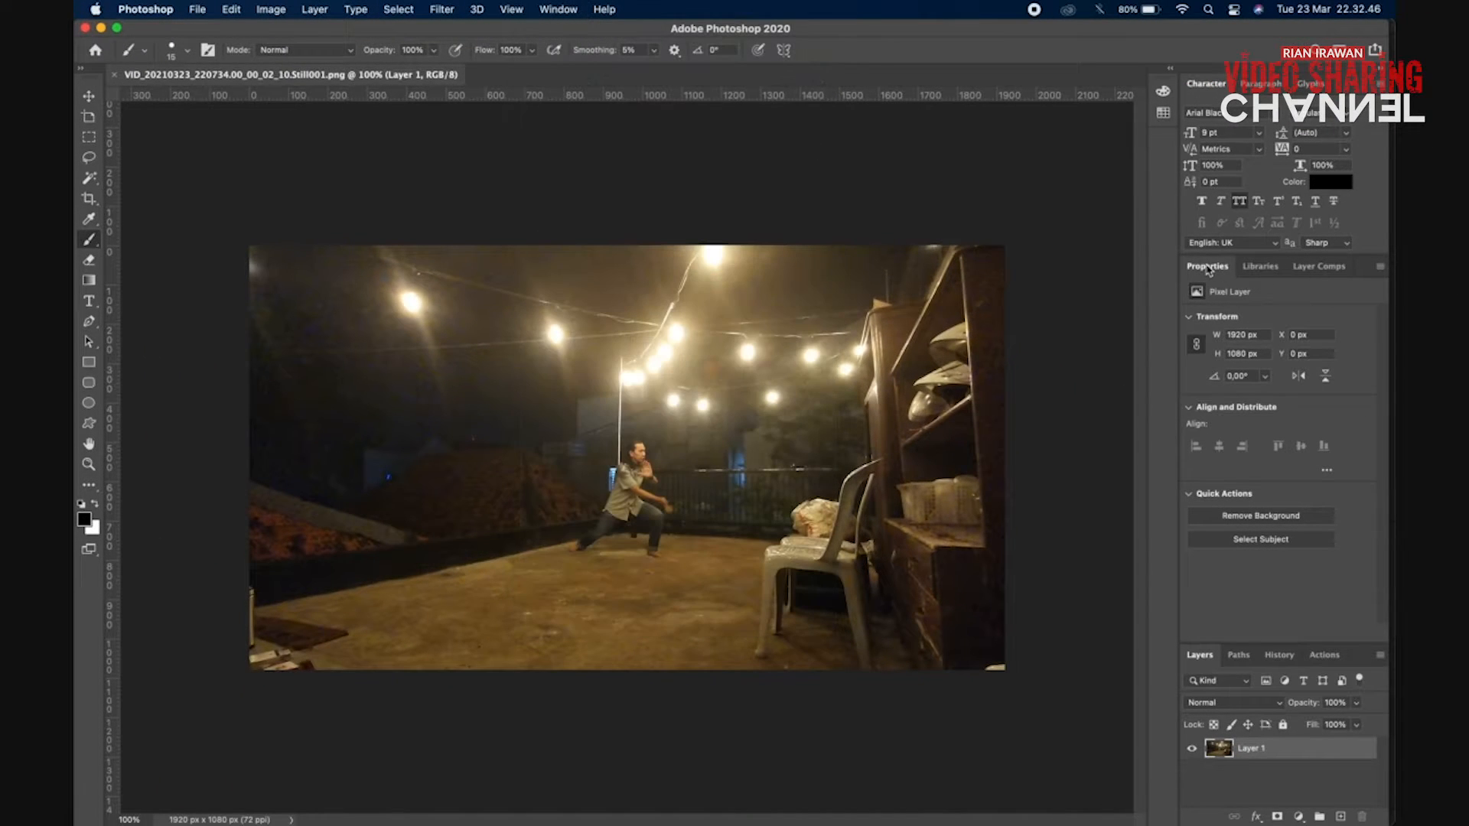
pyautogui.click(1268, 520)
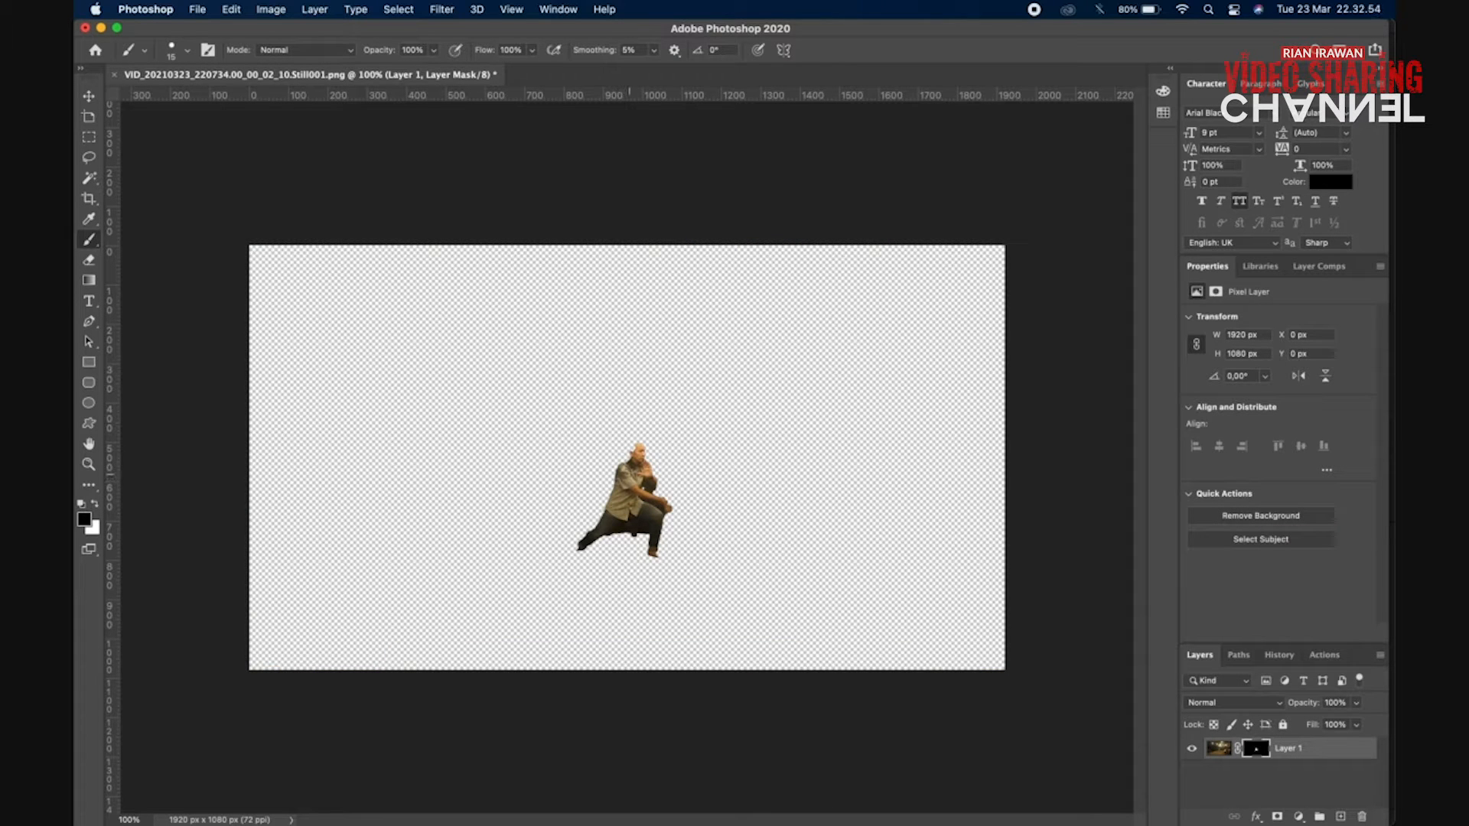
# Paint black on Layer 1's mask with the Brush tool to hide the leftover background between the man's legs
pyautogui.click(89, 464)
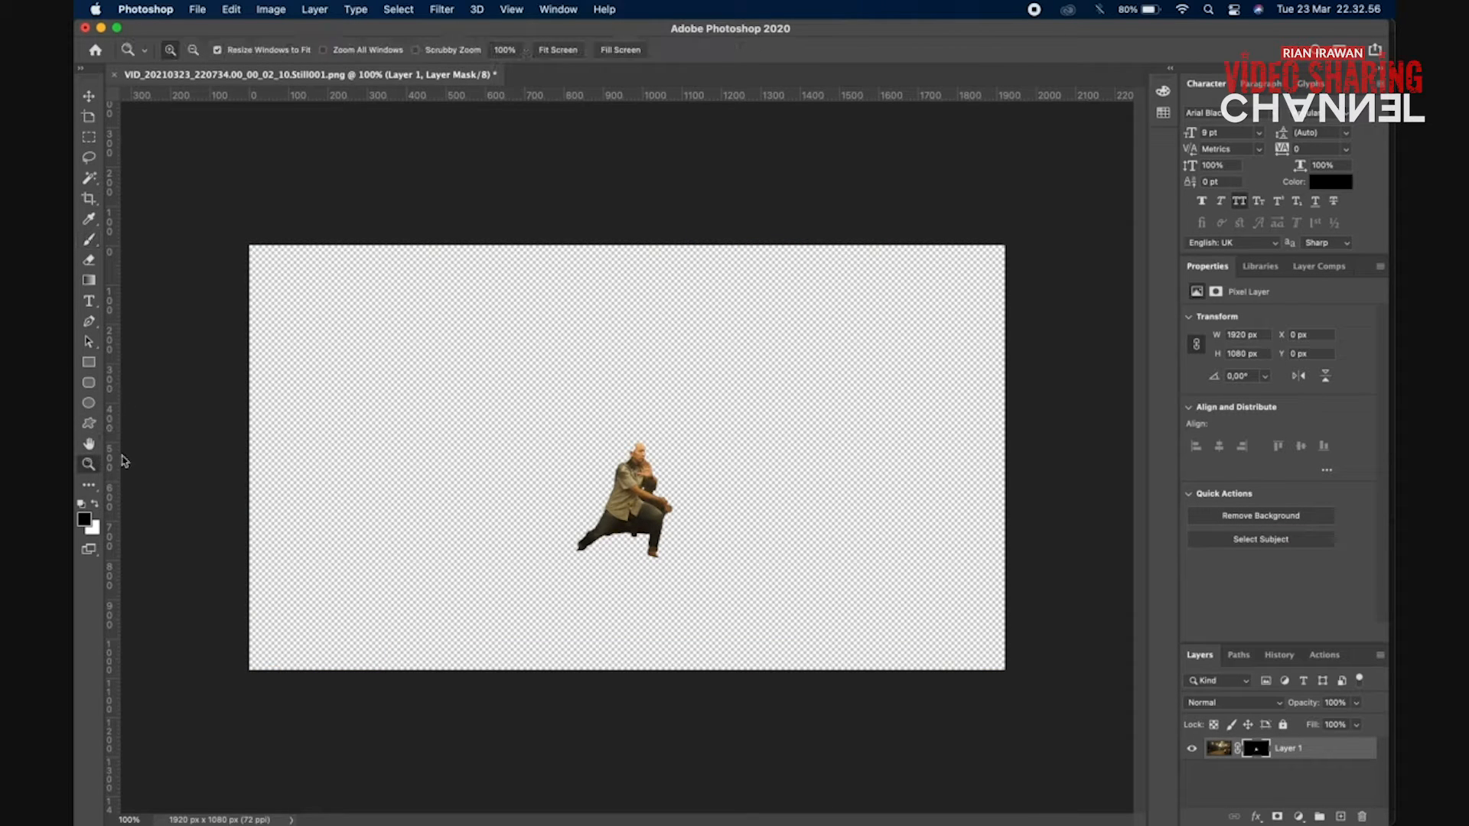
pyautogui.click(654, 484)
pyautogui.click(648, 459)
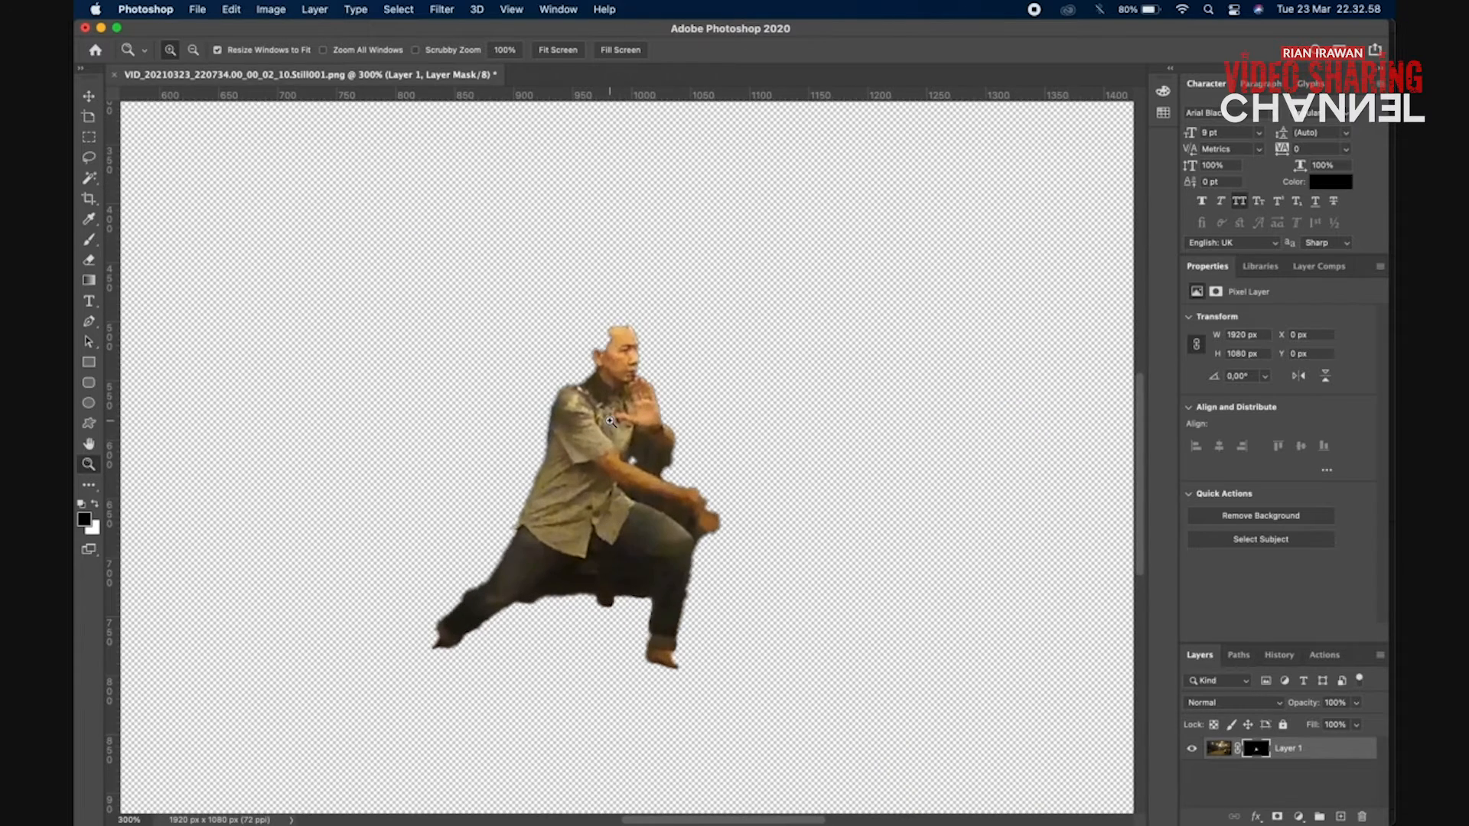
pyautogui.click(642, 436)
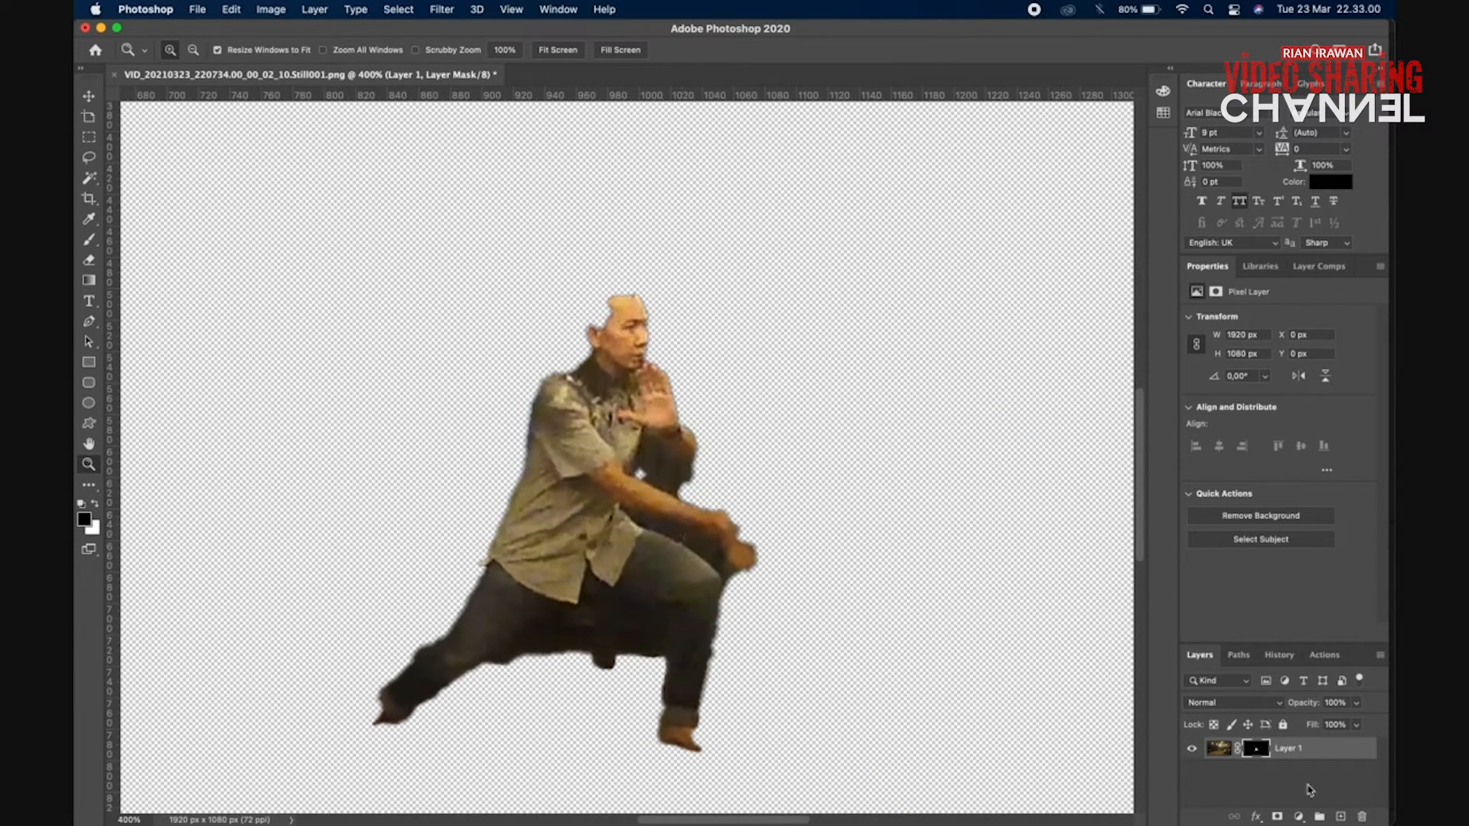
pyautogui.click(1220, 752)
pyautogui.click(1255, 749)
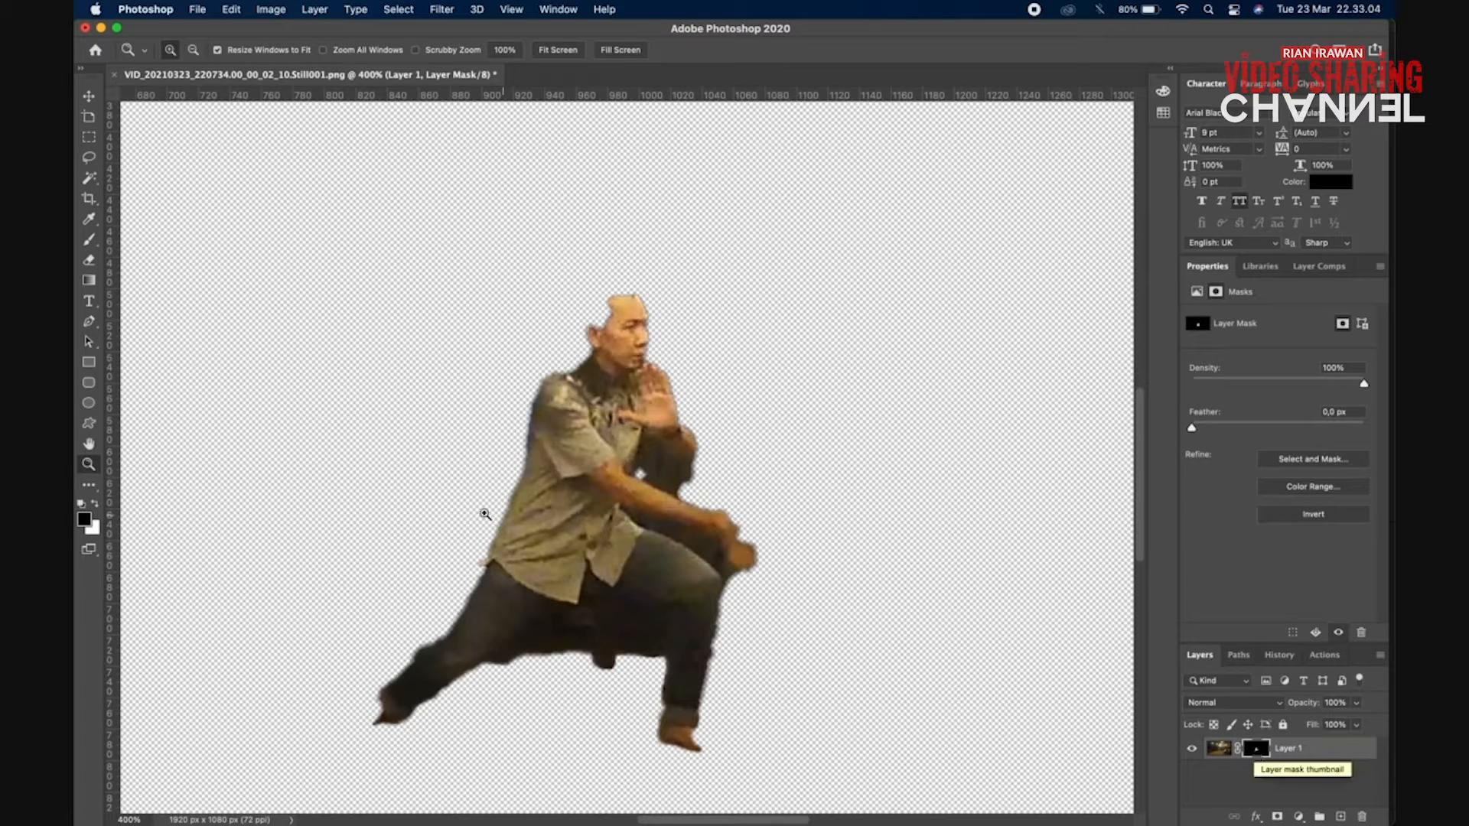
pyautogui.click(90, 239)
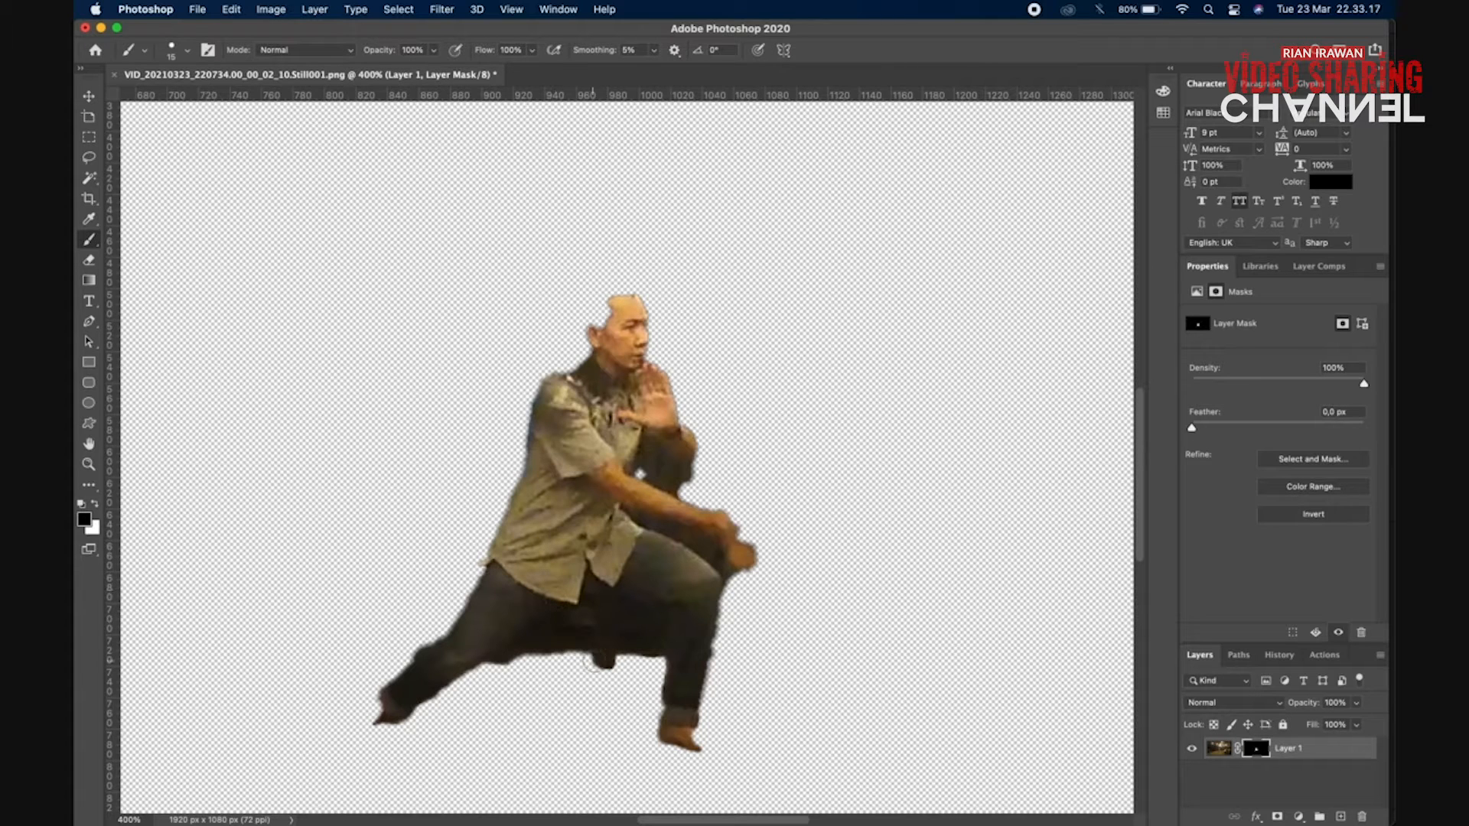
pyautogui.moveTo(592, 660)
pyautogui.mouseDown()
pyautogui.moveTo(603, 649)
pyautogui.moveTo(610, 663)
pyautogui.moveTo(571, 643)
pyautogui.moveTo(514, 662)
pyautogui.moveTo(590, 627)
pyautogui.moveTo(577, 623)
pyautogui.moveTo(587, 613)
pyautogui.moveTo(655, 637)
pyautogui.moveTo(651, 658)
pyautogui.moveTo(613, 640)
pyautogui.moveTo(625, 654)
pyautogui.mouseUp()
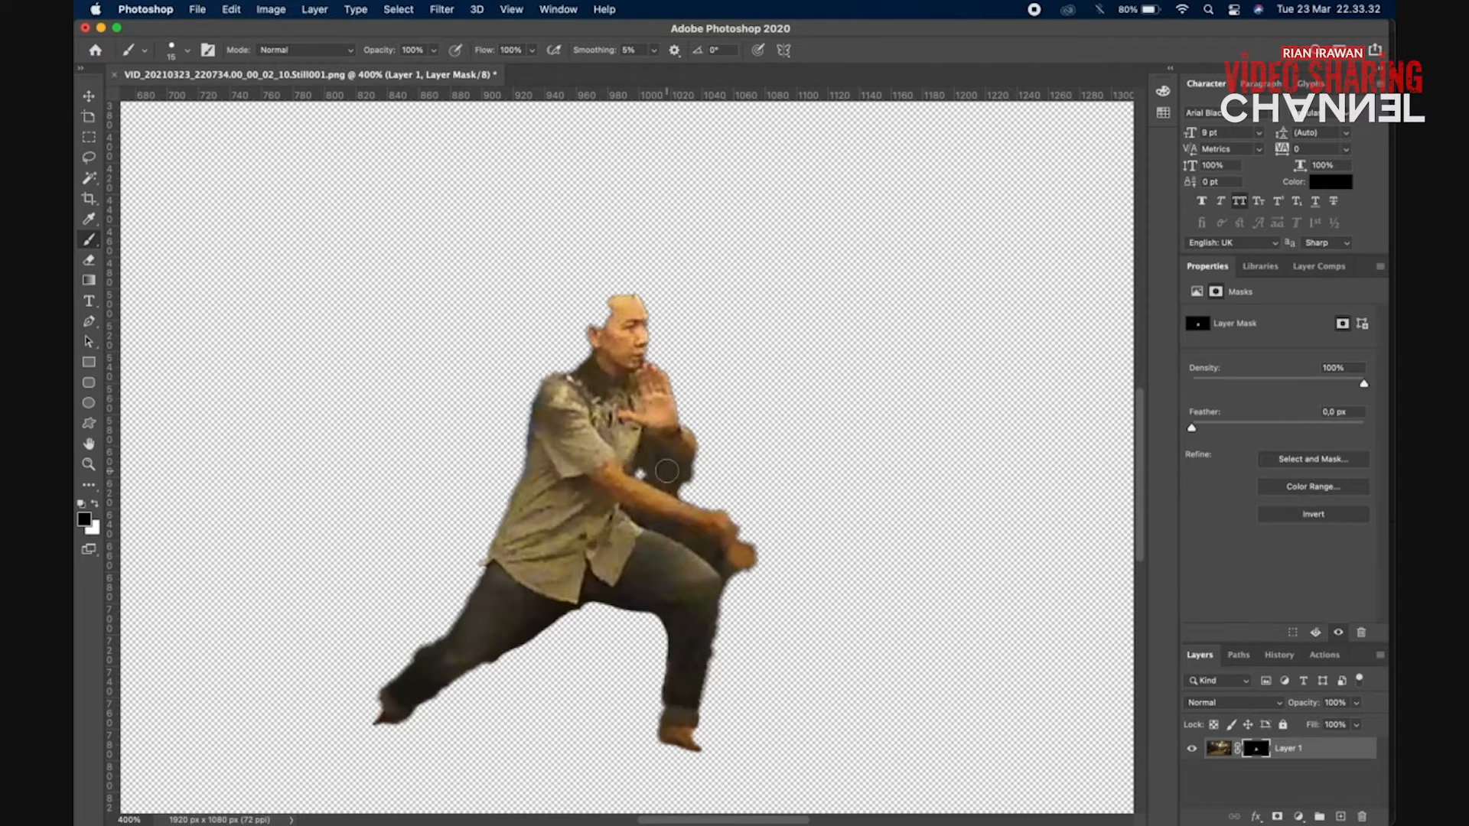
# Reduce the brush size to 11 px and mask out the leftover background under the raised arm and between the forearm and thigh
pyautogui.rightClick(666, 470)
pyautogui.moveTo(760, 509)
pyautogui.mouseDown()
pyautogui.moveTo(825, 509)
pyautogui.moveTo(756, 510)
pyautogui.mouseUp()
pyautogui.click(761, 510)
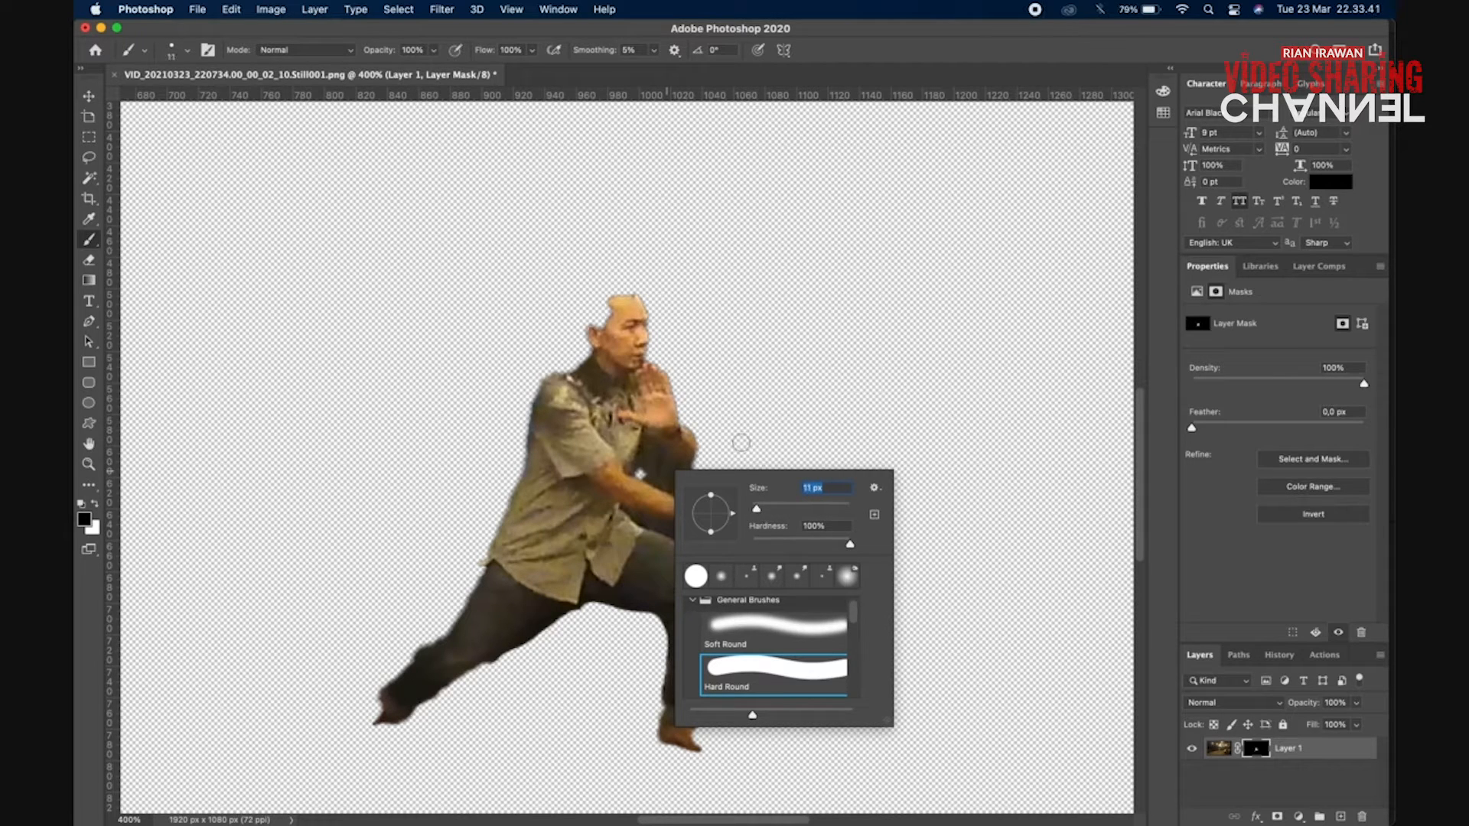
pyautogui.click(669, 472)
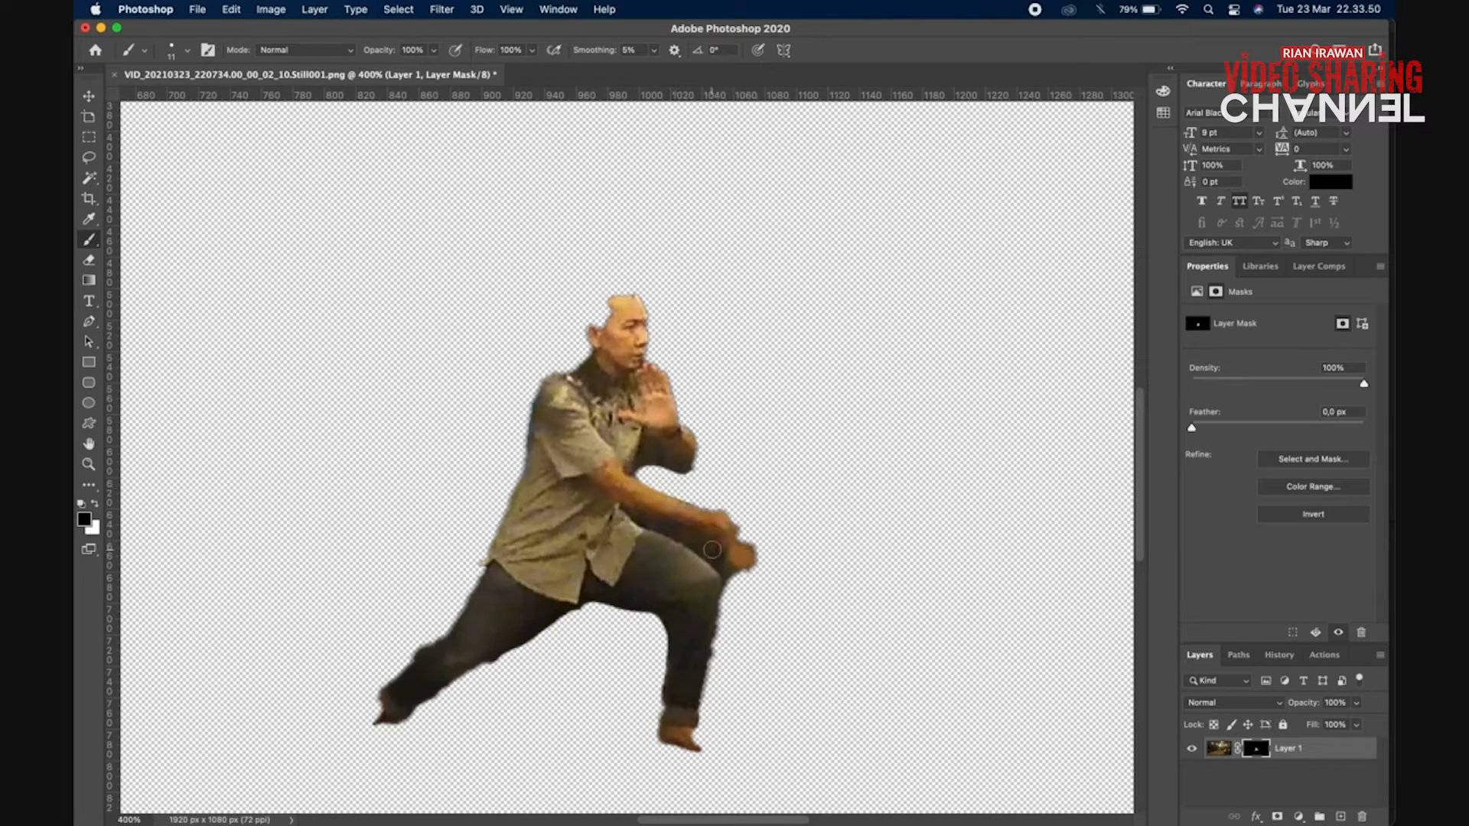
pyautogui.moveTo(646, 523)
pyautogui.mouseDown()
pyautogui.moveTo(738, 573)
pyautogui.moveTo(660, 525)
pyautogui.moveTo(722, 568)
pyautogui.moveTo(720, 648)
pyautogui.mouseUp()
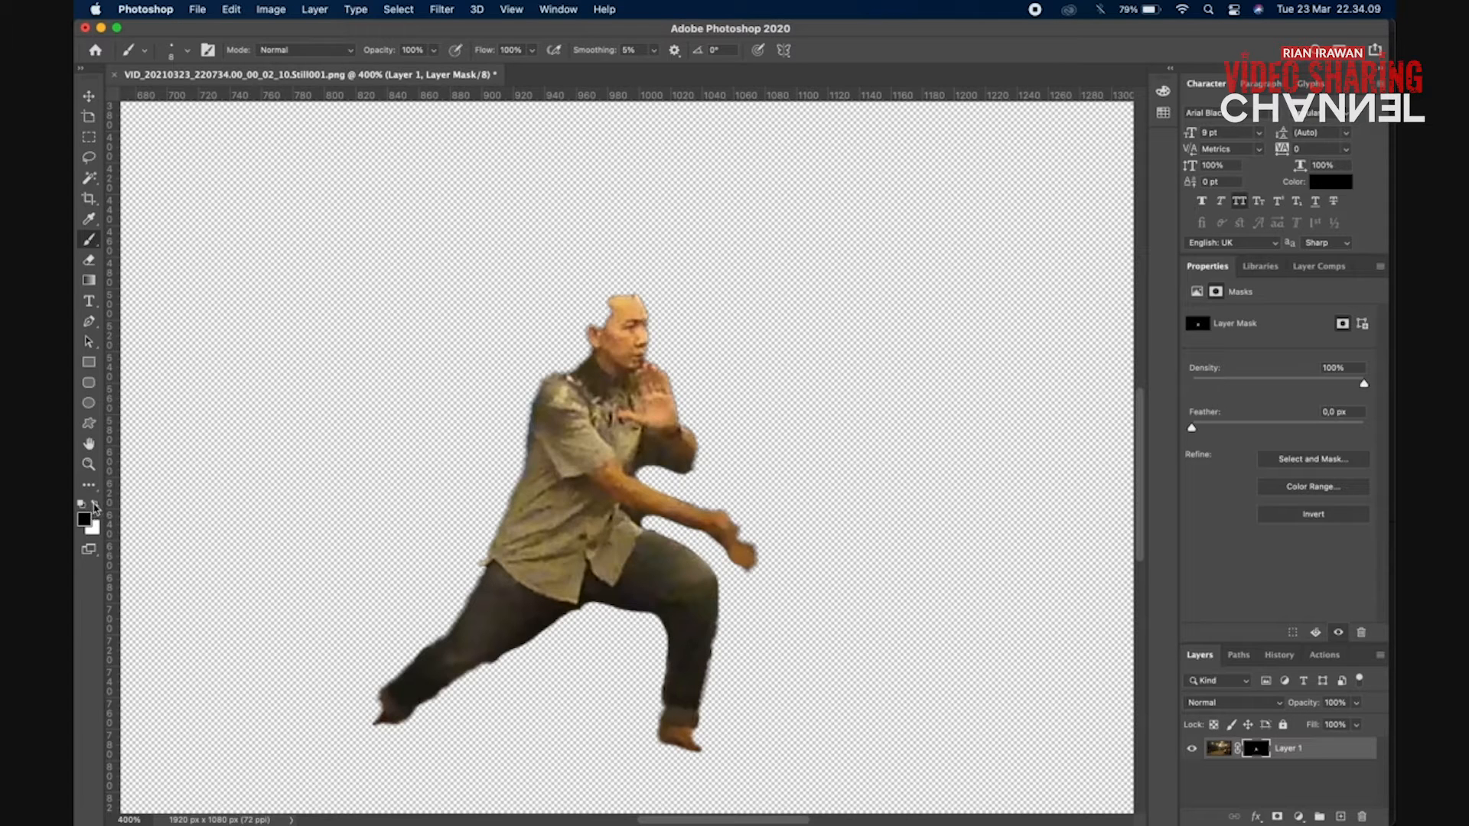
# Switch the brush colour to white and paint on the layer mask to restore the man's hair and both feet
pyautogui.click(96, 504)
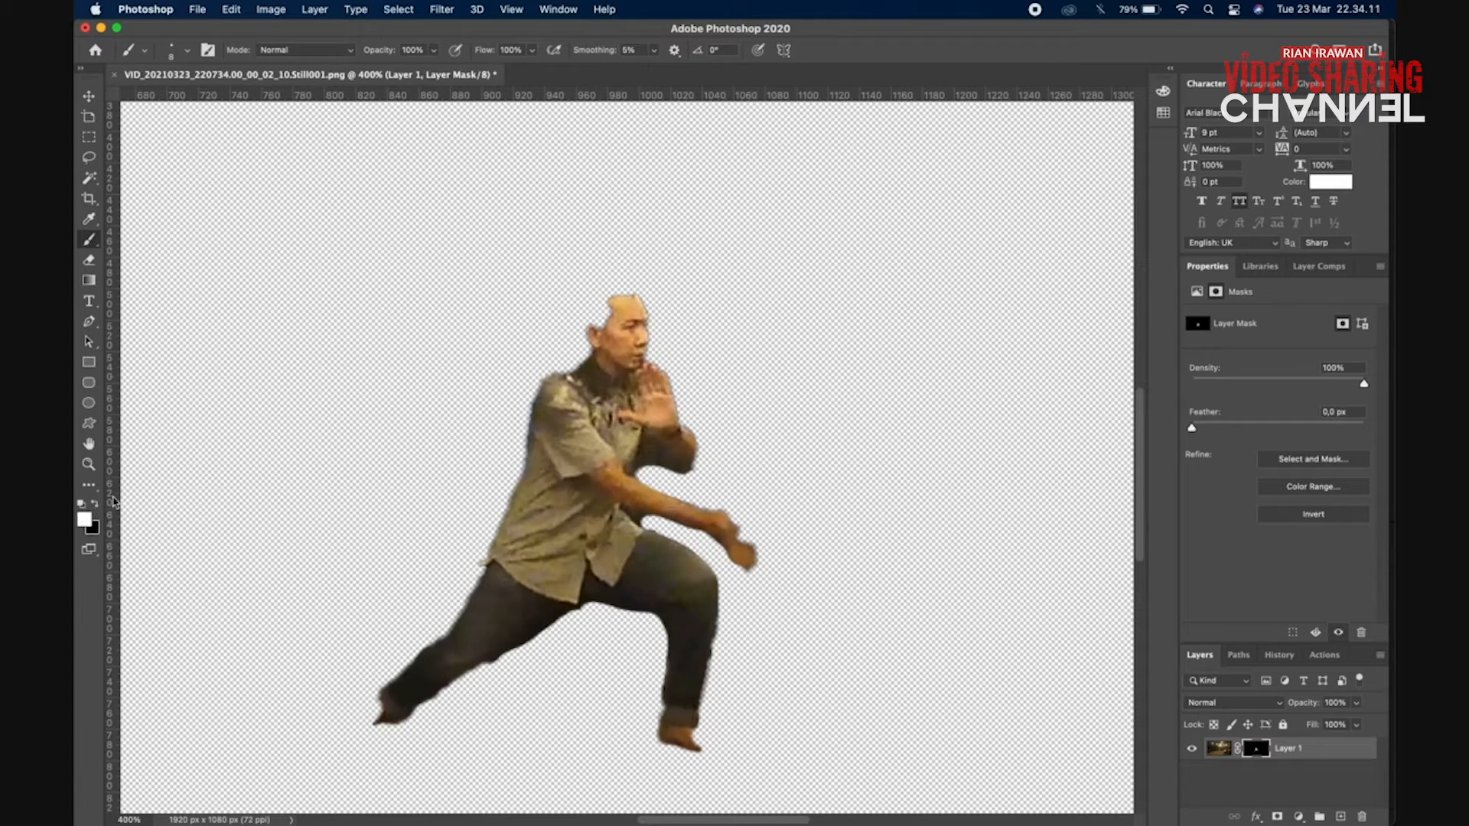
pyautogui.moveTo(584, 327)
pyautogui.mouseDown()
pyautogui.moveTo(586, 360)
pyautogui.moveTo(604, 292)
pyautogui.moveTo(570, 374)
pyautogui.moveTo(601, 290)
pyautogui.moveTo(622, 293)
pyautogui.mouseUp()
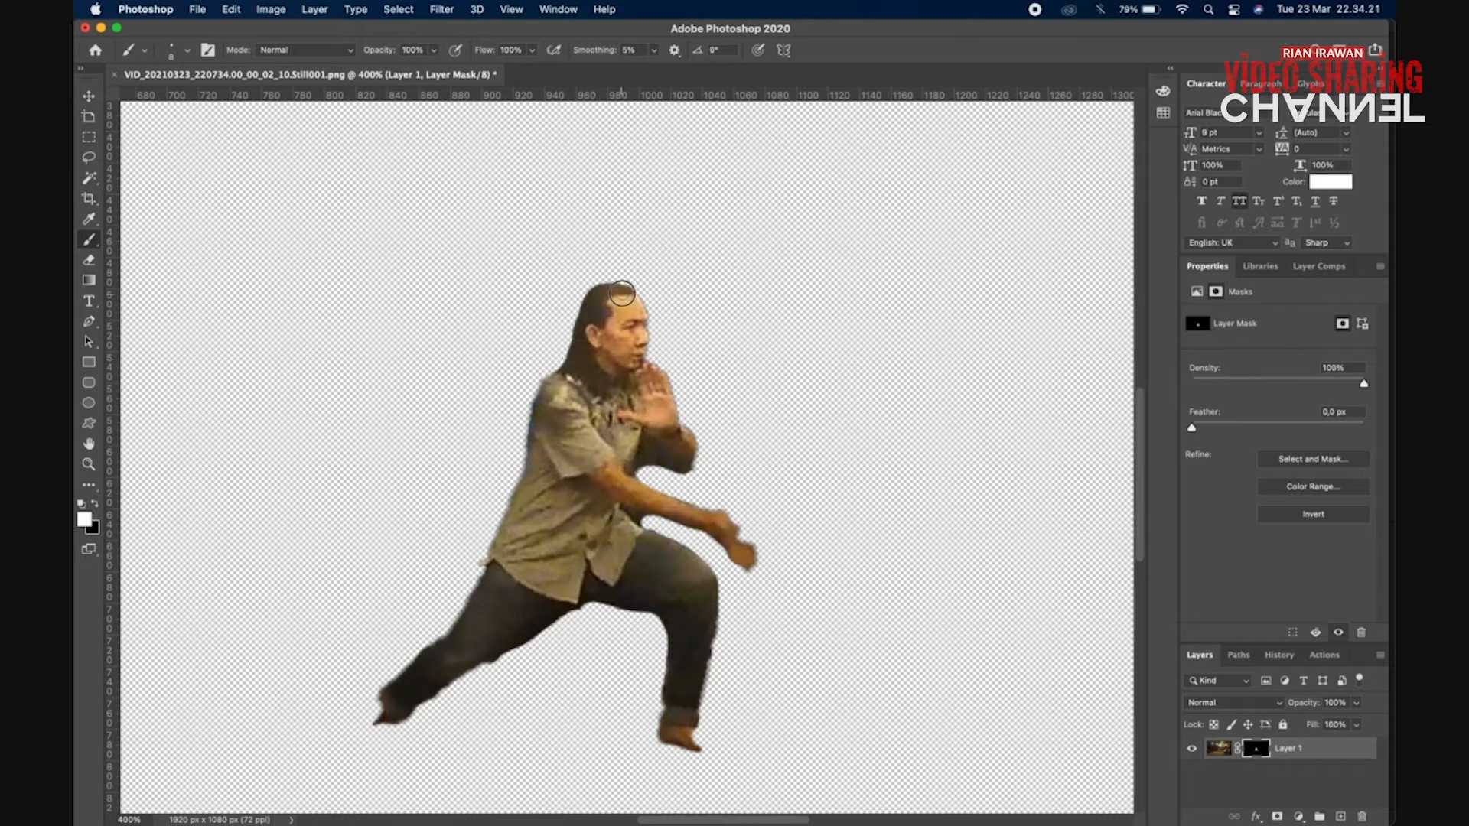
pyautogui.moveTo(696, 688)
pyautogui.mouseDown()
pyautogui.moveTo(671, 740)
pyautogui.moveTo(706, 759)
pyautogui.moveTo(701, 736)
pyautogui.moveTo(718, 745)
pyautogui.moveTo(690, 726)
pyautogui.moveTo(658, 734)
pyautogui.moveTo(664, 720)
pyautogui.moveTo(674, 746)
pyautogui.moveTo(662, 692)
pyautogui.mouseUp()
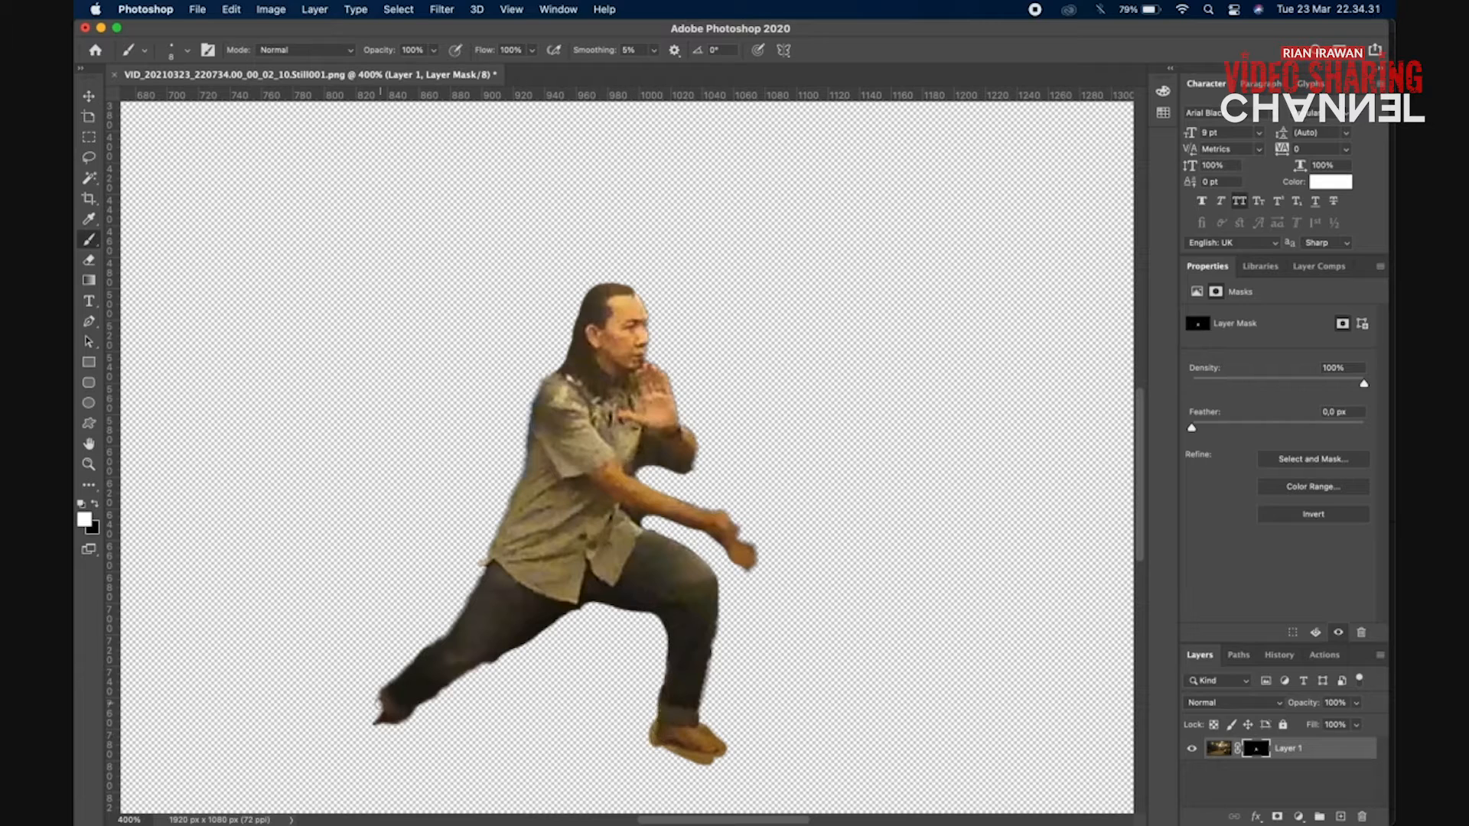
pyautogui.moveTo(402, 704); pyautogui.dragTo(355, 713)
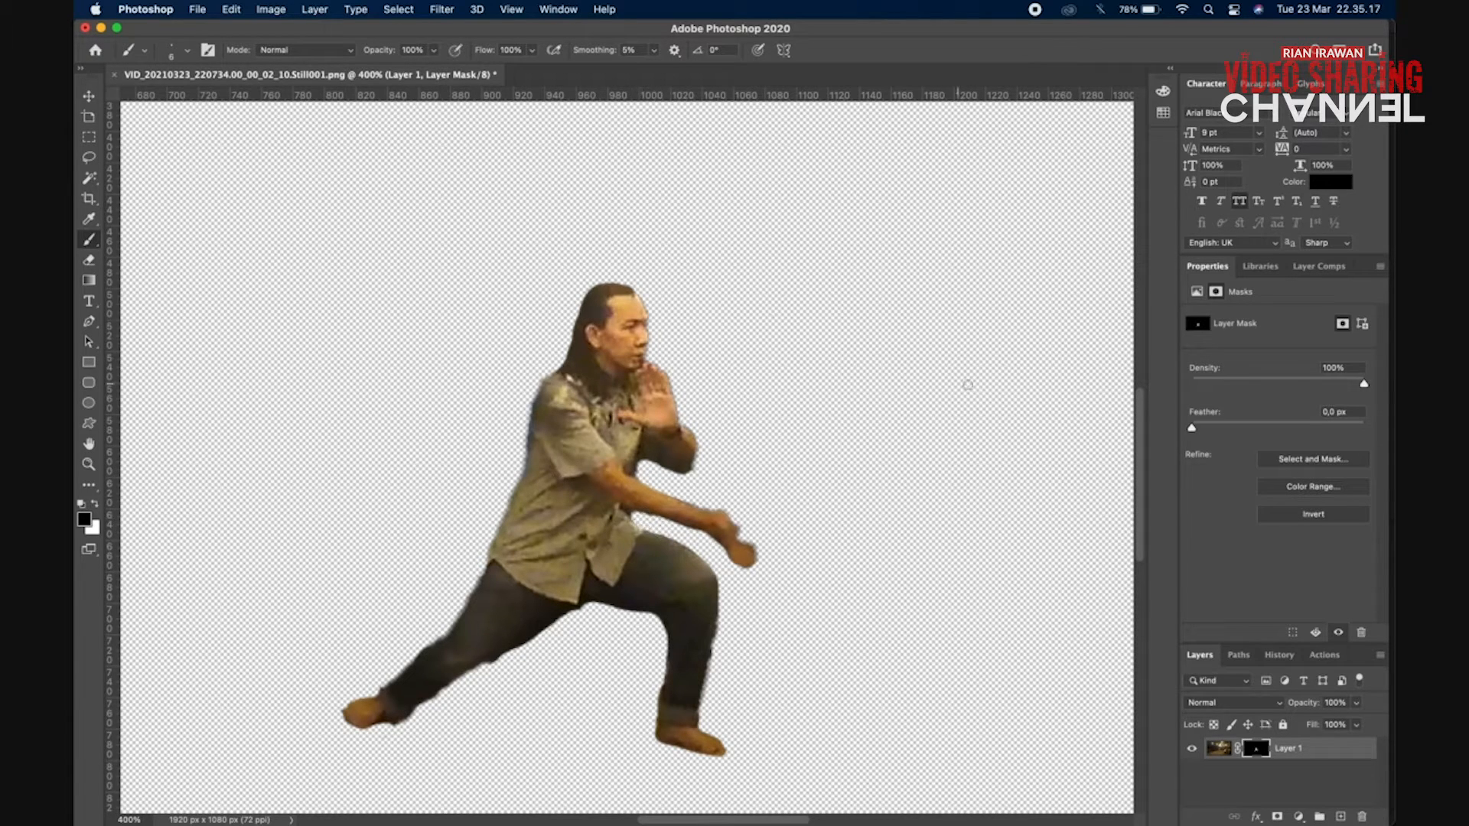
# Save the masked still under its existing file name and switch back to Premiere Pro
pyautogui.click(197, 11)
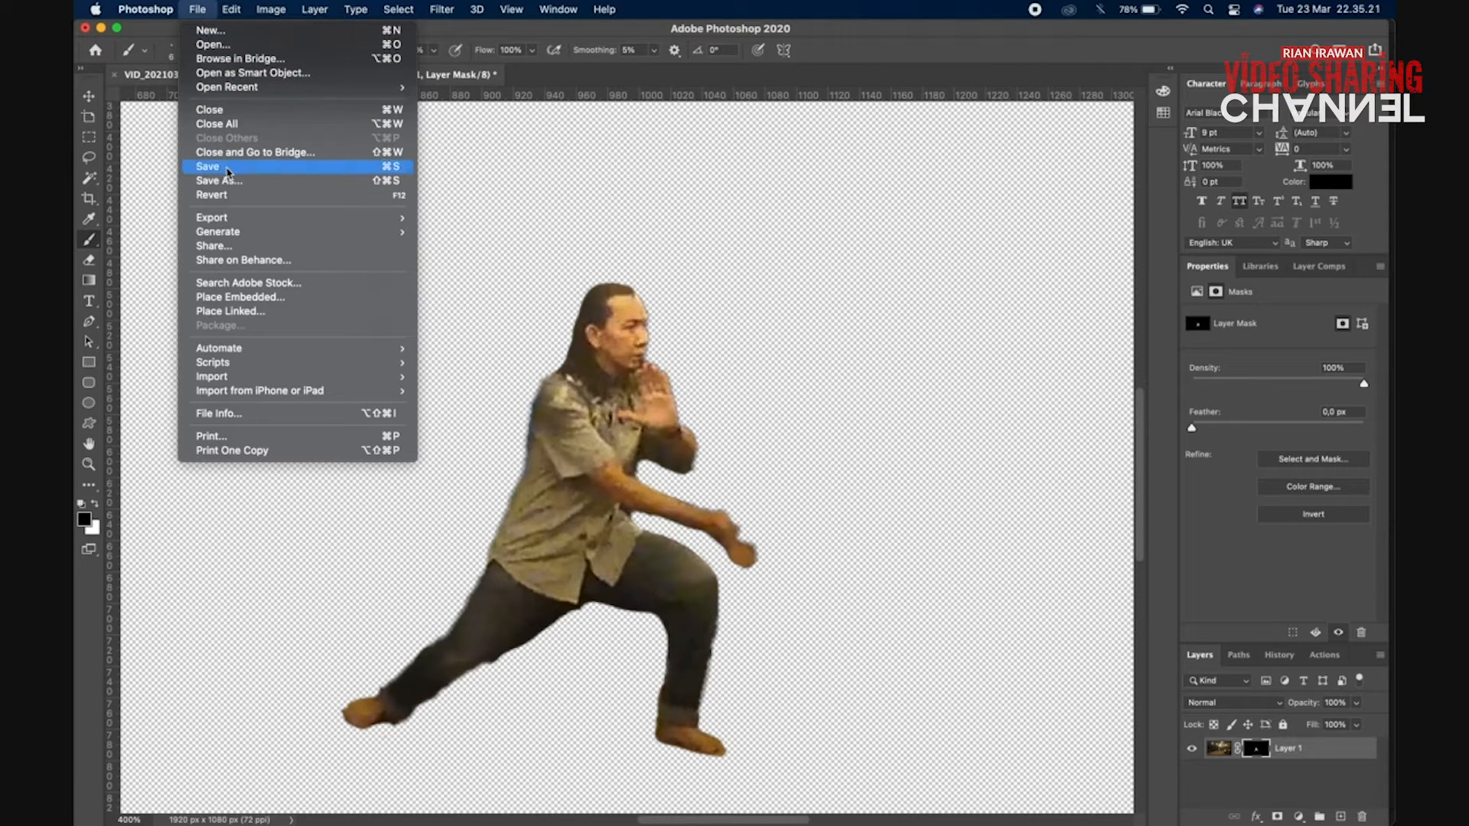
pyautogui.click(228, 166)
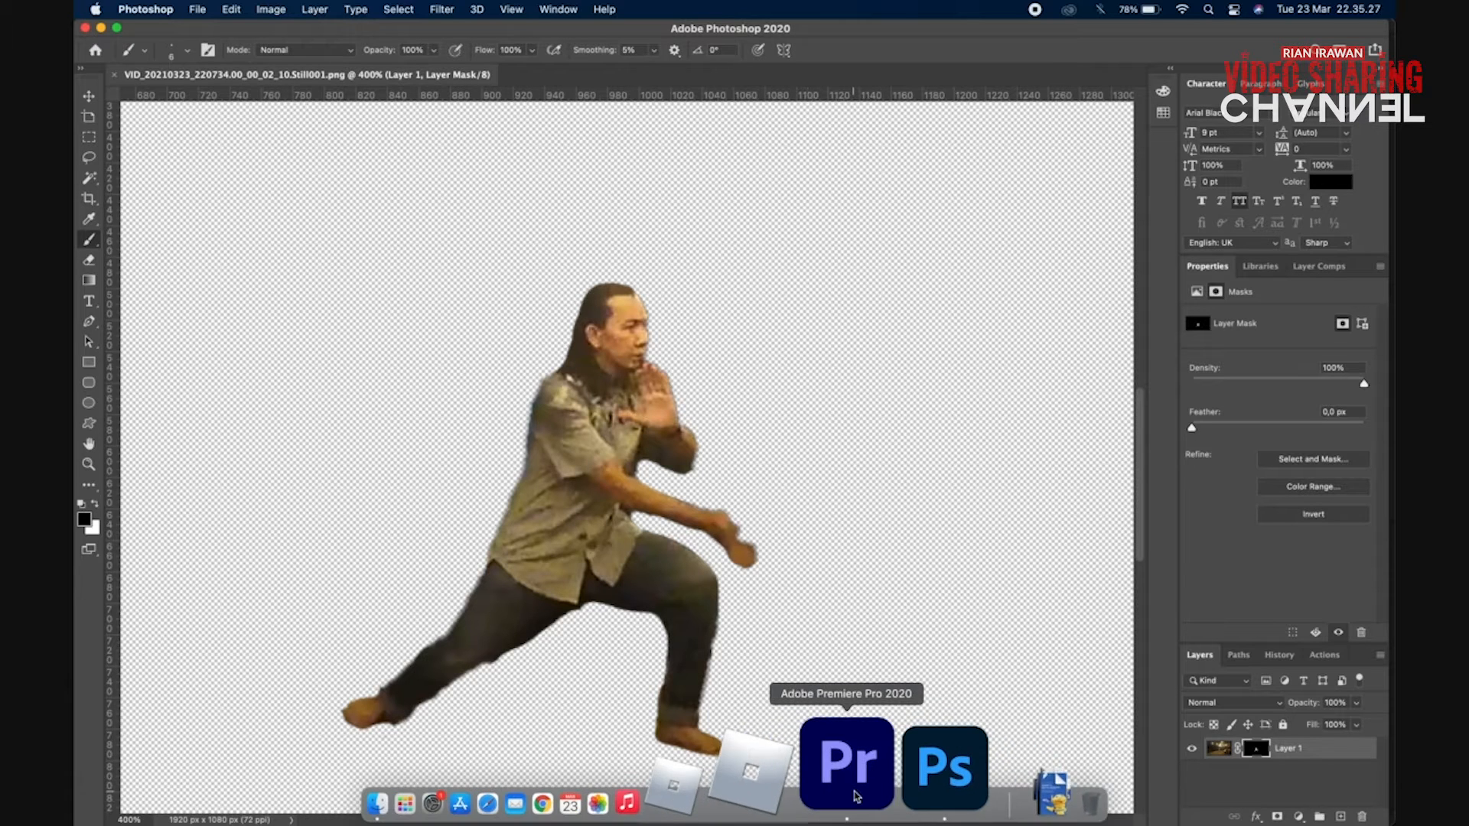
pyautogui.click(845, 769)
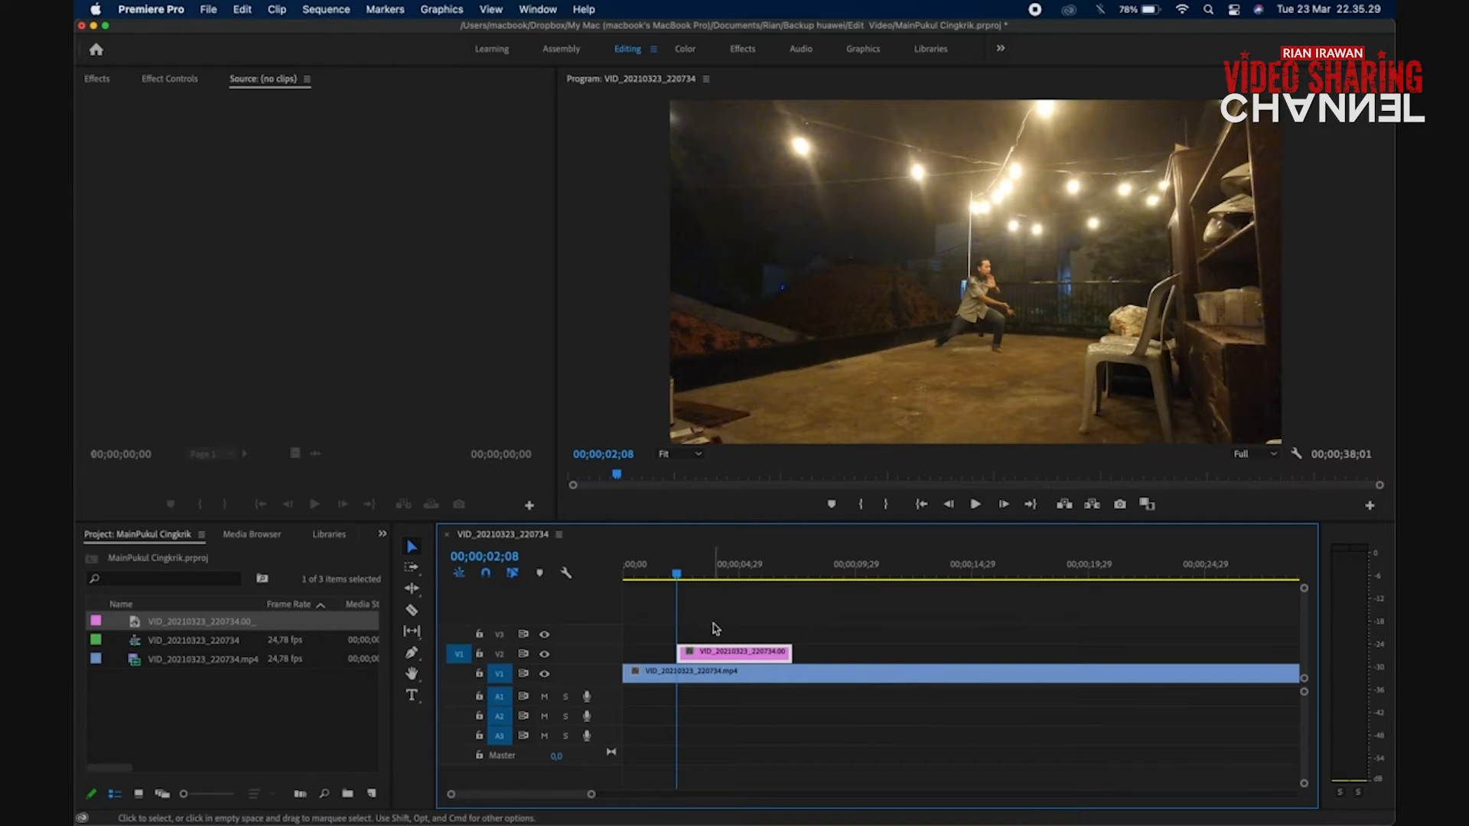
# Open the cutout still from V2 in the Source monitor and extend its start to the beginning of the sequence
pyautogui.doubleClick(706, 658)
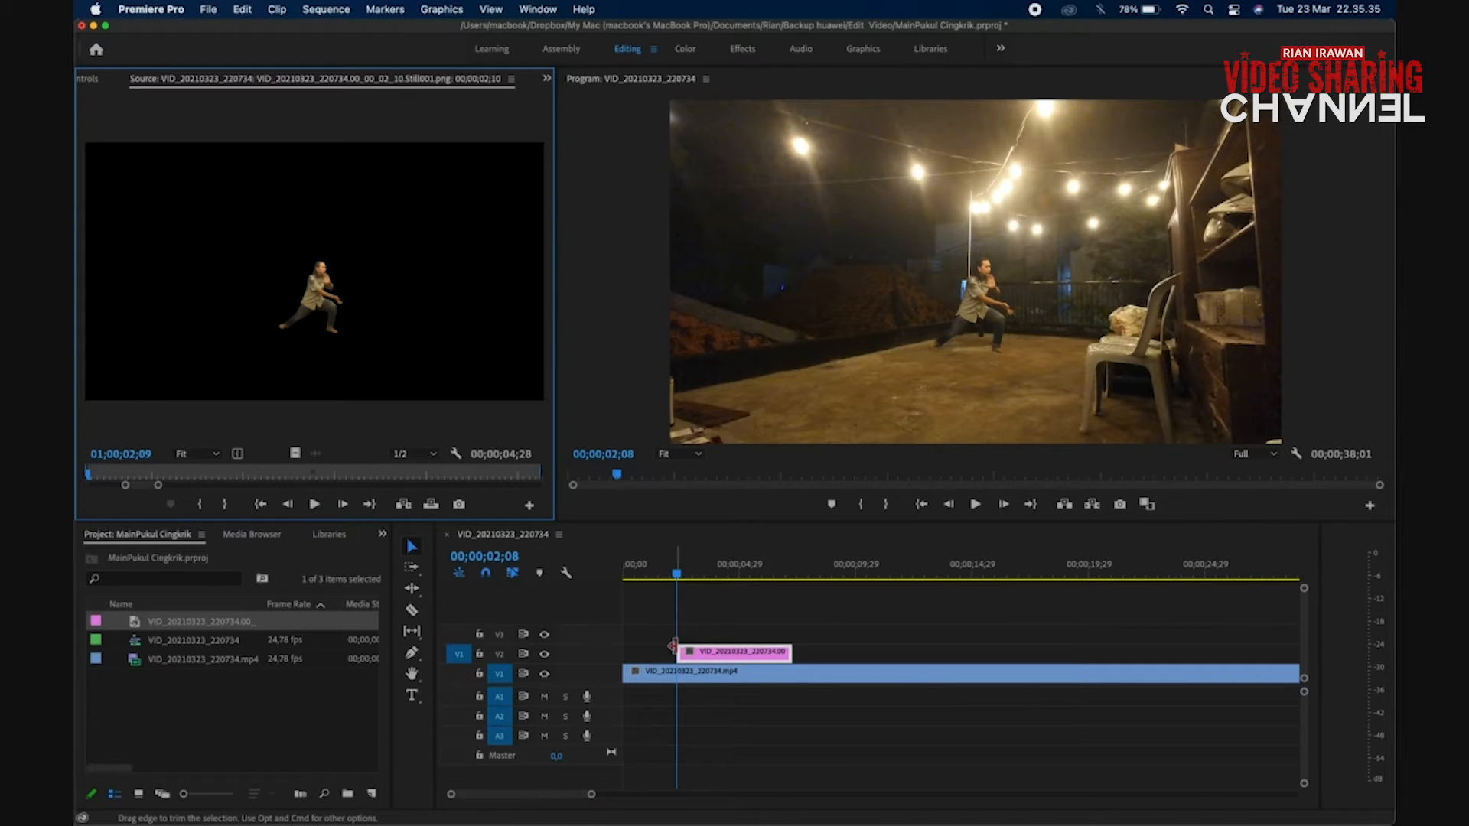
pyautogui.moveTo(673, 647); pyautogui.dragTo(623, 650)
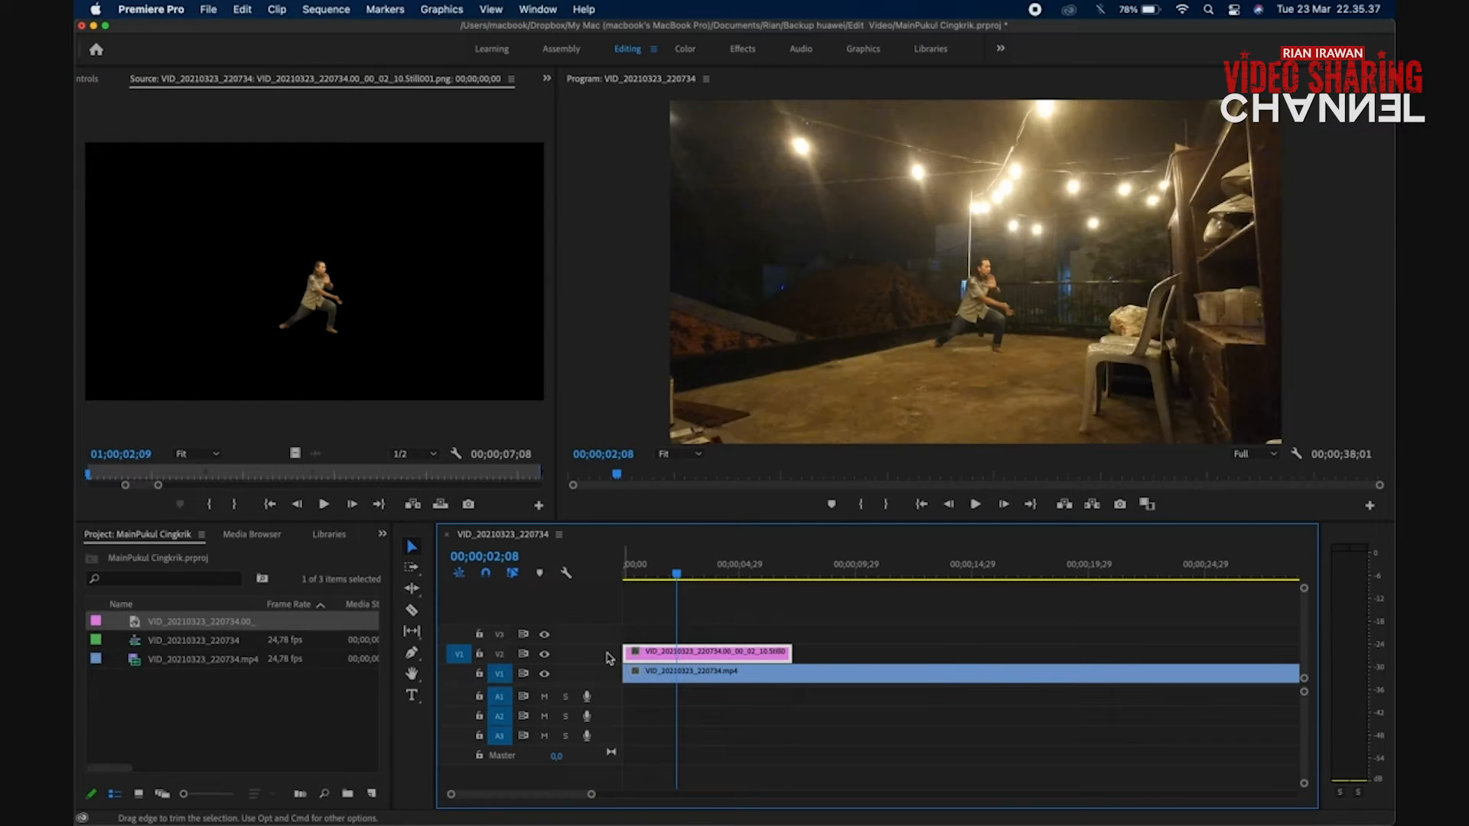
# Split the still on V2 at 00;00;02;06 with the Razor tool and delete the part after the cut
pyautogui.moveTo(679, 571)
pyautogui.mouseDown()
pyautogui.moveTo(610, 574)
pyautogui.moveTo(678, 583)
pyautogui.mouseUp()
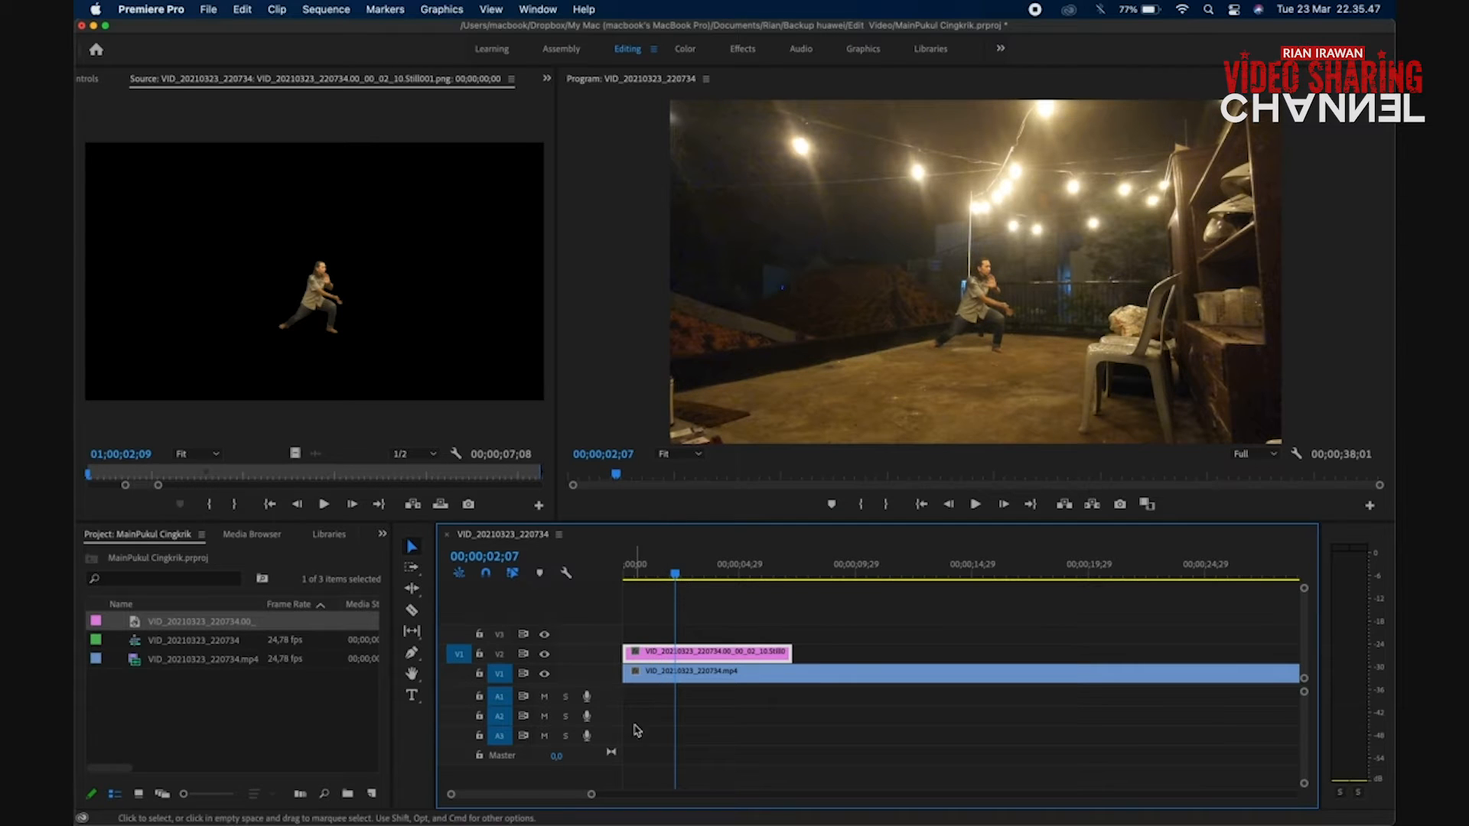
pyautogui.moveTo(591, 794); pyautogui.dragTo(511, 795)
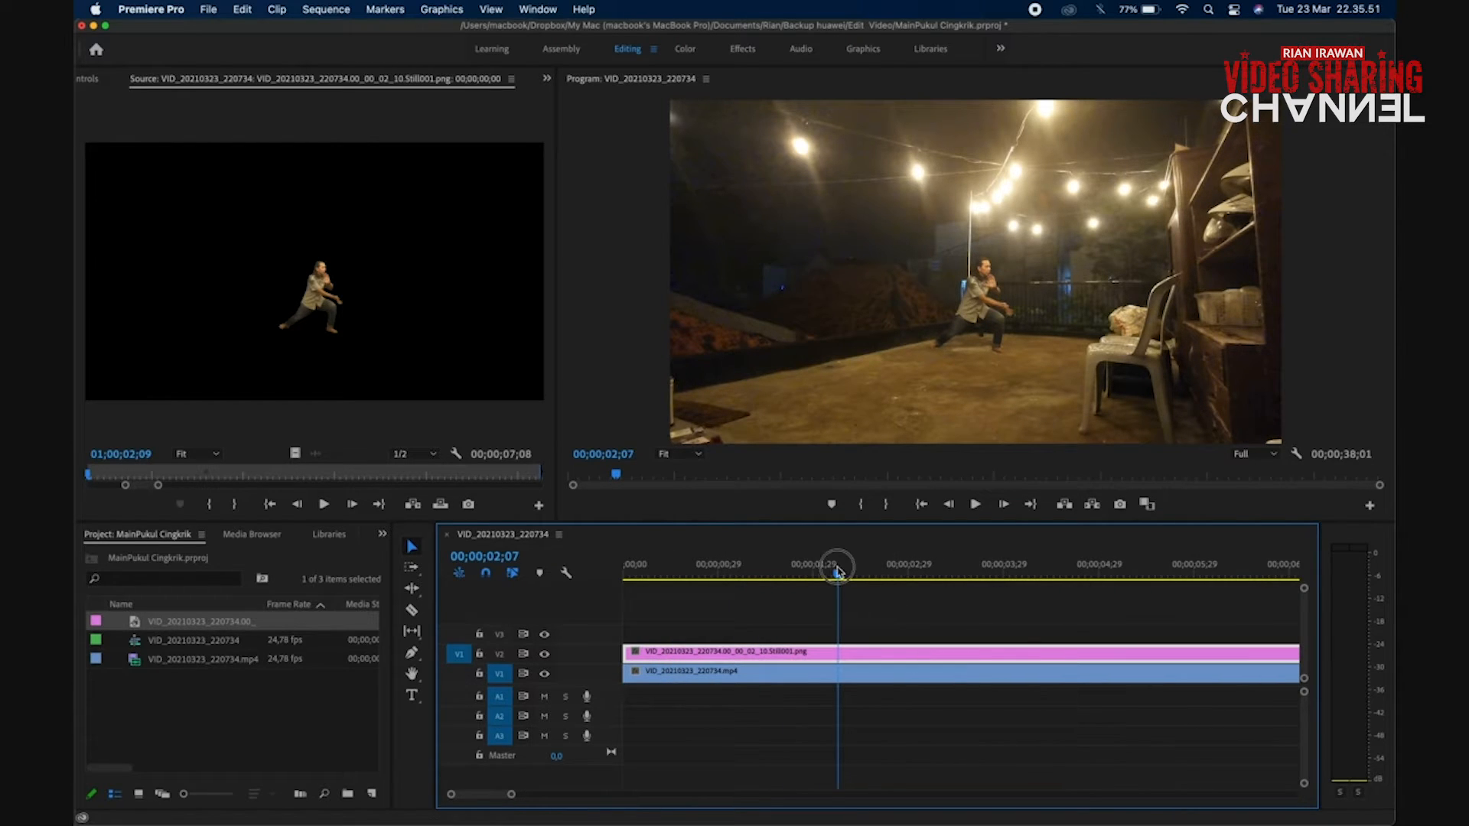
pyautogui.moveTo(837, 574); pyautogui.dragTo(812, 579)
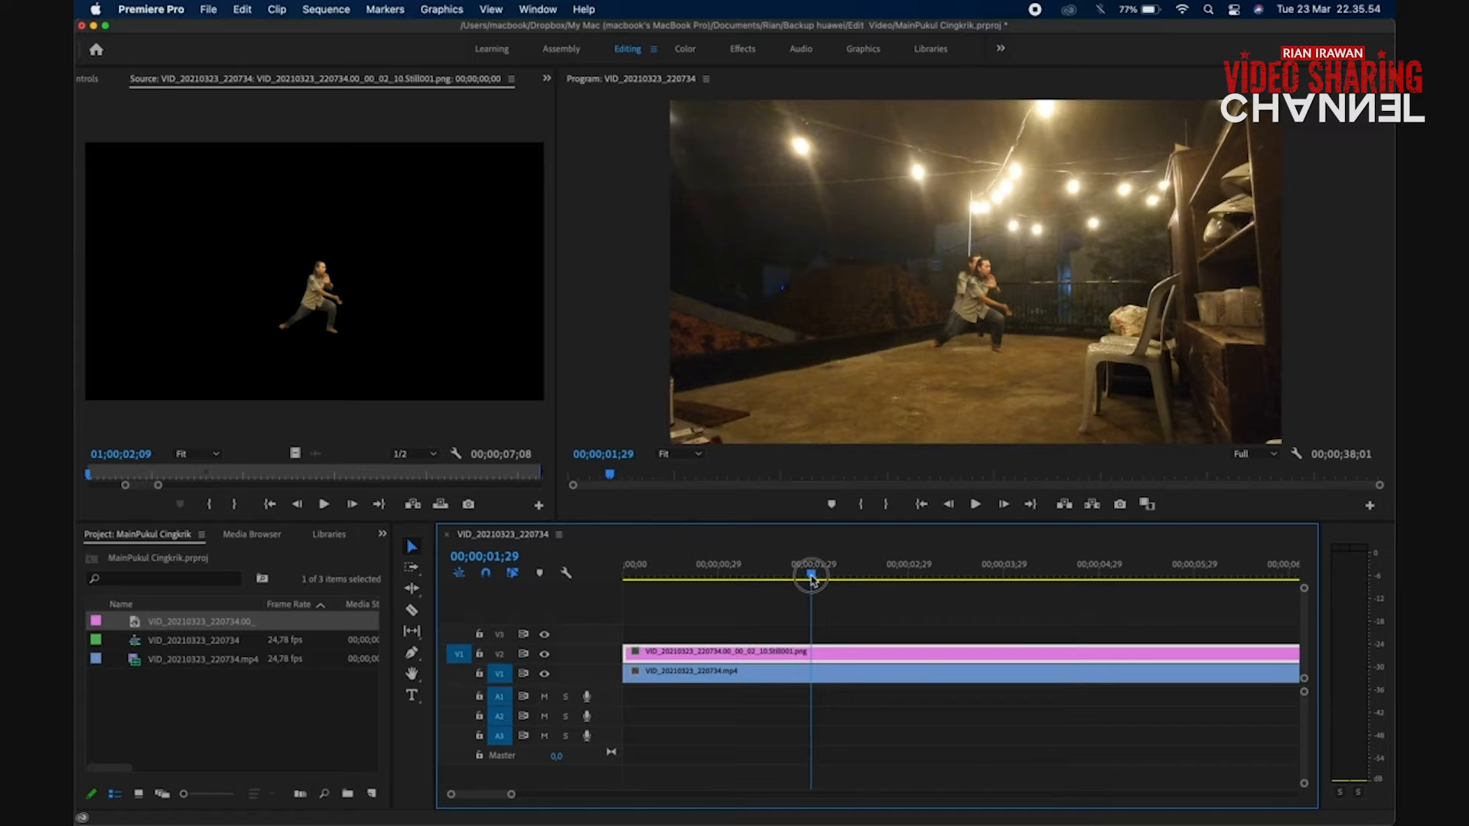
pyautogui.press('Right')
pyautogui.press('Right')
pyautogui.press('Right')
pyautogui.press('Right')
pyautogui.press('Right')
pyautogui.press('Right')
pyautogui.press('Right')
pyautogui.press('Right')
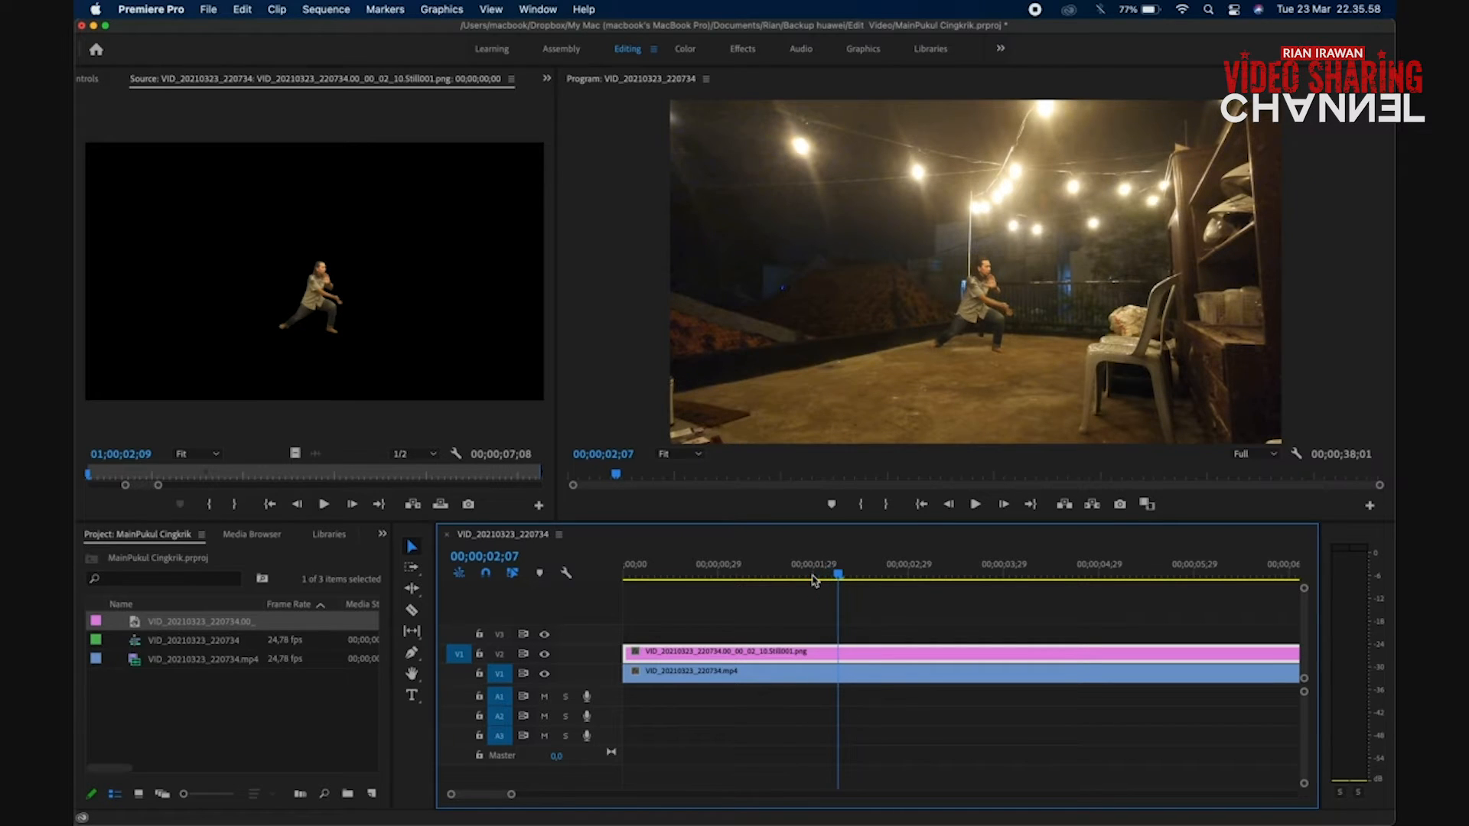
pyautogui.press('Left')
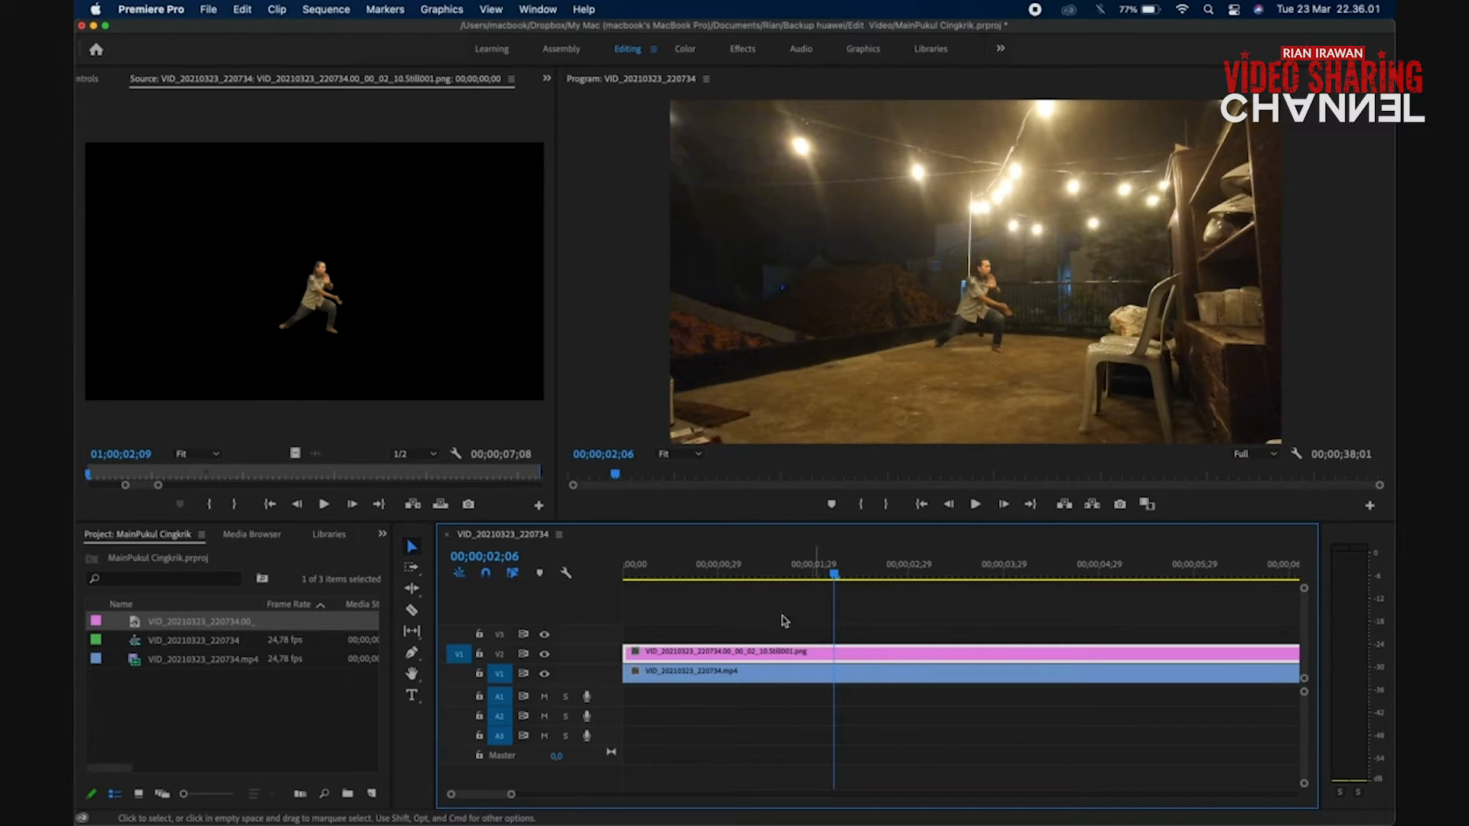
pyautogui.click(412, 610)
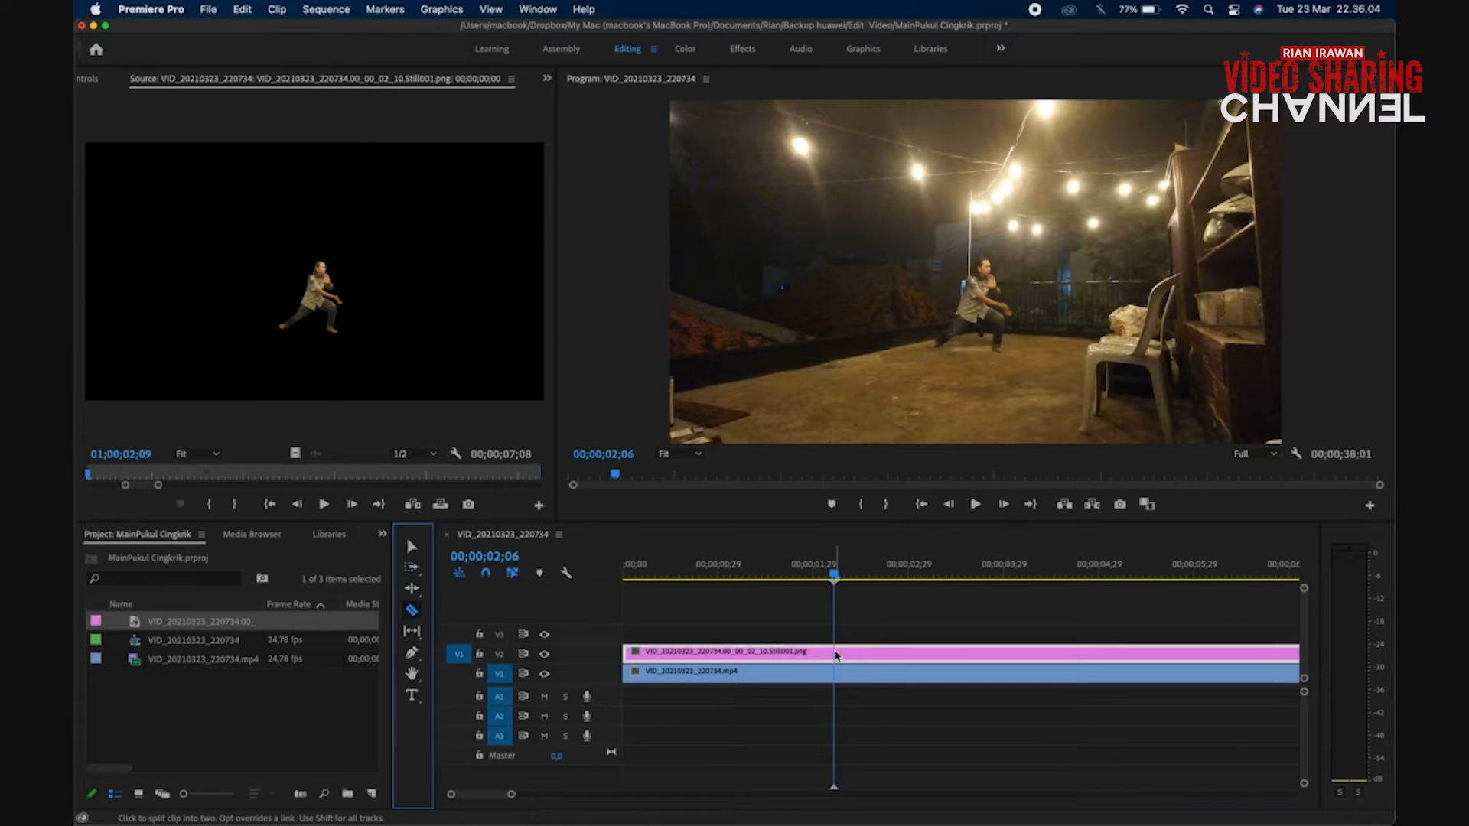
pyautogui.click(836, 654)
pyautogui.press('v')
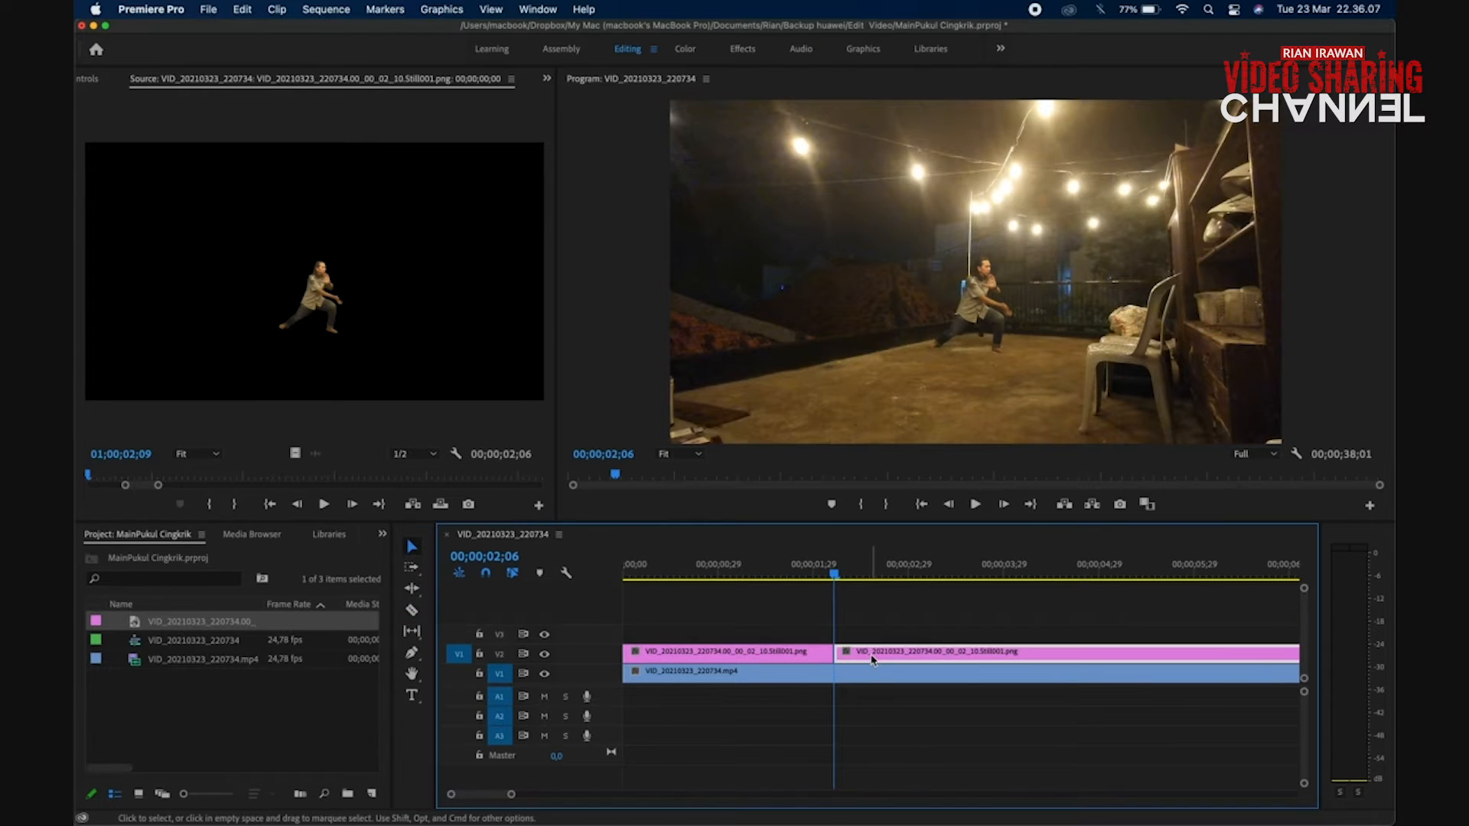
pyautogui.click(872, 655)
pyautogui.press('Delete')
# Export the frame at 00;00;03;13 as a PNG imported into the project, and place that still at the start of V3
pyautogui.moveTo(834, 572); pyautogui.dragTo(907, 580)
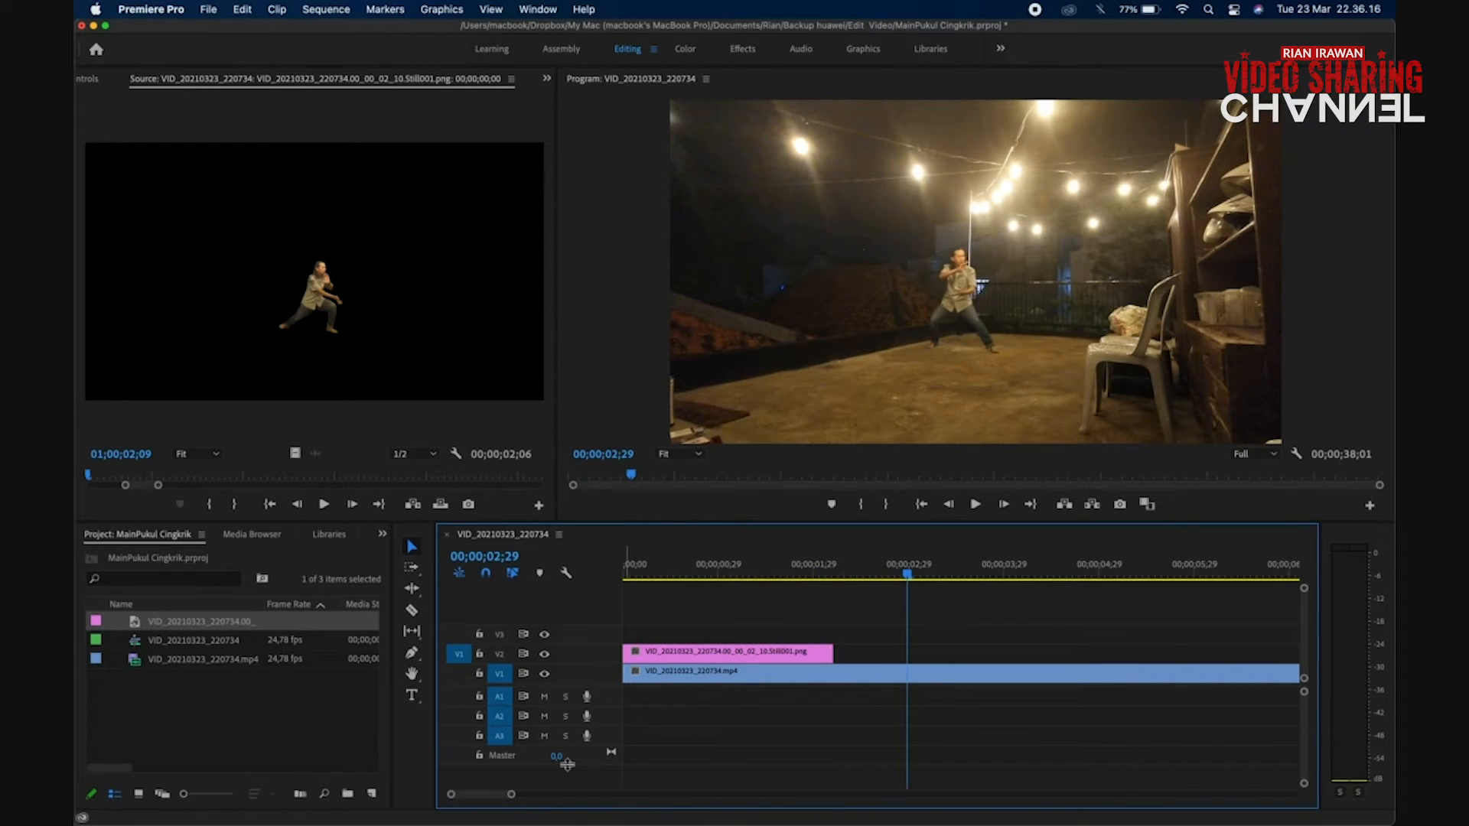
pyautogui.moveTo(512, 796); pyautogui.dragTo(564, 793)
pyautogui.moveTo(688, 572); pyautogui.dragTo(747, 572)
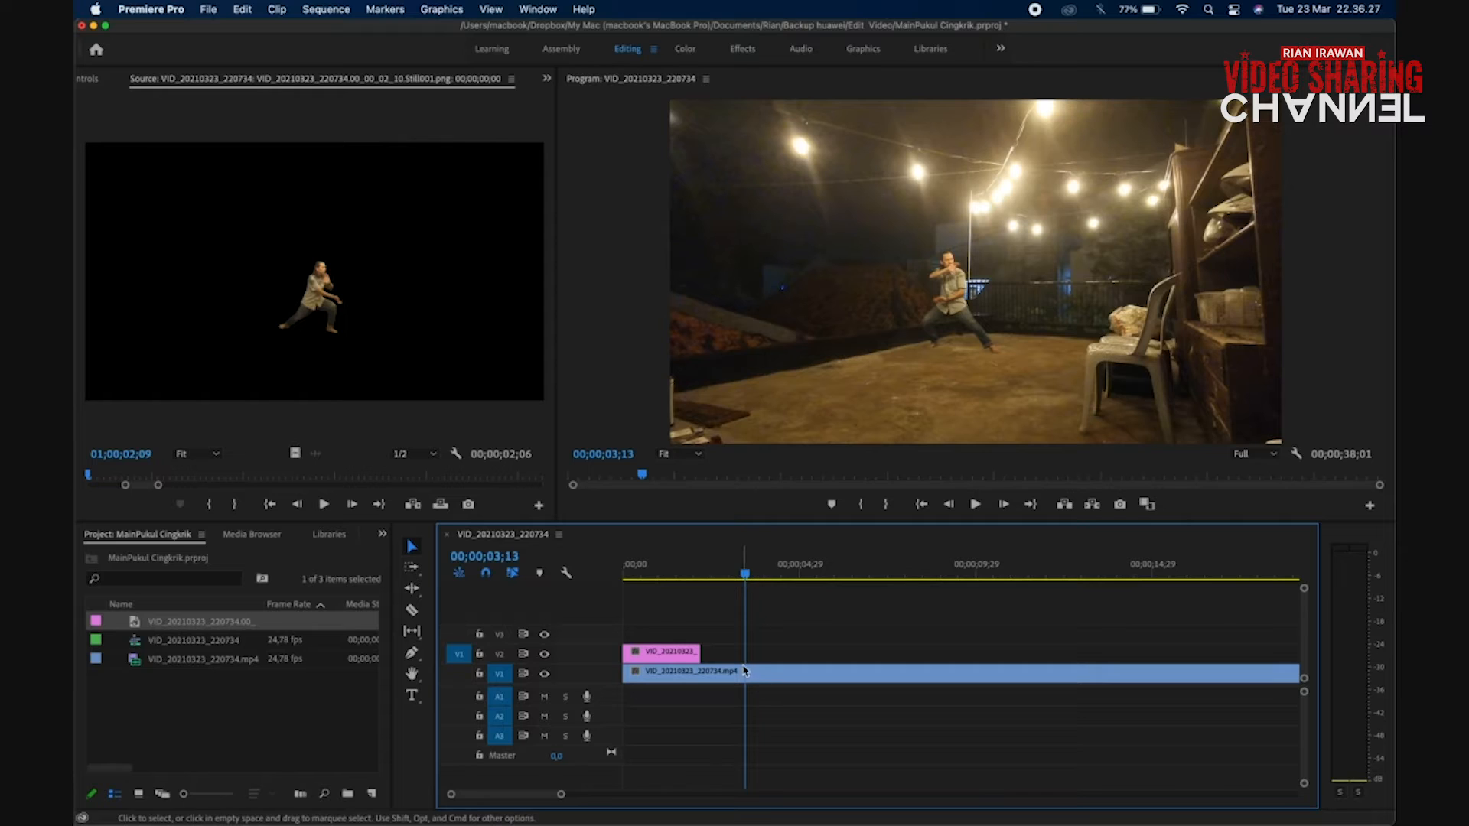
pyautogui.click(1120, 504)
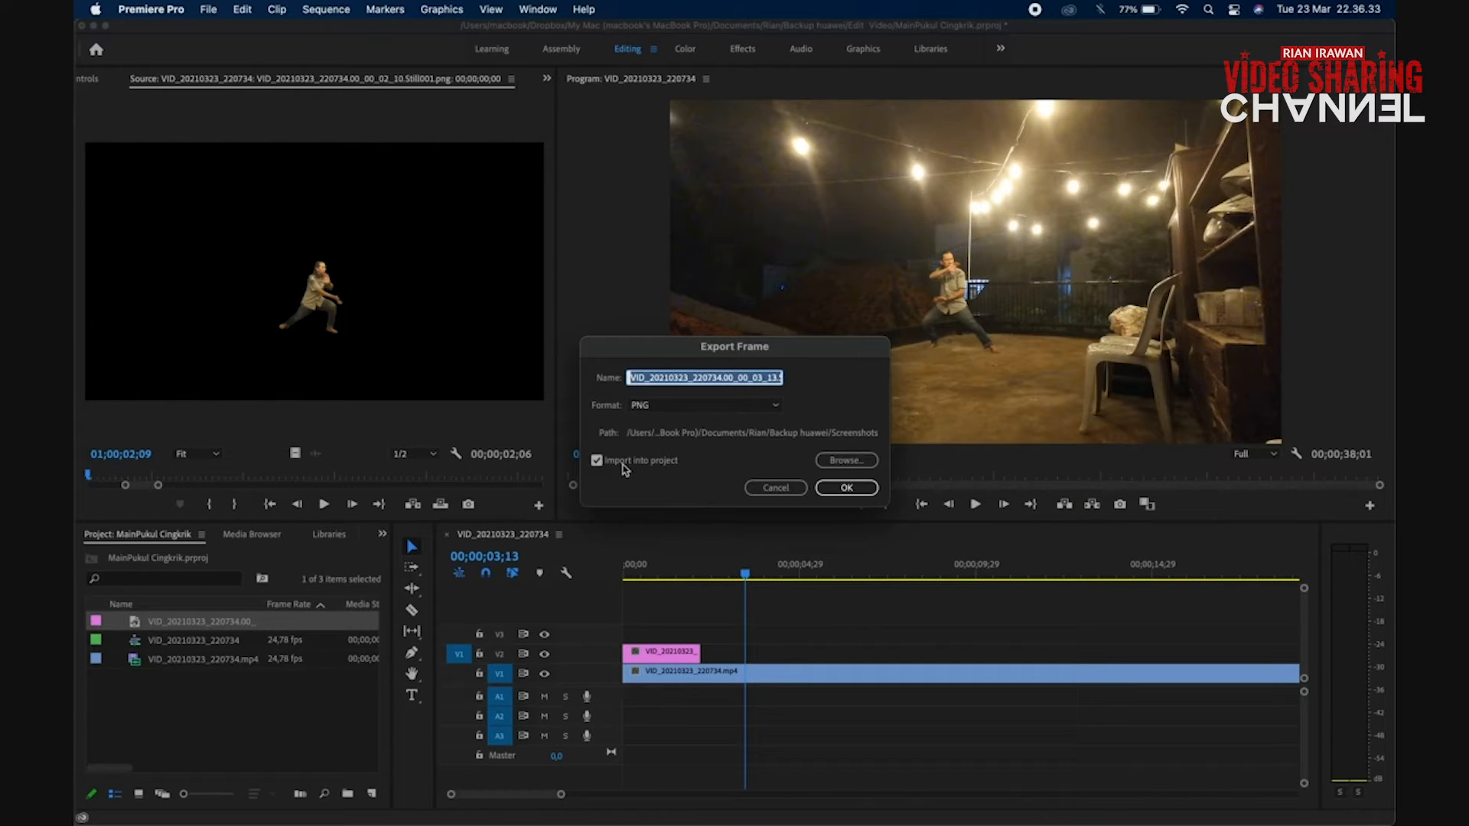
pyautogui.click(847, 489)
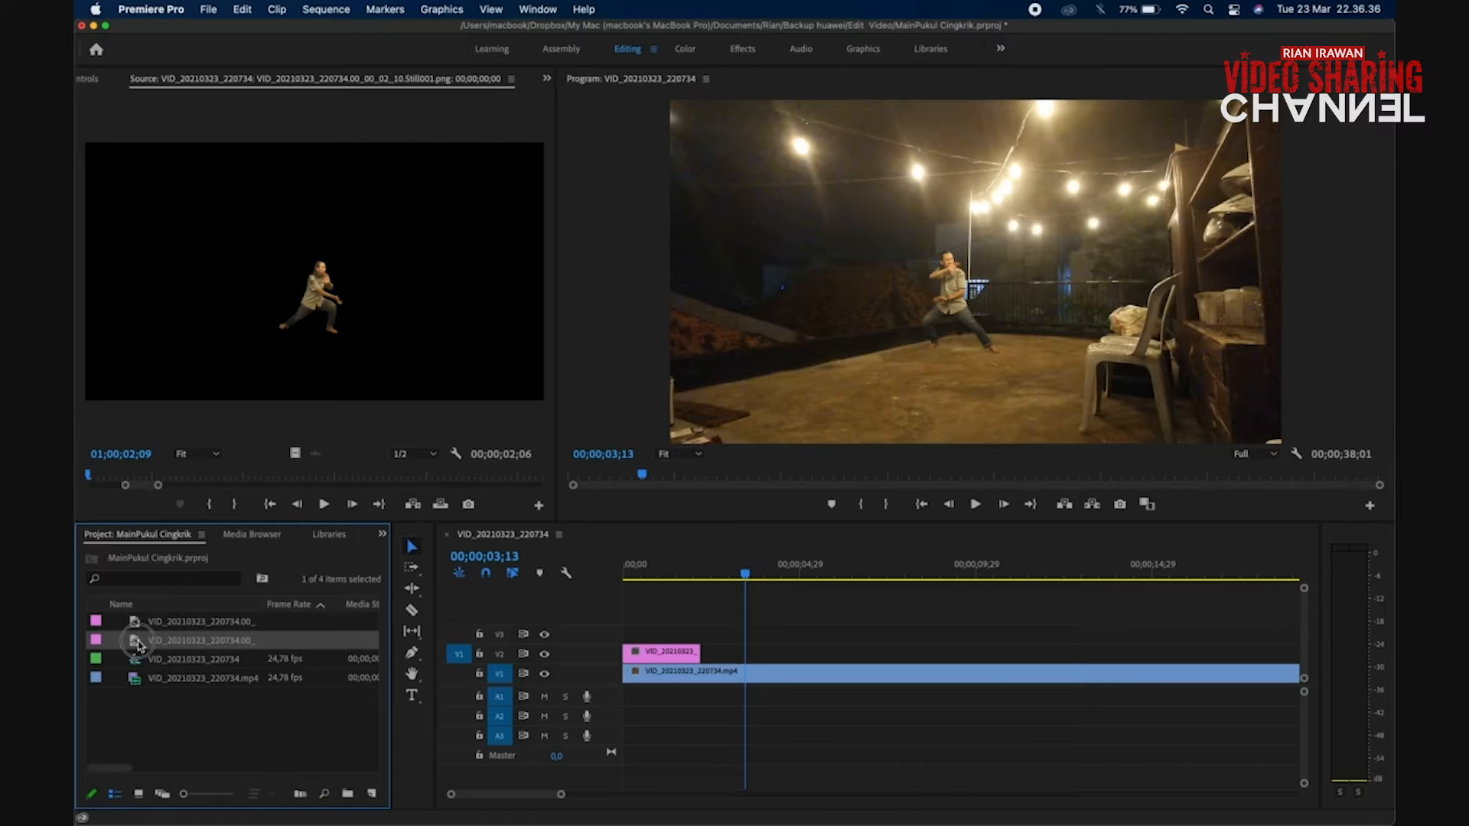
pyautogui.moveTo(138, 645); pyautogui.dragTo(617, 640)
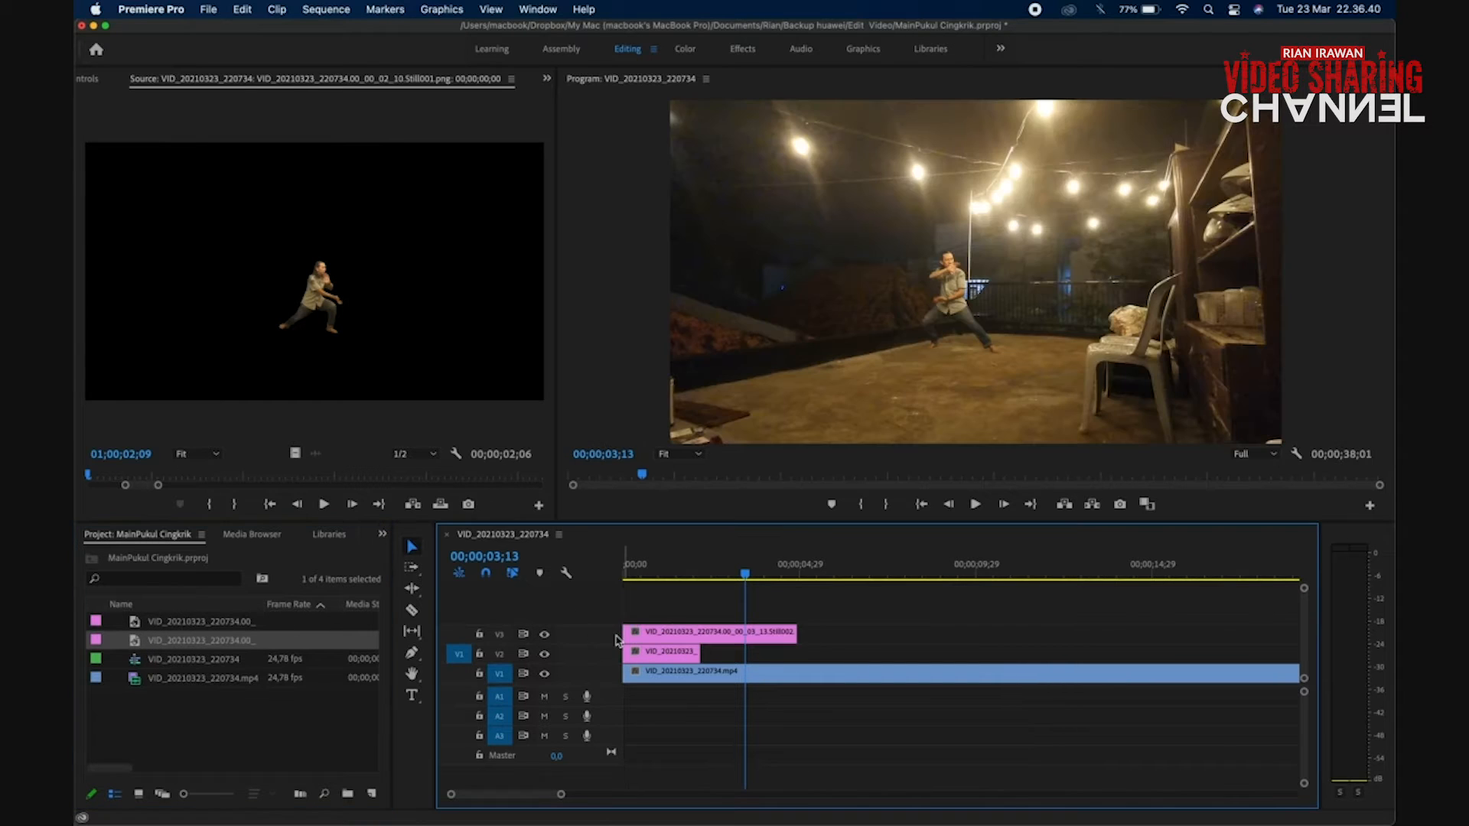
# Trim the still on V3 to end at 00;00;03;13 and open it for editing in Photoshop
pyautogui.moveTo(787, 634); pyautogui.dragTo(743, 633)
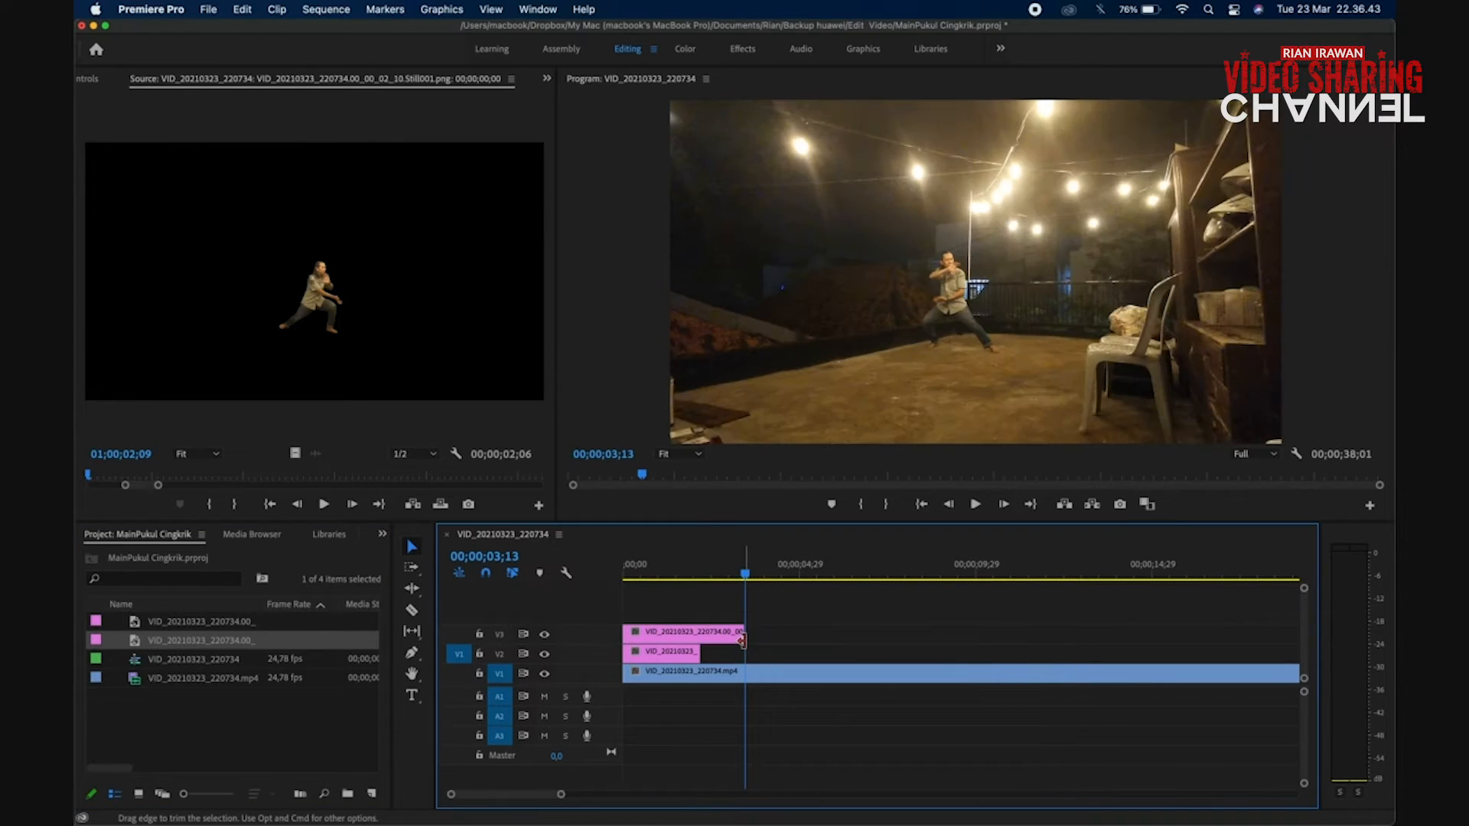
pyautogui.rightClick(727, 641)
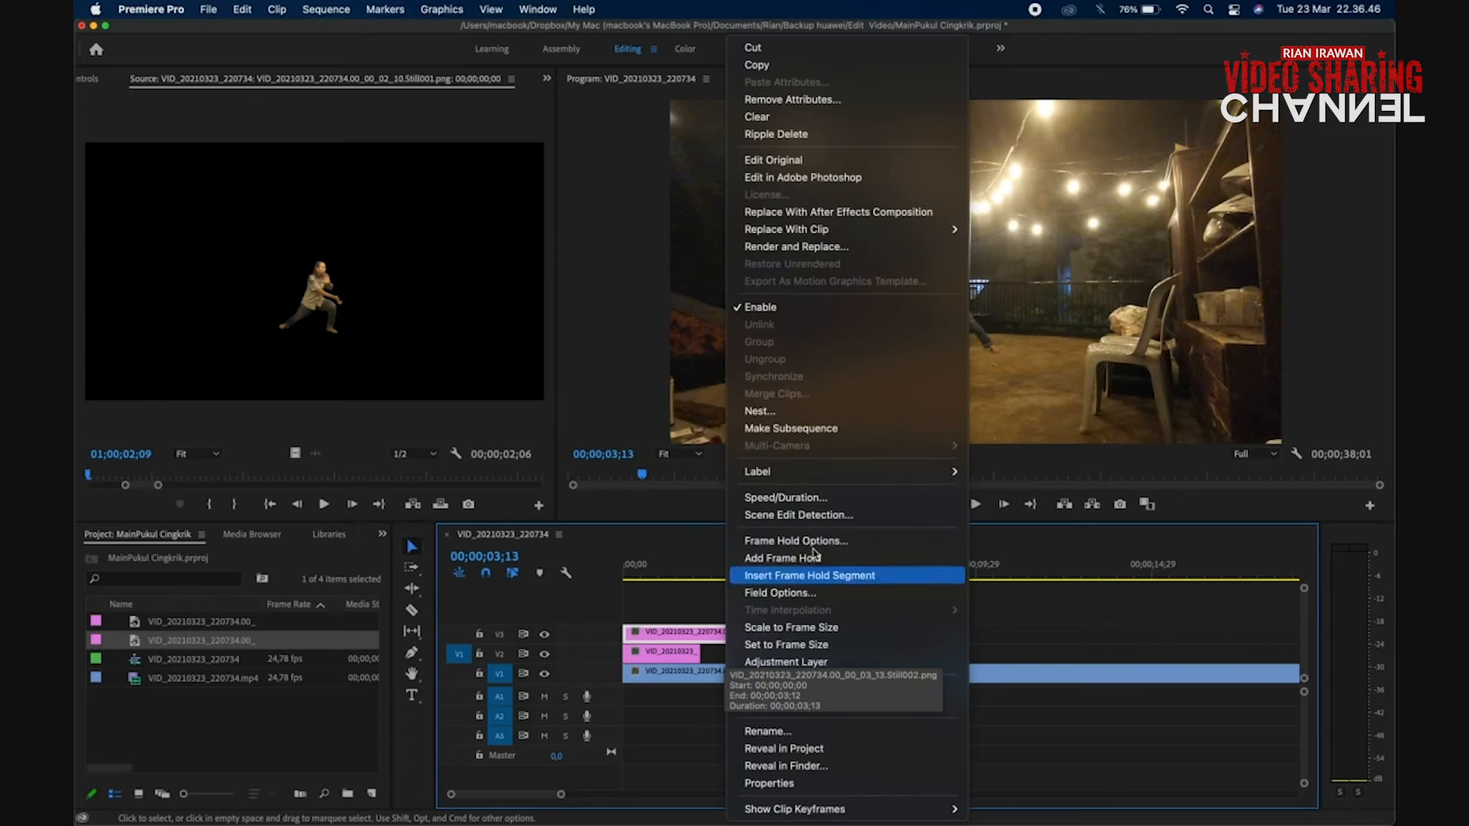
pyautogui.click(840, 182)
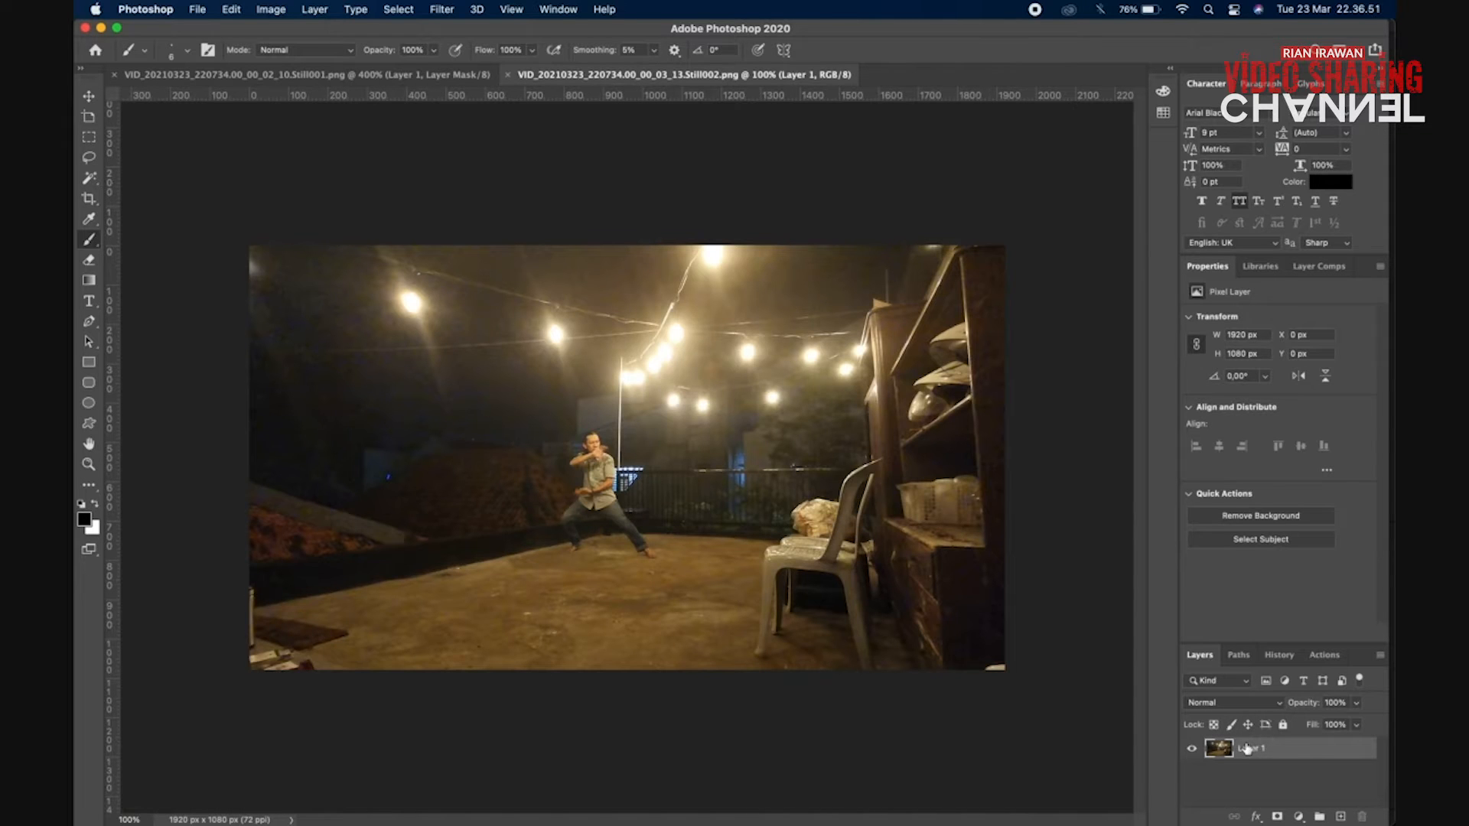
# Remove the still's background and paint black on the mask with an enlarged brush to hide the leftover fragments beside the man's upper body
pyautogui.click(1252, 516)
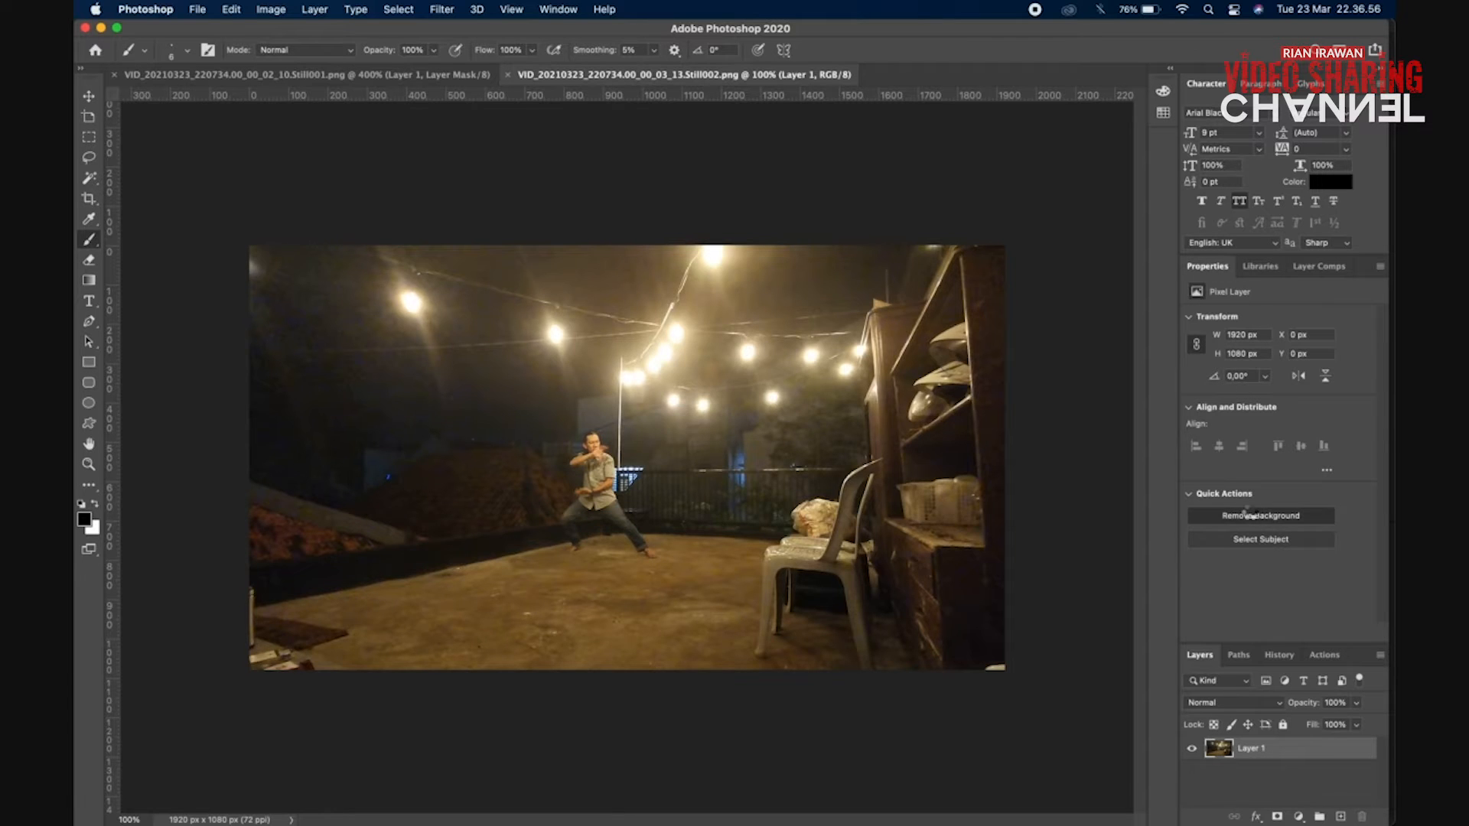
pyautogui.click(91, 466)
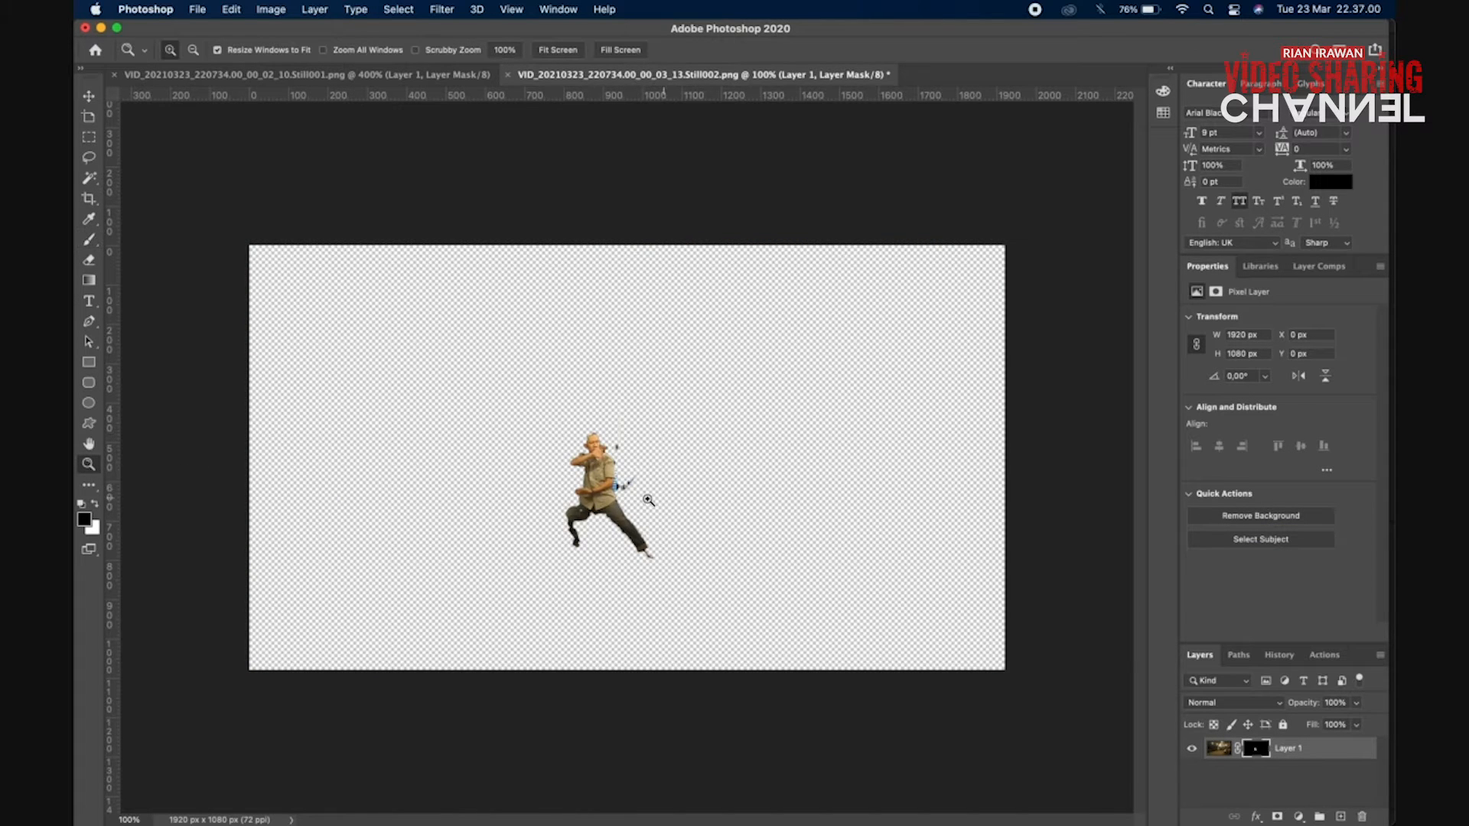
pyautogui.click(646, 497)
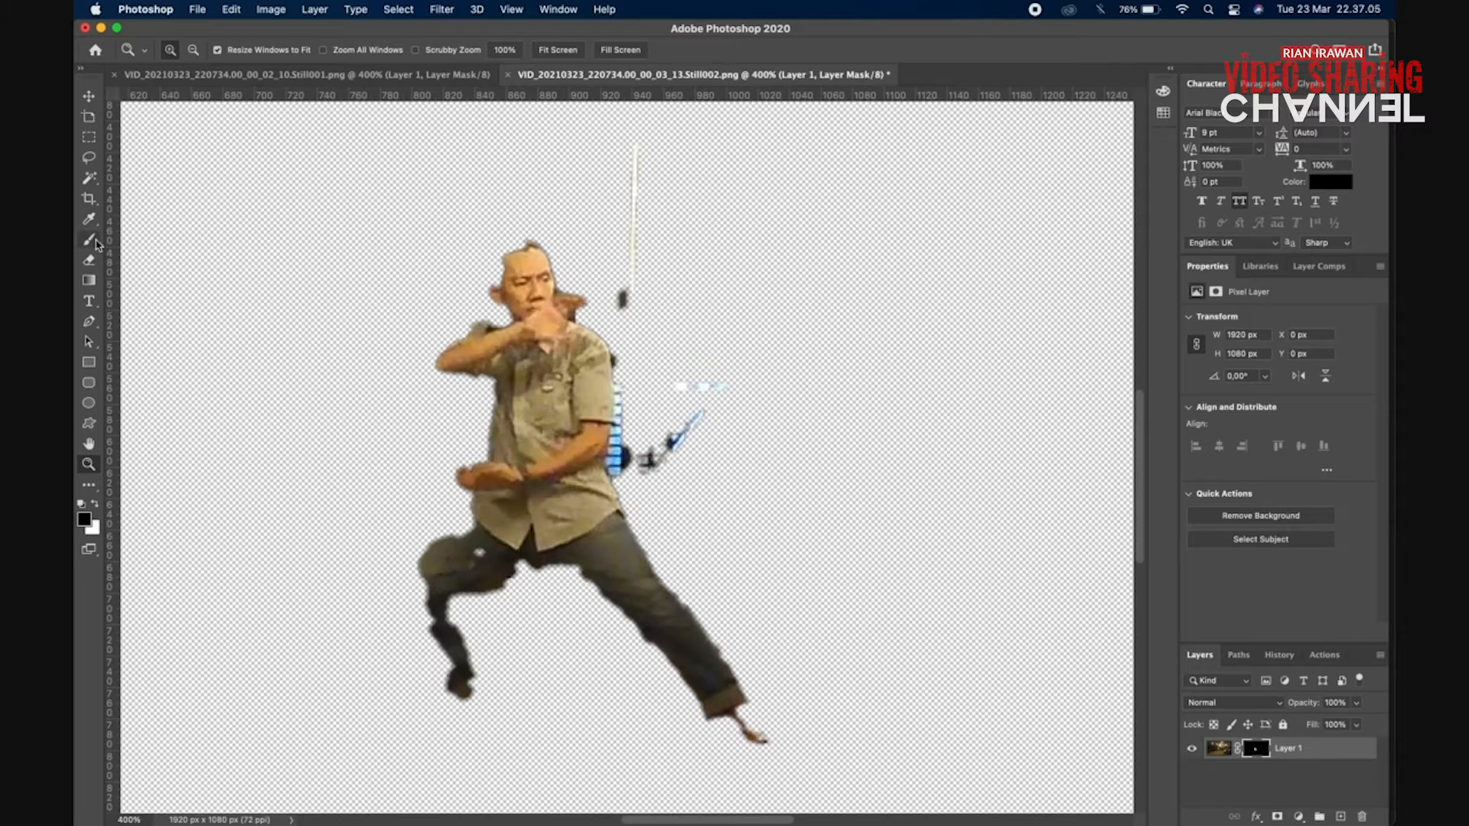
pyautogui.click(91, 241)
pyautogui.press(']')
pyautogui.press(']')
pyautogui.press(']')
pyautogui.press(']')
pyautogui.press(']')
pyautogui.press(']')
pyautogui.press(']')
pyautogui.moveTo(675, 382); pyautogui.dragTo(719, 385)
pyautogui.moveTo(641, 153); pyautogui.dragTo(633, 300)
pyautogui.moveTo(698, 417)
pyautogui.mouseDown()
pyautogui.moveTo(645, 475)
pyautogui.moveTo(636, 365)
pyautogui.mouseUp()
pyautogui.click(632, 365)
# Paint white on the layer mask to restore the missing parts of the man's legs, feet and head
pyautogui.click(95, 504)
pyautogui.press('[')
pyautogui.press('[')
pyautogui.moveTo(526, 557)
pyautogui.mouseDown()
pyautogui.moveTo(464, 539)
pyautogui.moveTo(439, 629)
pyautogui.moveTo(464, 592)
pyautogui.moveTo(401, 578)
pyautogui.mouseUp()
pyautogui.press(']')
pyautogui.press(']')
pyautogui.press(']')
pyautogui.press(']')
pyautogui.moveTo(402, 583)
pyautogui.mouseDown()
pyautogui.moveTo(485, 685)
pyautogui.moveTo(427, 700)
pyautogui.mouseUp()
pyautogui.moveTo(610, 579); pyautogui.dragTo(769, 732)
pyautogui.moveTo(508, 260)
pyautogui.mouseDown()
pyautogui.moveTo(528, 257)
pyautogui.moveTo(567, 312)
pyautogui.mouseUp()
pyautogui.moveTo(505, 268); pyautogui.dragTo(495, 298)
# Paint black on the mask to trim the excess background around the man's legs, feet and head
pyautogui.click(96, 505)
pyautogui.moveTo(411, 528)
pyautogui.mouseDown()
pyautogui.moveTo(377, 599)
pyautogui.moveTo(416, 686)
pyautogui.moveTo(459, 723)
pyautogui.mouseUp()
pyautogui.press('[')
pyautogui.moveTo(485, 618)
pyautogui.mouseDown()
pyautogui.moveTo(508, 580)
pyautogui.moveTo(482, 603)
pyautogui.moveTo(486, 655)
pyautogui.moveTo(513, 692)
pyautogui.moveTo(465, 730)
pyautogui.moveTo(433, 730)
pyautogui.moveTo(489, 717)
pyautogui.mouseUp()
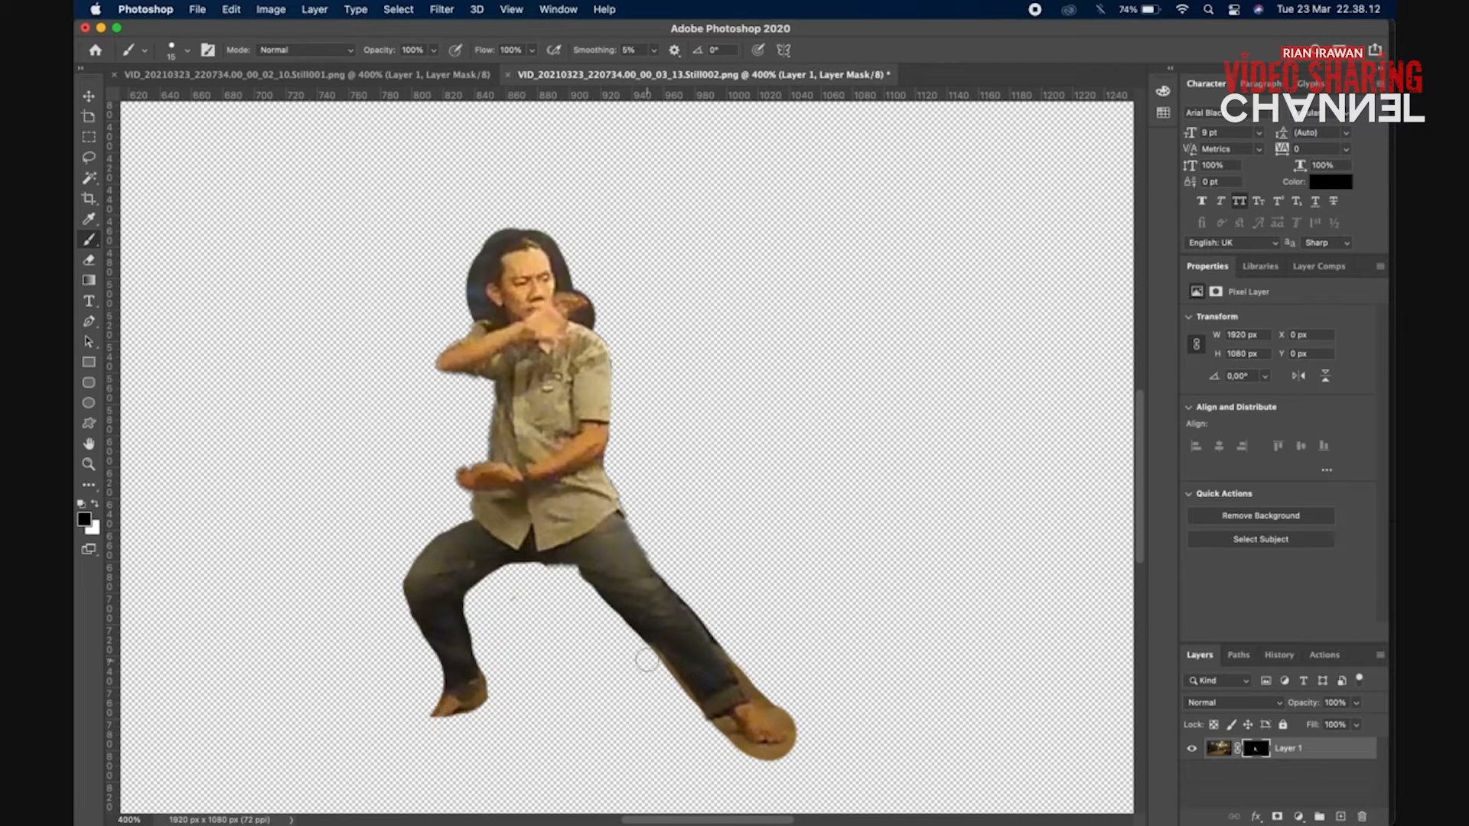
pyautogui.moveTo(646, 660); pyautogui.dragTo(686, 712)
pyautogui.moveTo(740, 755)
pyautogui.mouseDown()
pyautogui.moveTo(795, 752)
pyautogui.moveTo(744, 656)
pyautogui.mouseUp()
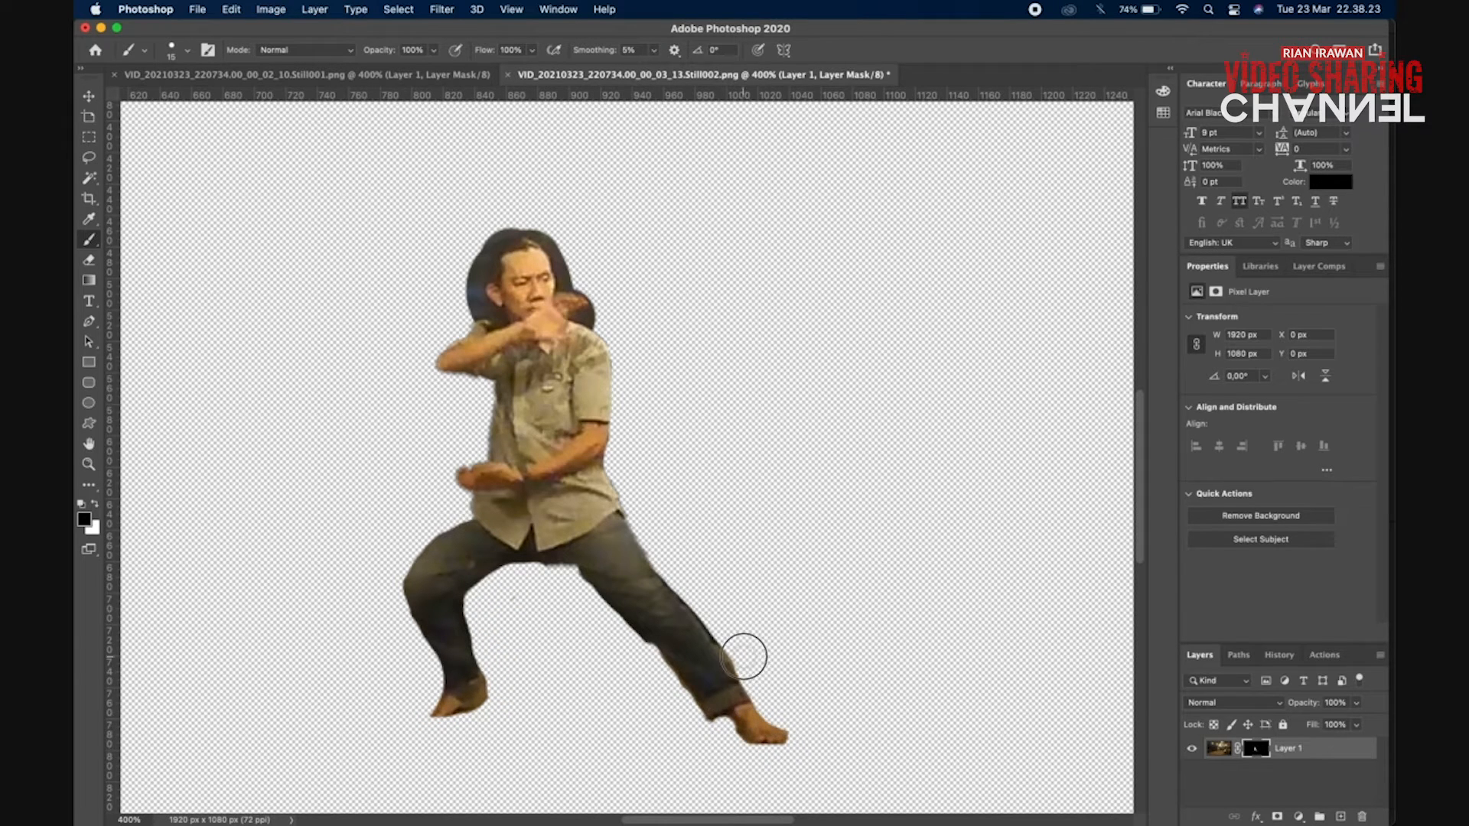
pyautogui.moveTo(504, 221); pyautogui.dragTo(459, 334)
pyautogui.press('[')
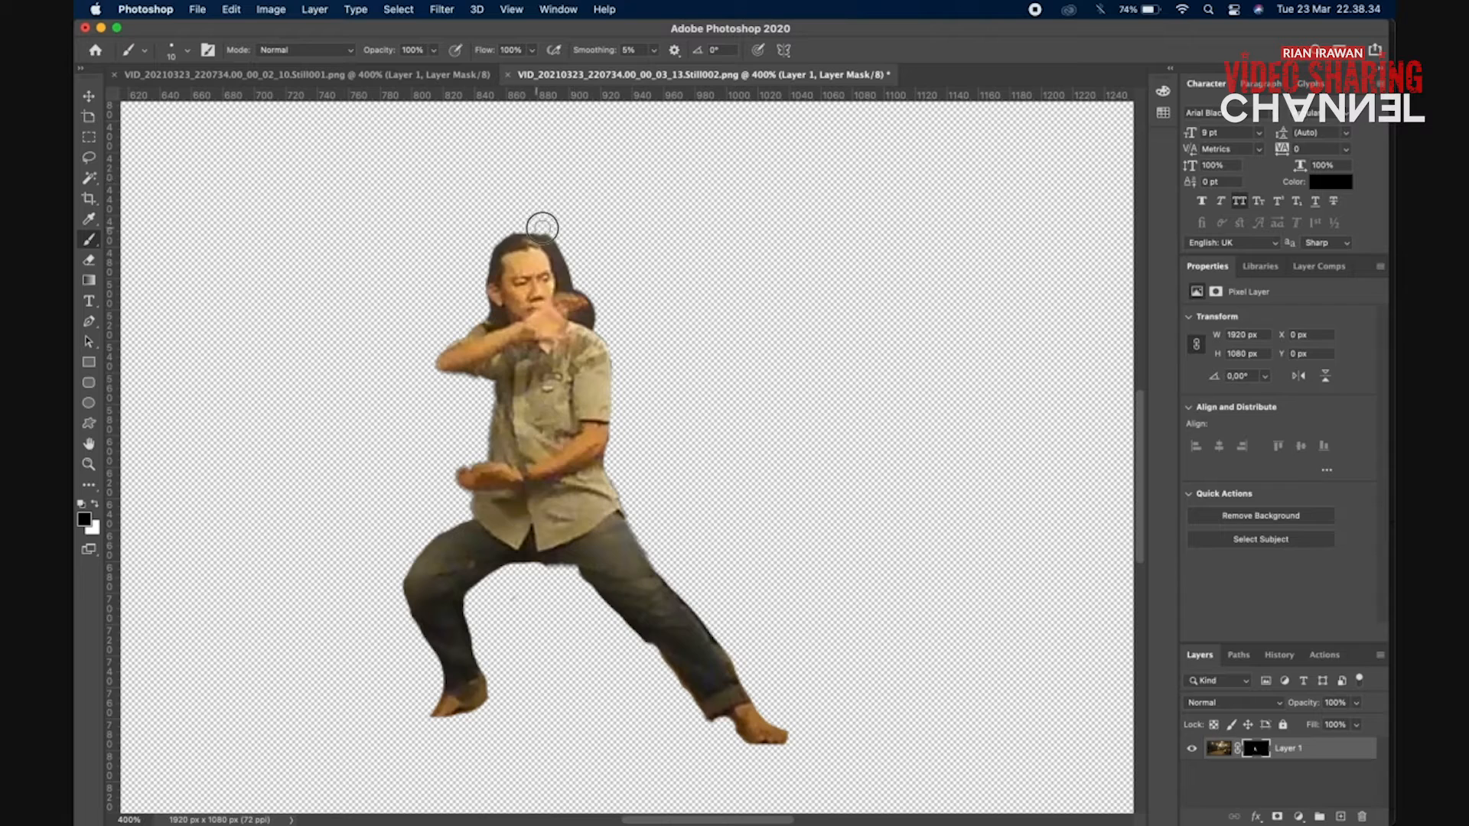
pyautogui.moveTo(543, 228); pyautogui.dragTo(568, 280)
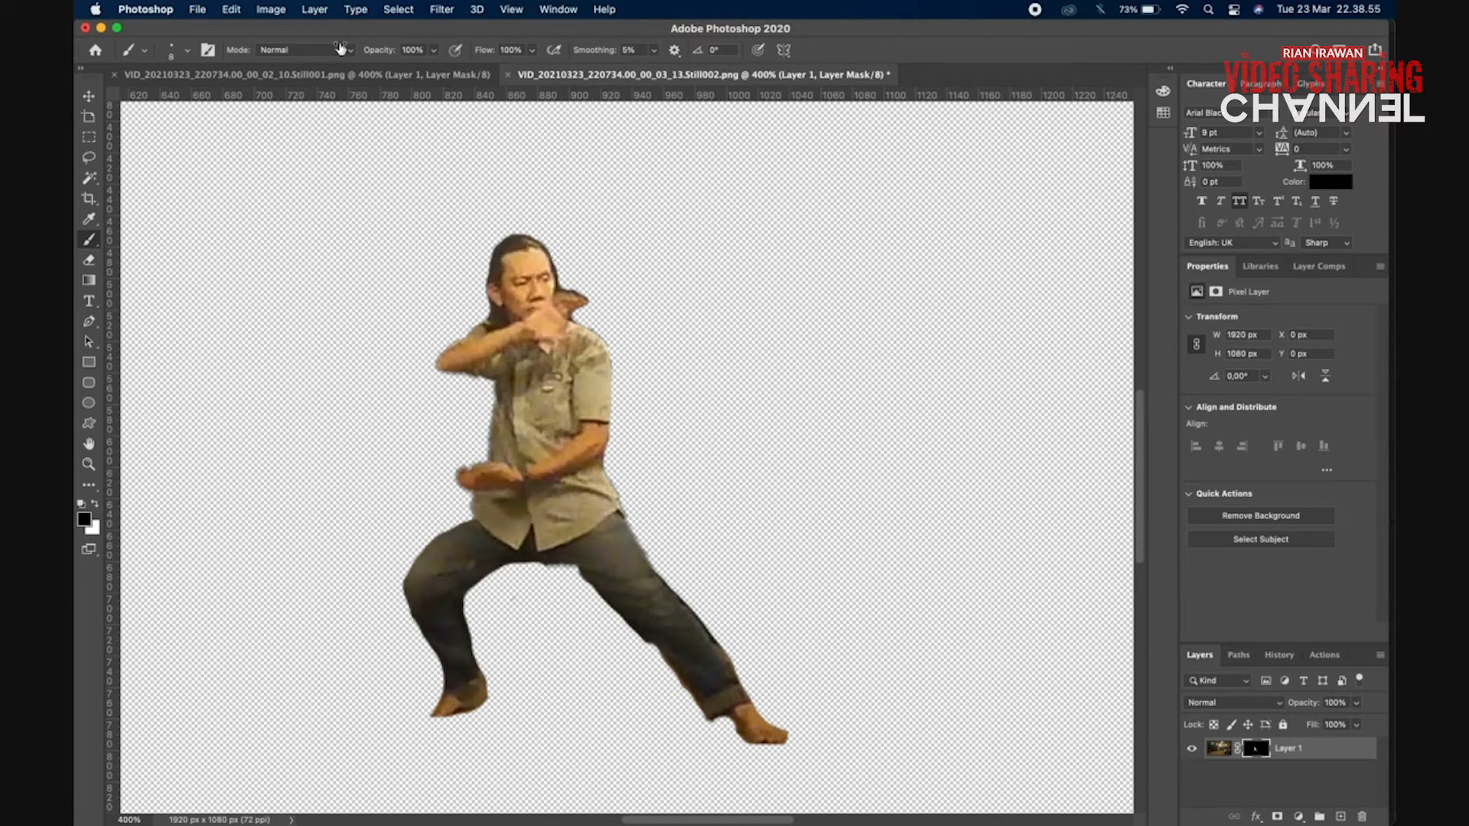
# Save the masked still of the low stance under its existing name and switch back to Premiere Pro
pyautogui.click(199, 10)
pyautogui.click(228, 164)
pyautogui.click(842, 773)
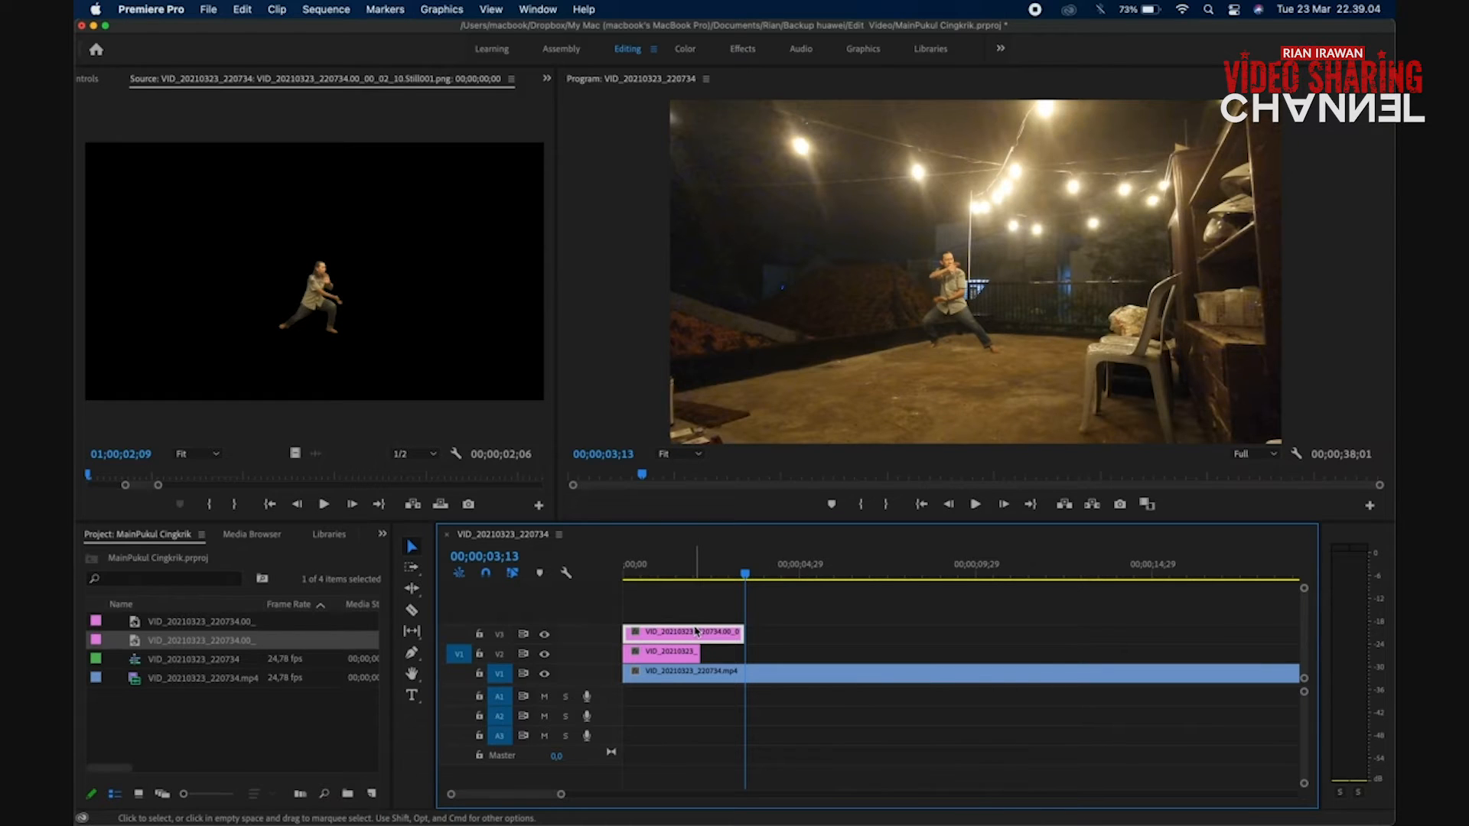
# Play the sequence from its start and add a marker just before 00;00;04;29 during playback
pyautogui.moveTo(745, 572); pyautogui.dragTo(531, 578)
pyautogui.press('space')
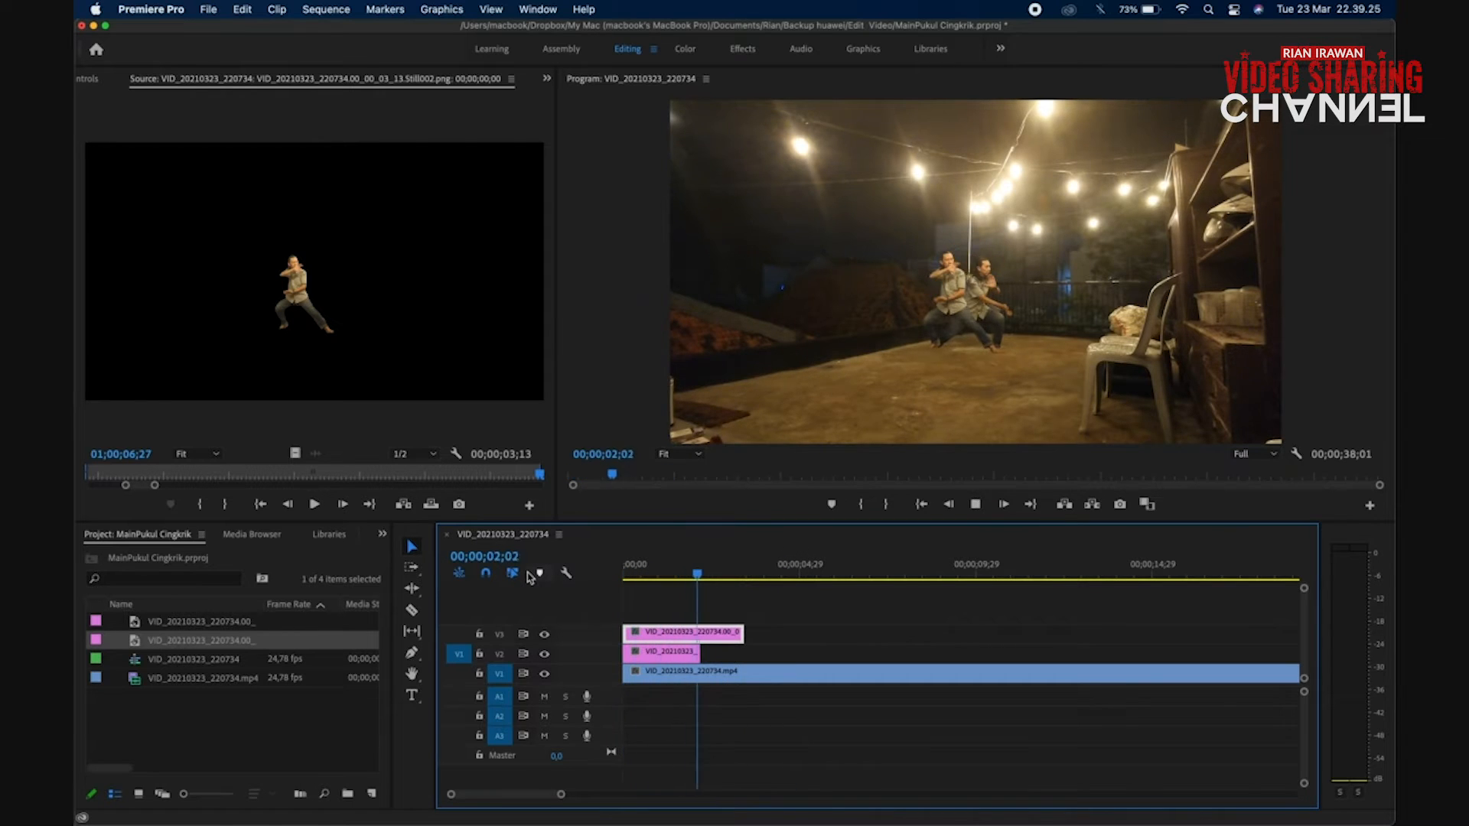
pyautogui.press('m')
pyautogui.press('space')
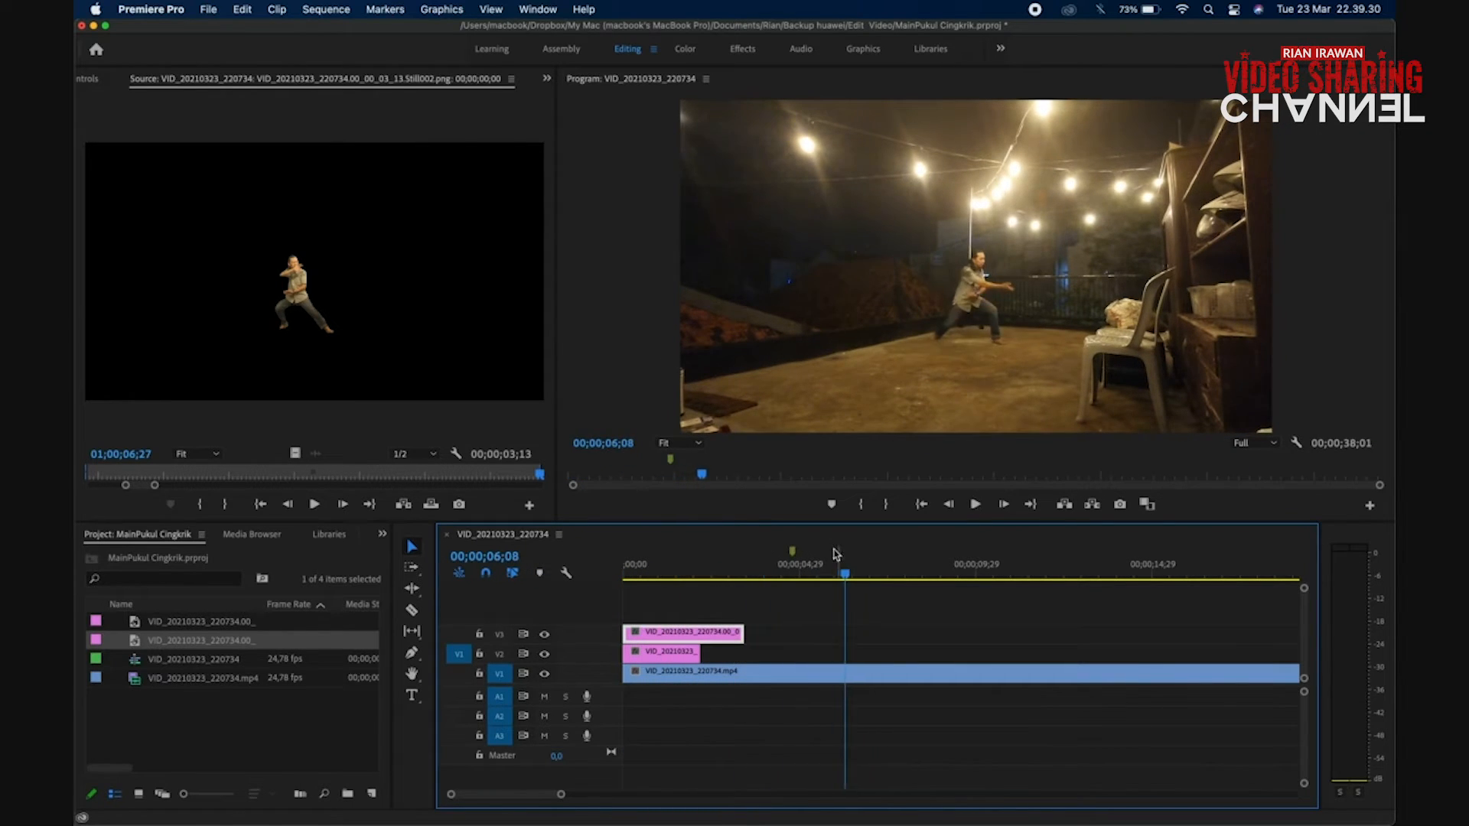
# Export the kick frame at 00;00;08;05 as a PNG imported into the project, and place that still at the start of V4
pyautogui.moveTo(828, 563)
pyautogui.mouseDown()
pyautogui.moveTo(799, 564)
pyautogui.moveTo(903, 574)
pyautogui.moveTo(613, 605)
pyautogui.moveTo(679, 584)
pyautogui.moveTo(765, 588)
pyautogui.moveTo(604, 605)
pyautogui.moveTo(914, 593)
pyautogui.mouseUp()
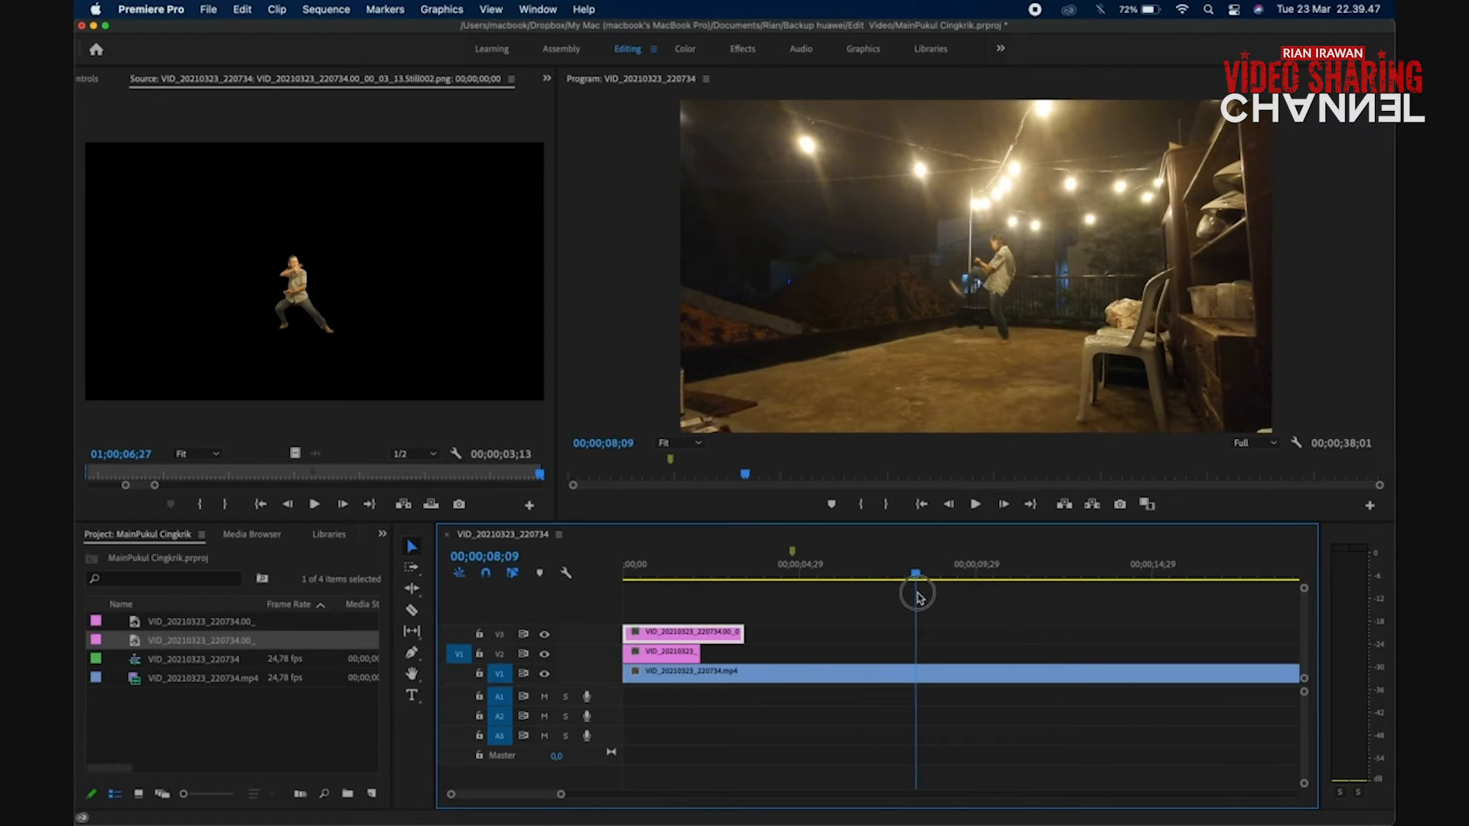
pyautogui.click(1120, 504)
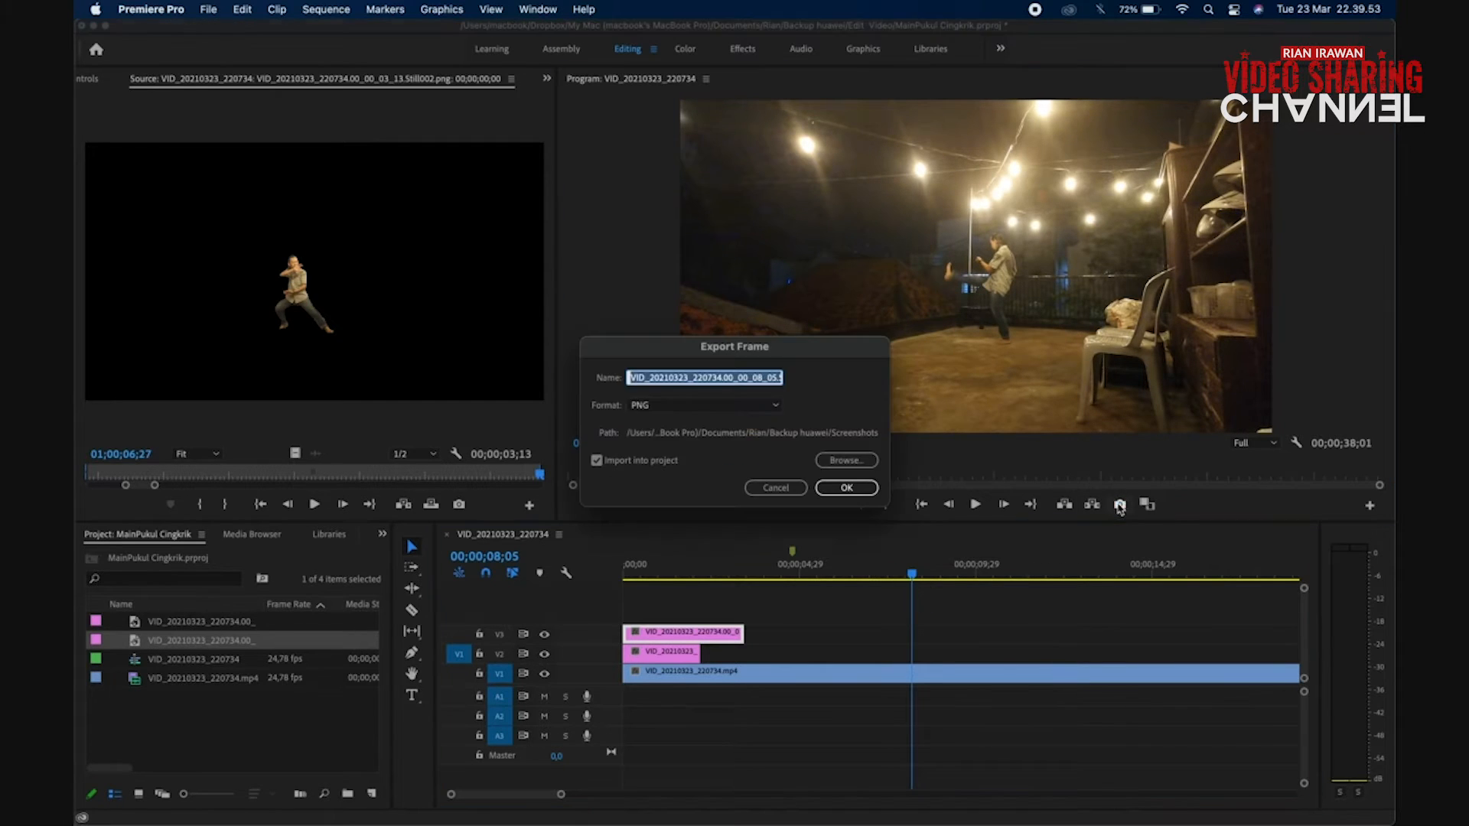
pyautogui.click(847, 490)
pyautogui.moveTo(193, 659); pyautogui.dragTo(737, 615)
pyautogui.moveTo(740, 614); pyautogui.dragTo(624, 611)
# Extend the still on V4 to end at 00;00;08;05 and open it for editing in Photoshop
pyautogui.rightClick(903, 615)
pyautogui.click(844, 634)
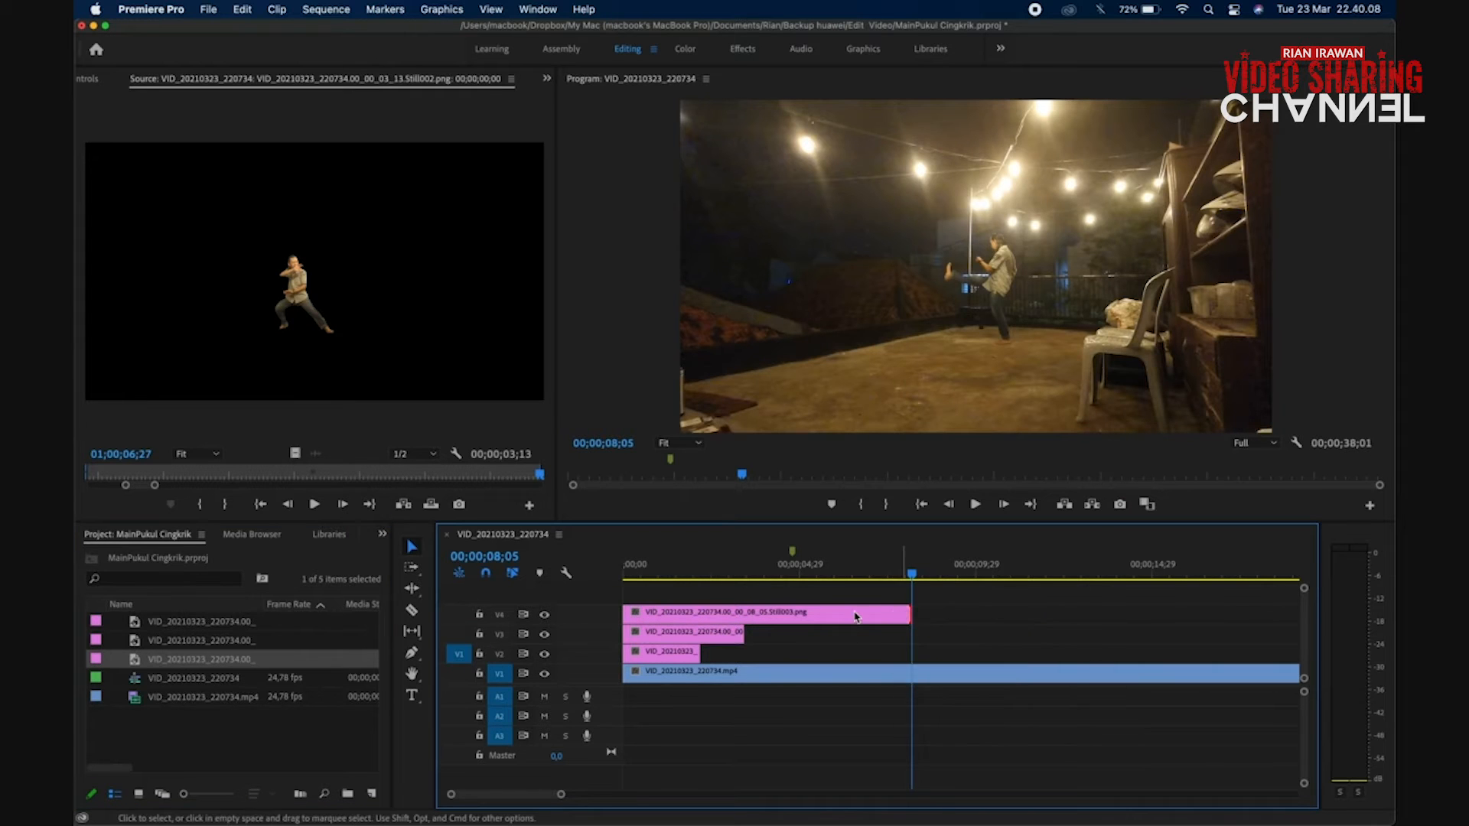
pyautogui.rightClick(856, 615)
pyautogui.click(966, 179)
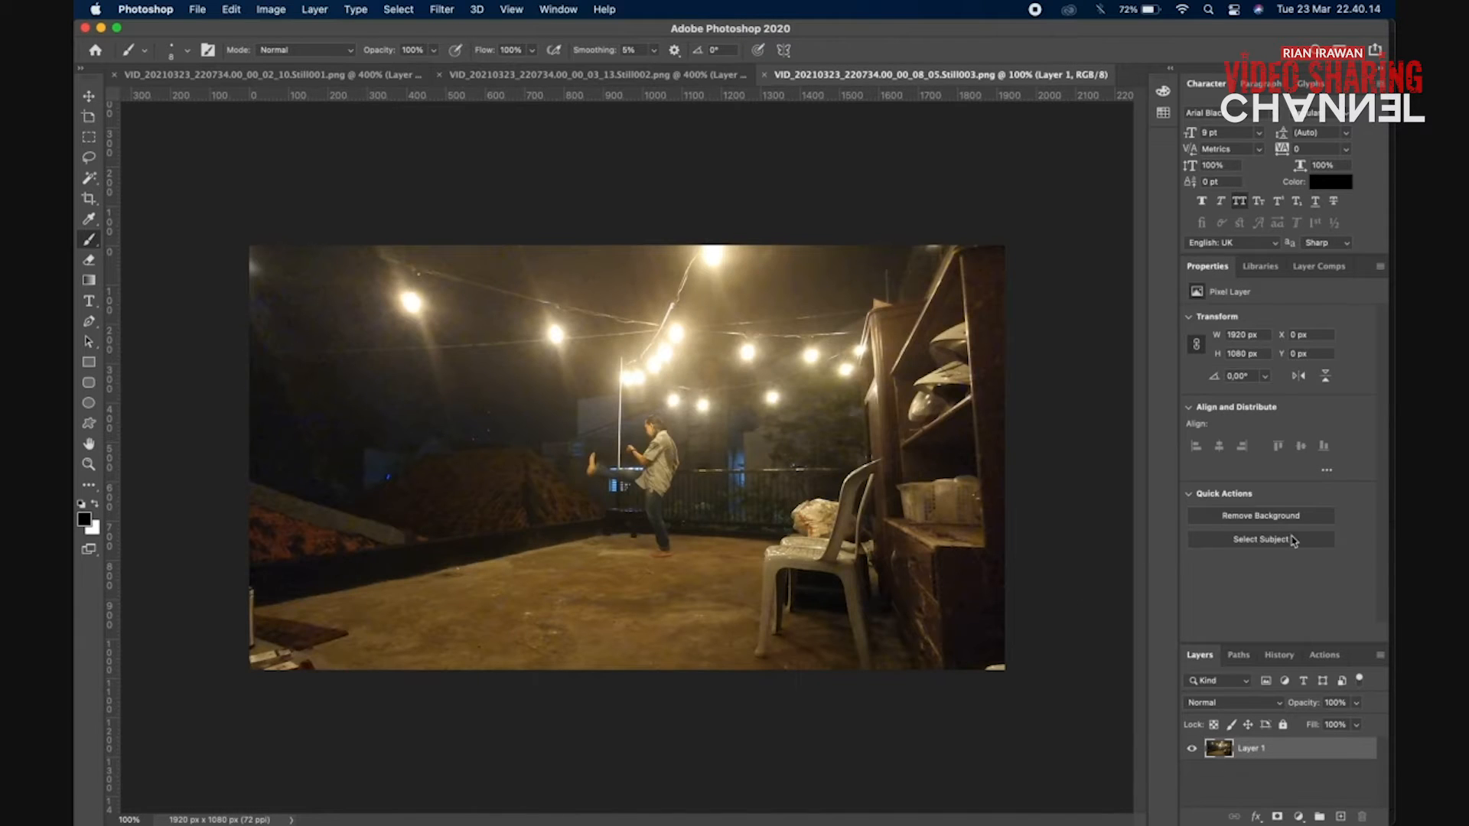
# Remove the kick still's background and paint white on the mask with a larger brush to bring back the whole kicking man
pyautogui.click(1286, 517)
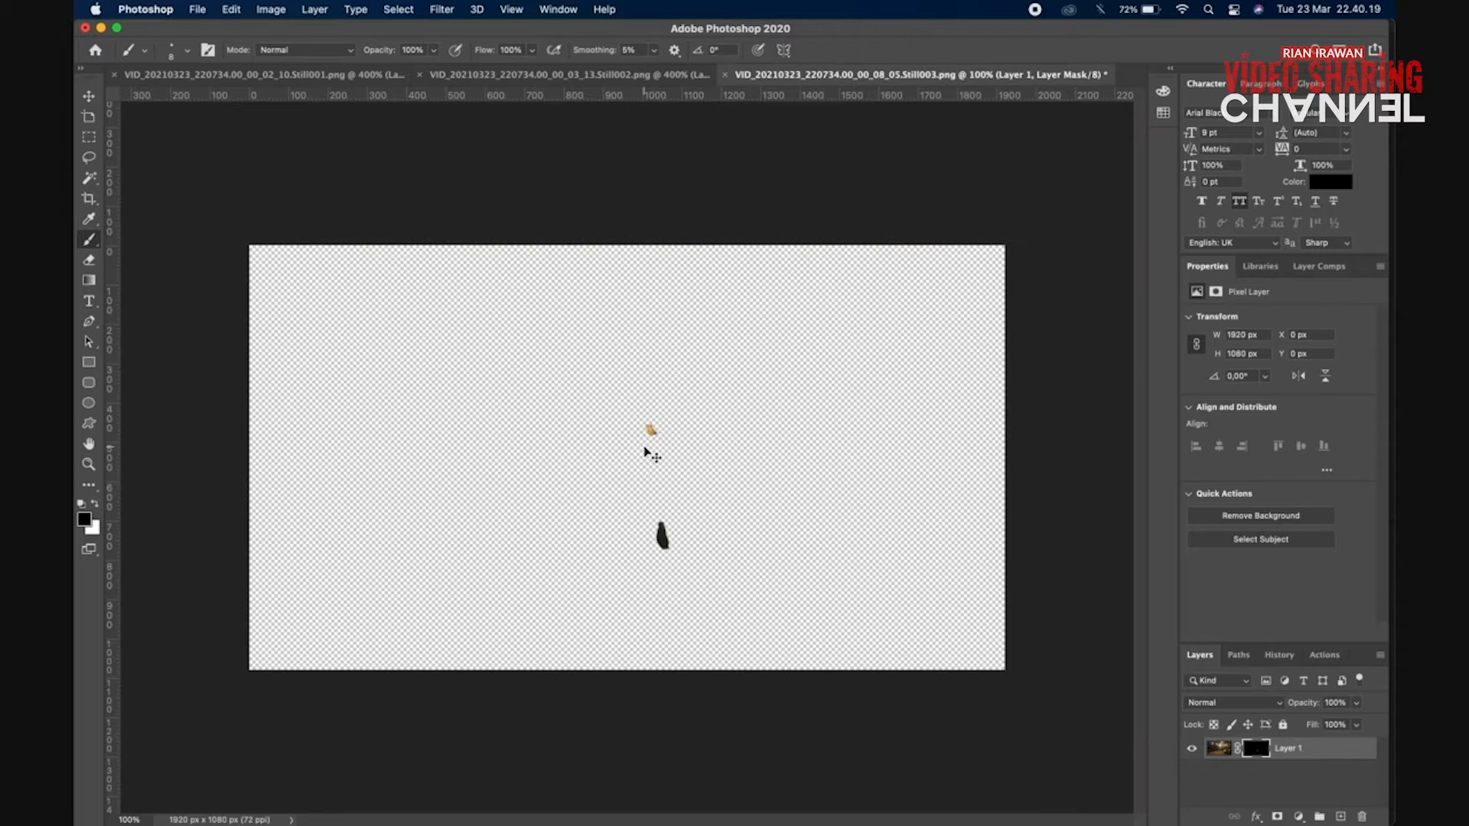
pyautogui.scroll(2, 647, 452)
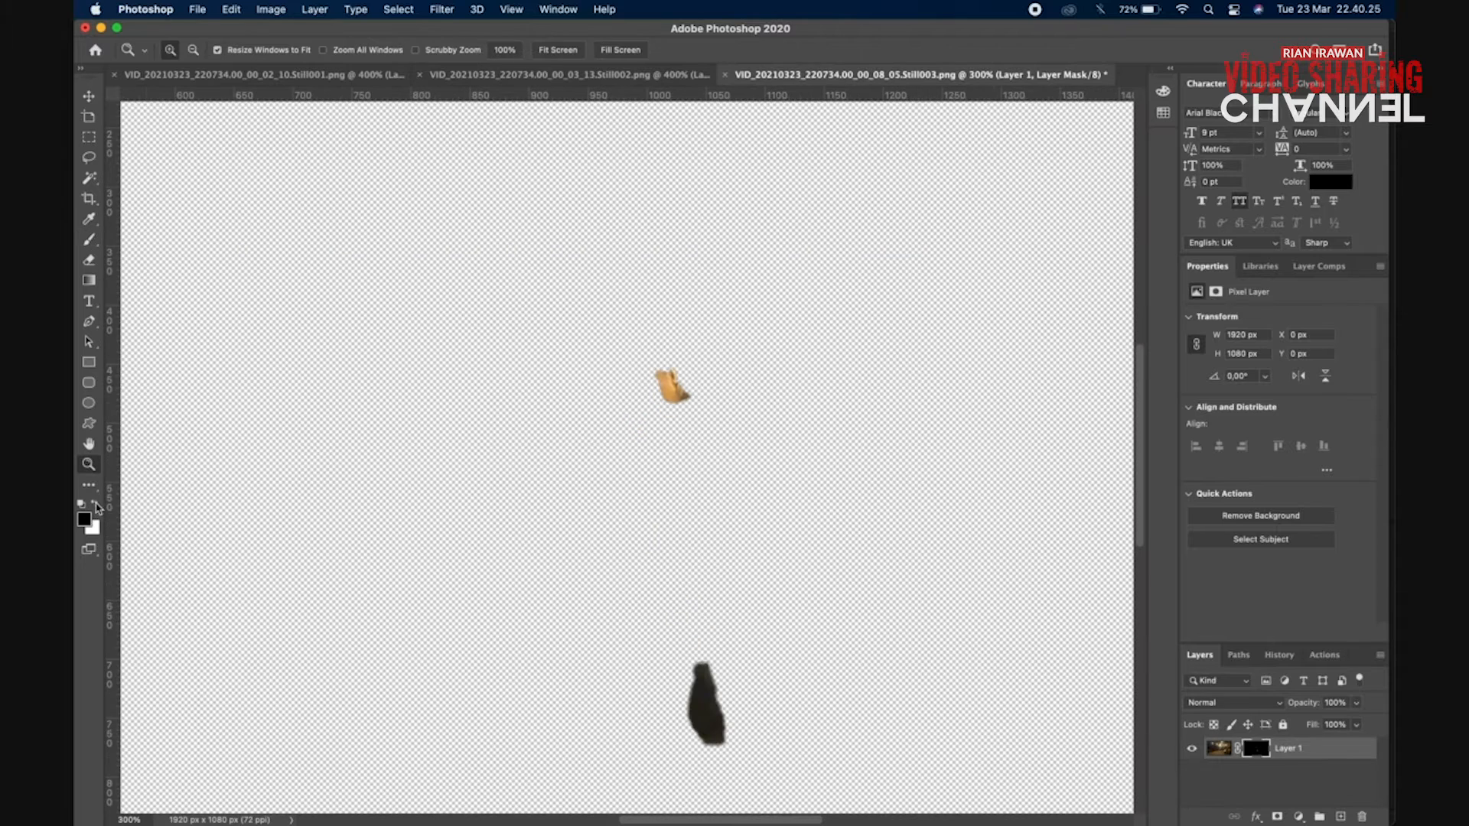
pyautogui.press('x')
pyautogui.press(']')
pyautogui.press(']')
pyautogui.press(']')
pyautogui.press(']')
pyautogui.press(']')
pyautogui.press(']')
pyautogui.press(']')
pyautogui.press(']')
pyautogui.moveTo(661, 380)
pyautogui.mouseDown()
pyautogui.moveTo(698, 409)
pyautogui.moveTo(704, 531)
pyautogui.moveTo(620, 460)
pyautogui.moveTo(522, 518)
pyautogui.moveTo(498, 491)
pyautogui.moveTo(692, 606)
pyautogui.moveTo(689, 748)
pyautogui.mouseUp()
# Paint black on the mask with resized brushes to trim the background around the kicking man's outline
pyautogui.press('x')
pyautogui.press('[')
pyautogui.press('[')
pyautogui.press('[')
pyautogui.press('[')
pyautogui.press('[')
pyautogui.moveTo(706, 318)
pyautogui.mouseDown()
pyautogui.moveTo(774, 459)
pyautogui.moveTo(771, 501)
pyautogui.moveTo(725, 629)
pyautogui.moveTo(744, 735)
pyautogui.moveTo(715, 781)
pyautogui.moveTo(673, 792)
pyautogui.moveTo(656, 768)
pyautogui.mouseUp()
pyautogui.press('[')
pyautogui.press('[')
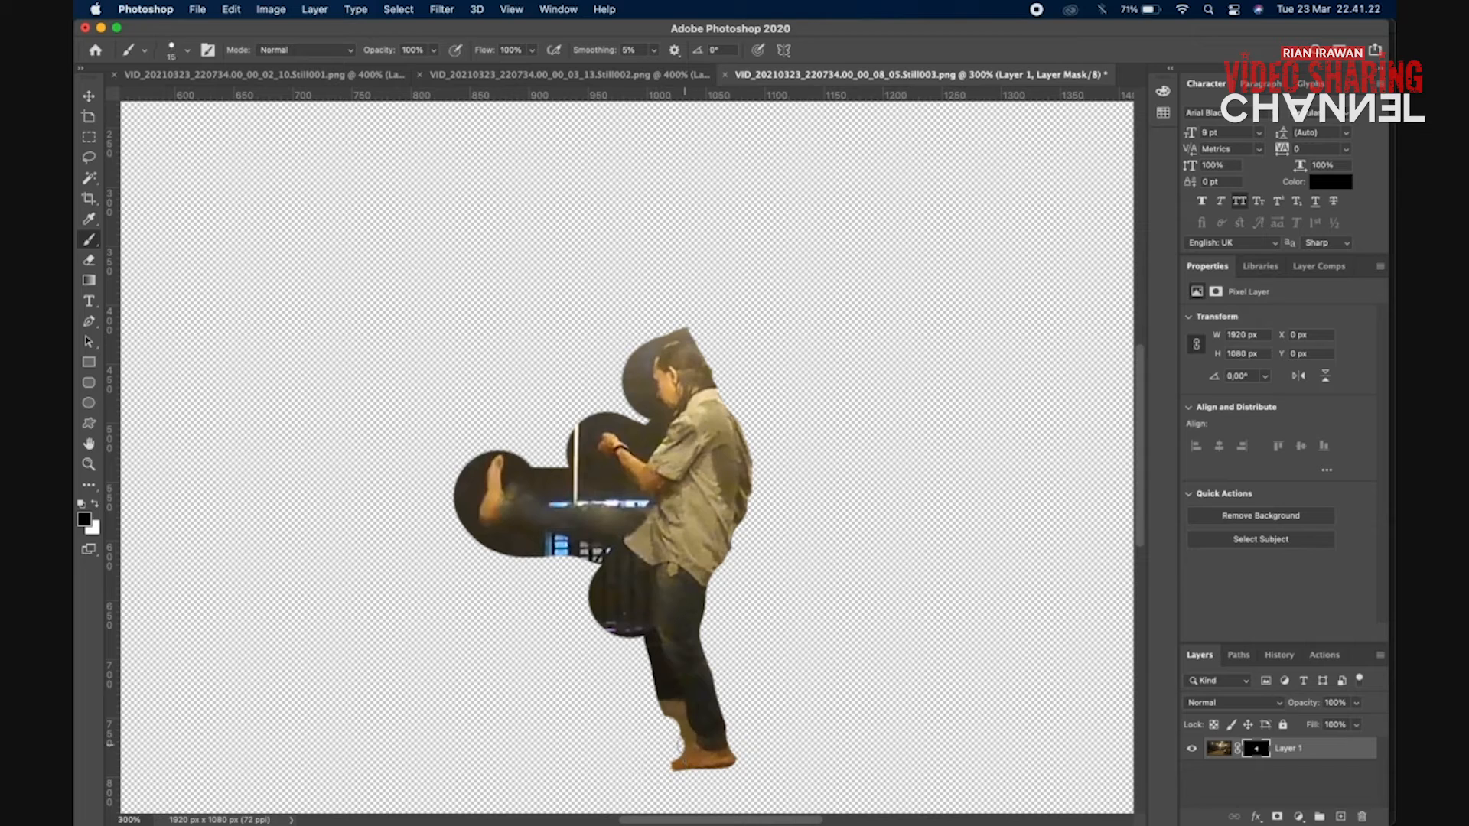
pyautogui.moveTo(664, 675)
pyautogui.mouseDown()
pyautogui.moveTo(648, 578)
pyautogui.moveTo(607, 590)
pyautogui.moveTo(650, 705)
pyautogui.moveTo(605, 597)
pyautogui.moveTo(519, 538)
pyautogui.moveTo(563, 564)
pyautogui.mouseUp()
pyautogui.press(']')
pyautogui.press(']')
pyautogui.moveTo(484, 450)
pyautogui.mouseDown()
pyautogui.moveTo(477, 533)
pyautogui.moveTo(462, 487)
pyautogui.moveTo(476, 491)
pyautogui.moveTo(481, 458)
pyautogui.moveTo(503, 447)
pyautogui.moveTo(510, 481)
pyautogui.moveTo(638, 501)
pyautogui.moveTo(582, 423)
pyautogui.moveTo(563, 475)
pyautogui.moveTo(599, 423)
pyautogui.mouseUp()
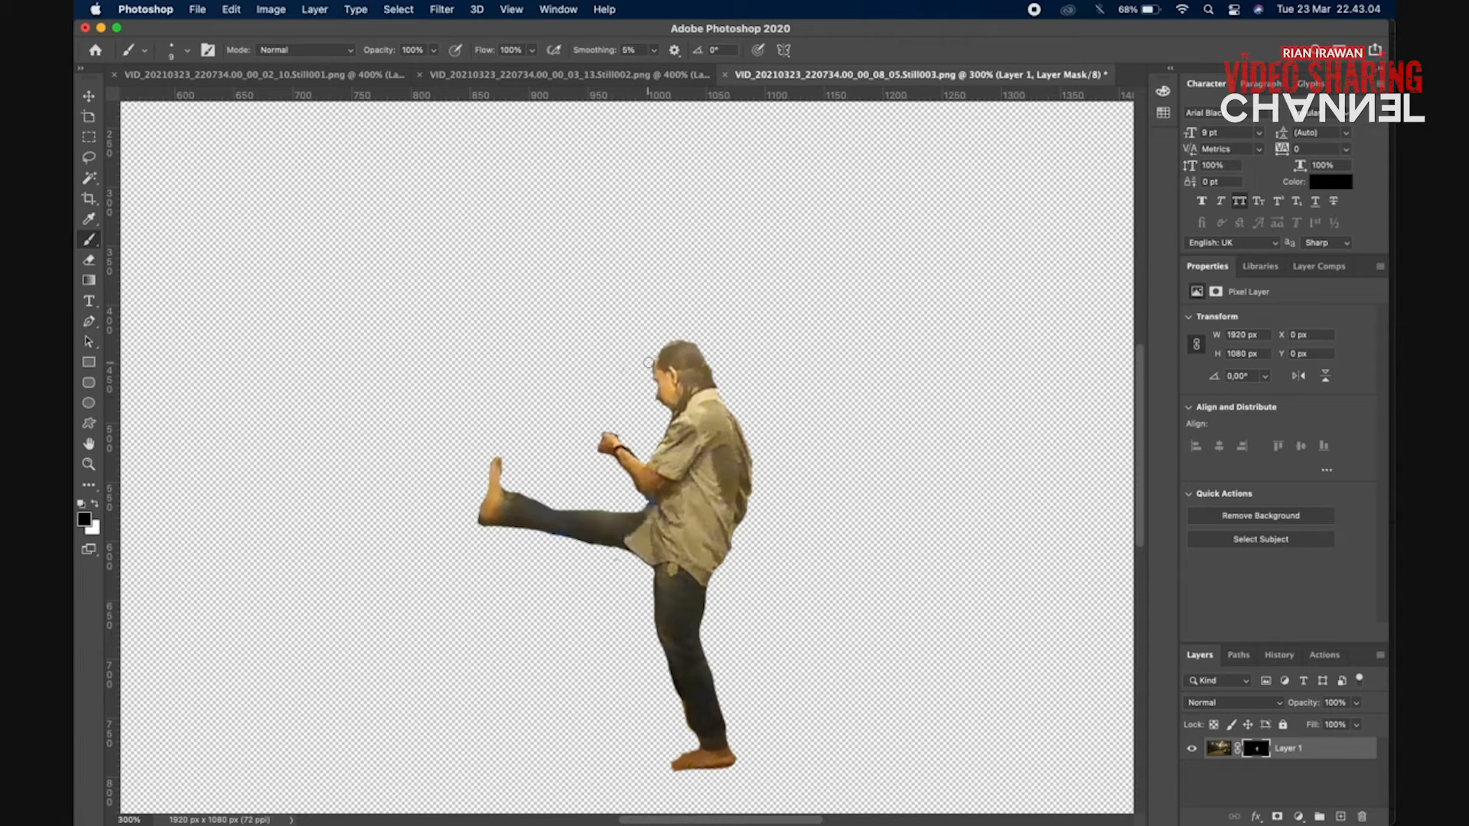
# Save the masked kick still under its existing name and switch back to Premiere Pro
pyautogui.click(200, 10)
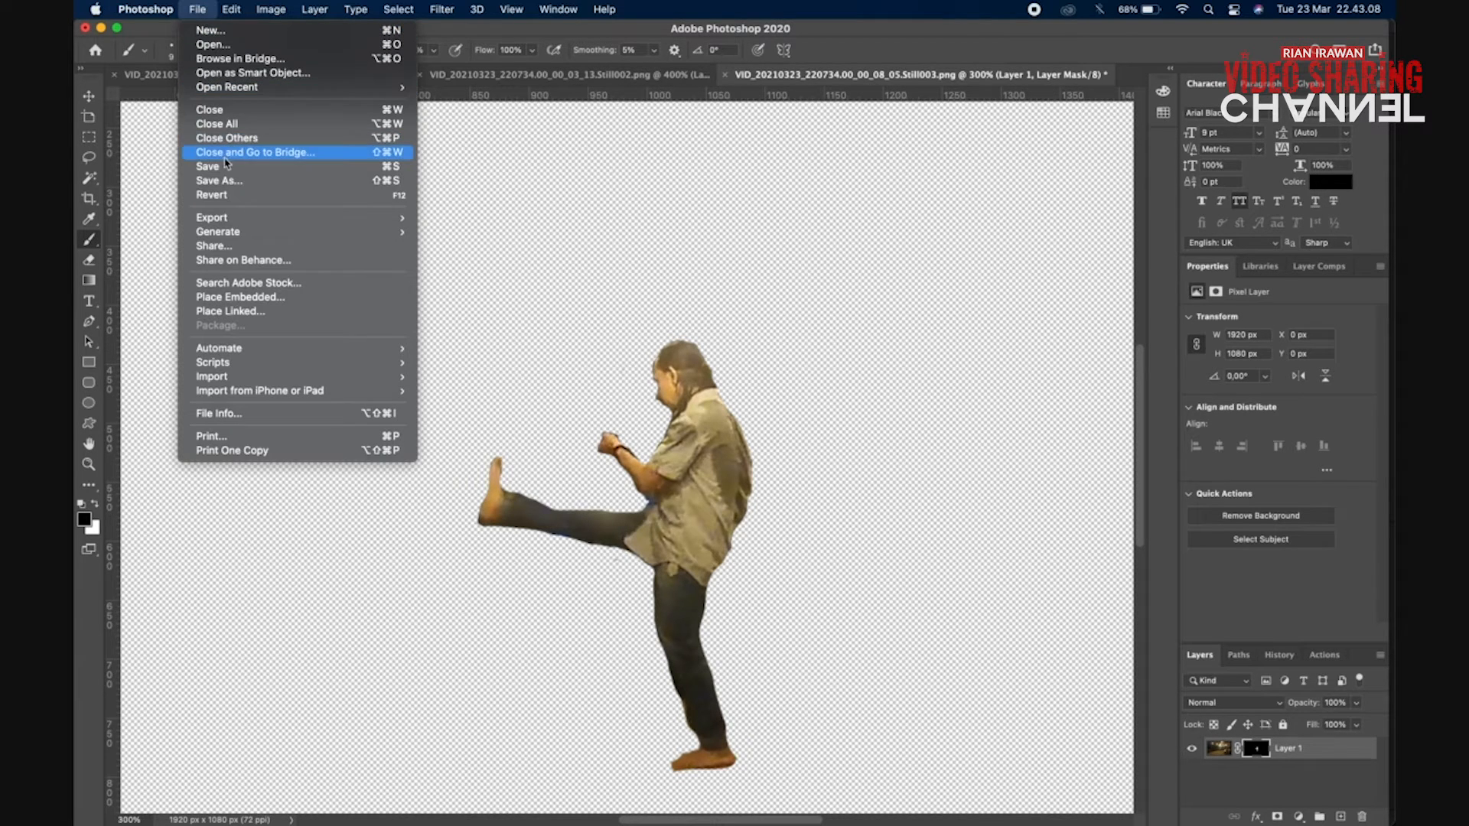
pyautogui.moveTo(227, 221)
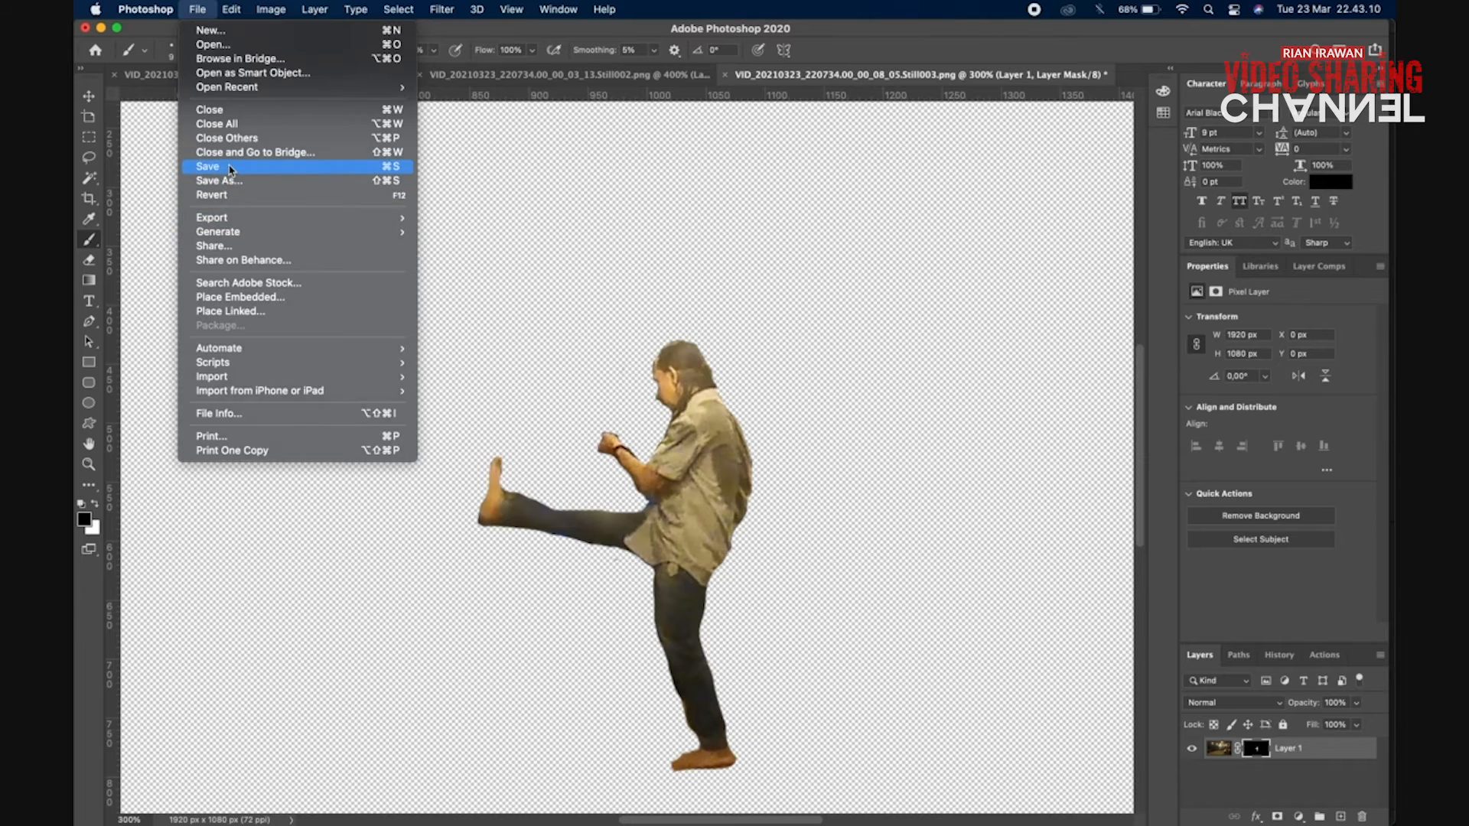
pyautogui.click(230, 169)
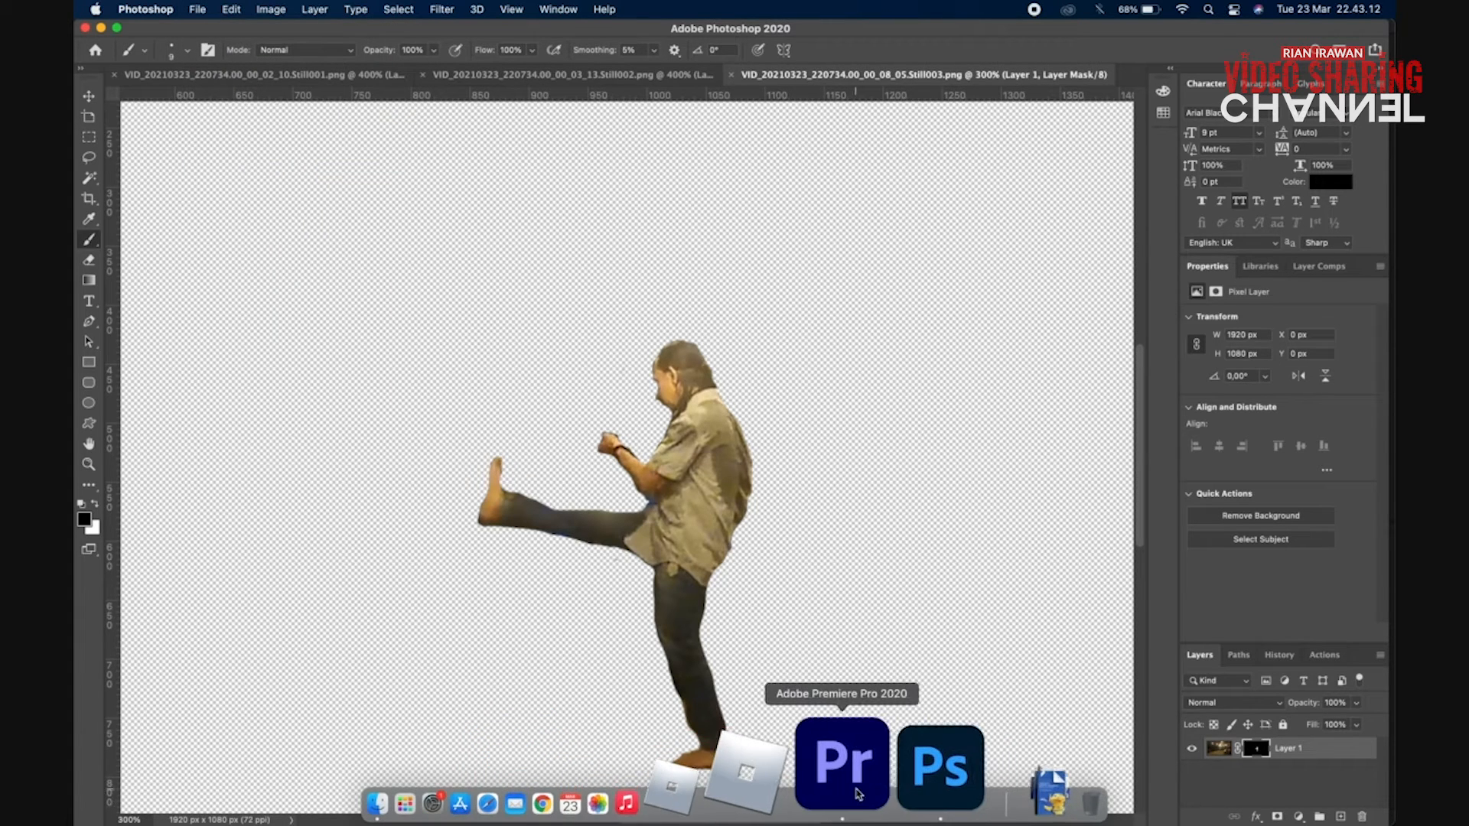
pyautogui.click(858, 794)
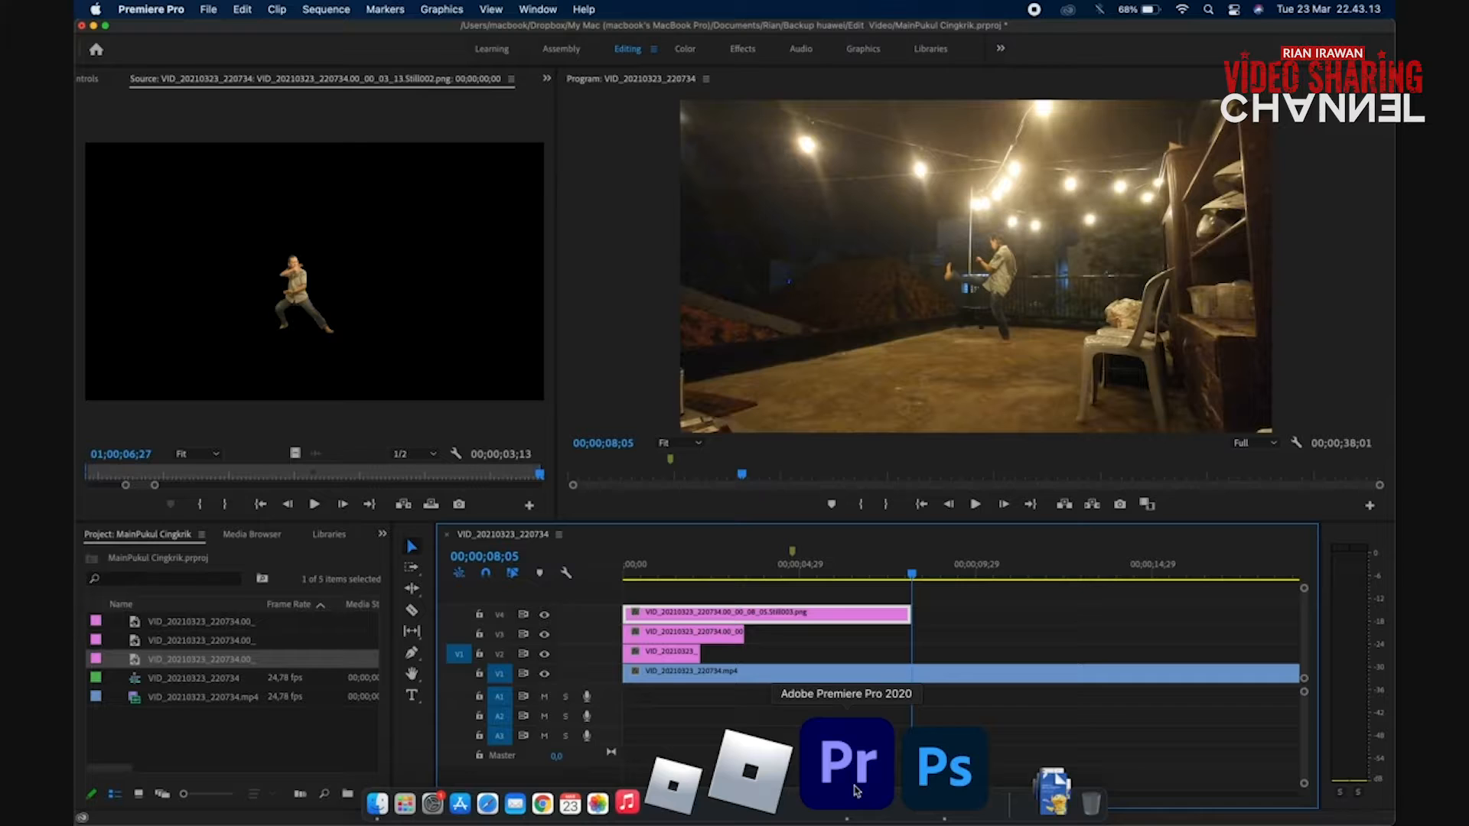
# Open the cutout still from V4 in the Source monitor and scrub through the sequence, ending at its start
pyautogui.doubleClick(805, 620)
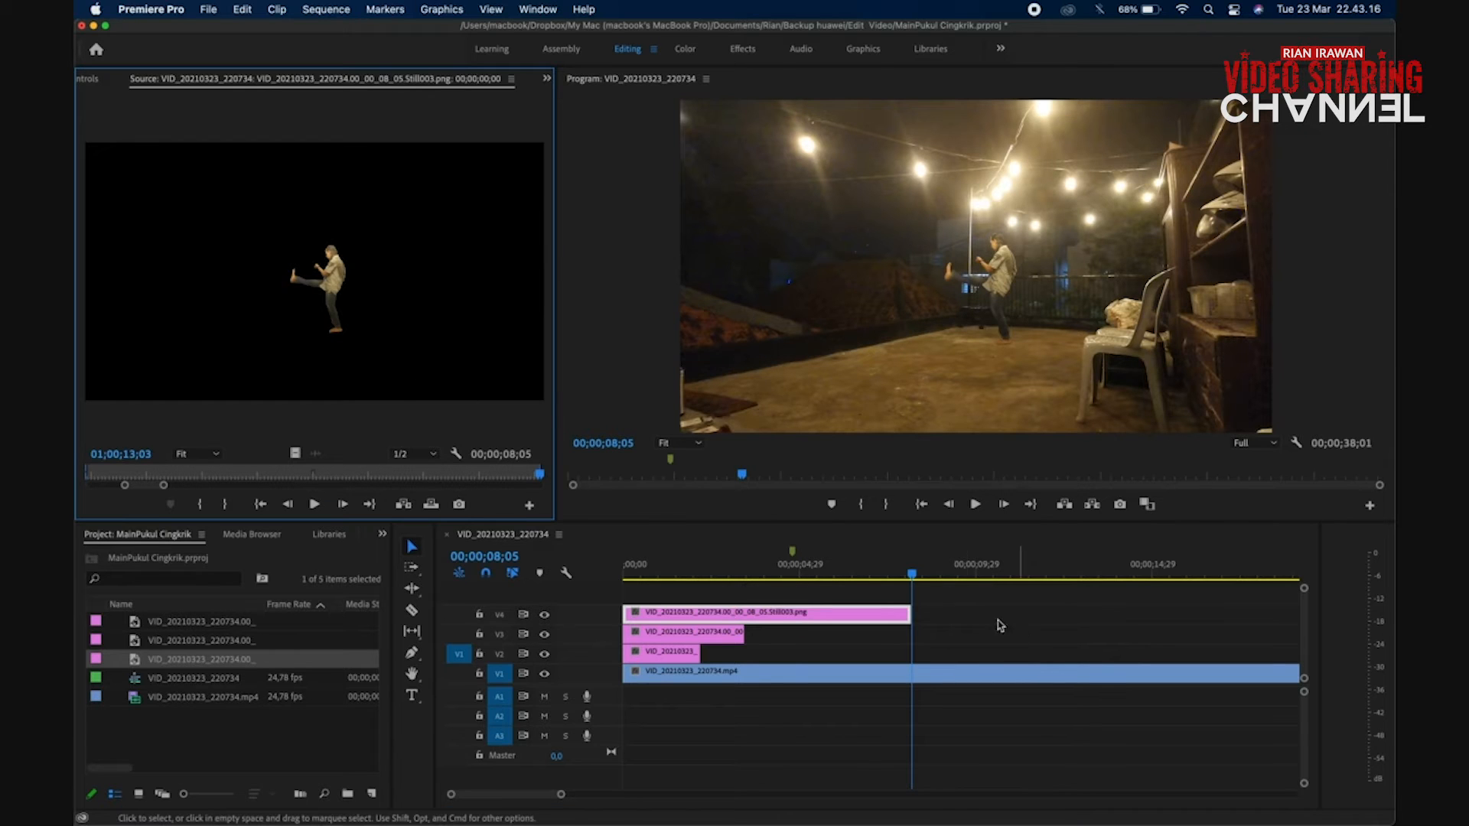
pyautogui.moveTo(910, 573); pyautogui.dragTo(1004, 589)
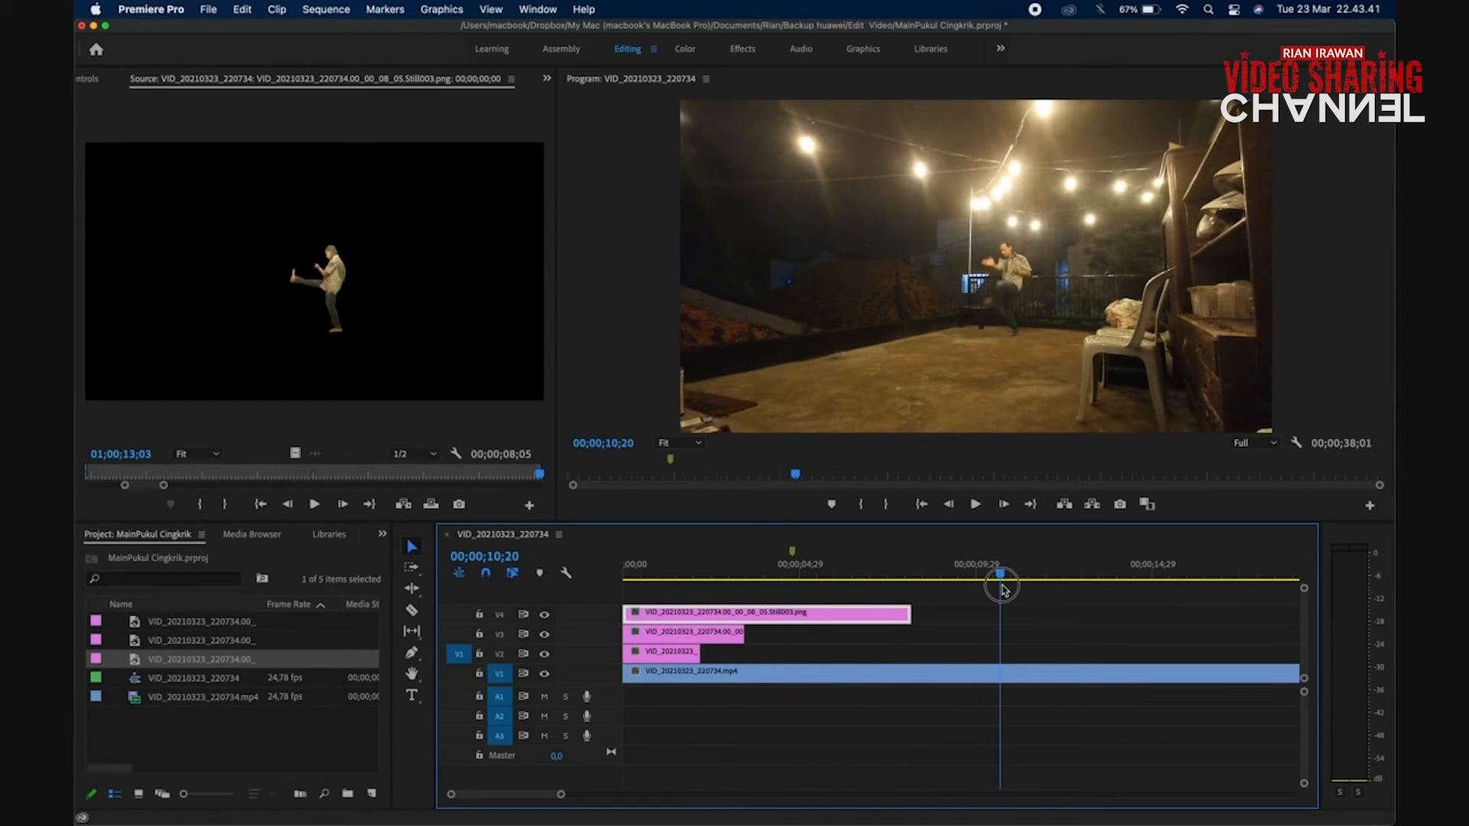
pyautogui.moveTo(903, 561); pyautogui.dragTo(593, 568)
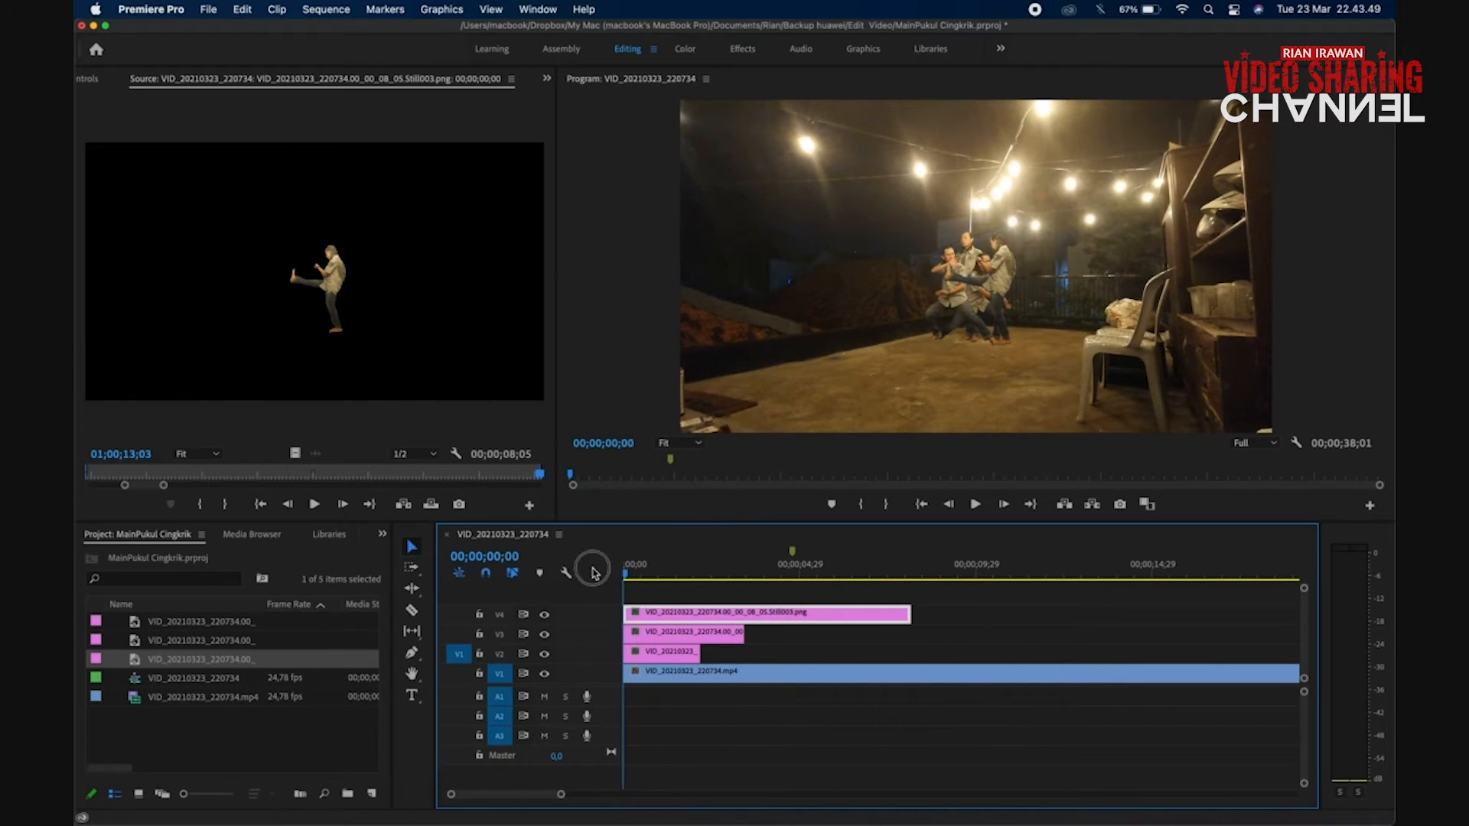
# Select the cutout still on V2 and show its effect settings in Effect Controls
pyautogui.click(655, 652)
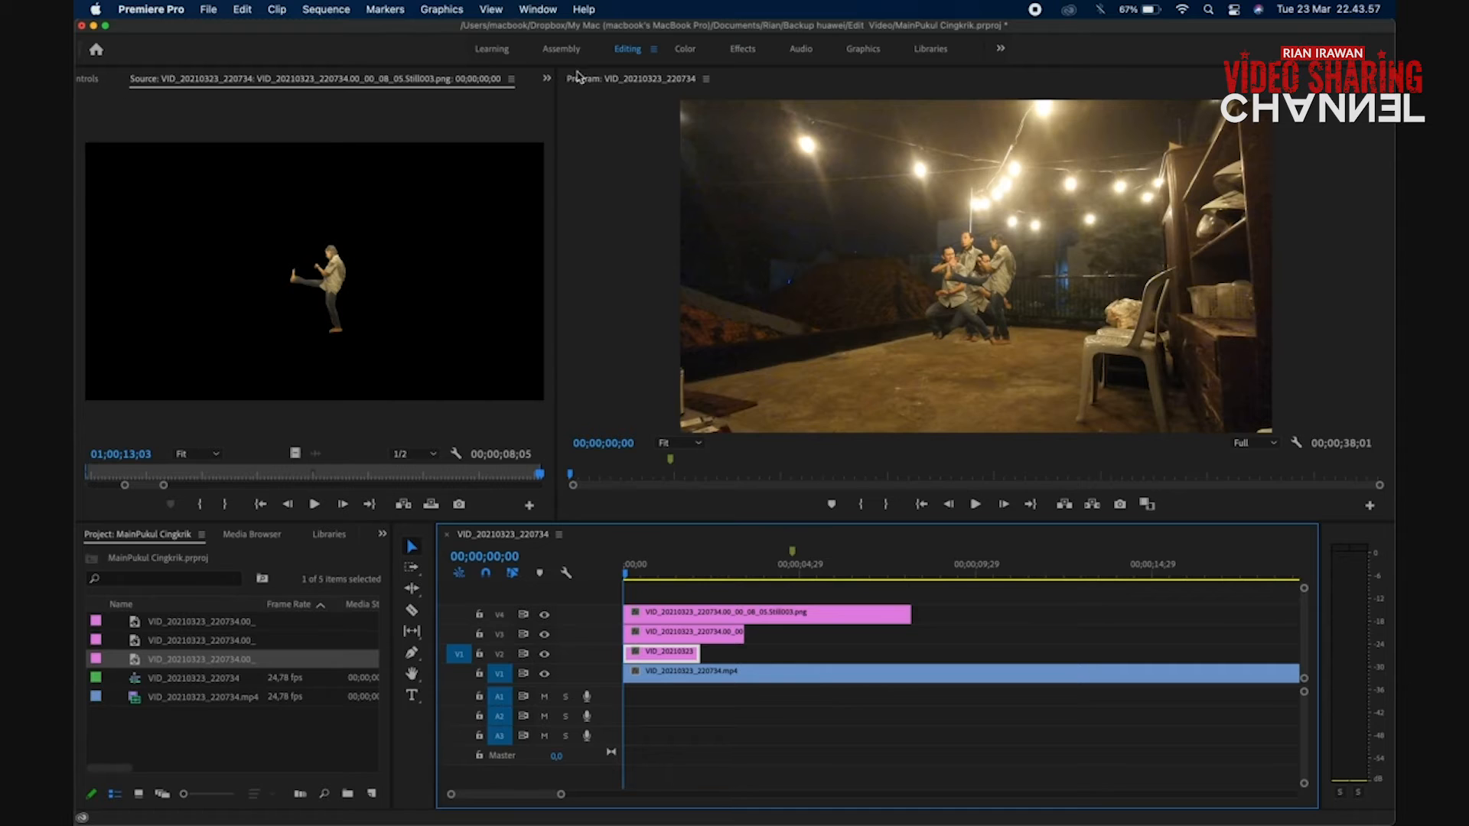
pyautogui.click(548, 79)
pyautogui.click(568, 120)
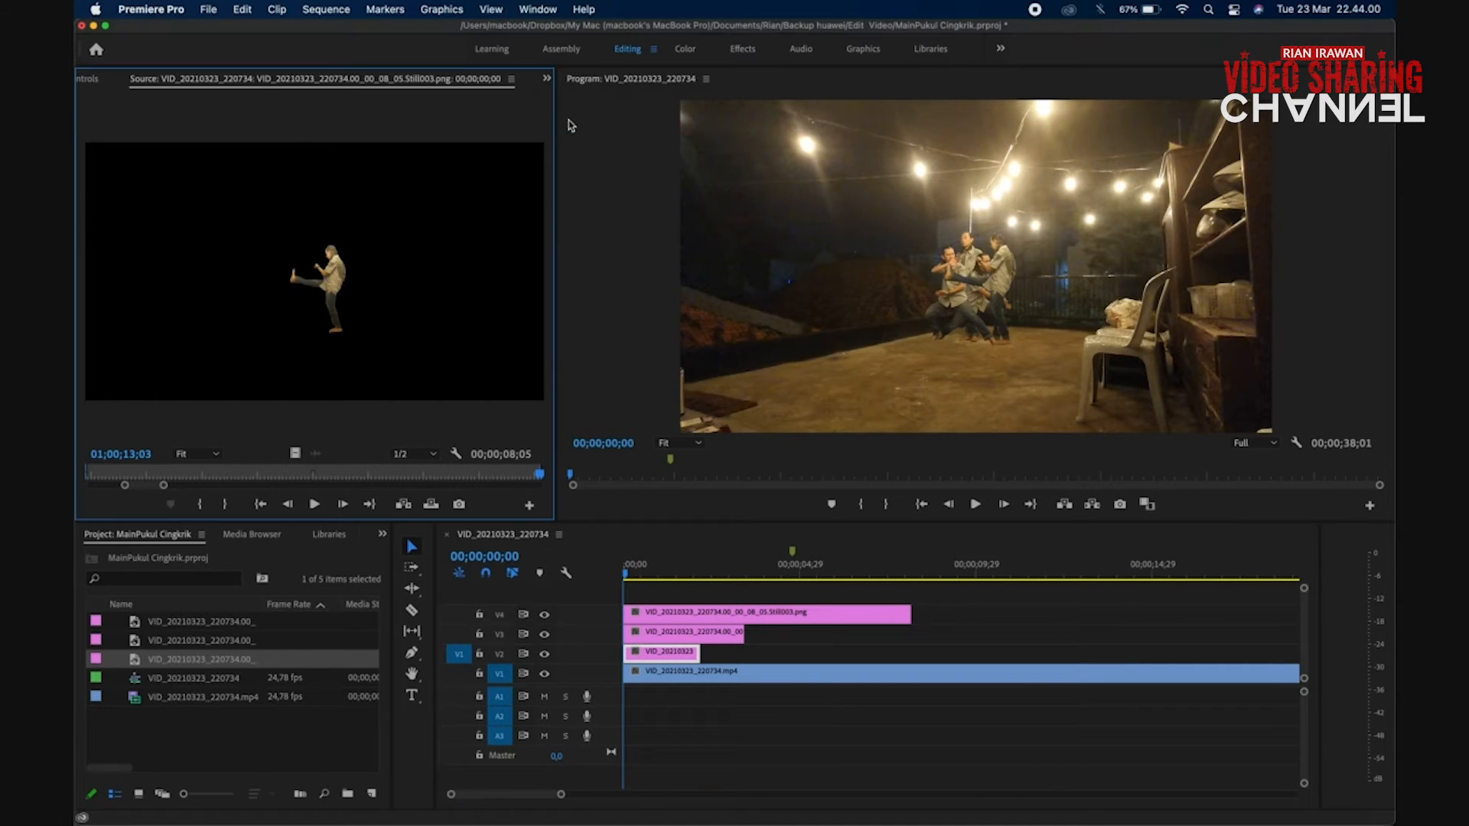
pyautogui.click(547, 80)
pyautogui.click(570, 123)
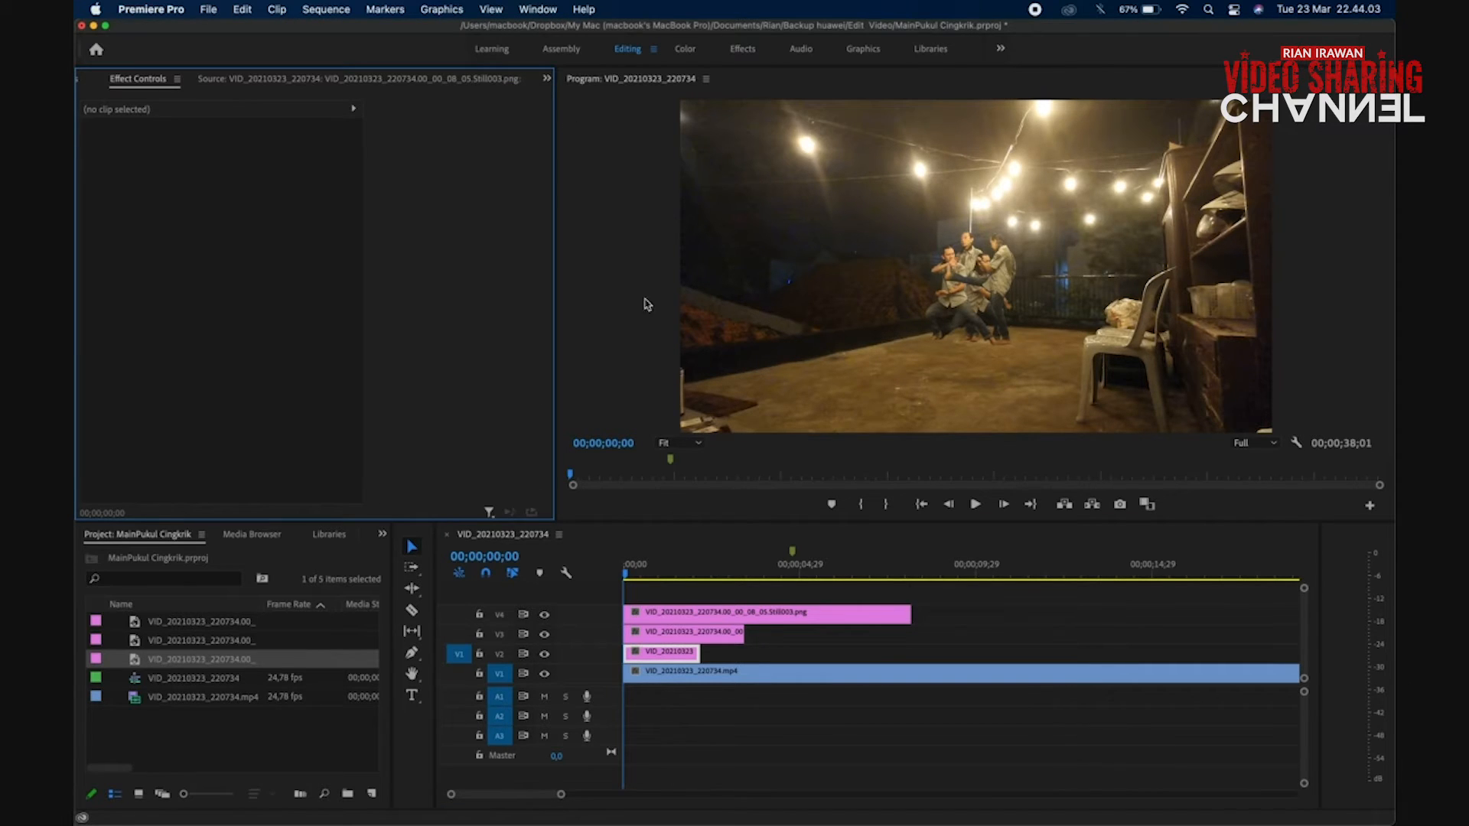
pyautogui.click(664, 652)
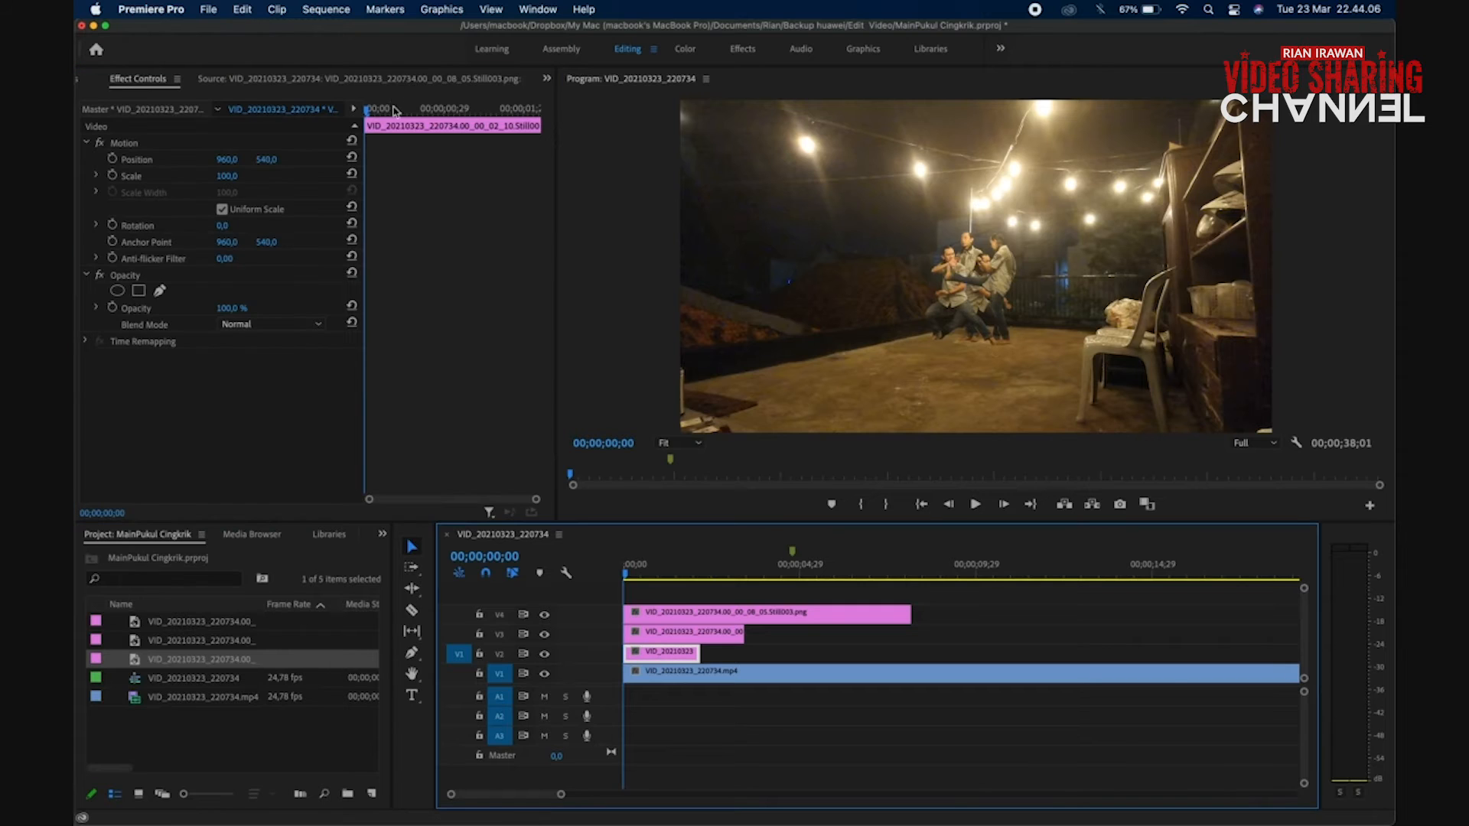
# Add Position keyframes to the V2 still at 00;00;01;00 and 00;00;01;02, and return to the first keyframe
pyautogui.moveTo(398, 107); pyautogui.dragTo(447, 113)
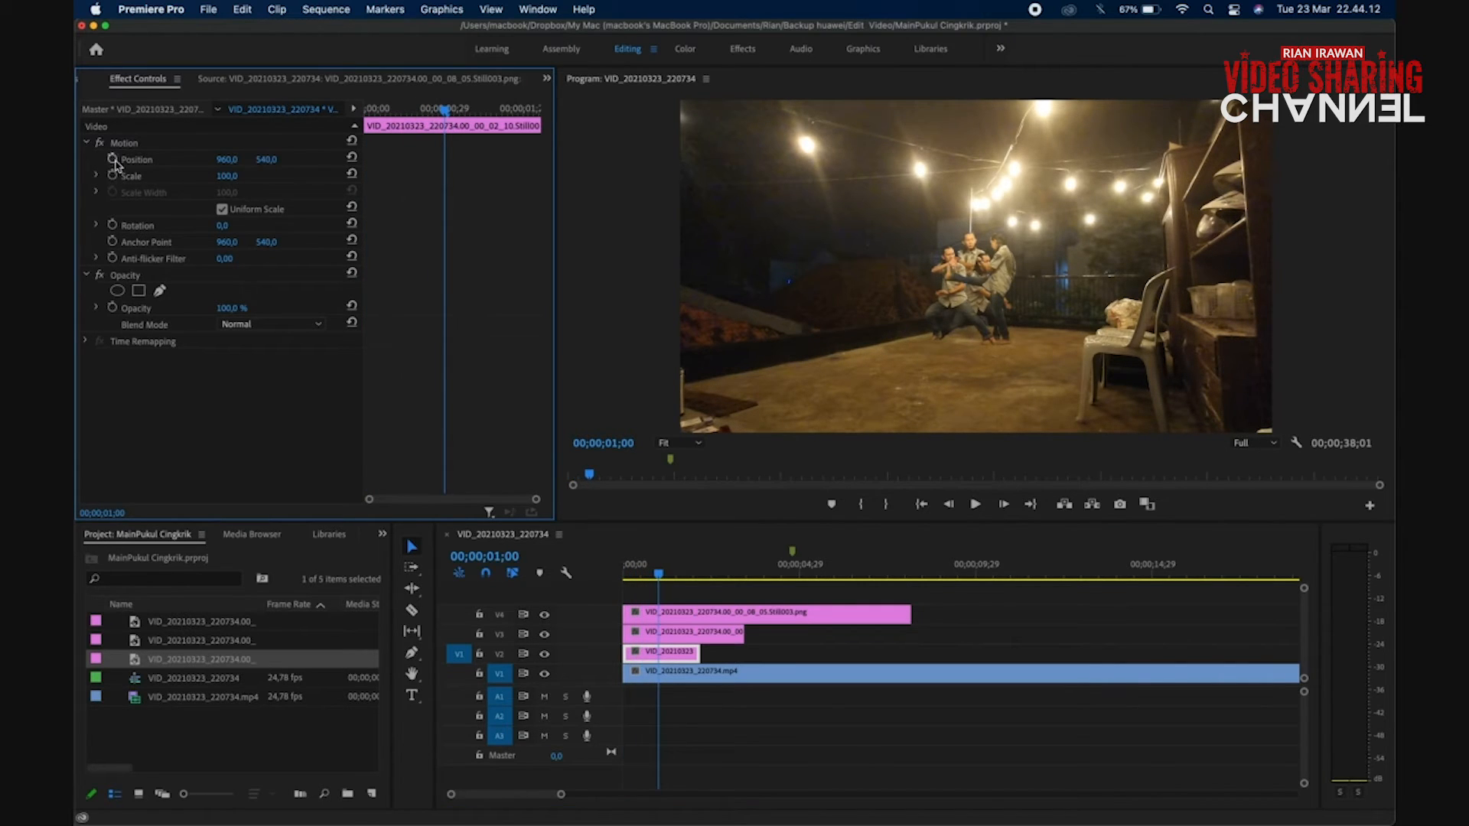
pyautogui.click(112, 160)
pyautogui.moveTo(448, 115); pyautogui.dragTo(457, 115)
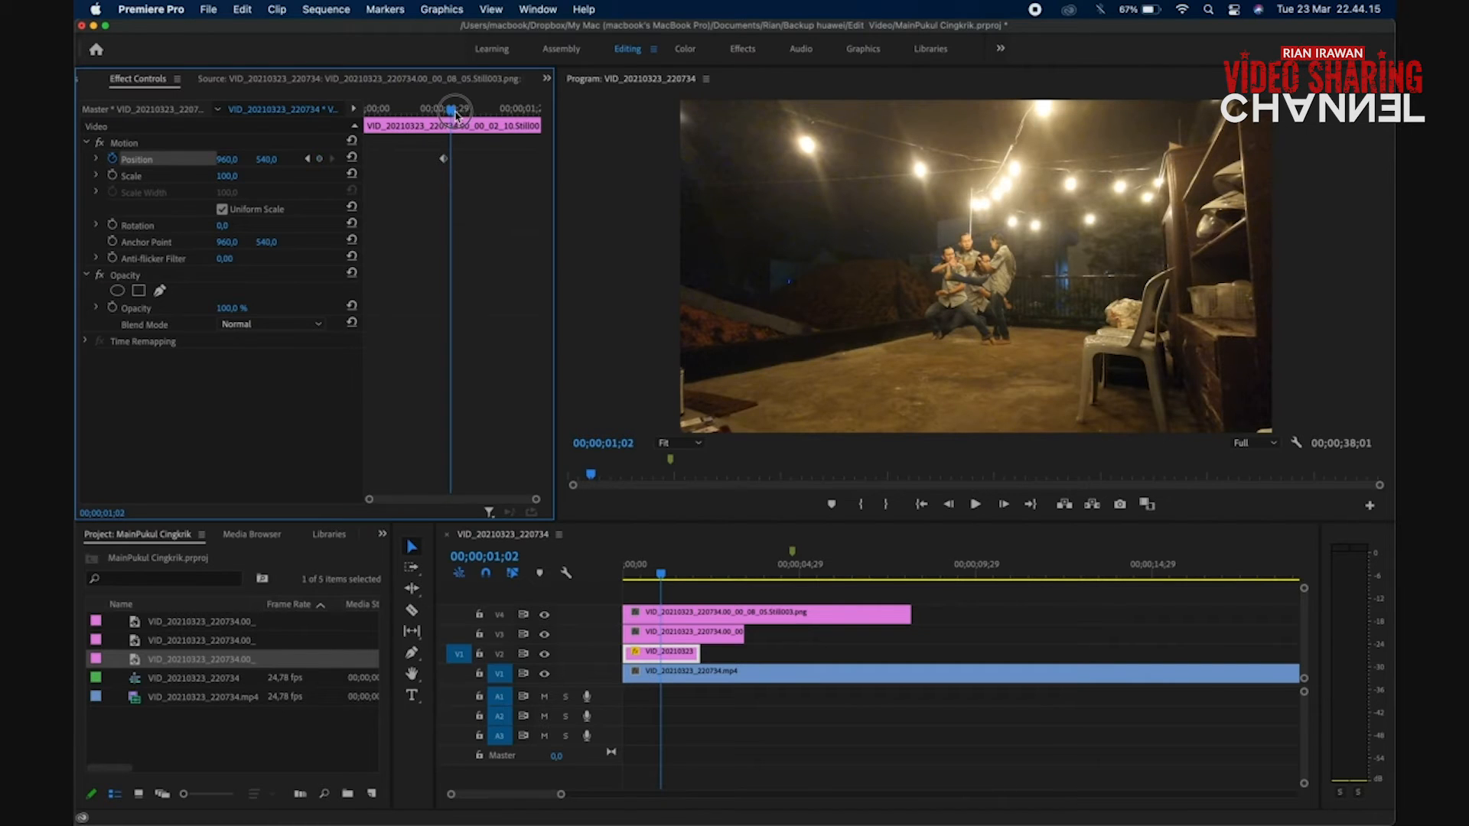
pyautogui.click(320, 159)
pyautogui.click(307, 159)
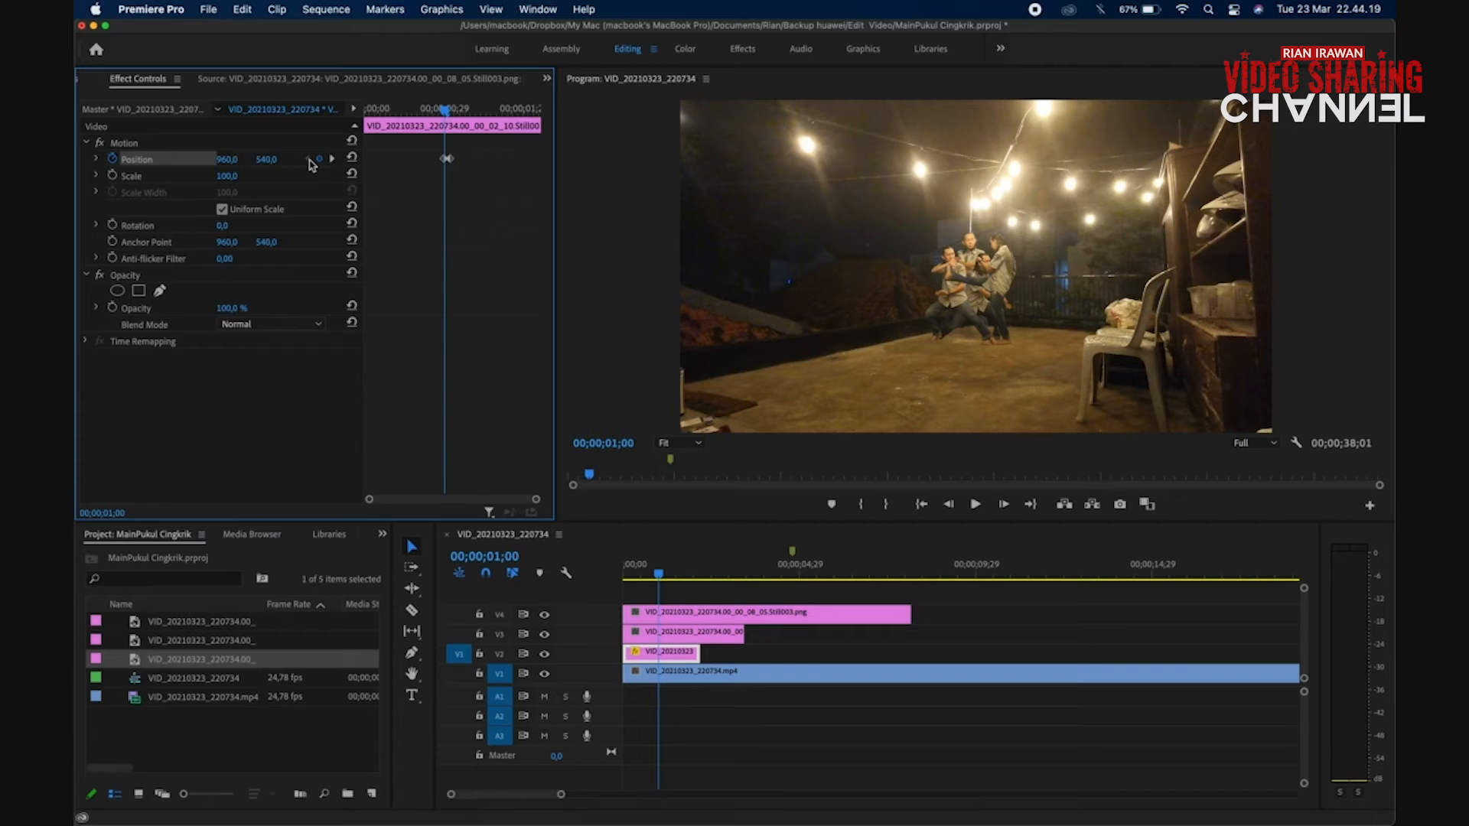
# Set the V2 still's Position to 833, 540 at 00;00;01;00, split the clip at that frame and delete the earlier part
pyautogui.moveTo(227, 159); pyautogui.dragTo(145, 160)
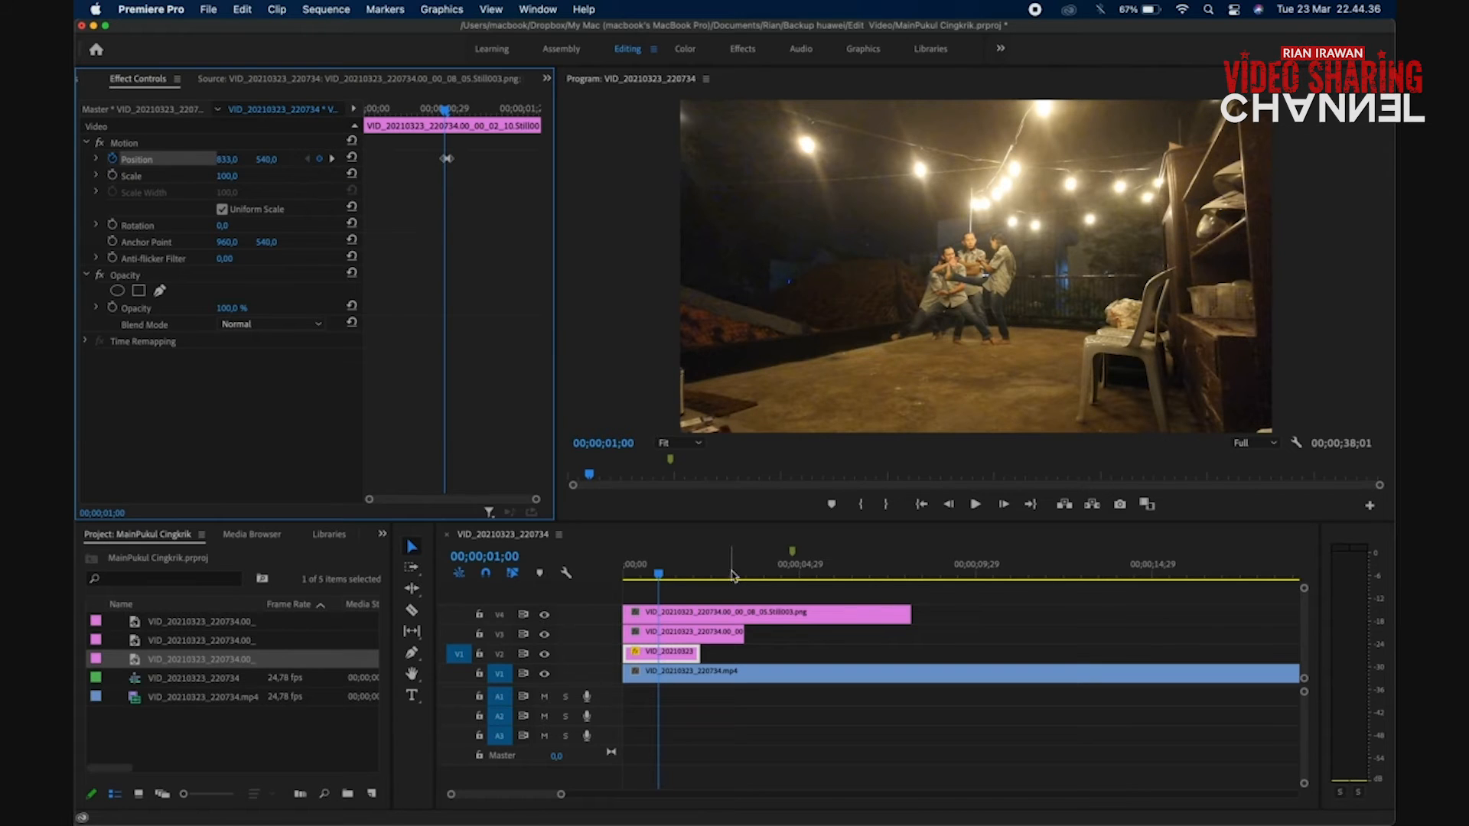
pyautogui.click(412, 610)
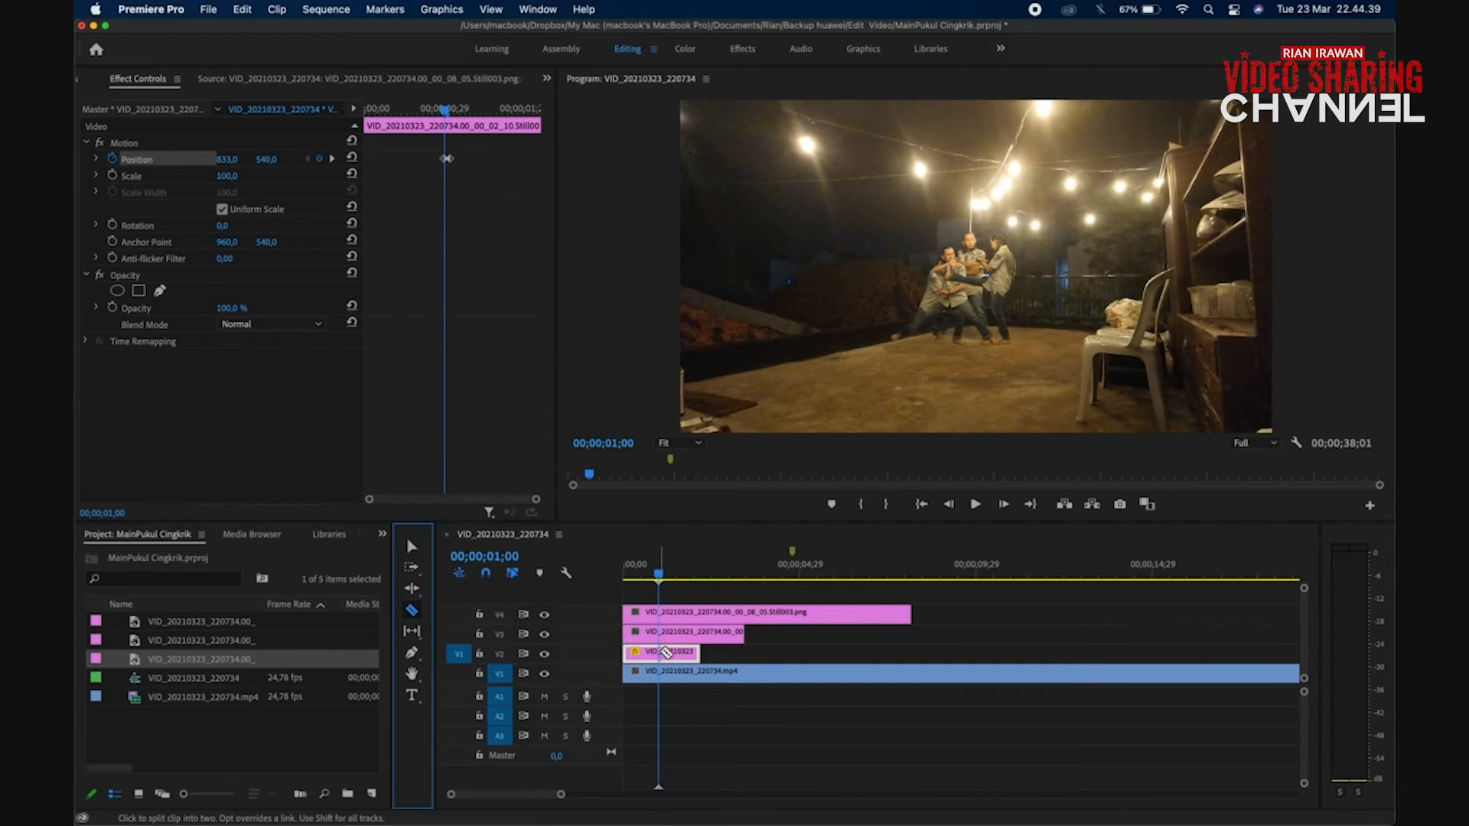
pyautogui.click(663, 651)
pyautogui.click(411, 545)
pyautogui.click(634, 655)
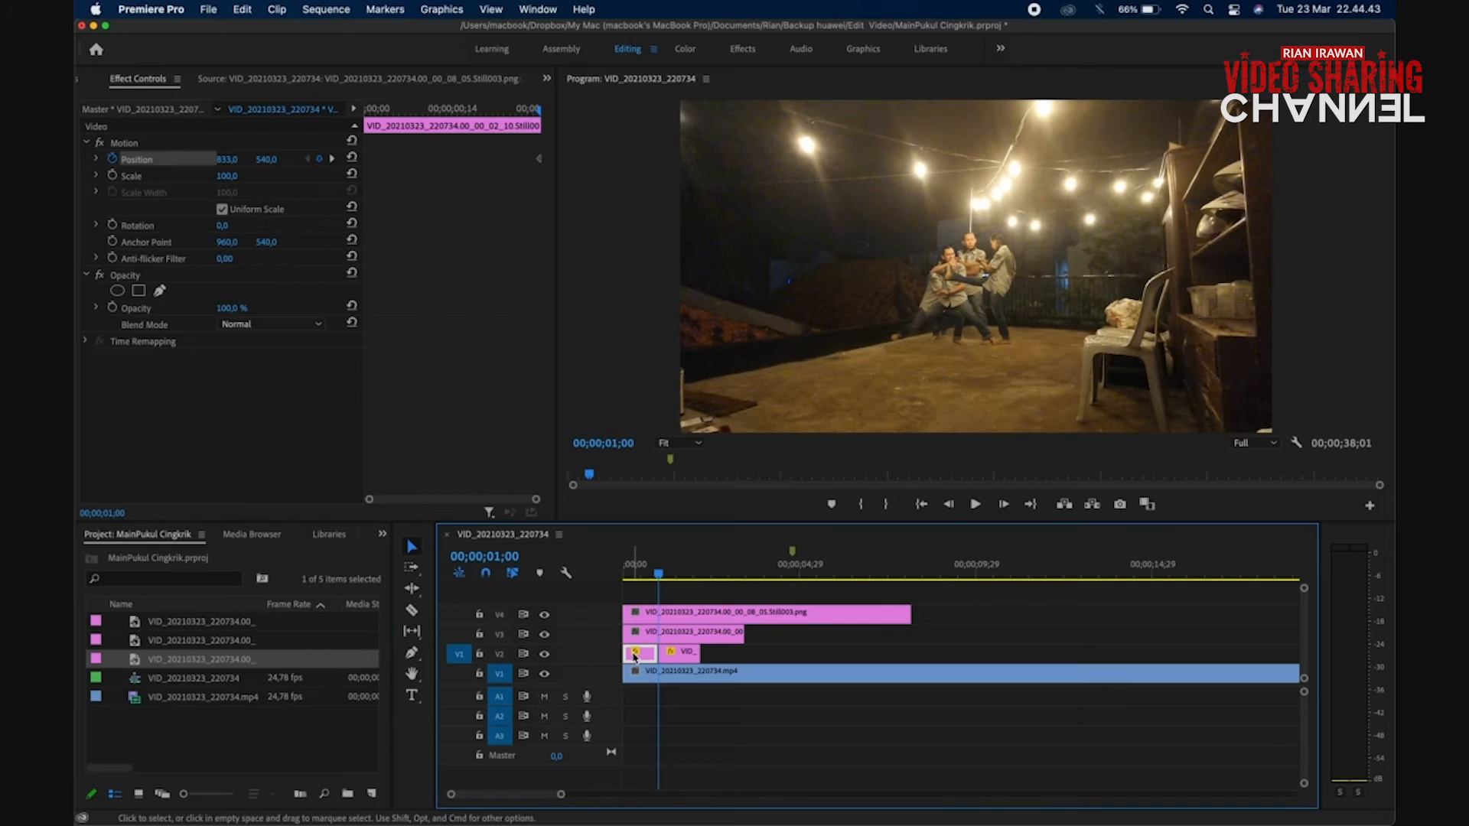
pyautogui.press('Delete')
# Preview the shortened V2 still and move its second Position keyframe to 00;00;01;04
pyautogui.moveTo(693, 583)
pyautogui.mouseDown()
pyautogui.moveTo(653, 567)
pyautogui.moveTo(677, 572)
pyautogui.mouseUp()
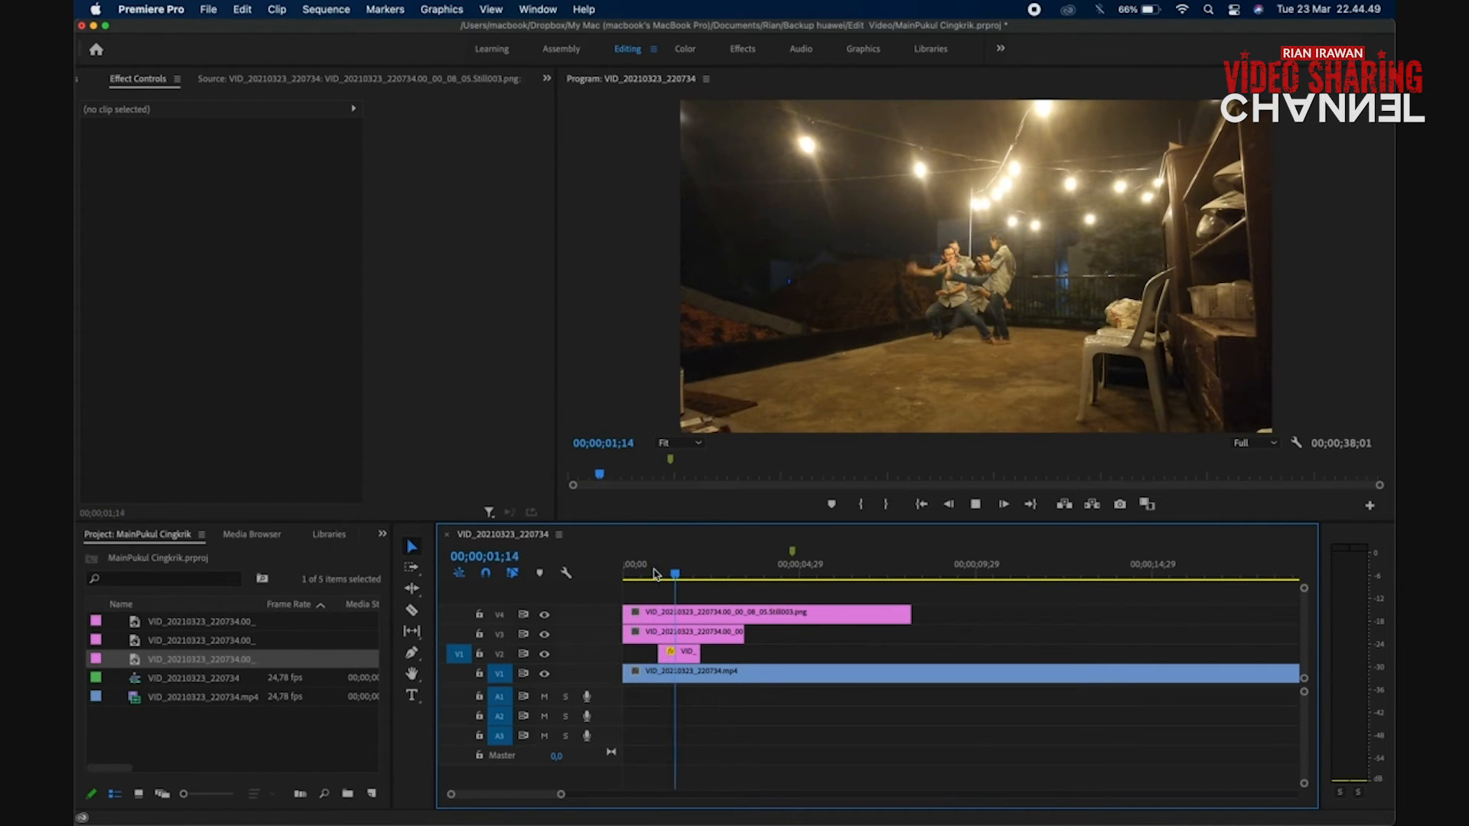
pyautogui.click(675, 652)
pyautogui.click(309, 160)
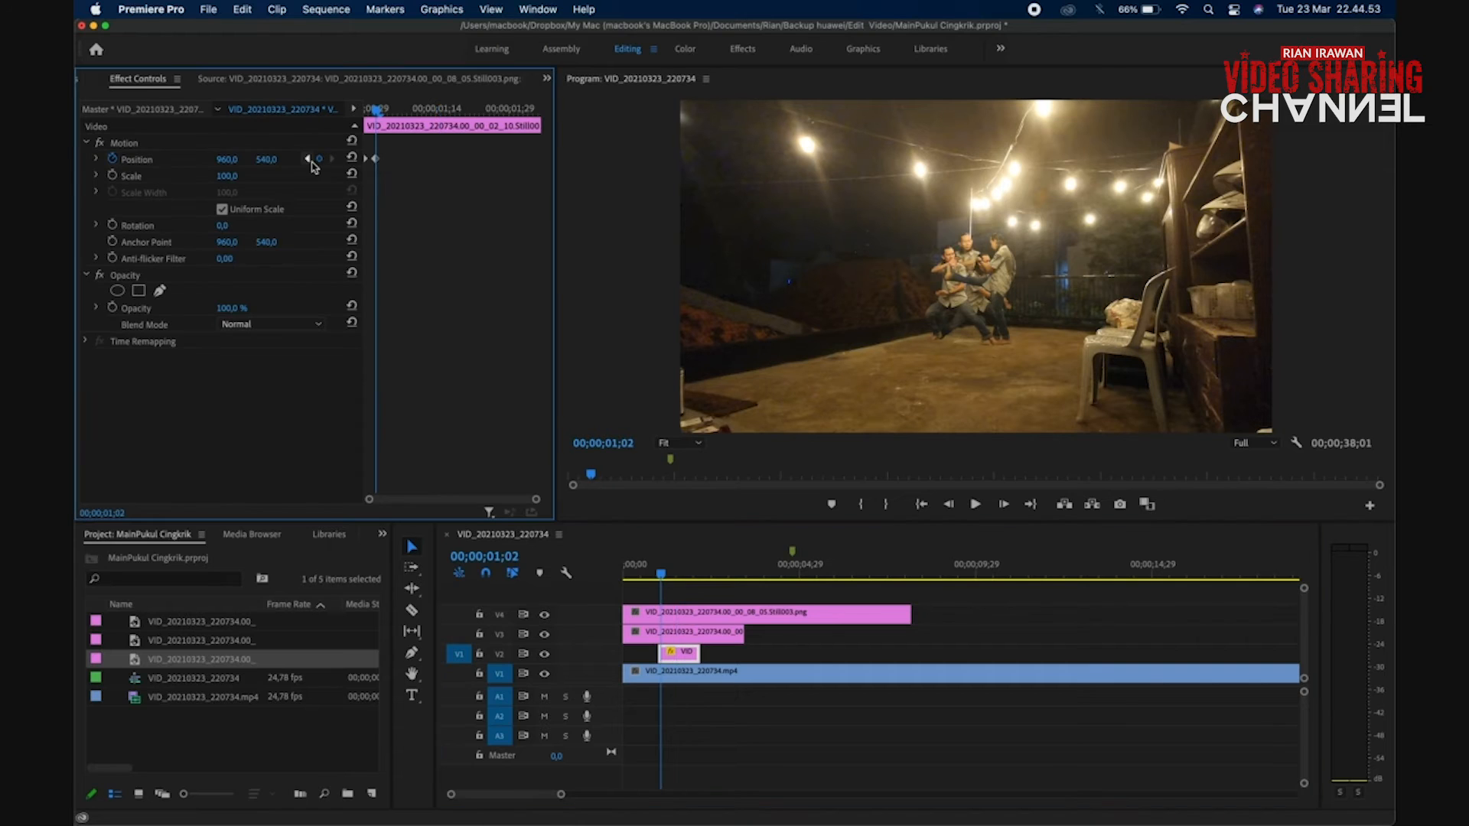
pyautogui.moveTo(378, 159); pyautogui.dragTo(360, 119)
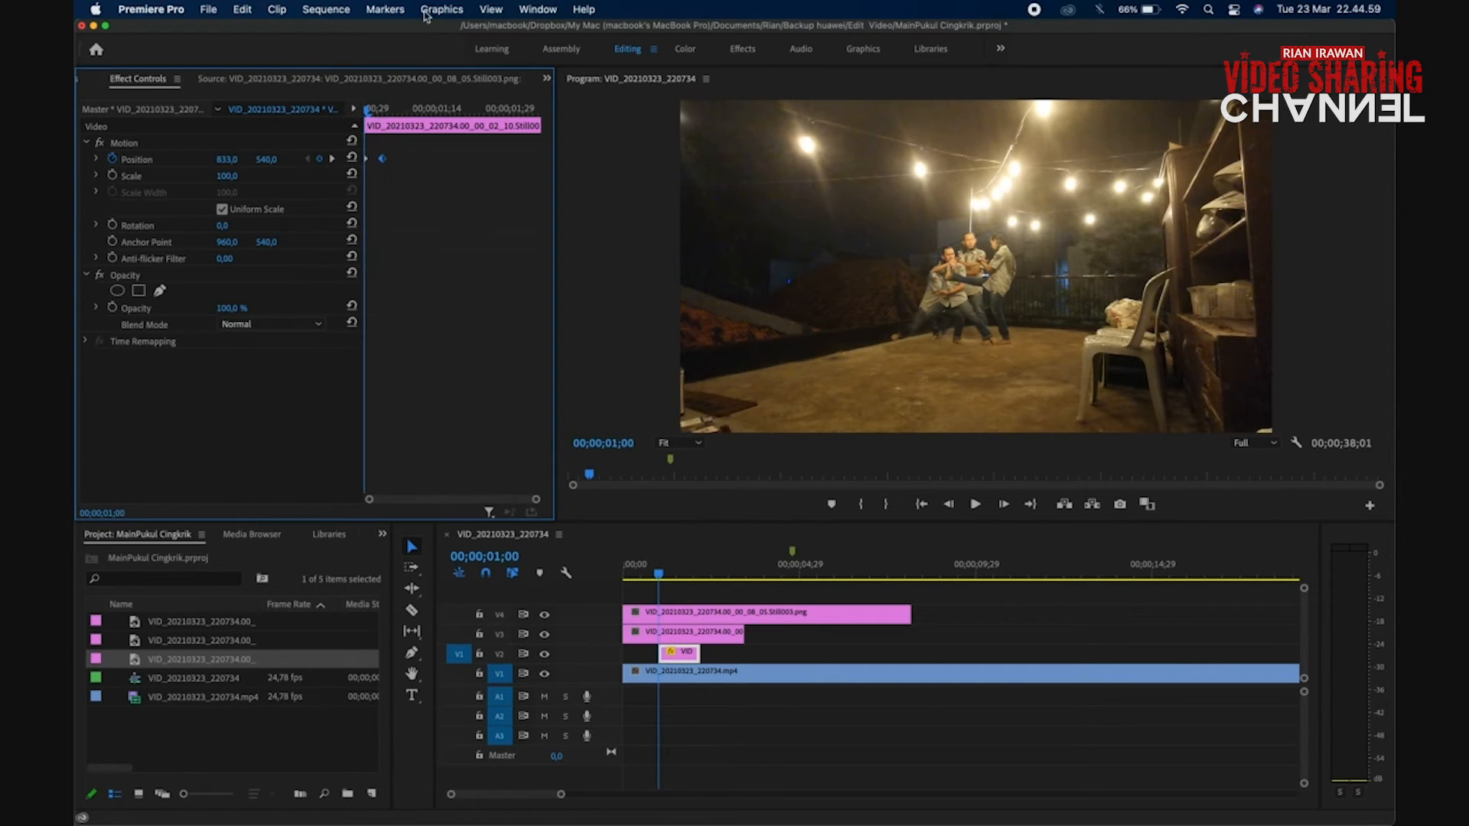
# Find Gaussian Blur among the Blur & Sharpen video effects and apply it to the V2 still
pyautogui.click(545, 80)
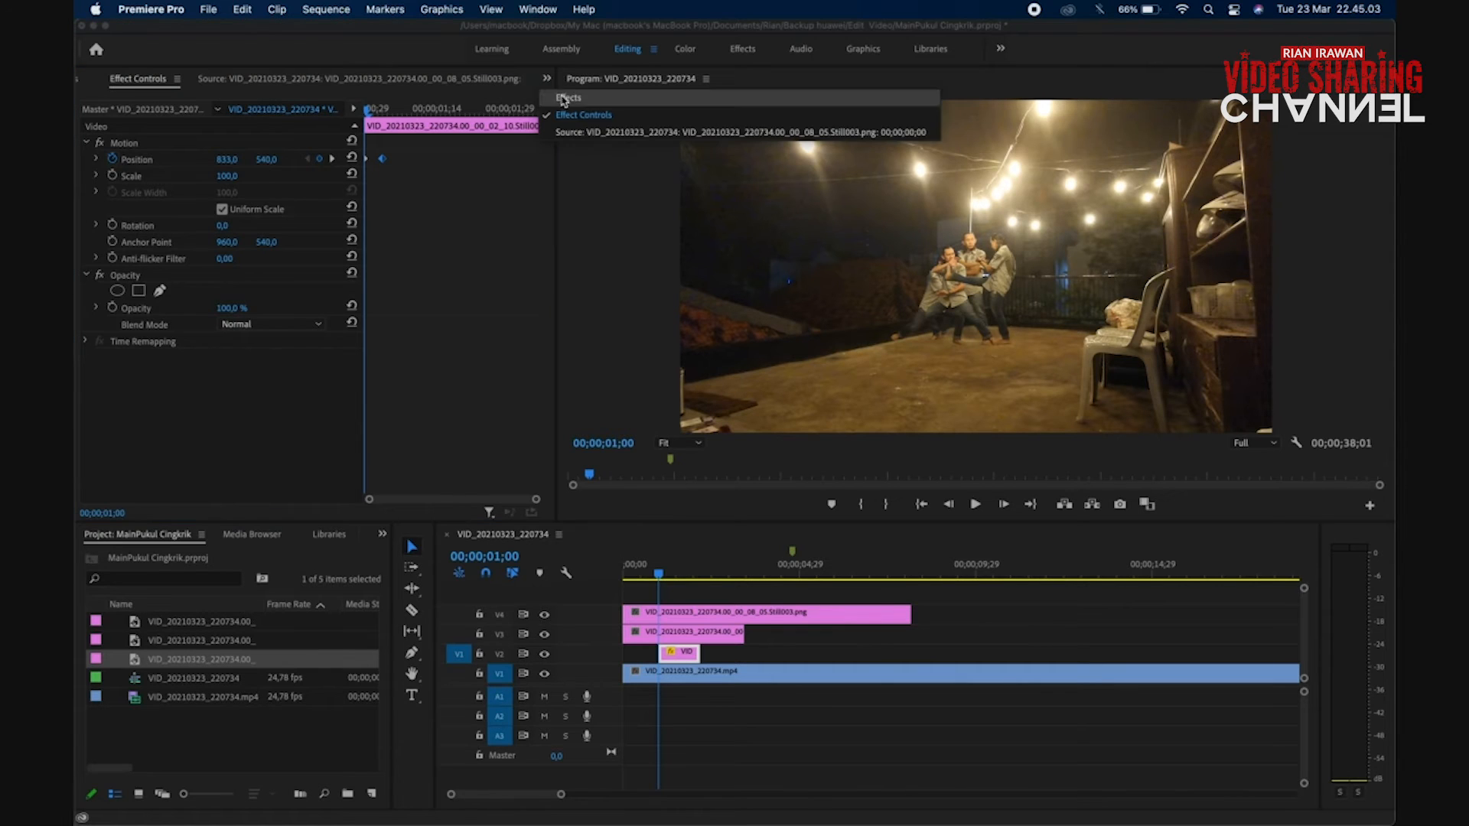
pyautogui.click(563, 101)
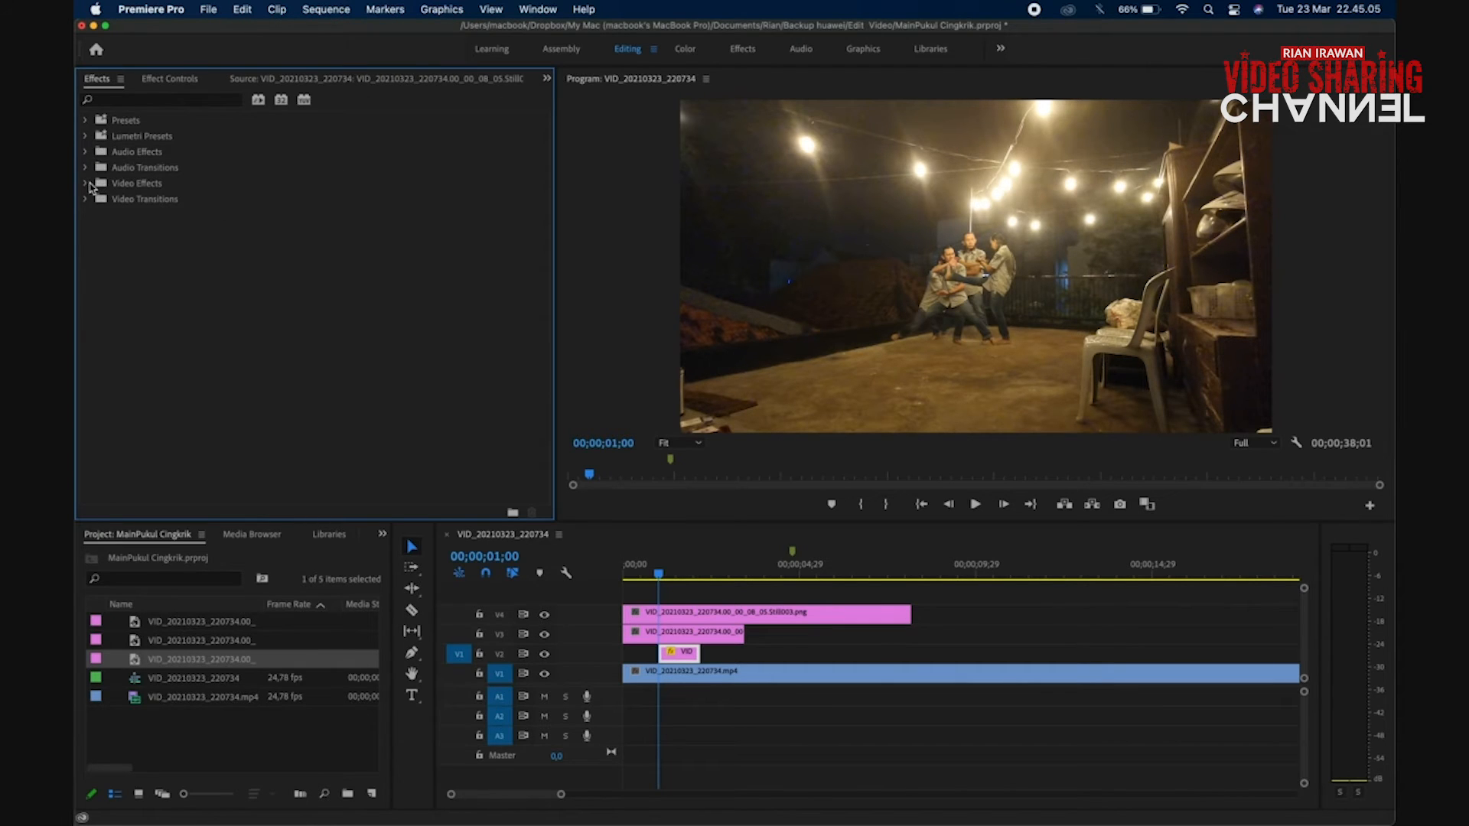
pyautogui.click(86, 184)
pyautogui.click(95, 215)
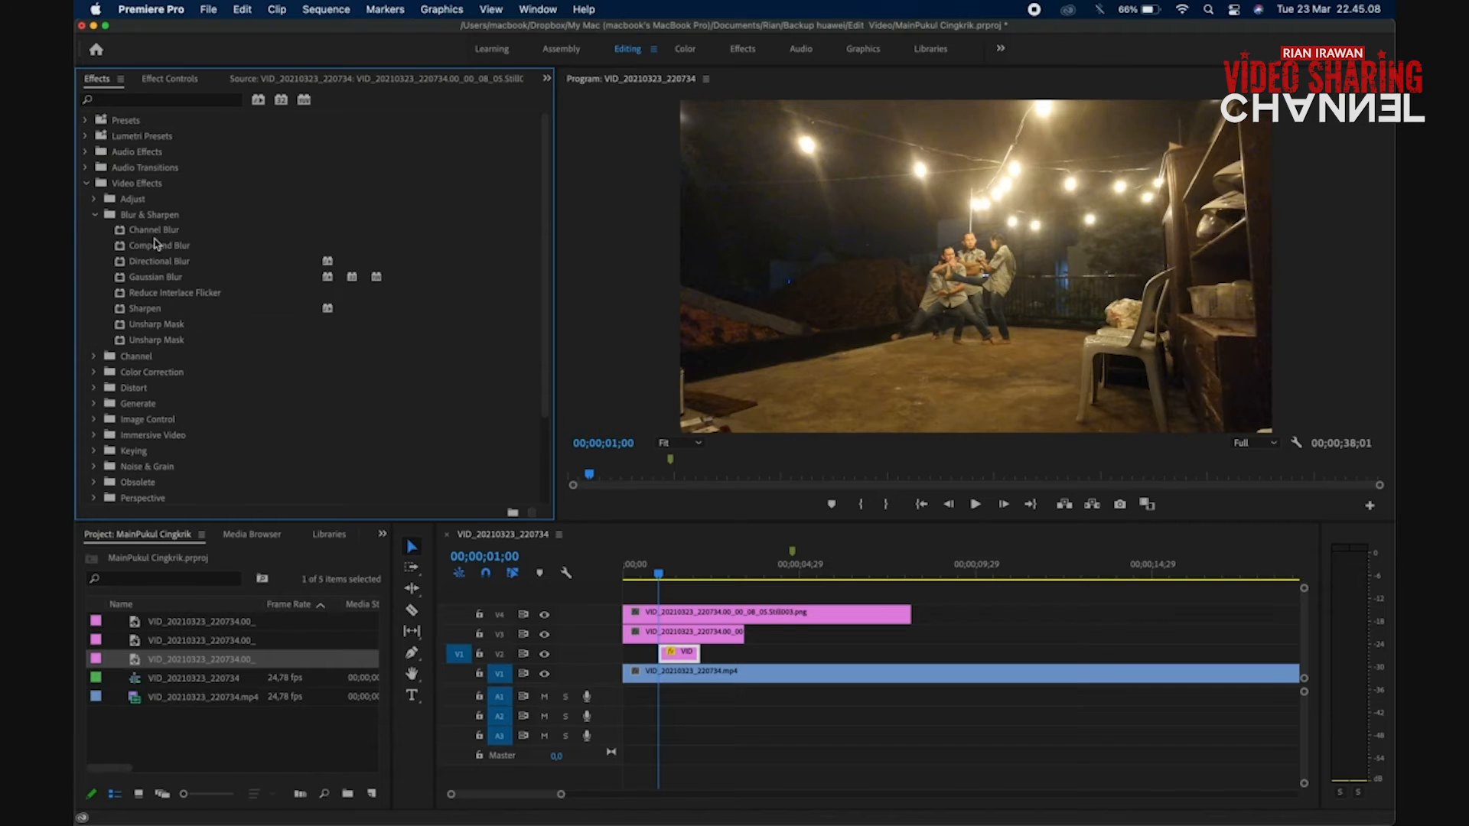
pyautogui.rightClick(159, 283)
pyautogui.click(143, 283)
pyautogui.moveTo(143, 282); pyautogui.dragTo(681, 656)
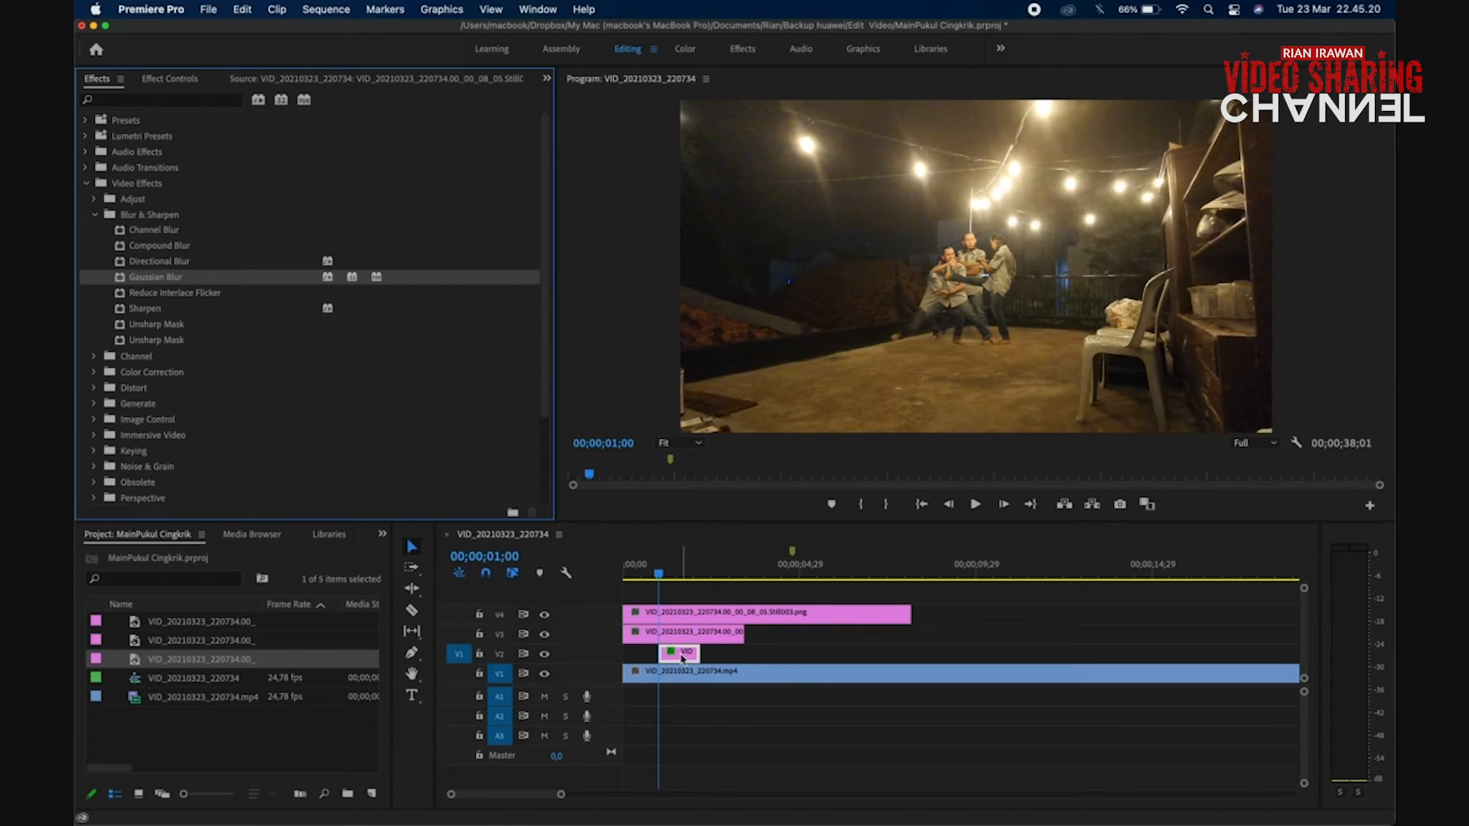
# Set the V2 still's Gaussian Blur to Horizontal and keyframe Blurriness from 50 at 00;00;01;00 to 0 at 00;00;01;04
pyautogui.click(182, 80)
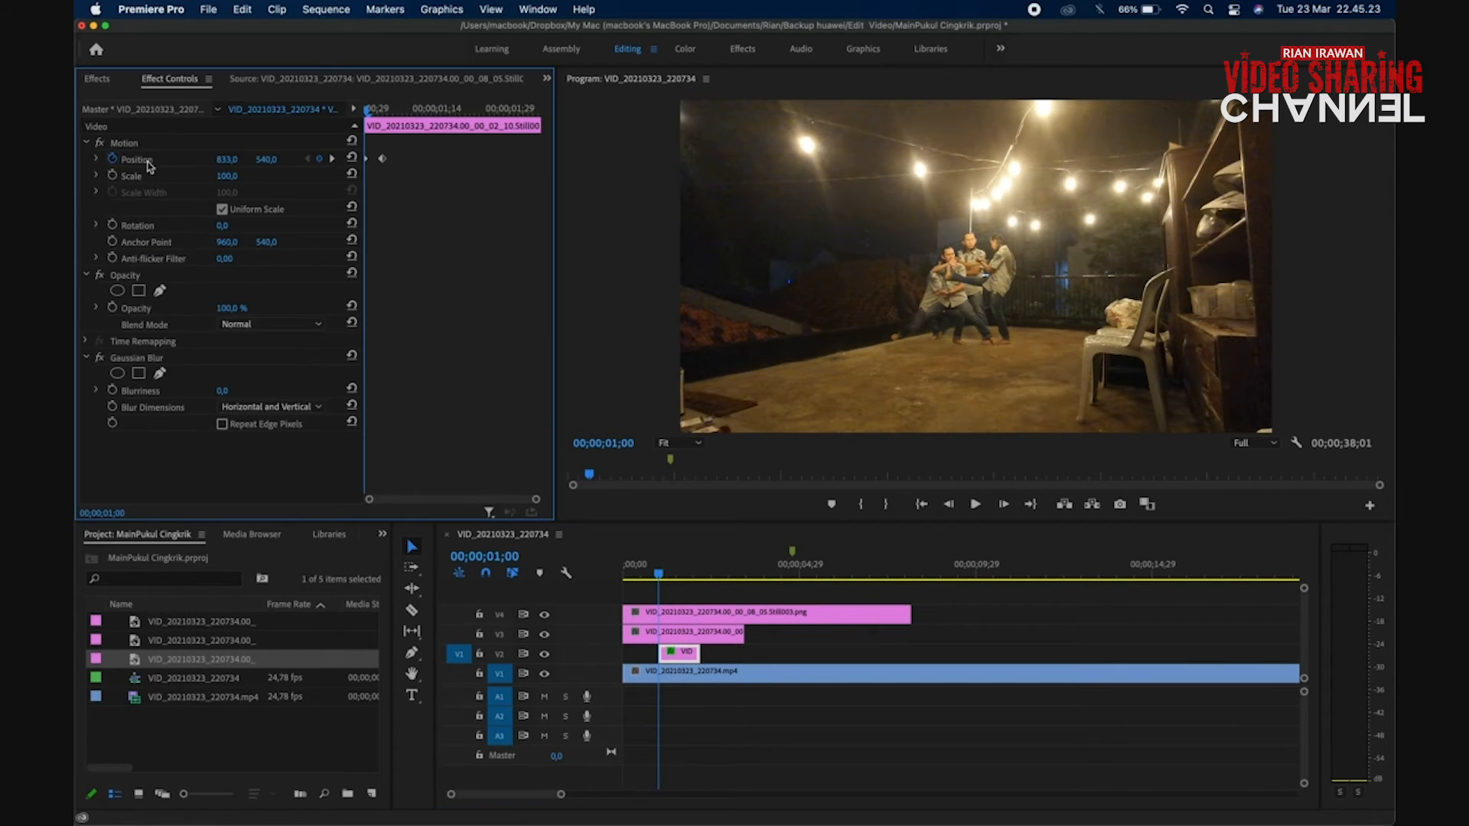
pyautogui.click(284, 408)
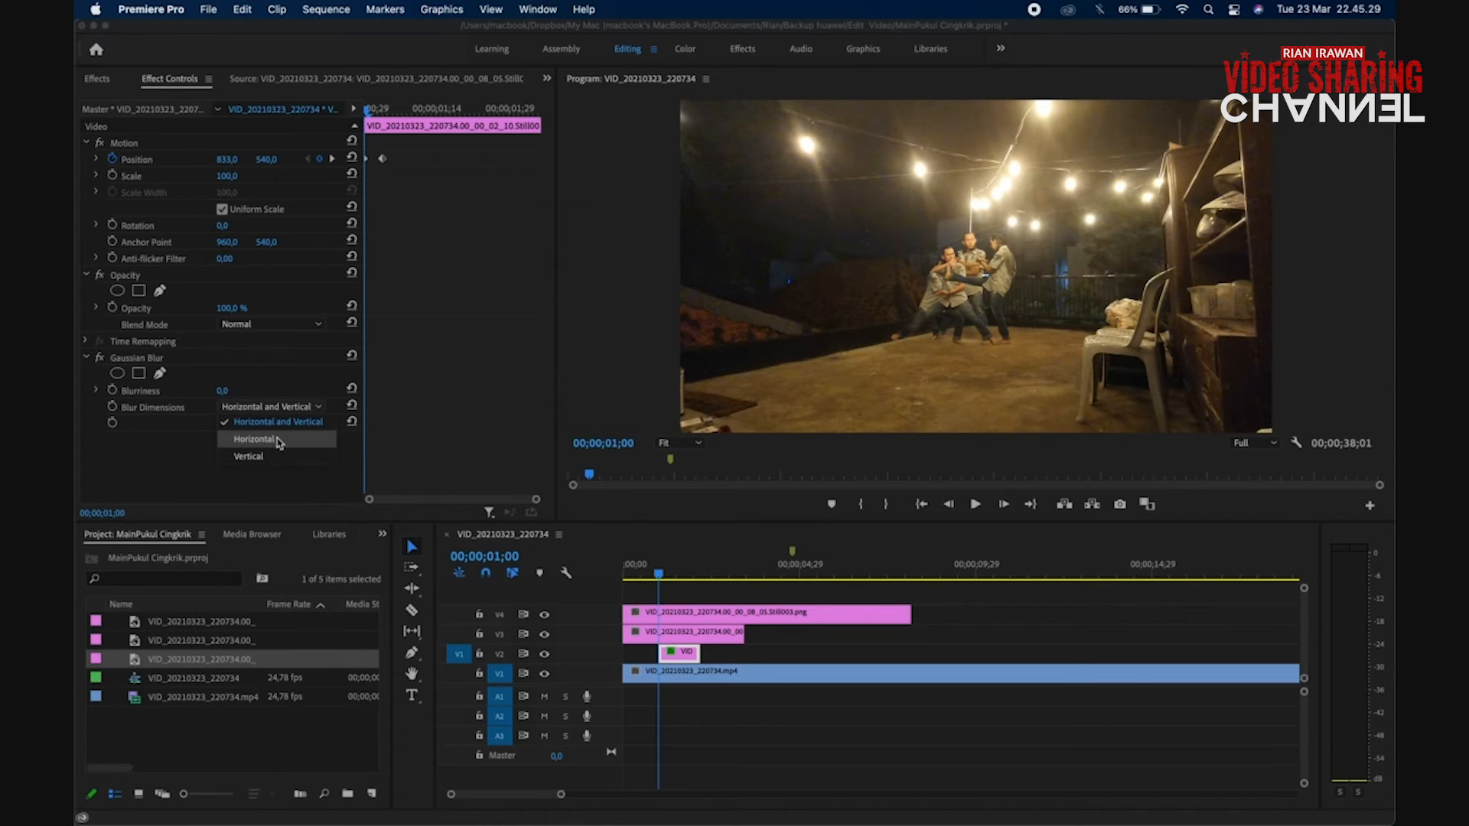
pyautogui.click(280, 439)
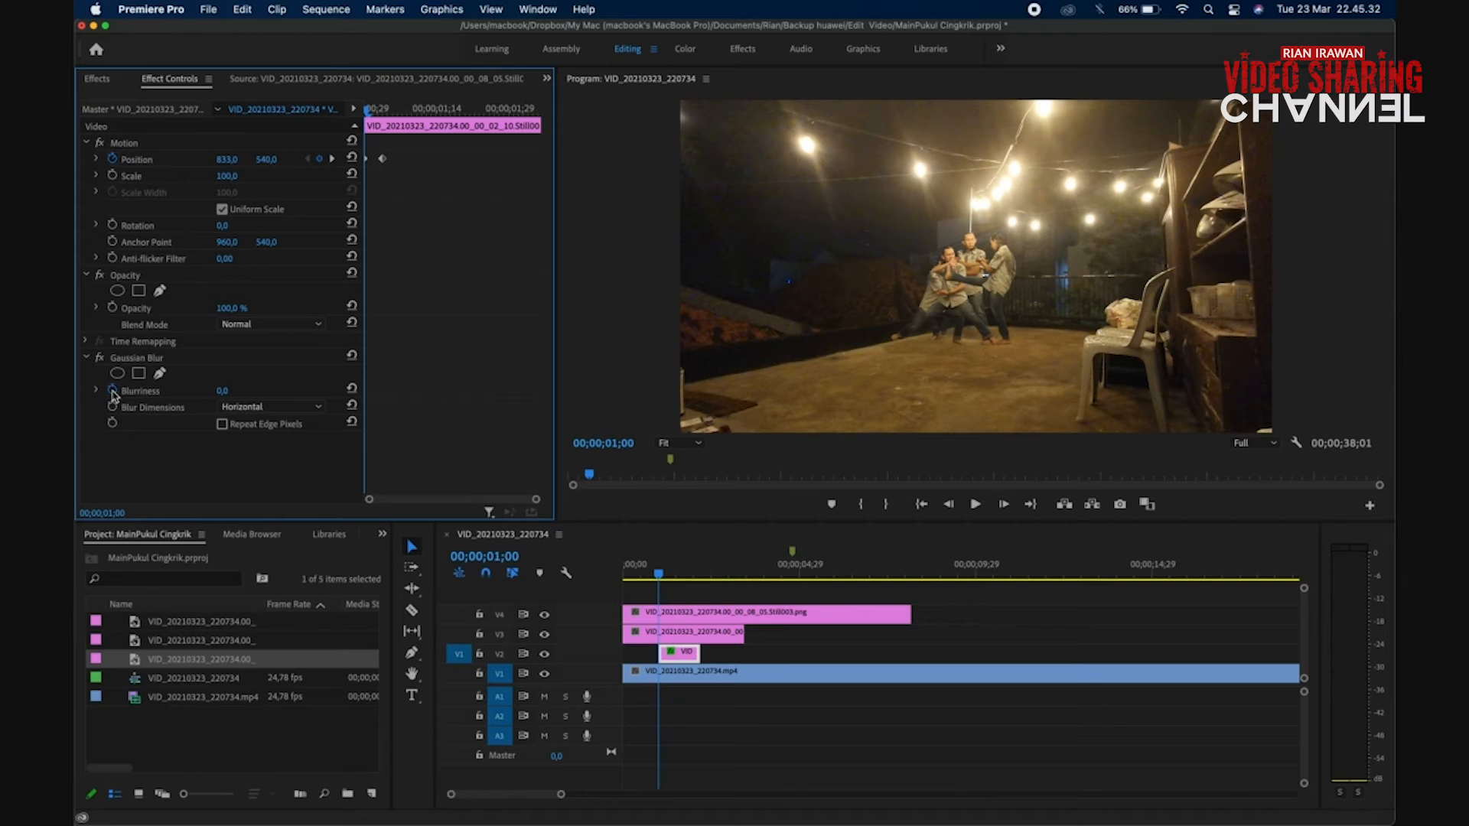
pyautogui.click(112, 392)
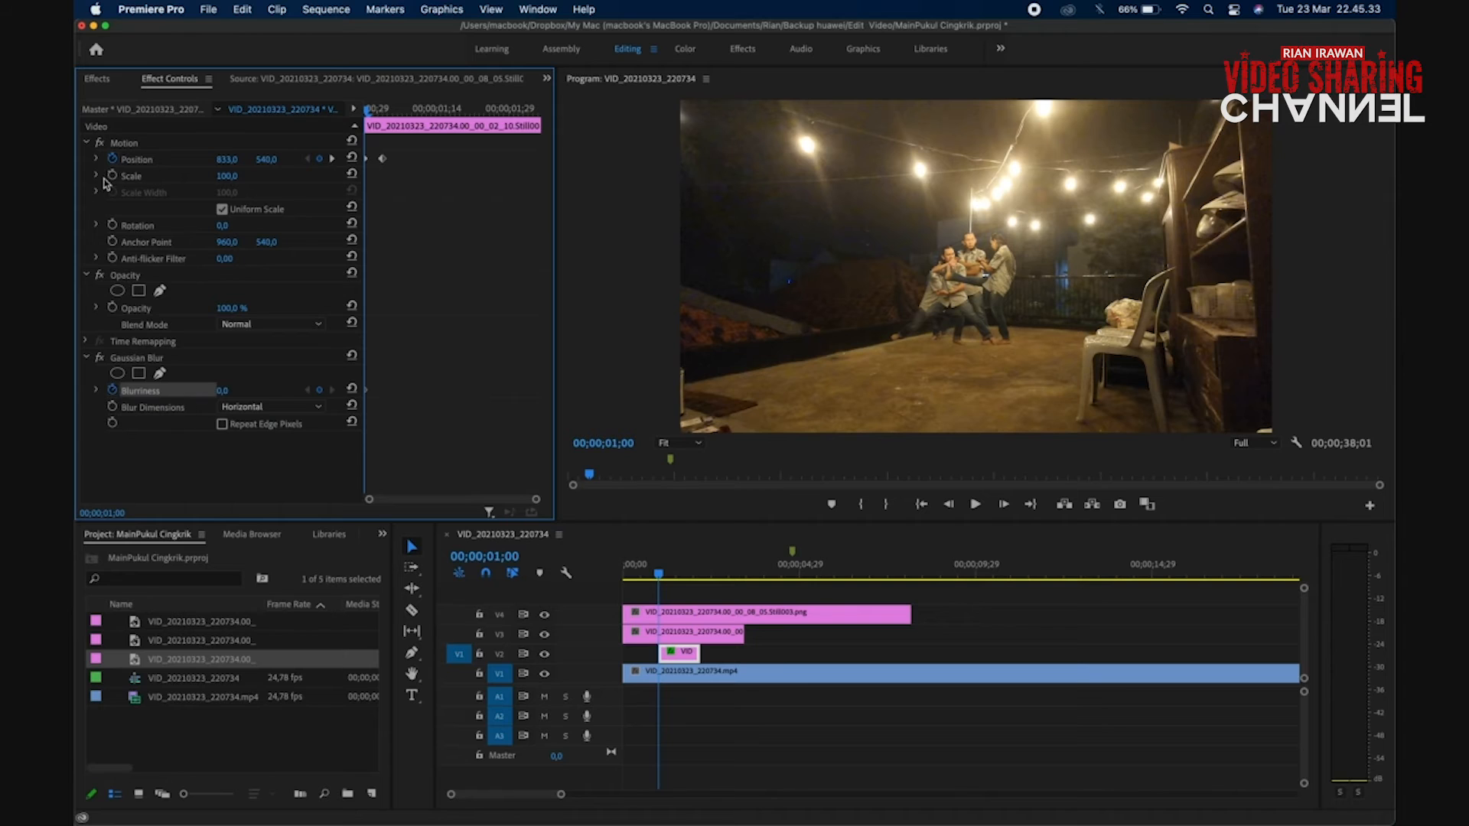
pyautogui.click(332, 158)
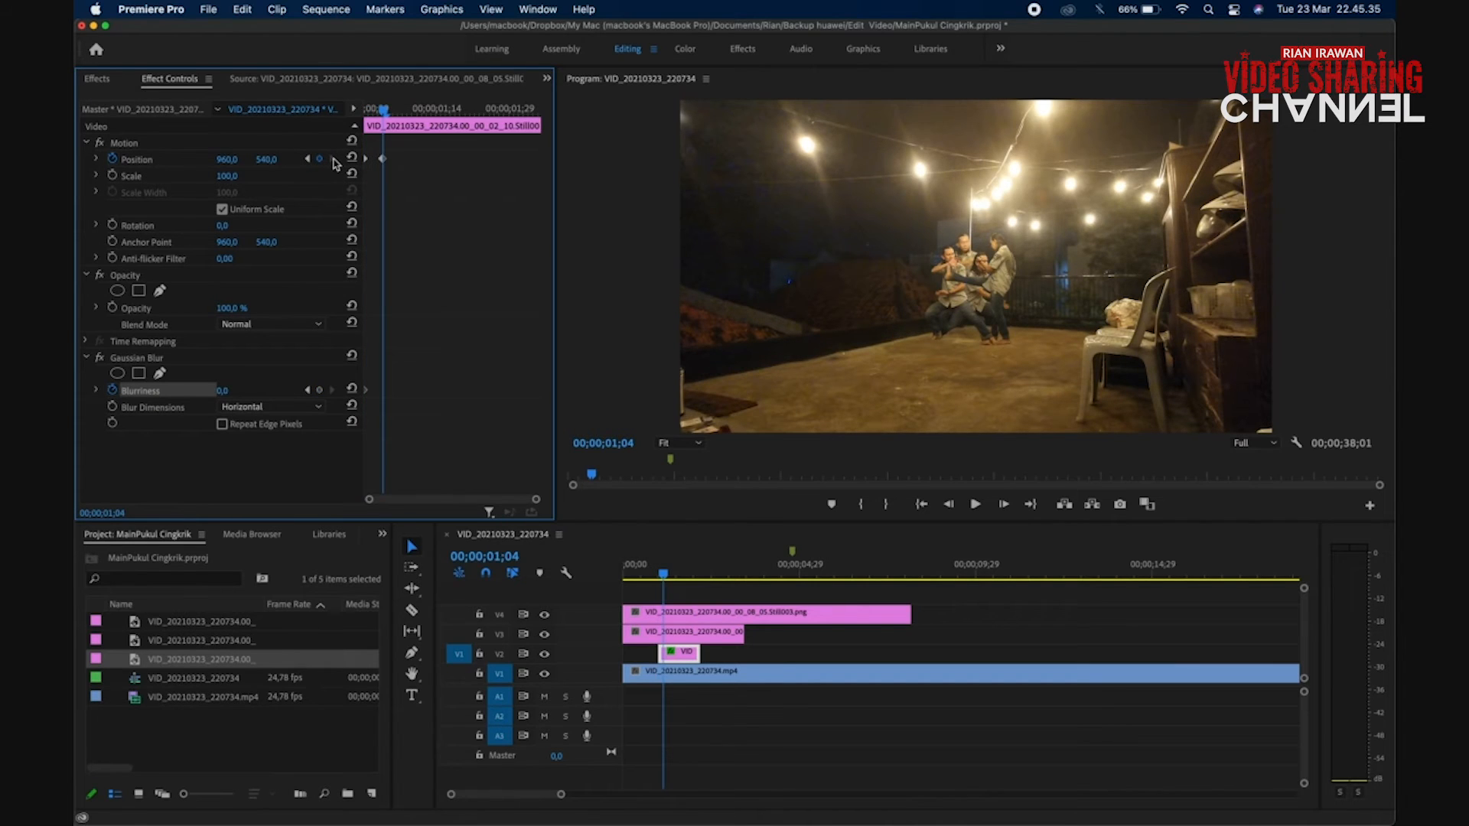
pyautogui.click(307, 390)
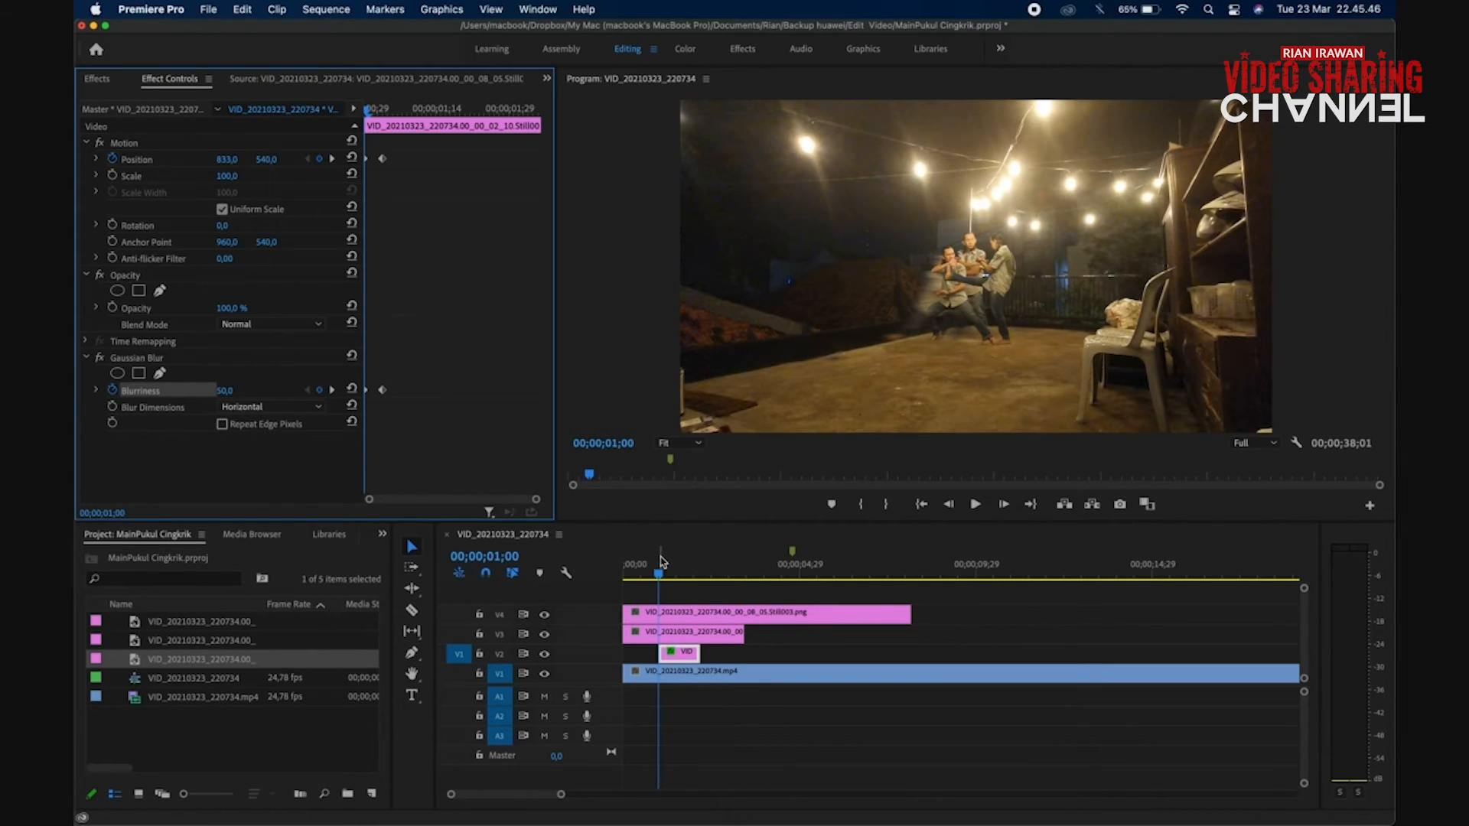
# Add Position keyframes to the V3 still at 00;00;02;06 and a few frames further on, and return to the first keyframe
pyautogui.moveTo(663, 562); pyautogui.dragTo(701, 586)
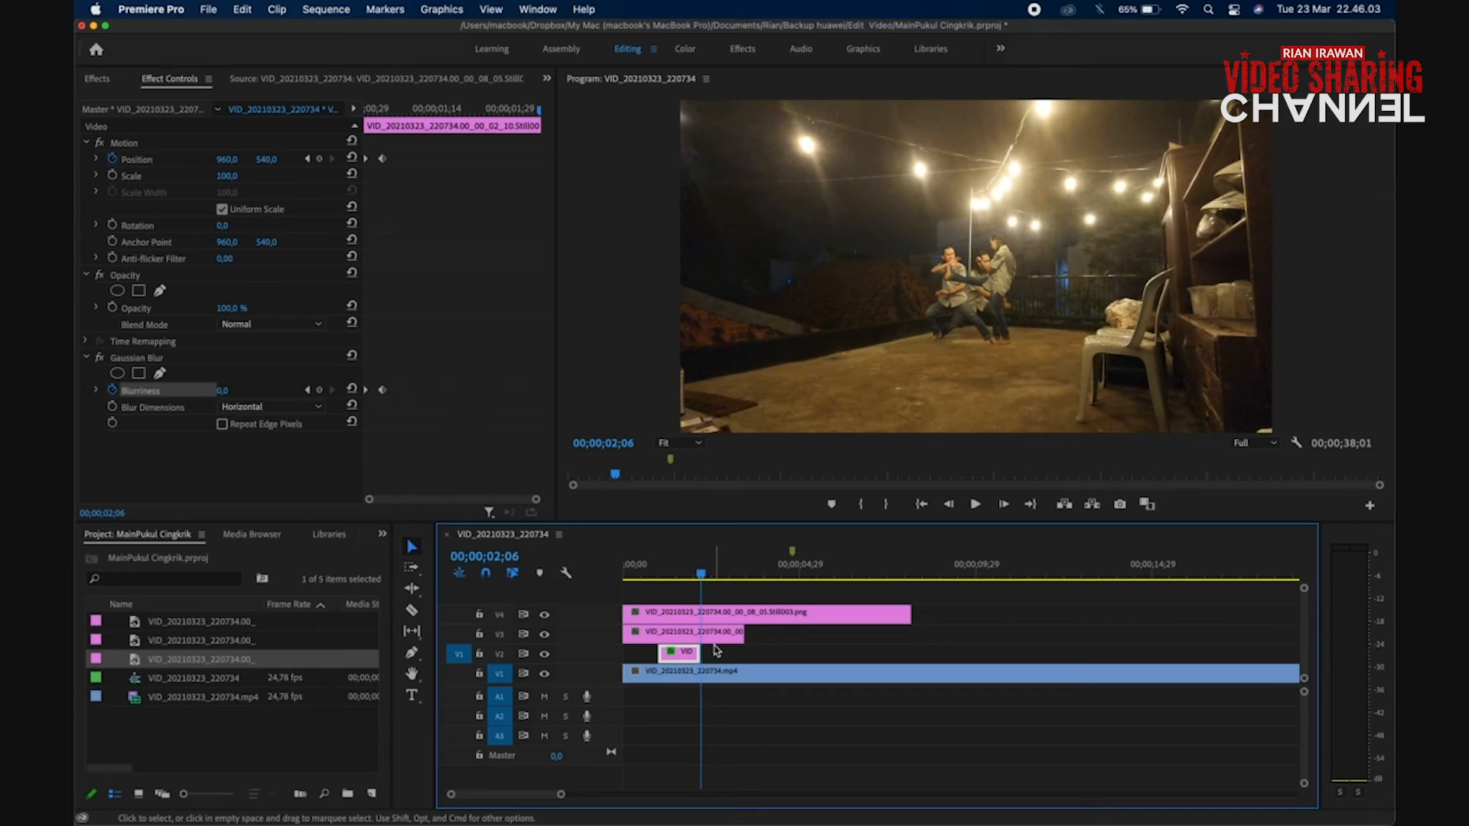
pyautogui.click(704, 632)
pyautogui.click(112, 159)
pyautogui.press('Right')
pyautogui.press('Right')
pyautogui.press('Right')
pyautogui.press('Right')
pyautogui.press('Right')
pyautogui.press('Right')
pyautogui.press('Right')
pyautogui.press('Right')
pyautogui.click(319, 159)
pyautogui.click(307, 159)
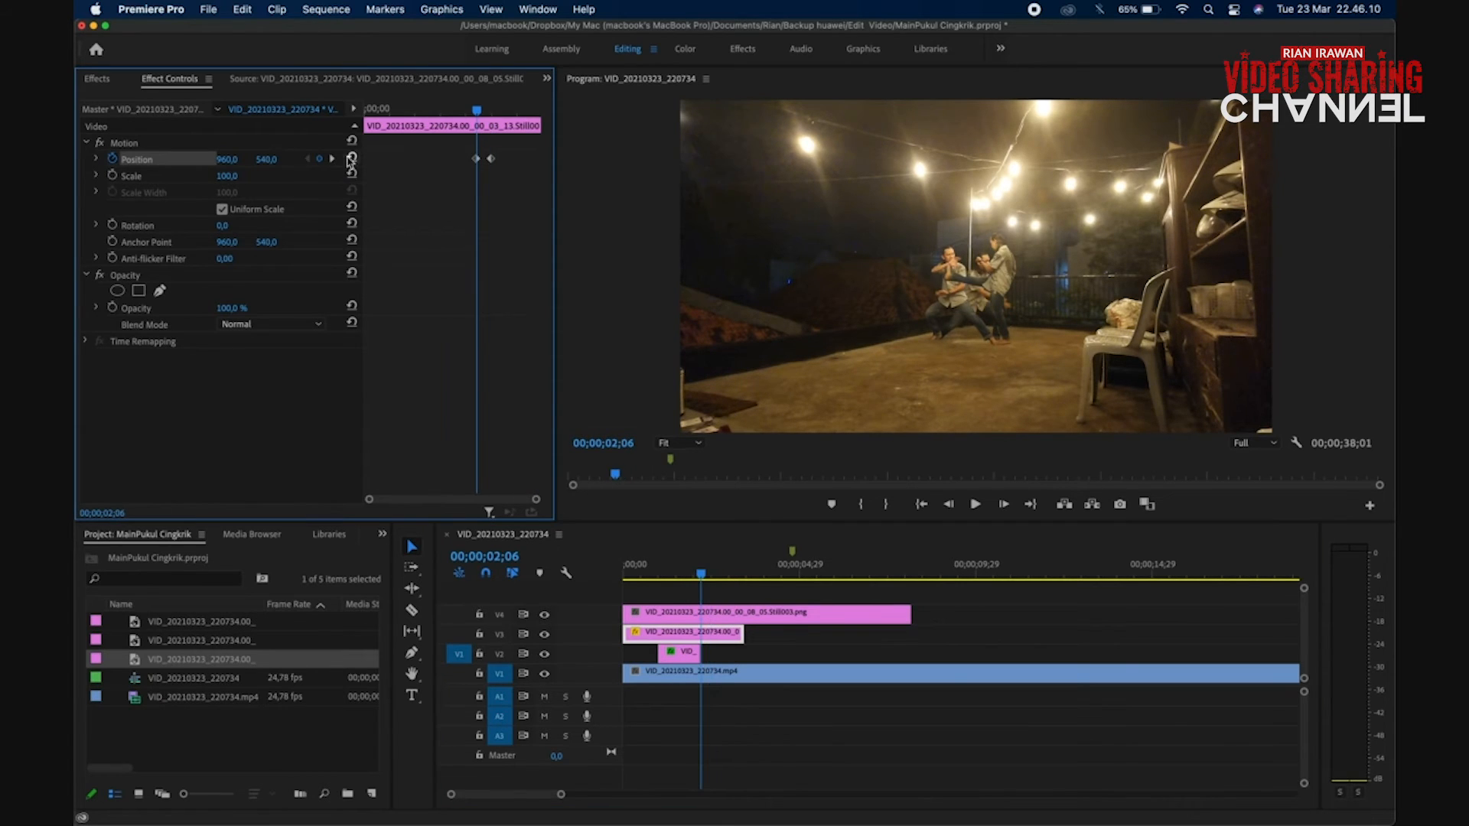
# Set the V3 still's first Position keyframe to 852, 540 and shift both keyframes slightly earlier, starting at 00;00;02;04
pyautogui.moveTo(227, 160); pyautogui.dragTo(148, 160)
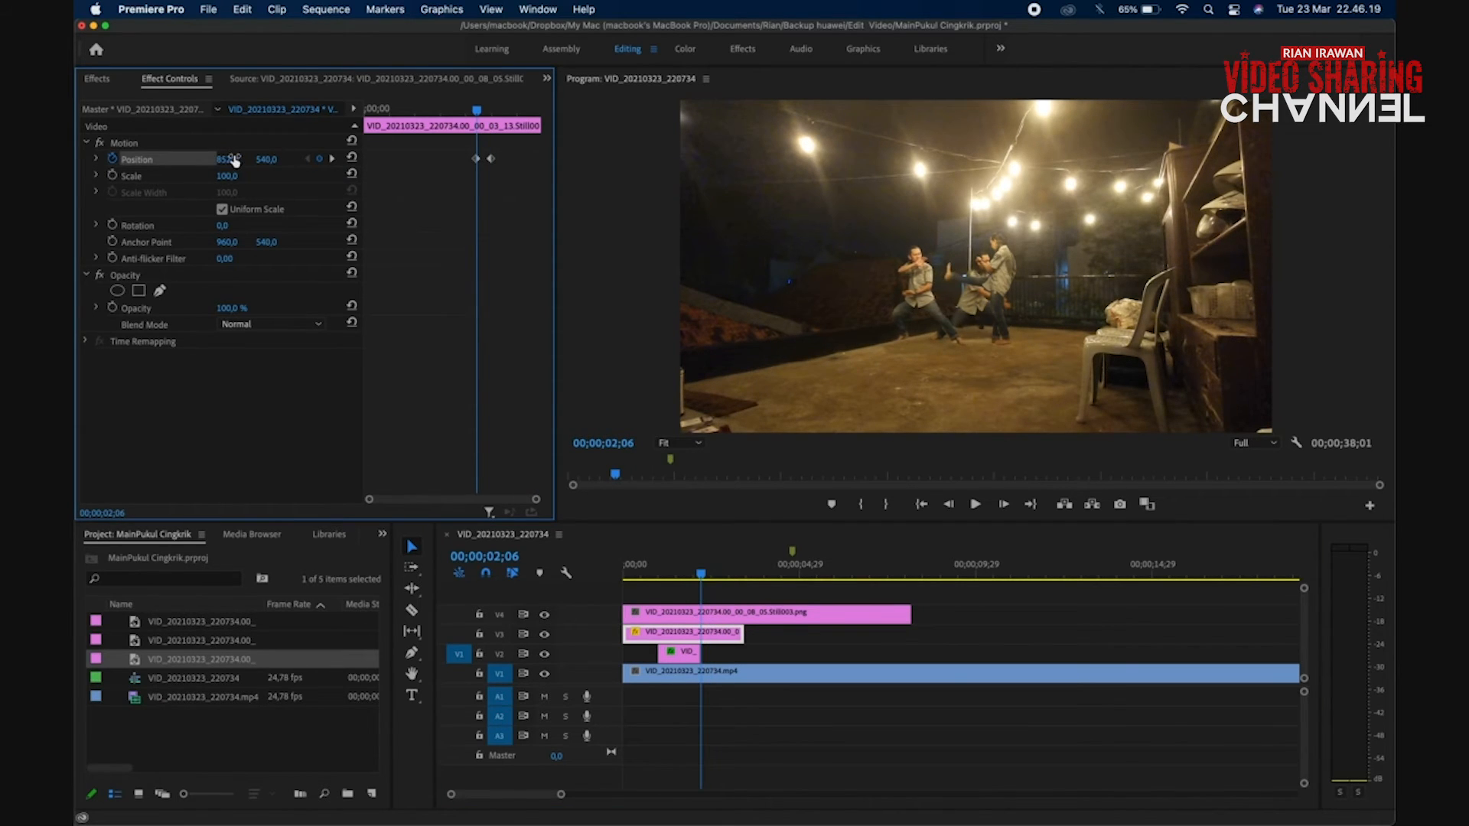
pyautogui.moveTo(477, 111)
pyautogui.mouseDown()
pyautogui.moveTo(456, 113)
pyautogui.moveTo(502, 113)
pyautogui.mouseUp()
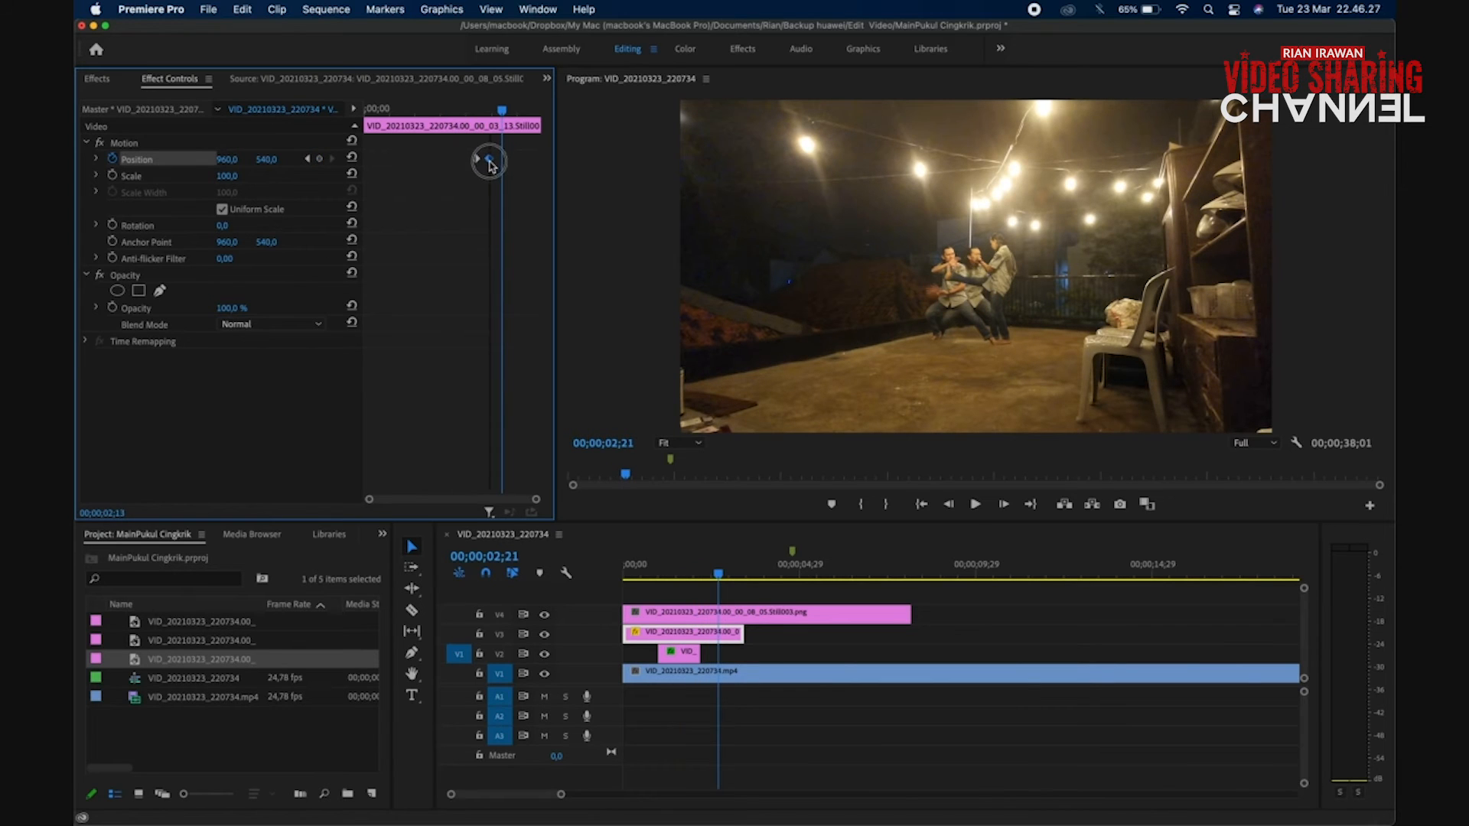
pyautogui.press('space')
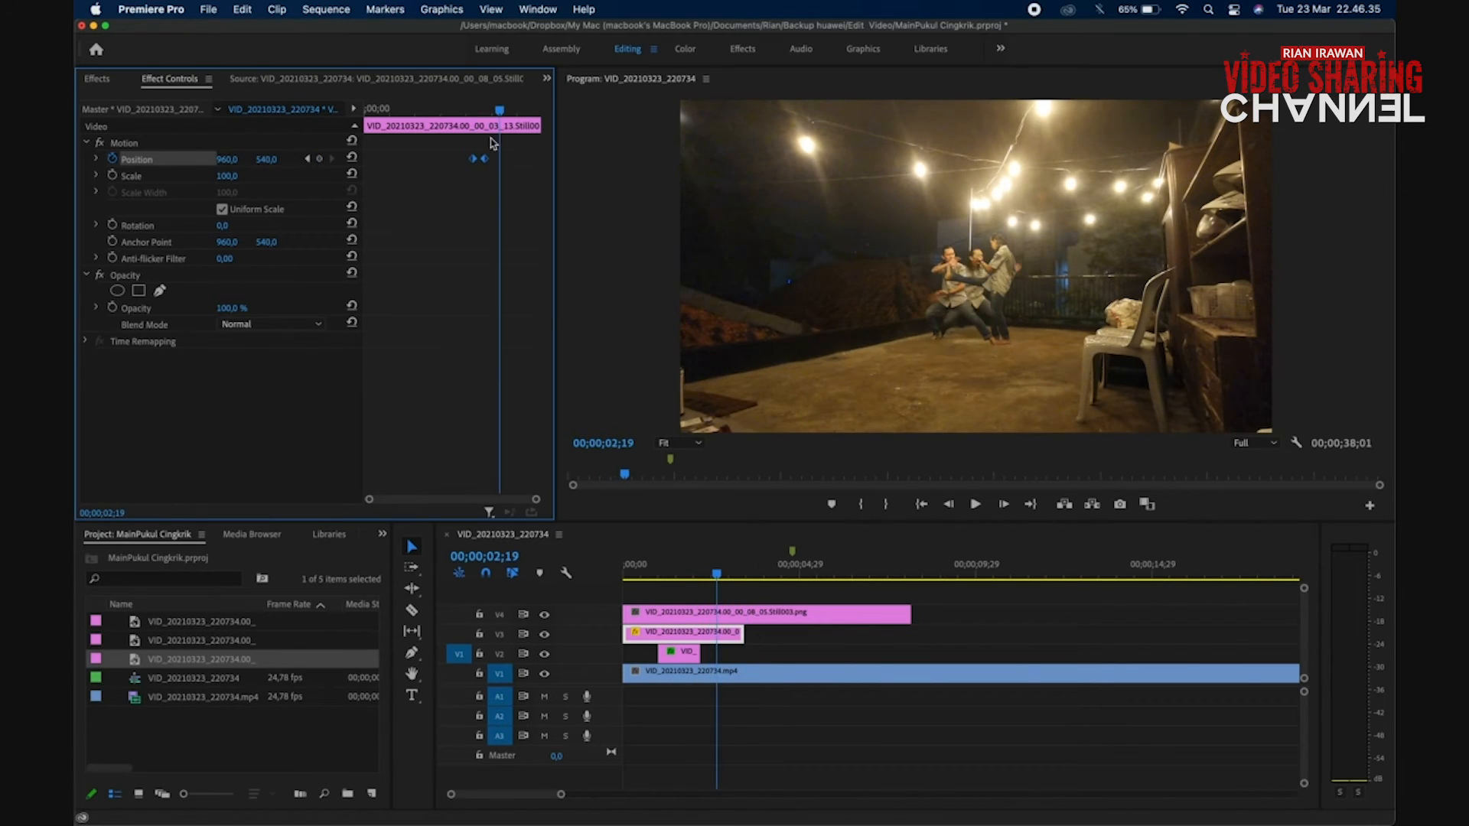
# Split the V3 still at its first Position keyframe, 00;00;02;04, and delete the part before the cut
pyautogui.click(307, 159)
pyautogui.click(412, 610)
pyautogui.click(700, 632)
pyautogui.click(411, 546)
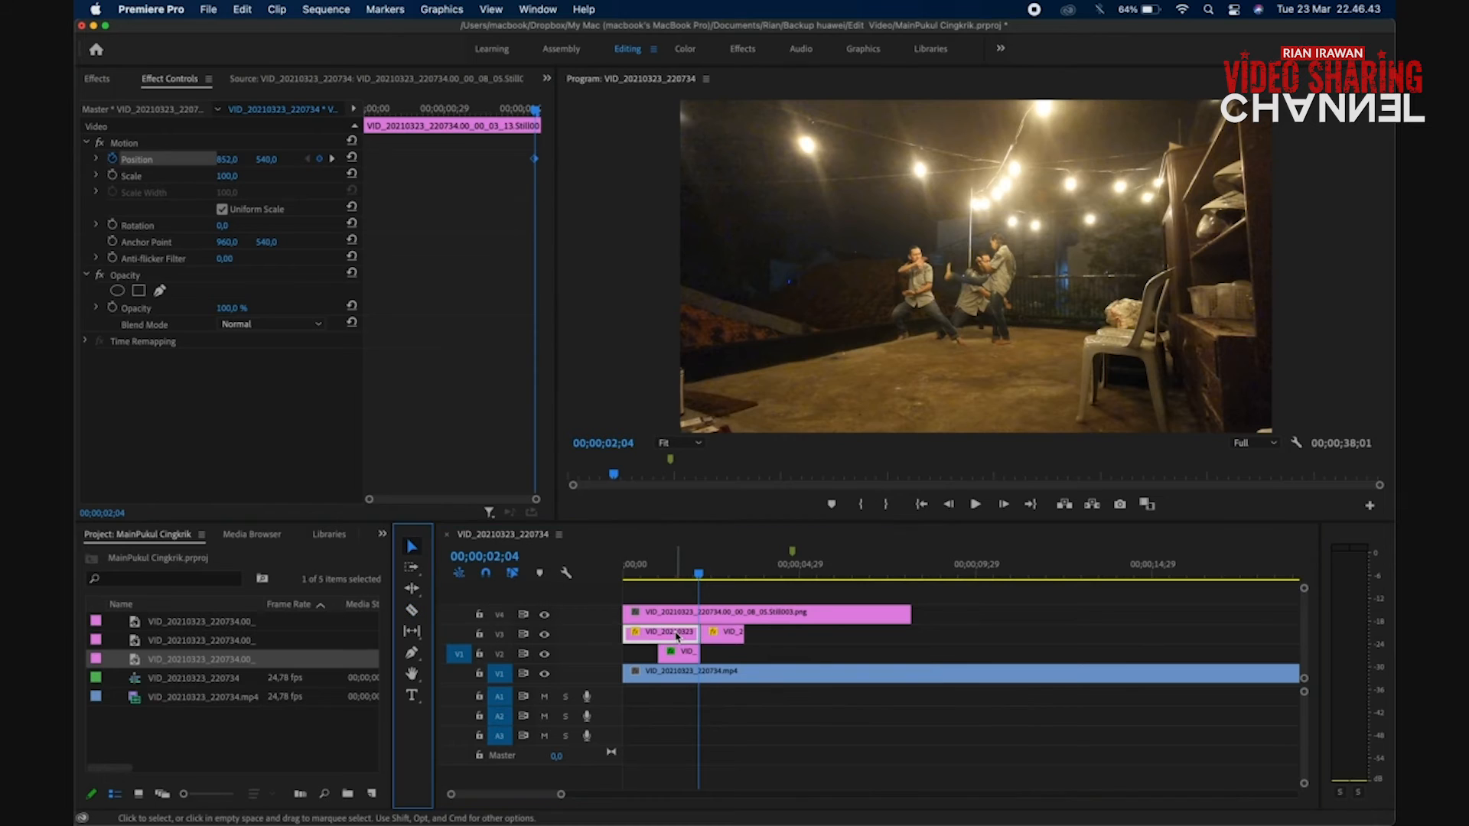
pyautogui.click(678, 635)
pyautogui.press('Delete')
# Select the remaining V3 still and add a Position keyframe at its start, 00;00;02;06
pyautogui.click(727, 635)
pyautogui.click(367, 110)
pyautogui.click(320, 159)
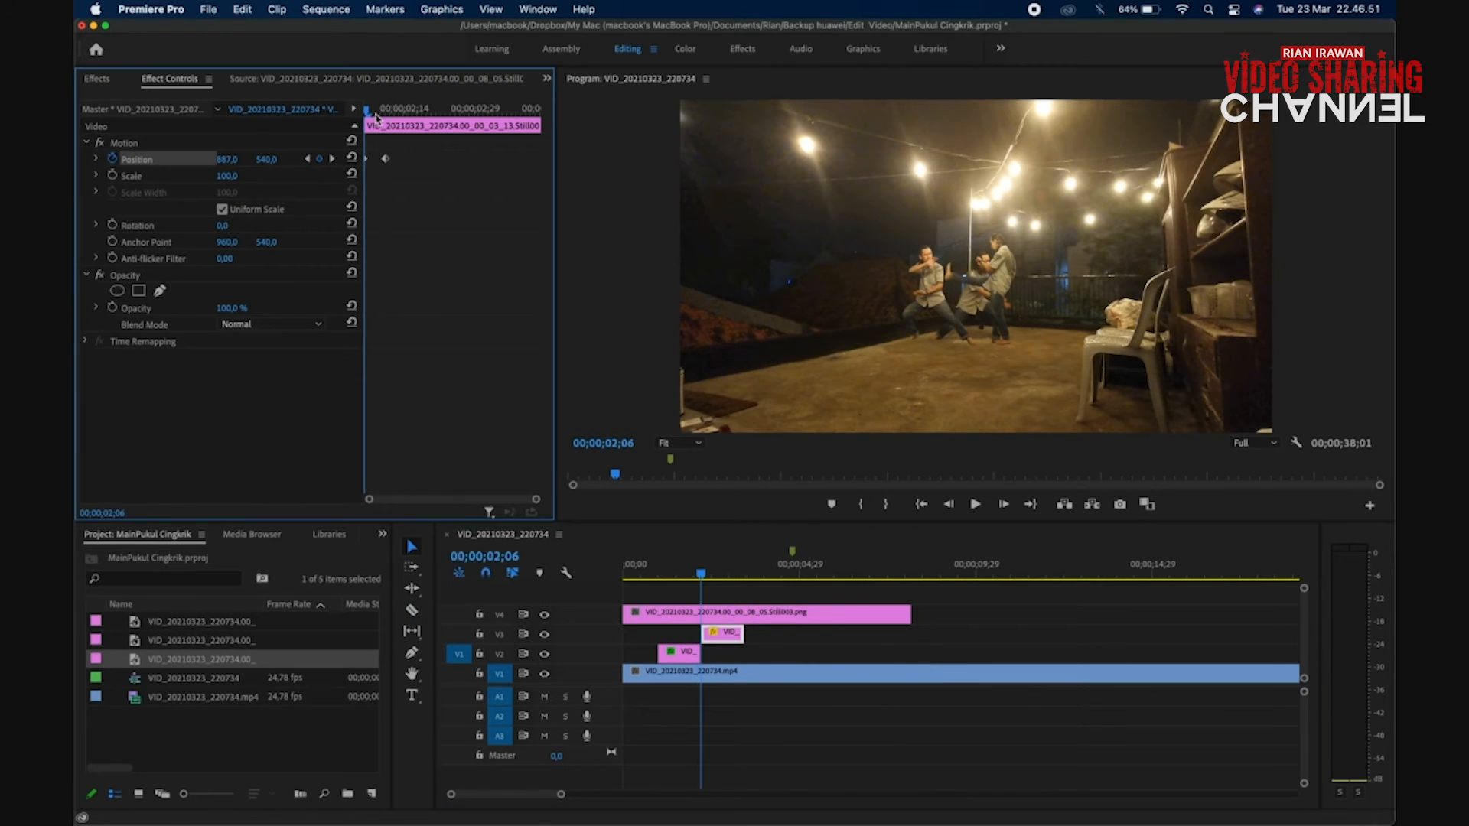
# Apply Gaussian Blur to the V3 still and set its Blur Dimensions to Horizontal
pyautogui.click(97, 78)
pyautogui.moveTo(214, 278); pyautogui.dragTo(727, 633)
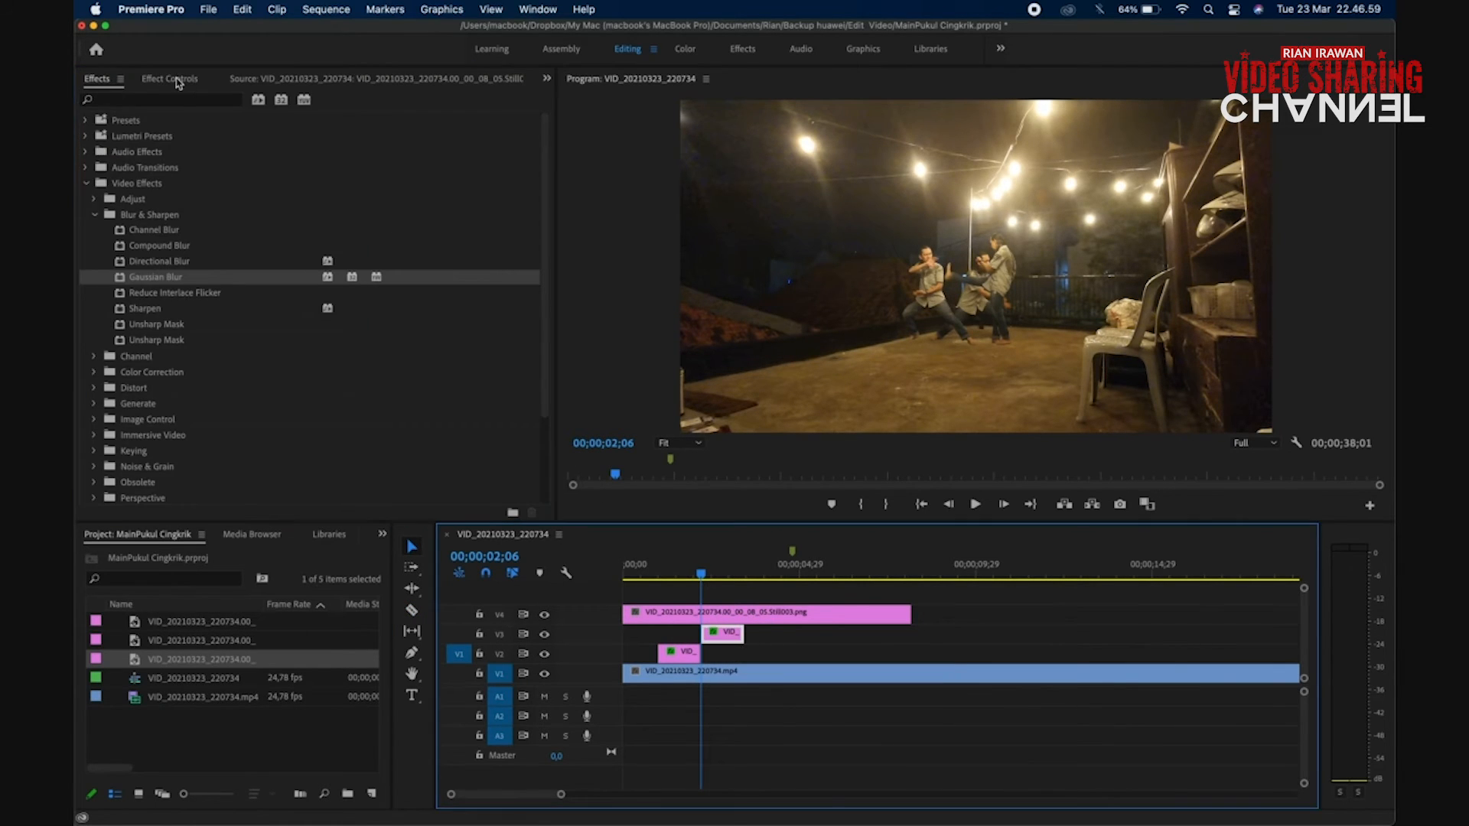
pyautogui.click(169, 78)
pyautogui.click(266, 407)
pyautogui.click(270, 439)
# Keyframe the V3 still's Blurriness from 50 at 00;00;02;06 to 0 at 00;00;02;11
pyautogui.click(112, 390)
pyautogui.click(332, 159)
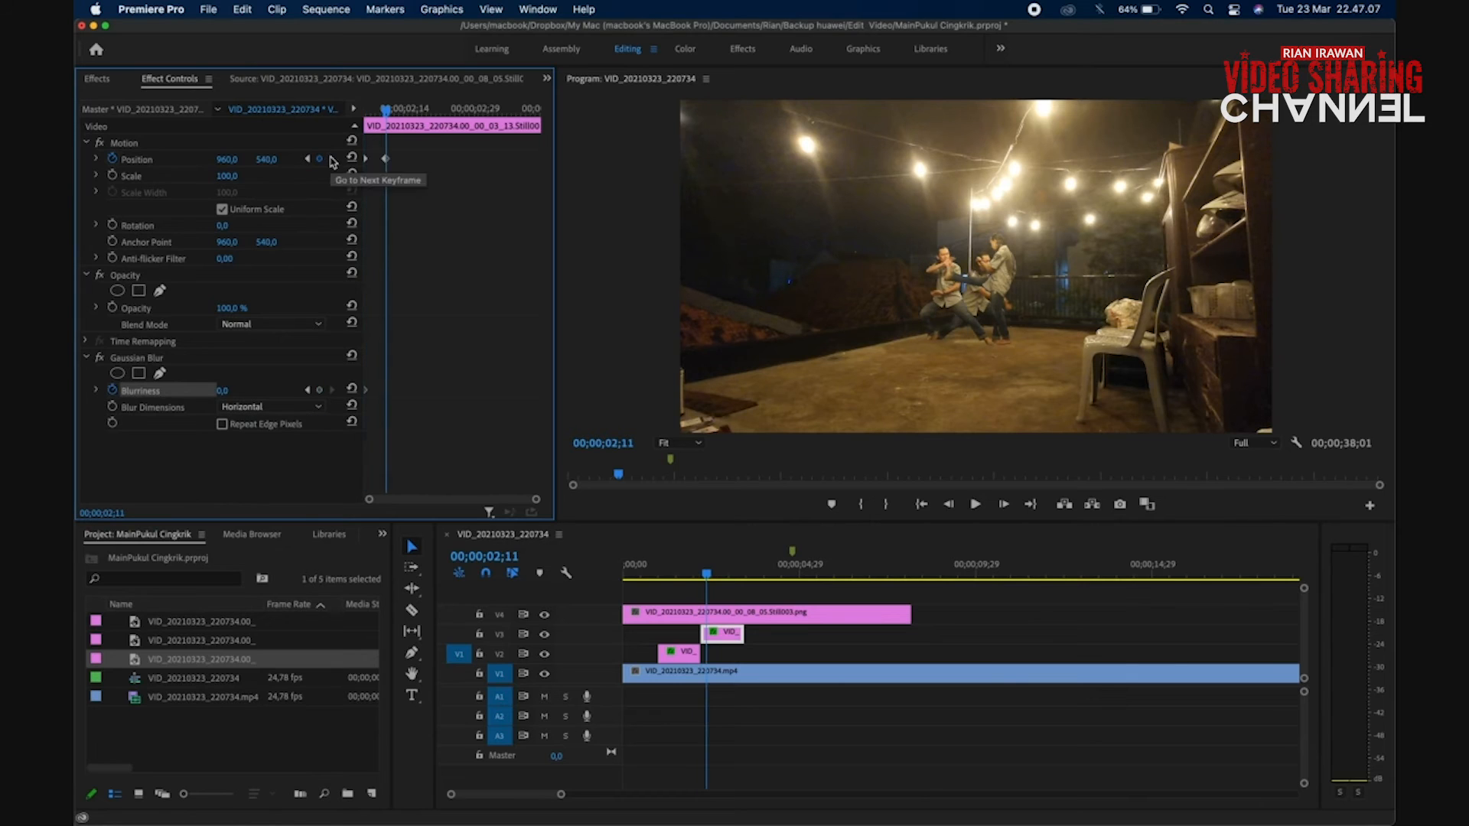
pyautogui.click(320, 390)
pyautogui.click(308, 390)
pyautogui.press('Return')
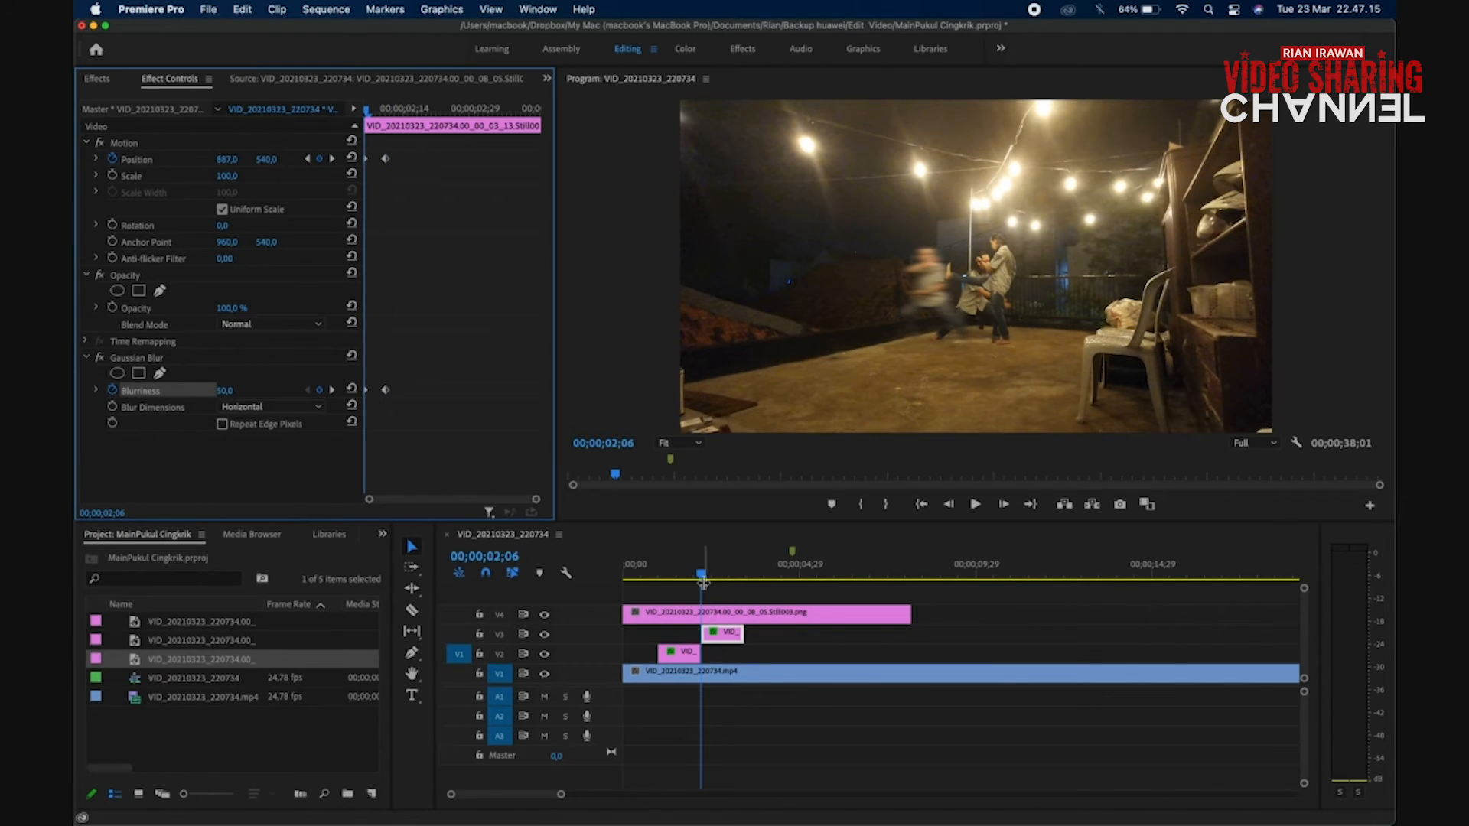
# Select the V4 still and keyframe its Position from 1126, 540 at 00;00;05;26 to 960, 540 shortly after
pyautogui.moveTo(701, 574); pyautogui.dragTo(849, 575)
pyautogui.click(841, 613)
pyautogui.moveTo(502, 110); pyautogui.dragTo(494, 116)
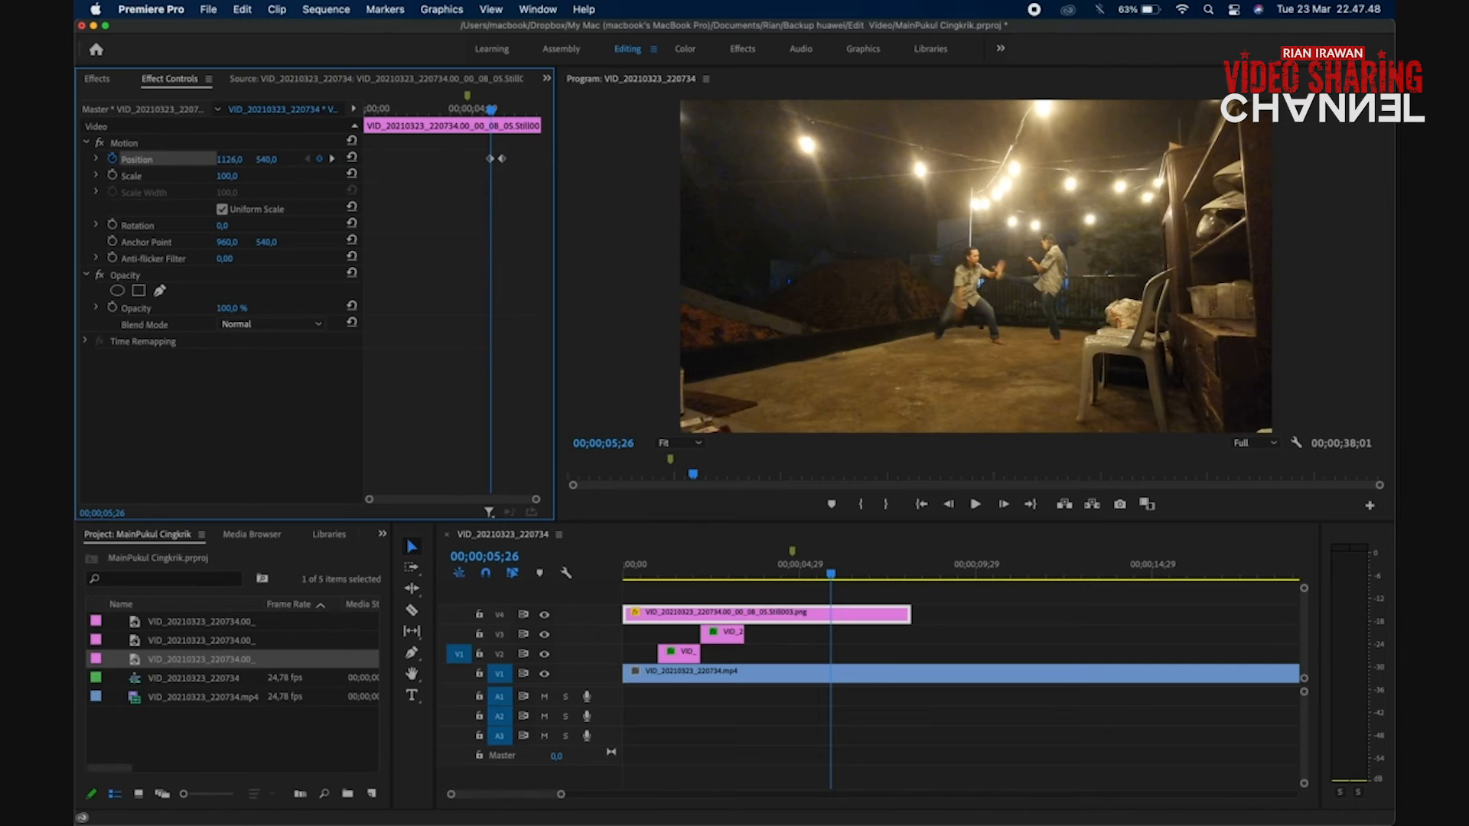
# Move the V4 still's second Position keyframe earlier, to 00;00;06;04, and preview the motion
pyautogui.press('space')
pyautogui.press('space')
pyautogui.moveTo(503, 160); pyautogui.dragTo(495, 160)
pyautogui.click(485, 111)
pyautogui.press('space')
pyautogui.press('space')
pyautogui.press('=')
pyautogui.press('=')
pyautogui.press('Left')
pyautogui.press('Left')
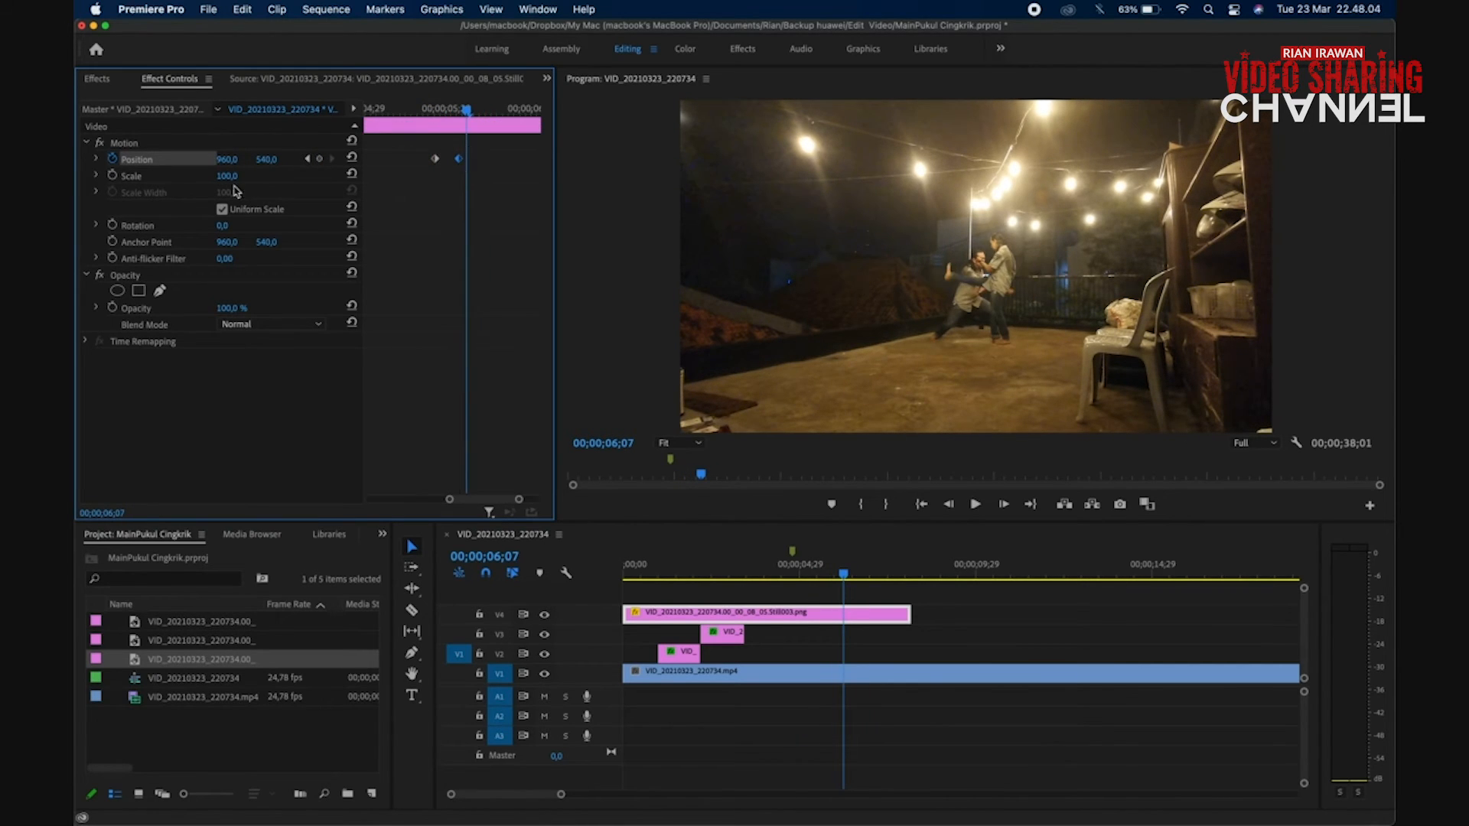
# Split the V4 still at its first Position keyframe, 00;00;05;26, and delete the part before the cut
pyautogui.click(307, 158)
pyautogui.click(406, 537)
pyautogui.press('super+k')
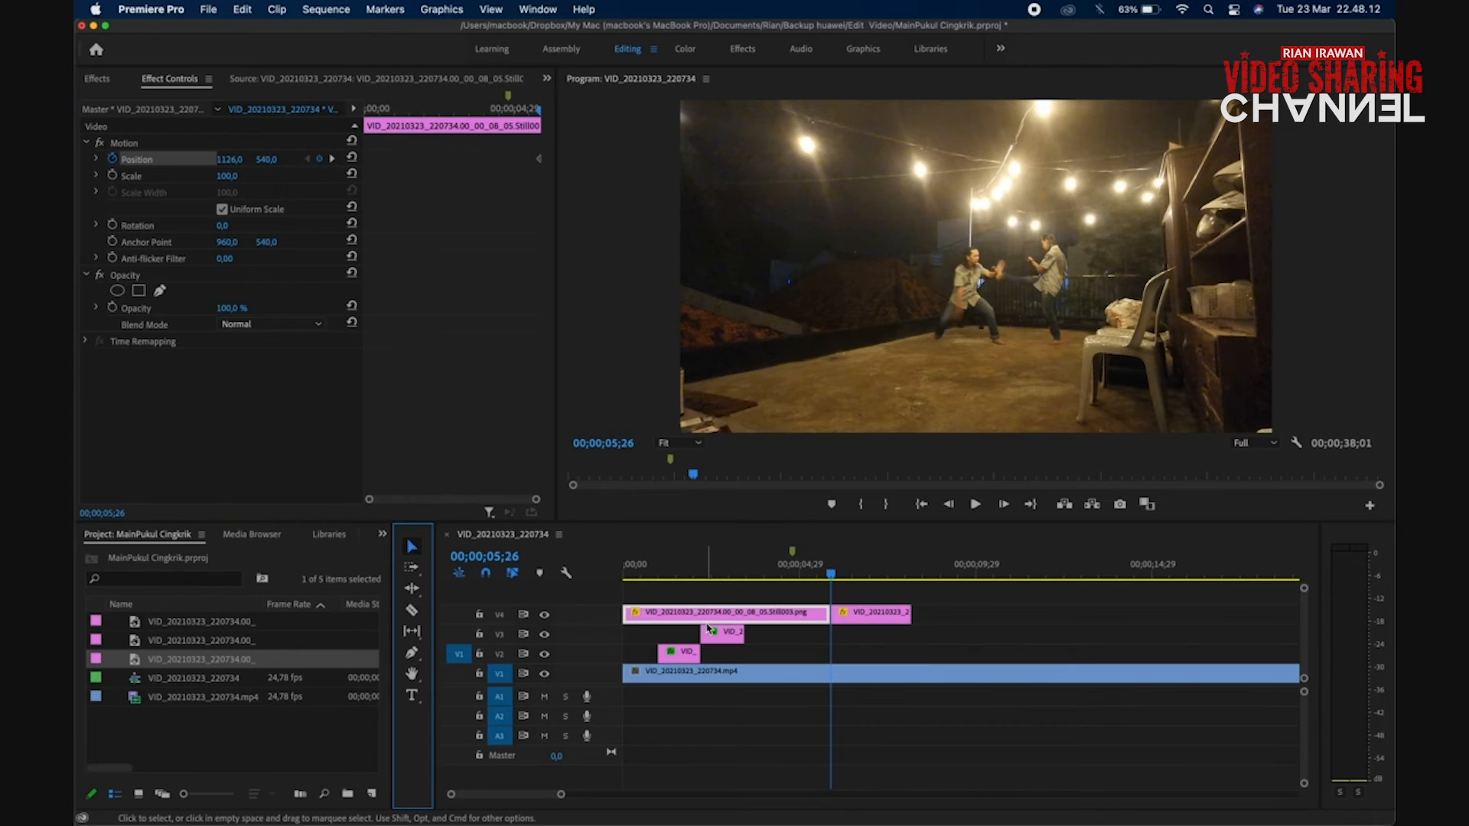
pyautogui.press('Delete')
# Apply Gaussian Blur to the remaining V4 still
pyautogui.click(872, 613)
pyautogui.hotkey('shift', '7')
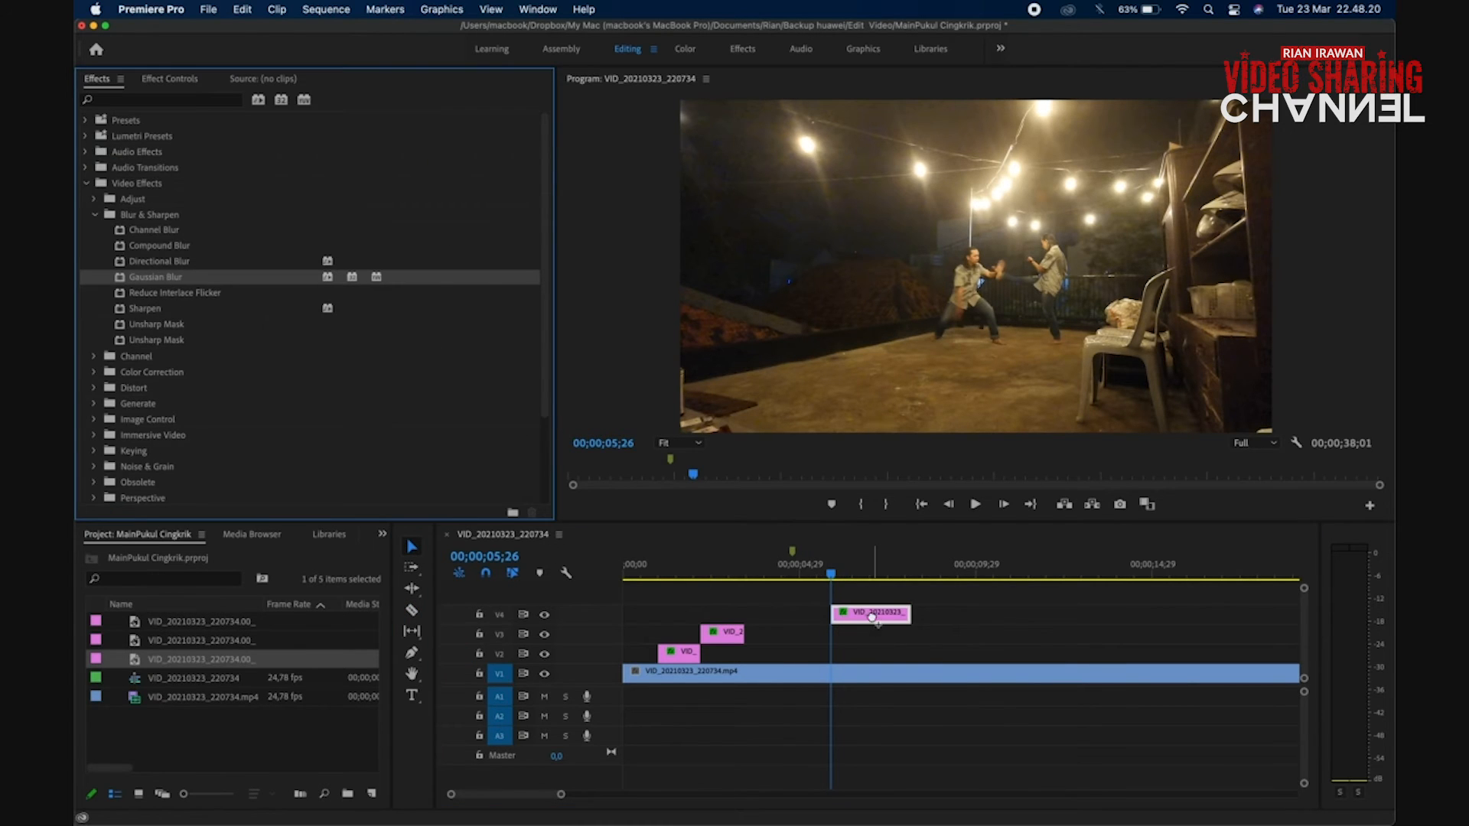
pyautogui.moveTo(873, 617); pyautogui.dragTo(873, 618)
# Keyframe the V4 still's Blurriness from 50 at 00;00;05;26 to 0 at 00;00;06;04, with Blur Dimensions set to Horizontal
pyautogui.click(180, 78)
pyautogui.click(112, 390)
pyautogui.click(332, 159)
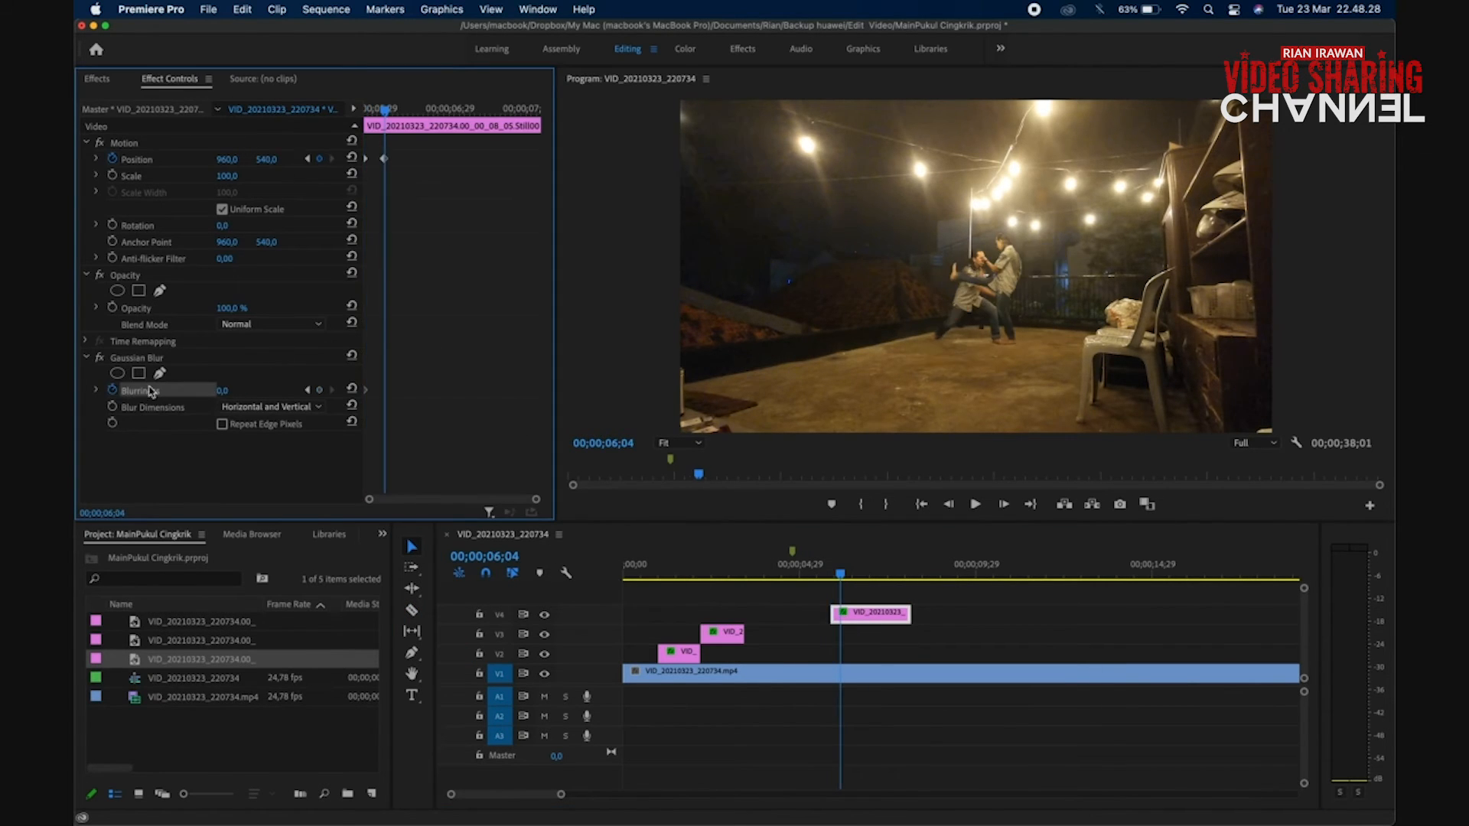
pyautogui.click(320, 391)
pyautogui.click(308, 390)
pyautogui.click(223, 391)
pyautogui.write('50')
pyautogui.press('Return')
pyautogui.click(277, 407)
pyautogui.click(260, 423)
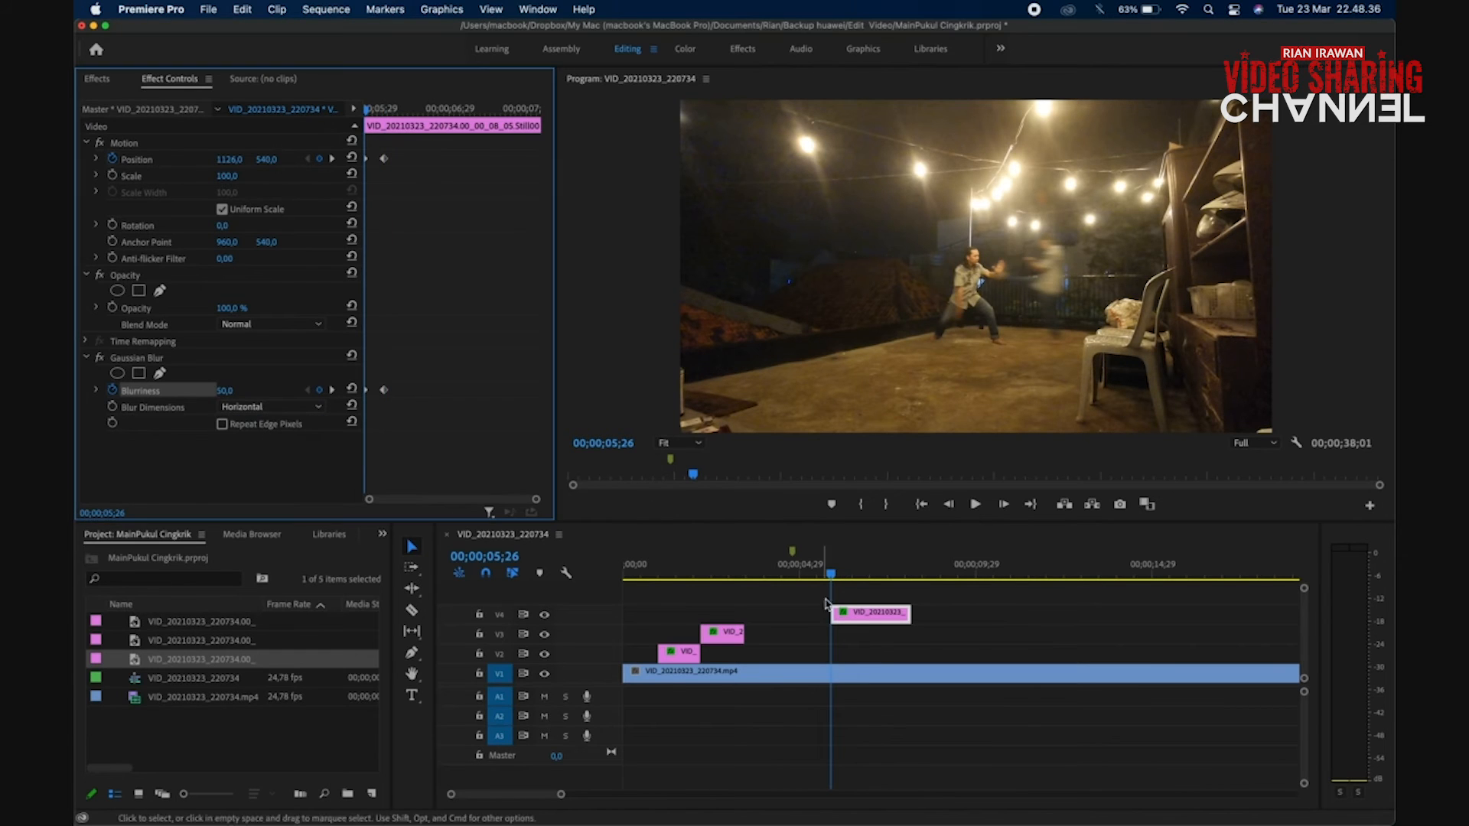
# Play the sequence from near its start and scrub to 00;00;06;02 to check all three animated stills
pyautogui.moveTo(651, 574)
pyautogui.mouseDown()
pyautogui.moveTo(950, 584)
pyautogui.moveTo(645, 581)
pyautogui.mouseUp()
pyautogui.press('space')
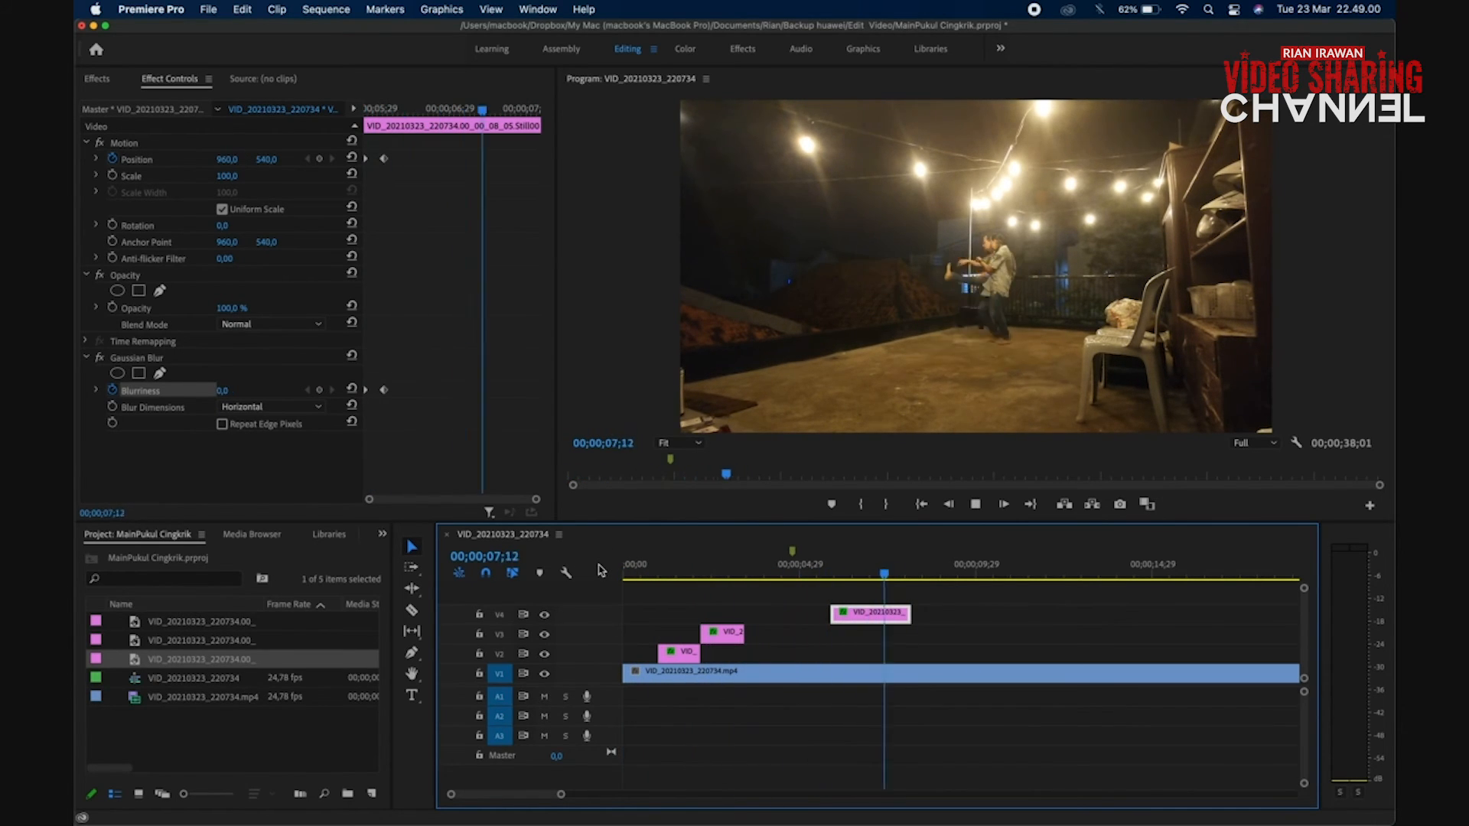
pyautogui.moveTo(796, 574); pyautogui.dragTo(643, 597)
pyautogui.press('space')
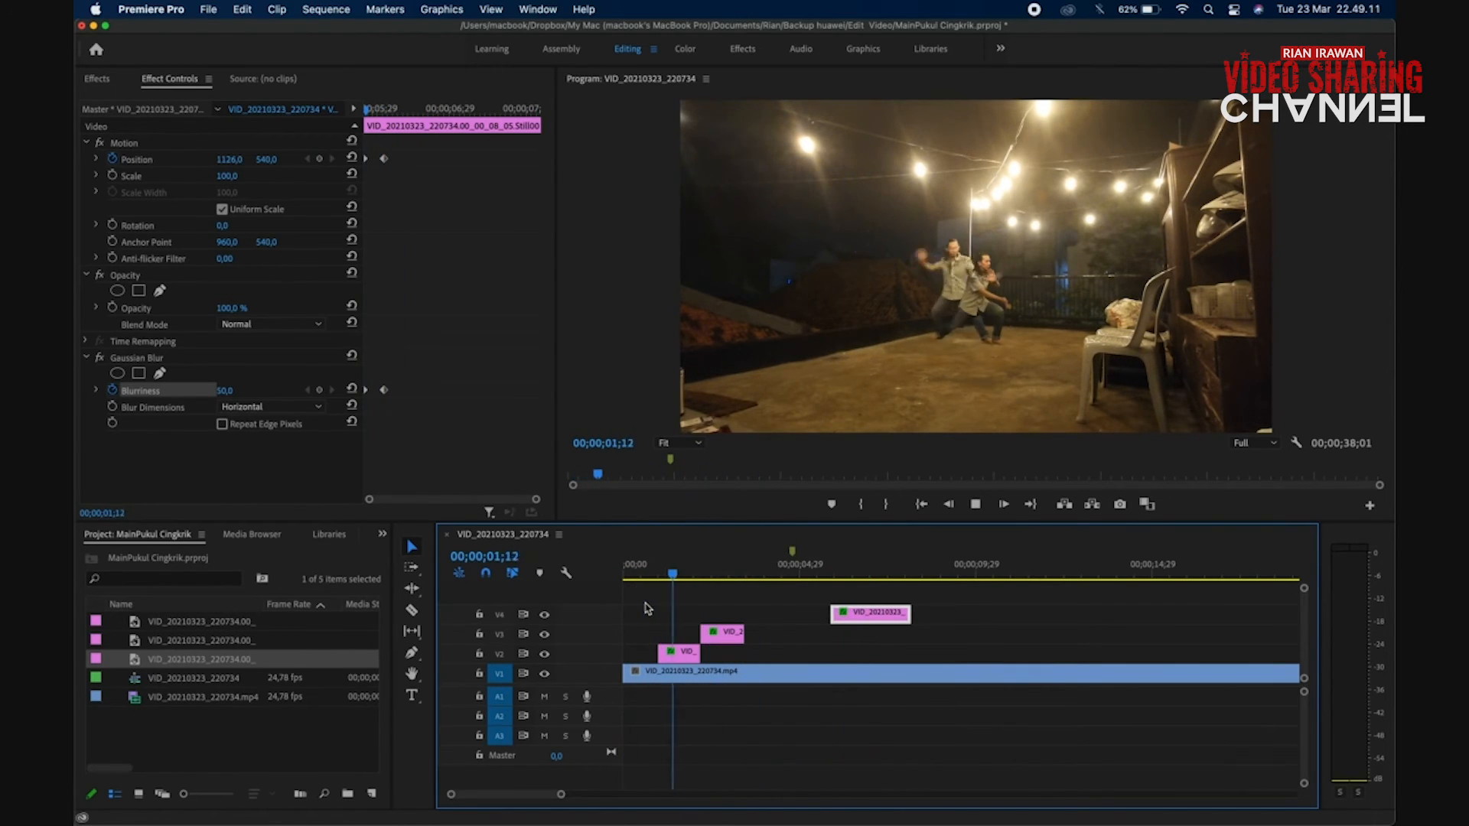
pyautogui.press('space')
pyautogui.moveTo(770, 574); pyautogui.dragTo(838, 575)
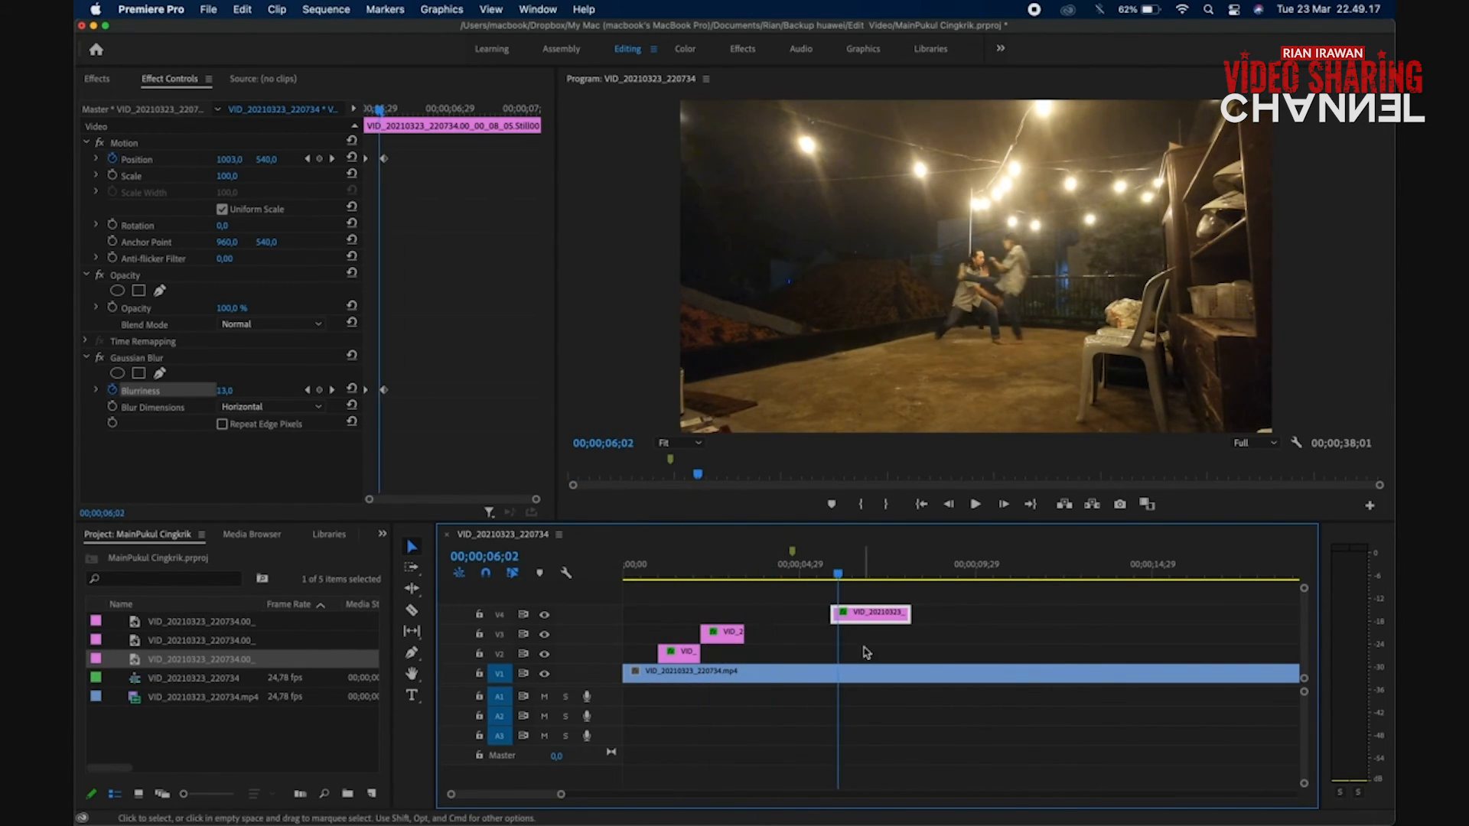
# Move the V4 still's ending Position and Blurriness keyframes slightly earlier and play the sequence from near its start to check the timing
pyautogui.moveTo(403, 169)
pyautogui.mouseDown()
pyautogui.moveTo(380, 410)
pyautogui.moveTo(378, 392)
pyautogui.mouseUp()
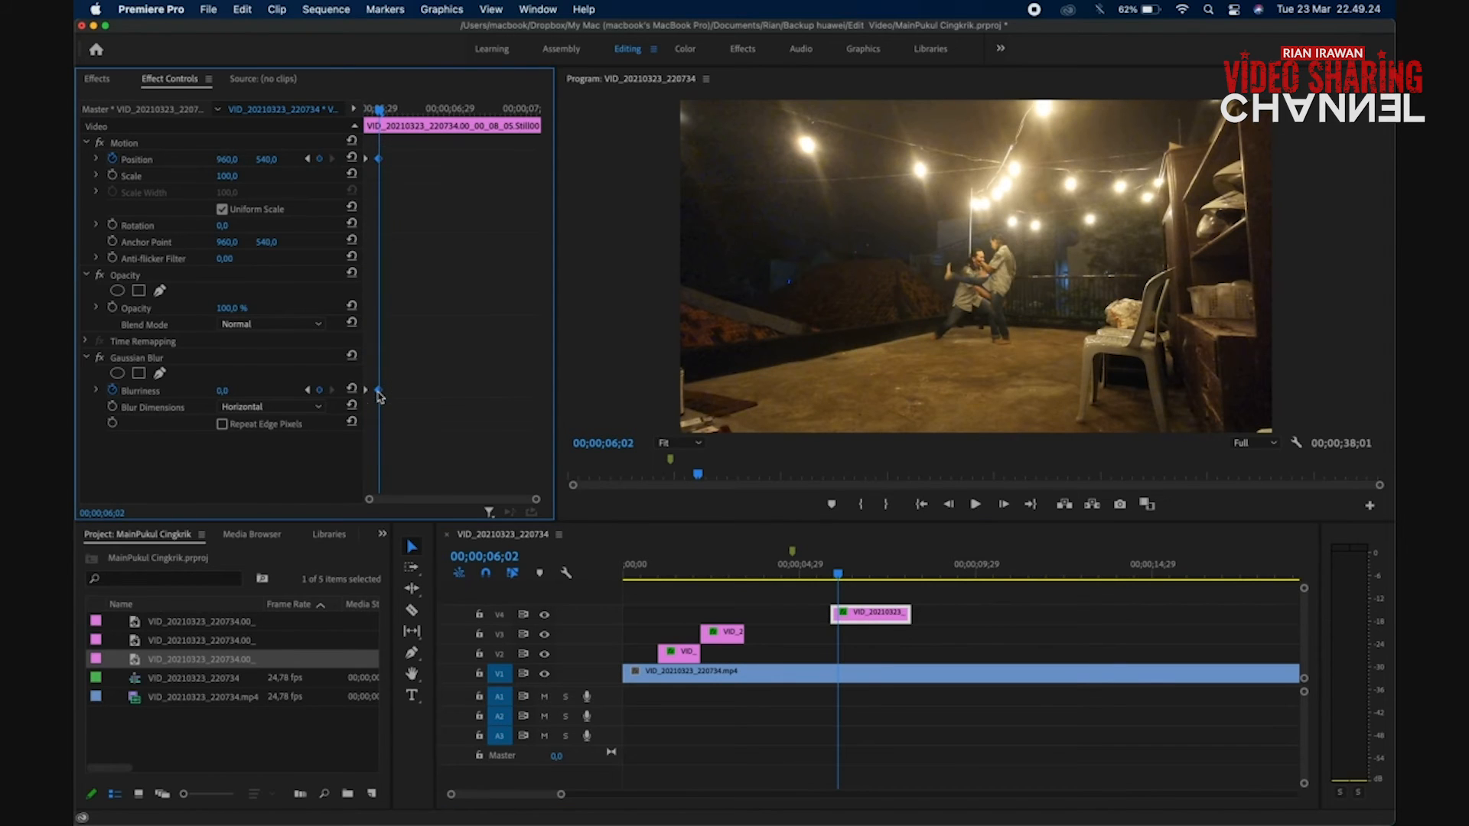
pyautogui.click(378, 113)
pyautogui.click(831, 573)
pyautogui.press('space')
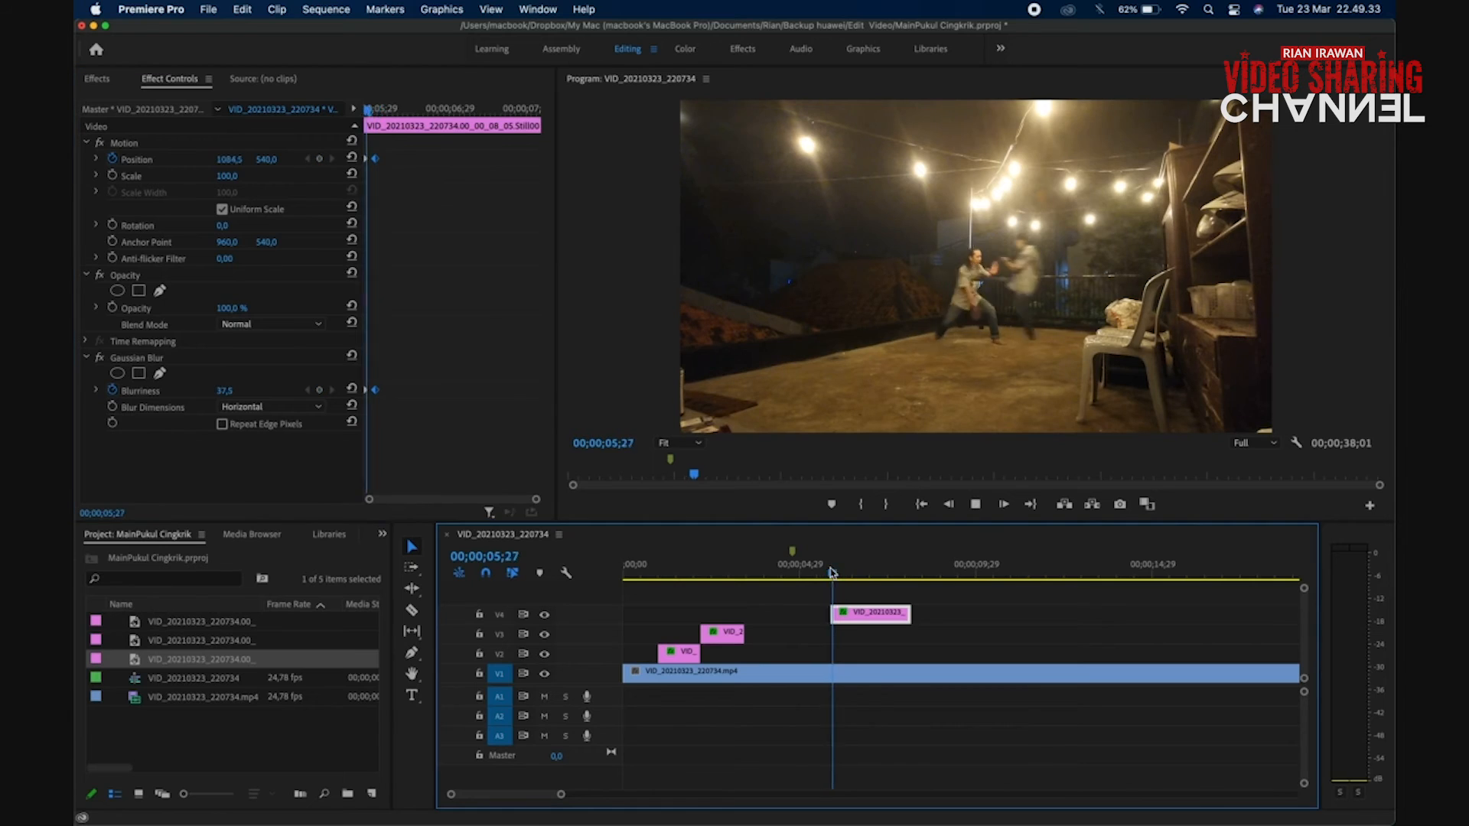
pyautogui.press('space')
pyautogui.click(654, 567)
pyautogui.press('space')
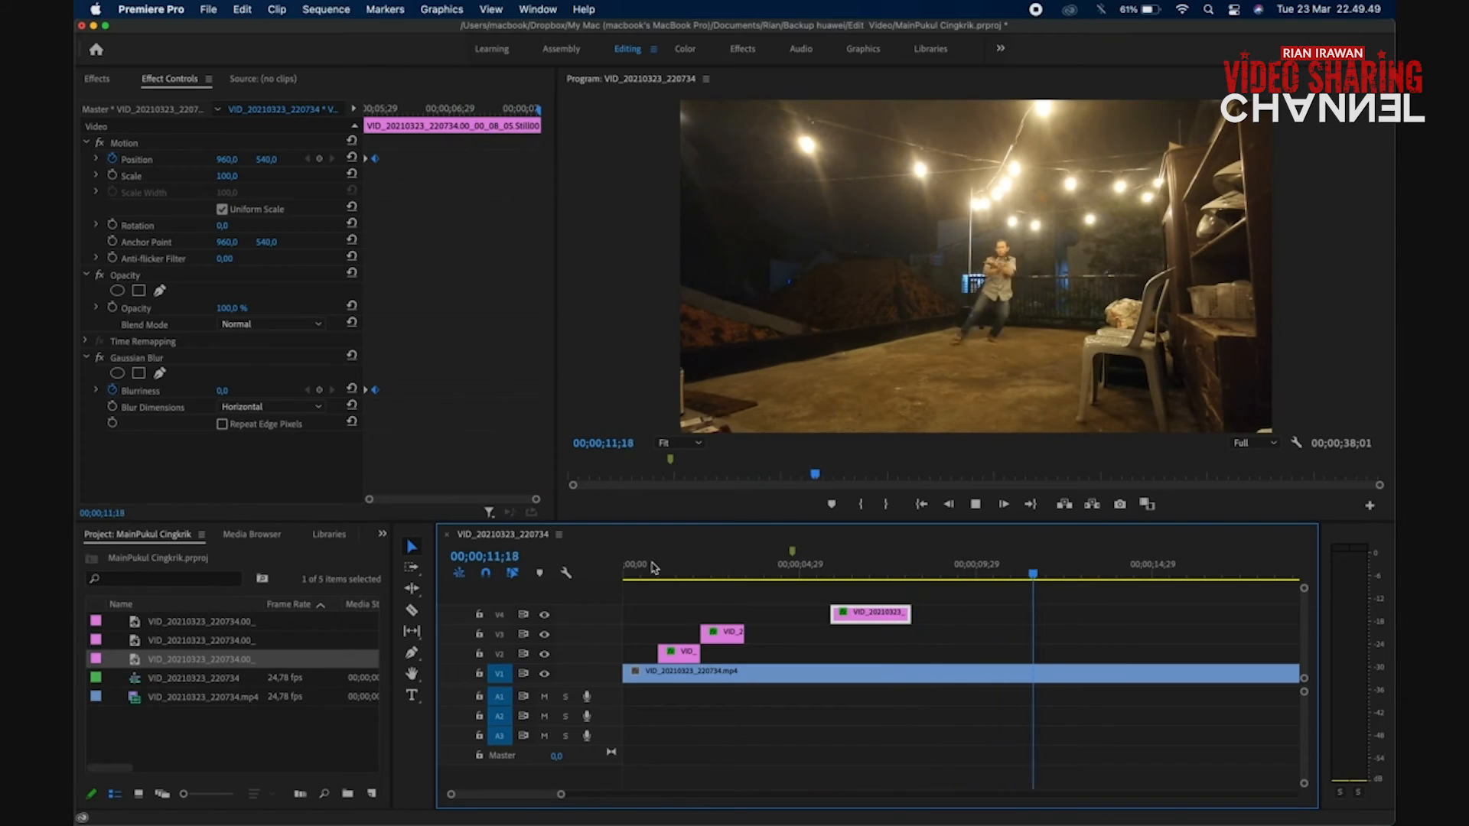
# Export the frame at 00;00;09;05 as a still into the project and place it on a new V5 track, ending at that frame
pyautogui.moveTo(804, 566); pyautogui.dragTo(952, 639)
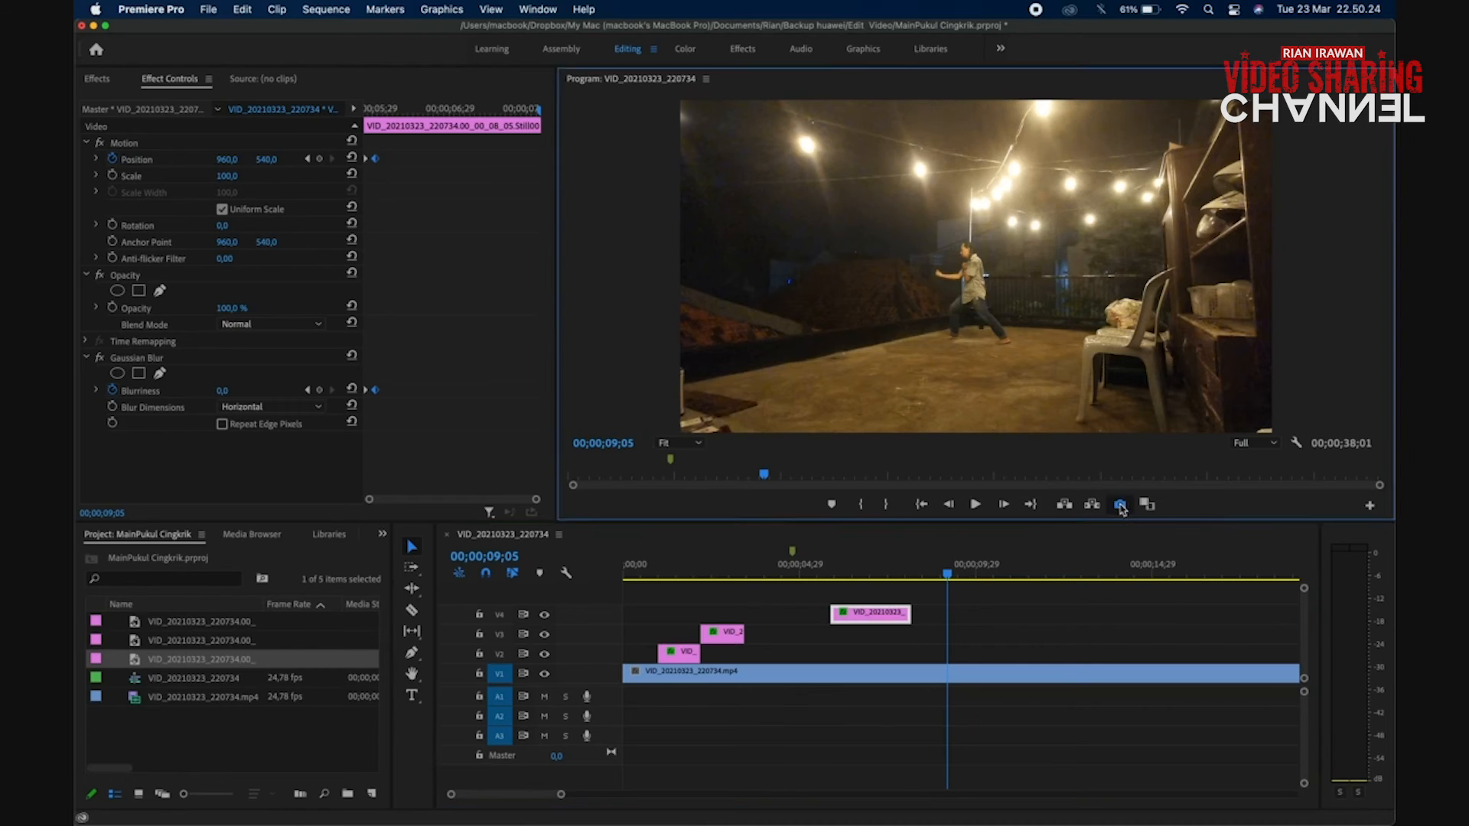
pyautogui.click(1121, 505)
pyautogui.click(858, 489)
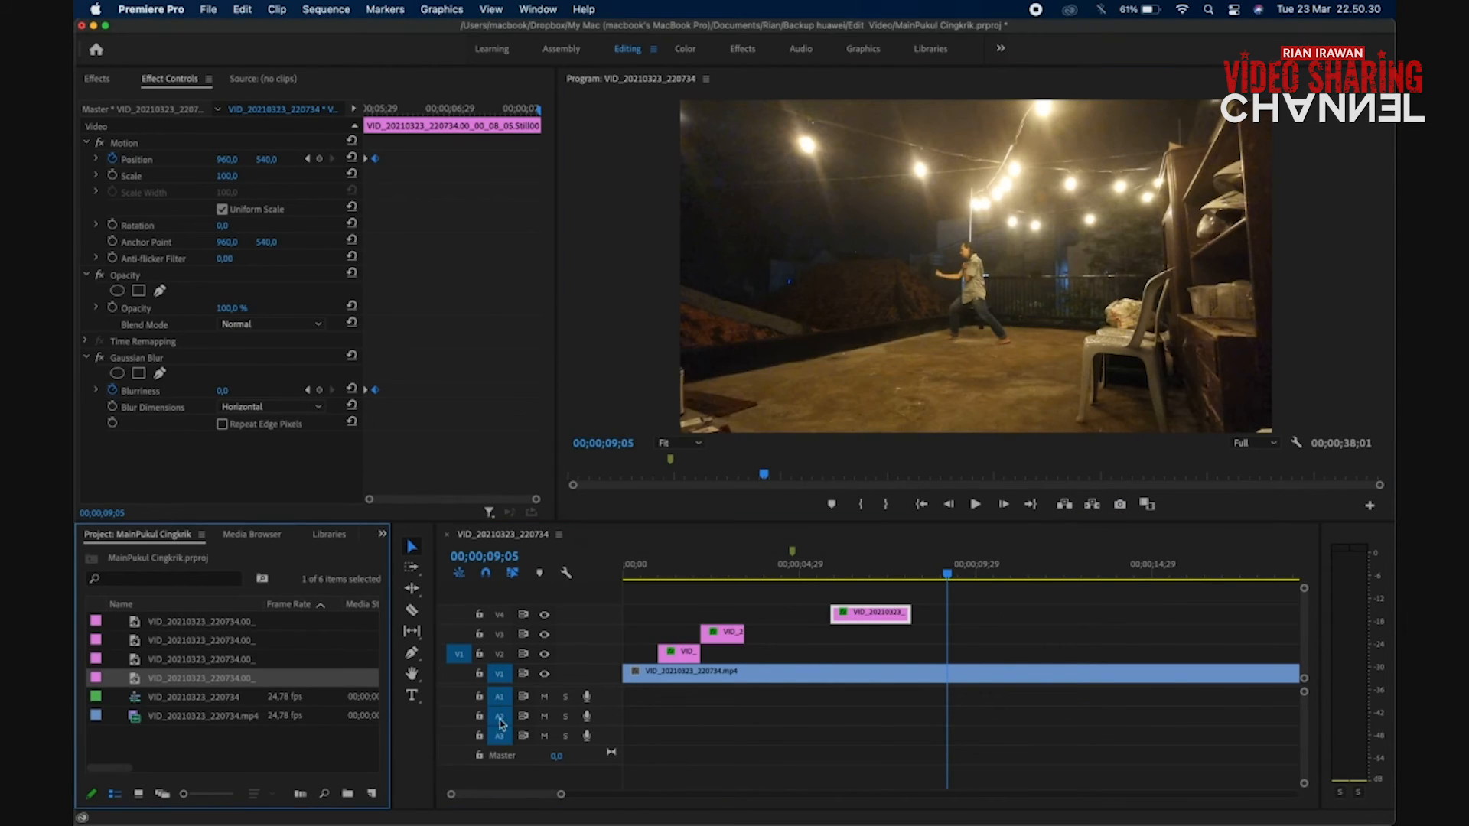
pyautogui.moveTo(170, 678); pyautogui.dragTo(774, 595)
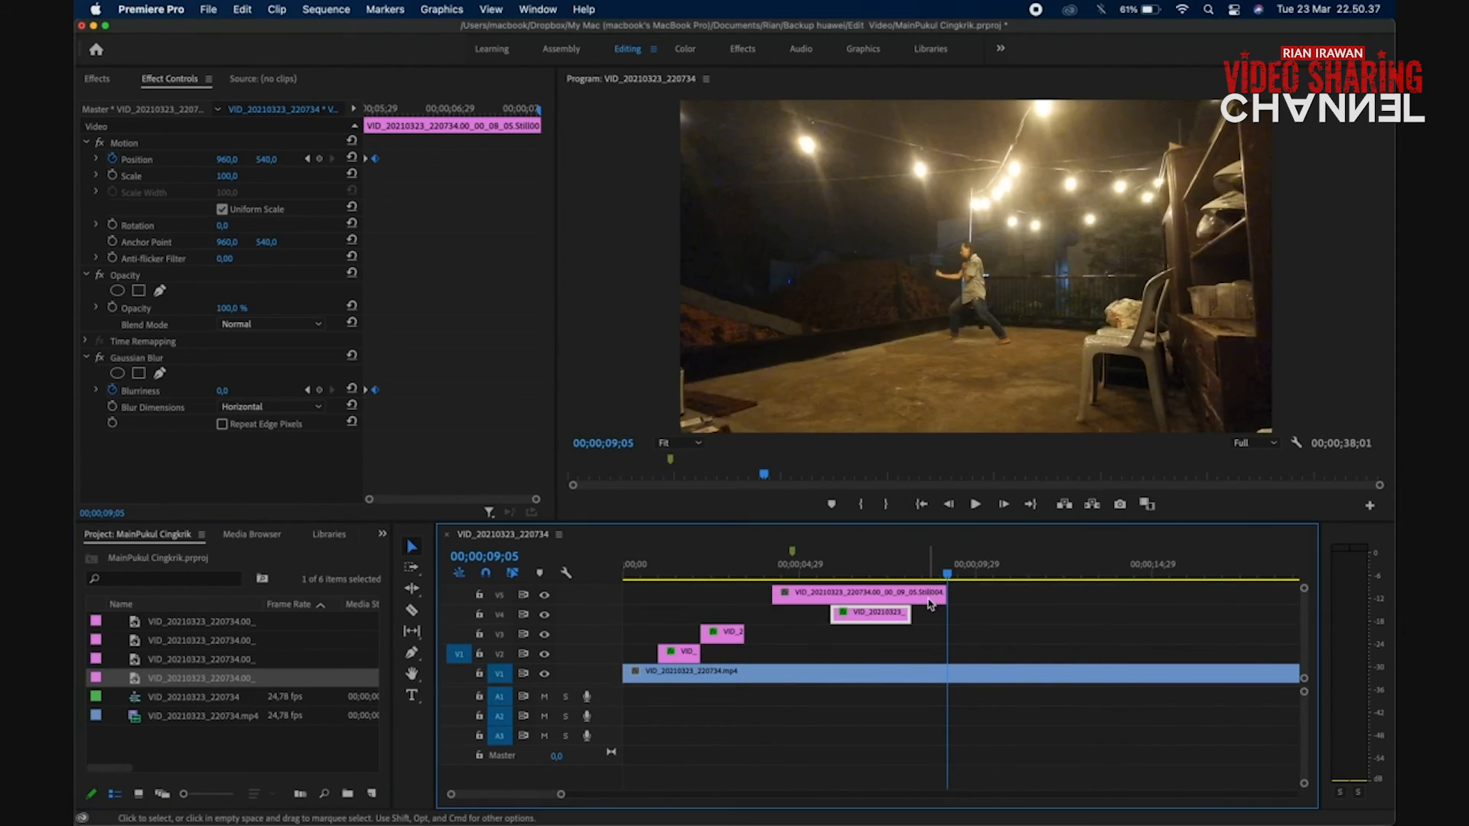
# Open the V5 still in Photoshop and remove its background
pyautogui.rightClick(918, 594)
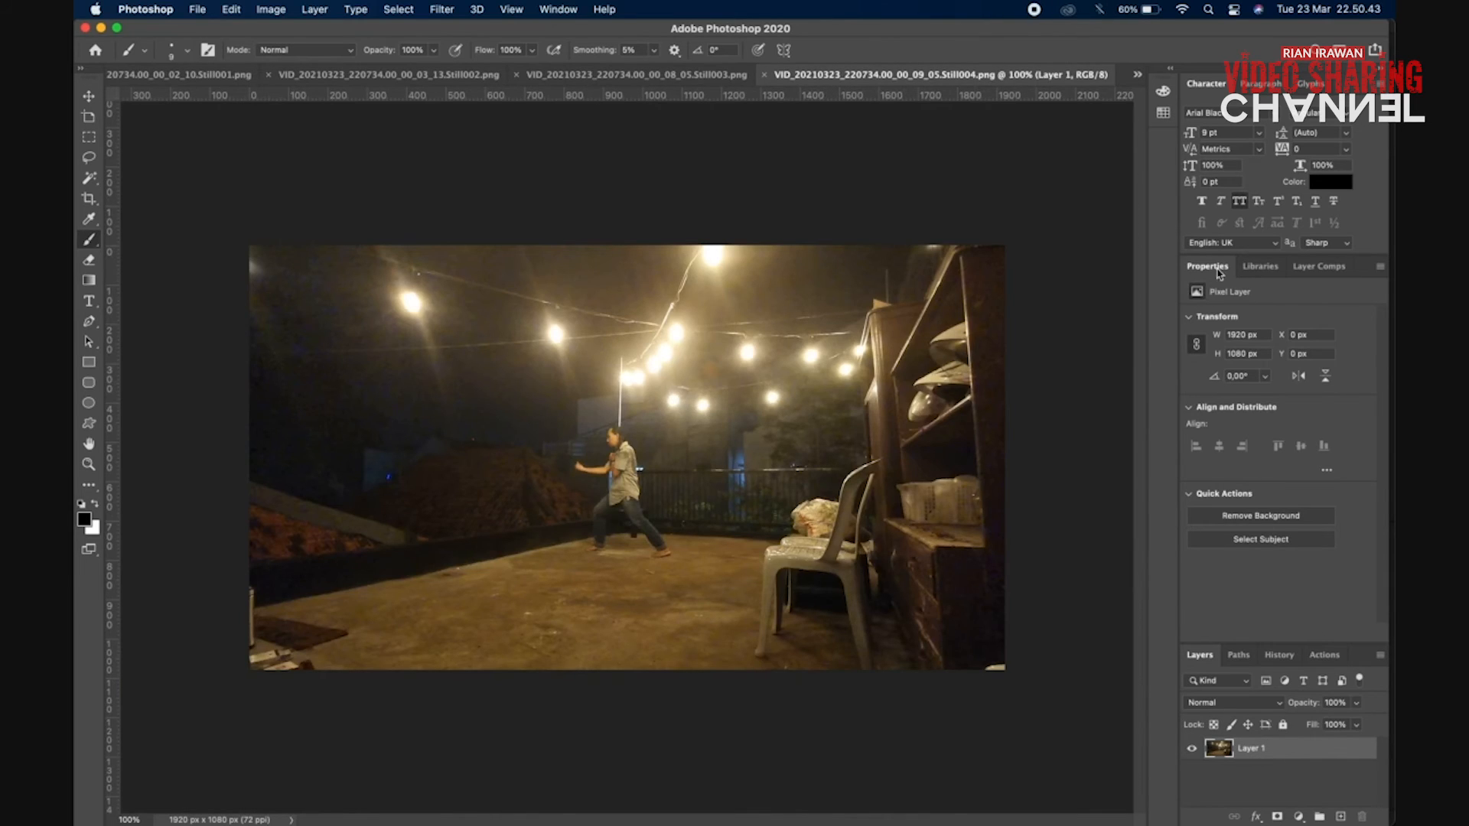
pyautogui.click(1239, 515)
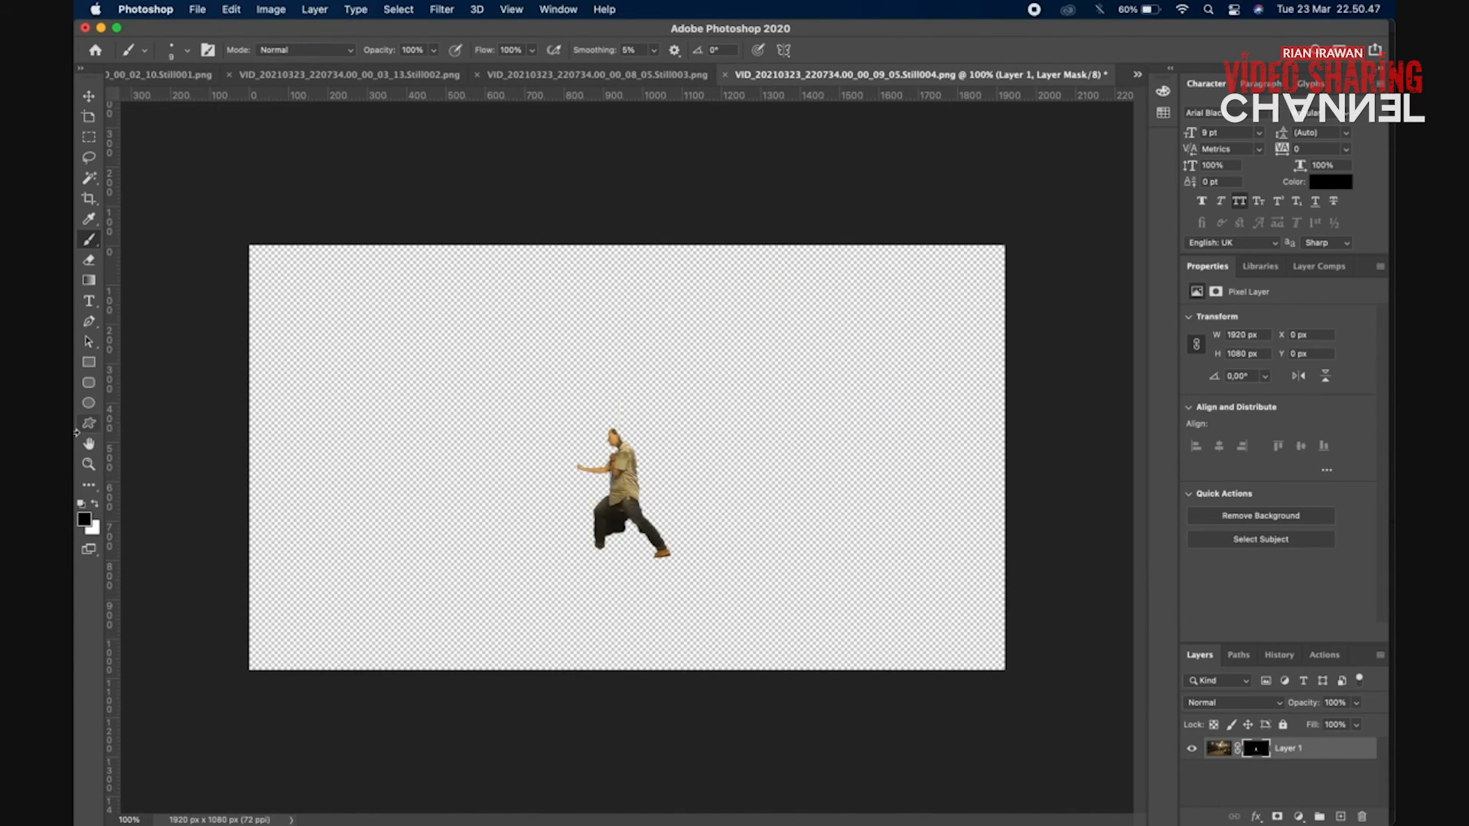
# Paint the layer mask black with a larger brush to hide the pole above the head and the leftover background around the torso and legs
pyautogui.click(89, 463)
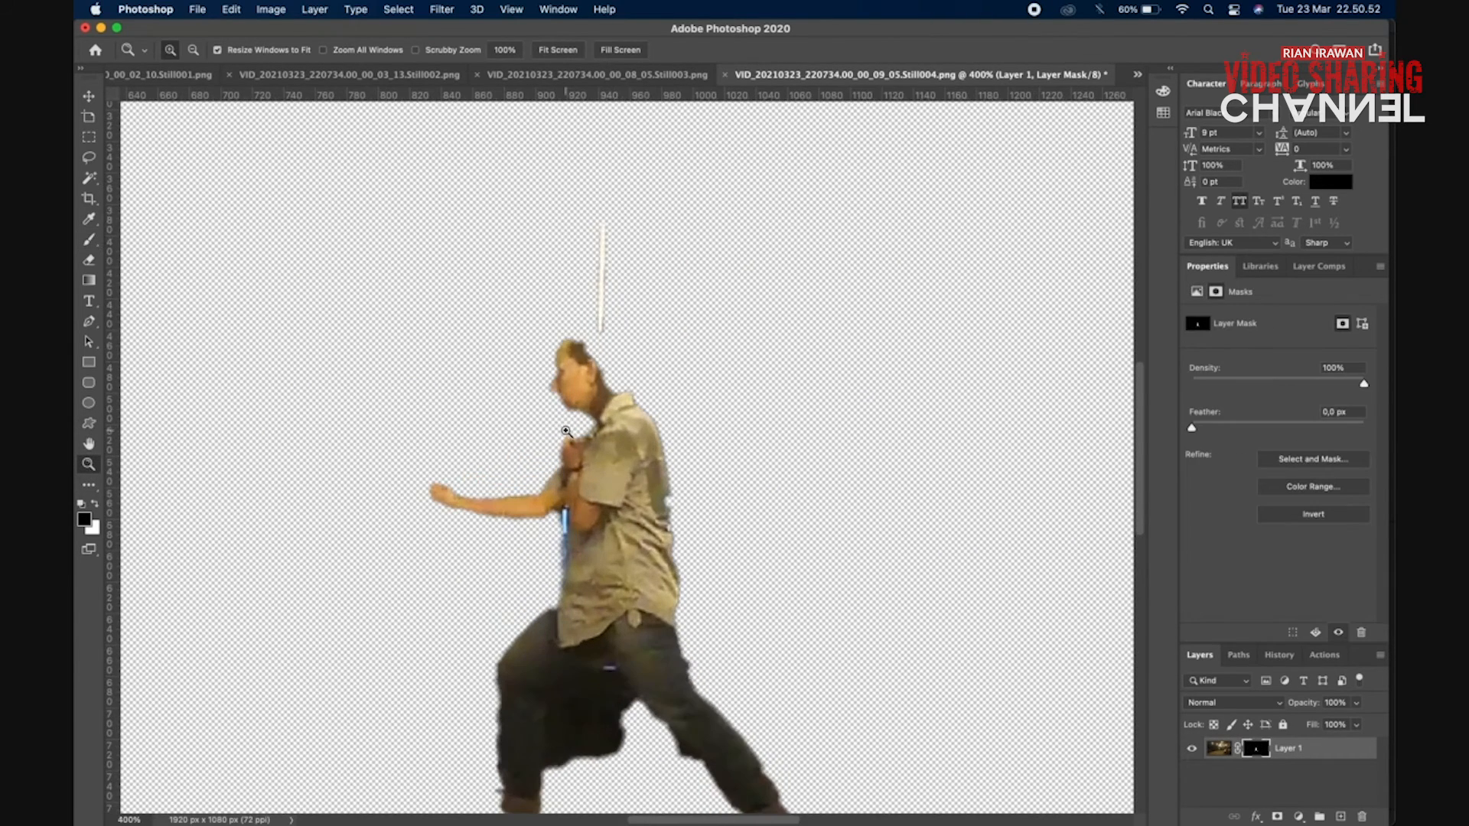
pyautogui.press('b')
pyautogui.scroll(-1, 634, 295)
pyautogui.moveTo(610, 570)
pyautogui.mouseDown()
pyautogui.moveTo(567, 599)
pyautogui.moveTo(553, 668)
pyautogui.mouseUp()
pyautogui.press(']')
pyautogui.press(']')
pyautogui.moveTo(578, 612); pyautogui.dragTo(570, 657)
pyautogui.moveTo(610, 583); pyautogui.dragTo(574, 662)
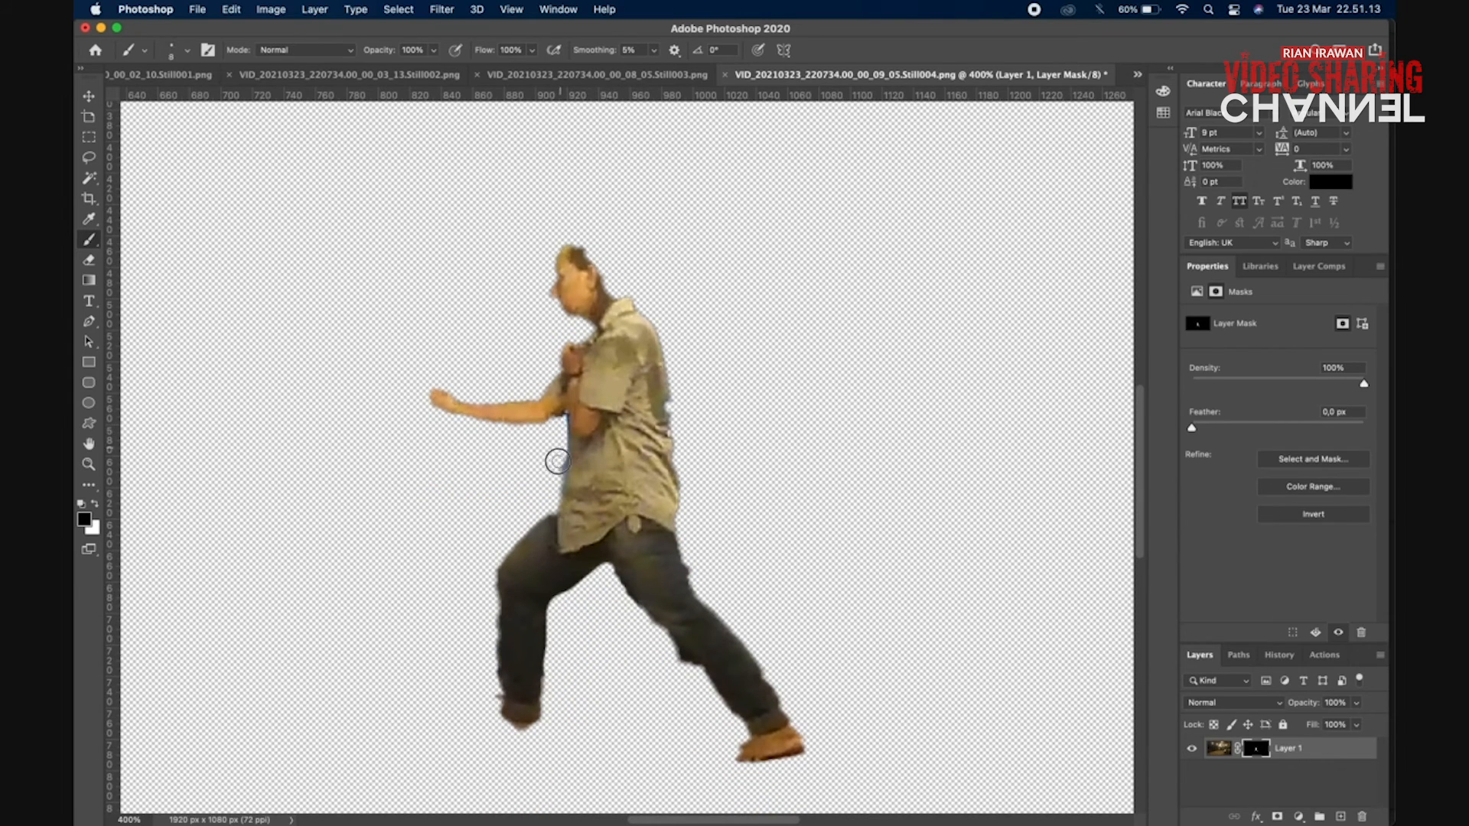
# Paint the layer mask white to restore the fighter's hair, the back of the shirt, the front leg and both feet
pyautogui.press('x')
pyautogui.moveTo(568, 244); pyautogui.dragTo(624, 289)
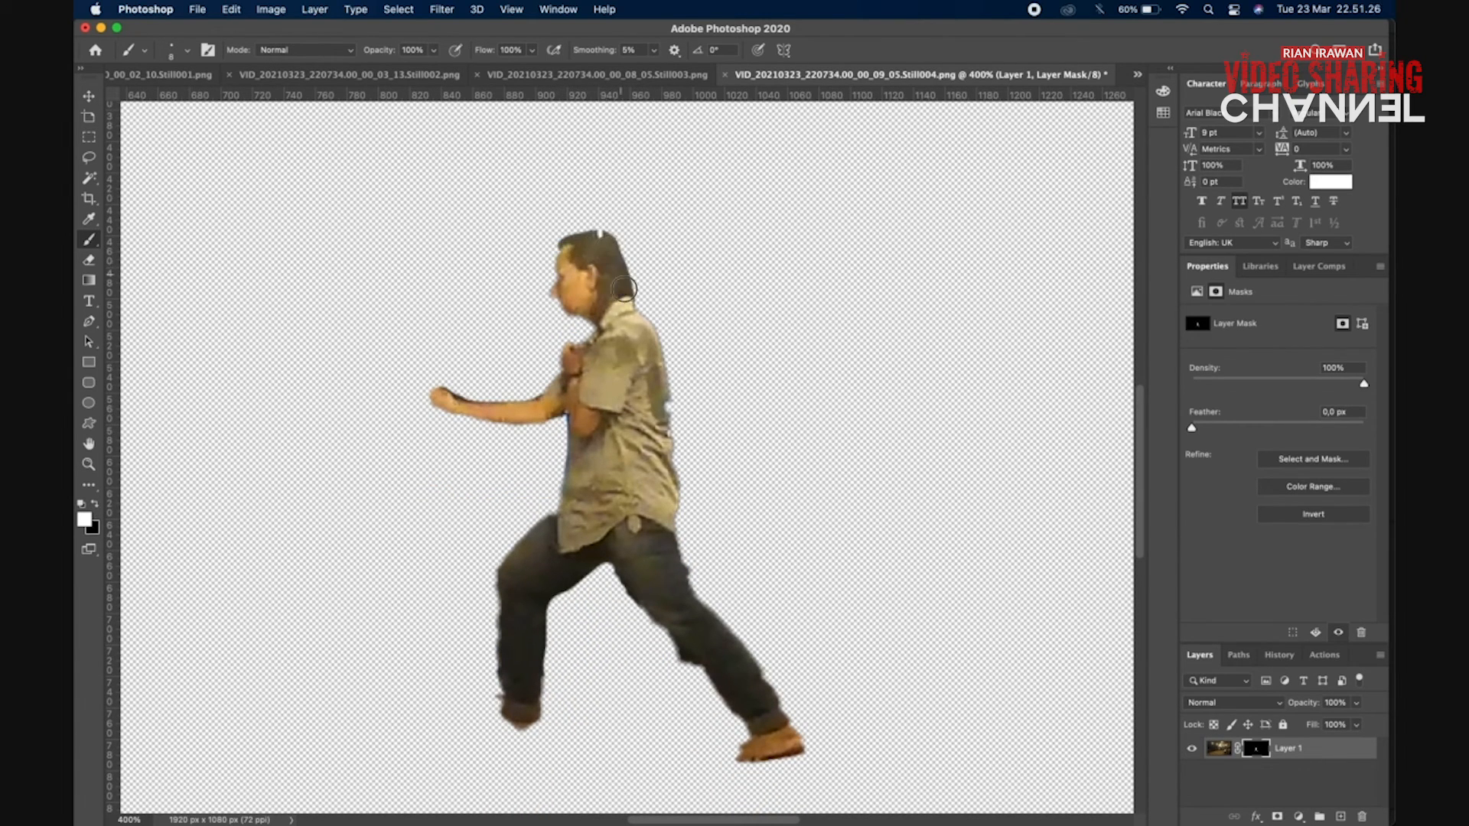
pyautogui.moveTo(670, 404); pyautogui.dragTo(671, 433)
pyautogui.moveTo(526, 731)
pyautogui.mouseDown()
pyautogui.moveTo(485, 727)
pyautogui.moveTo(500, 625)
pyautogui.mouseUp()
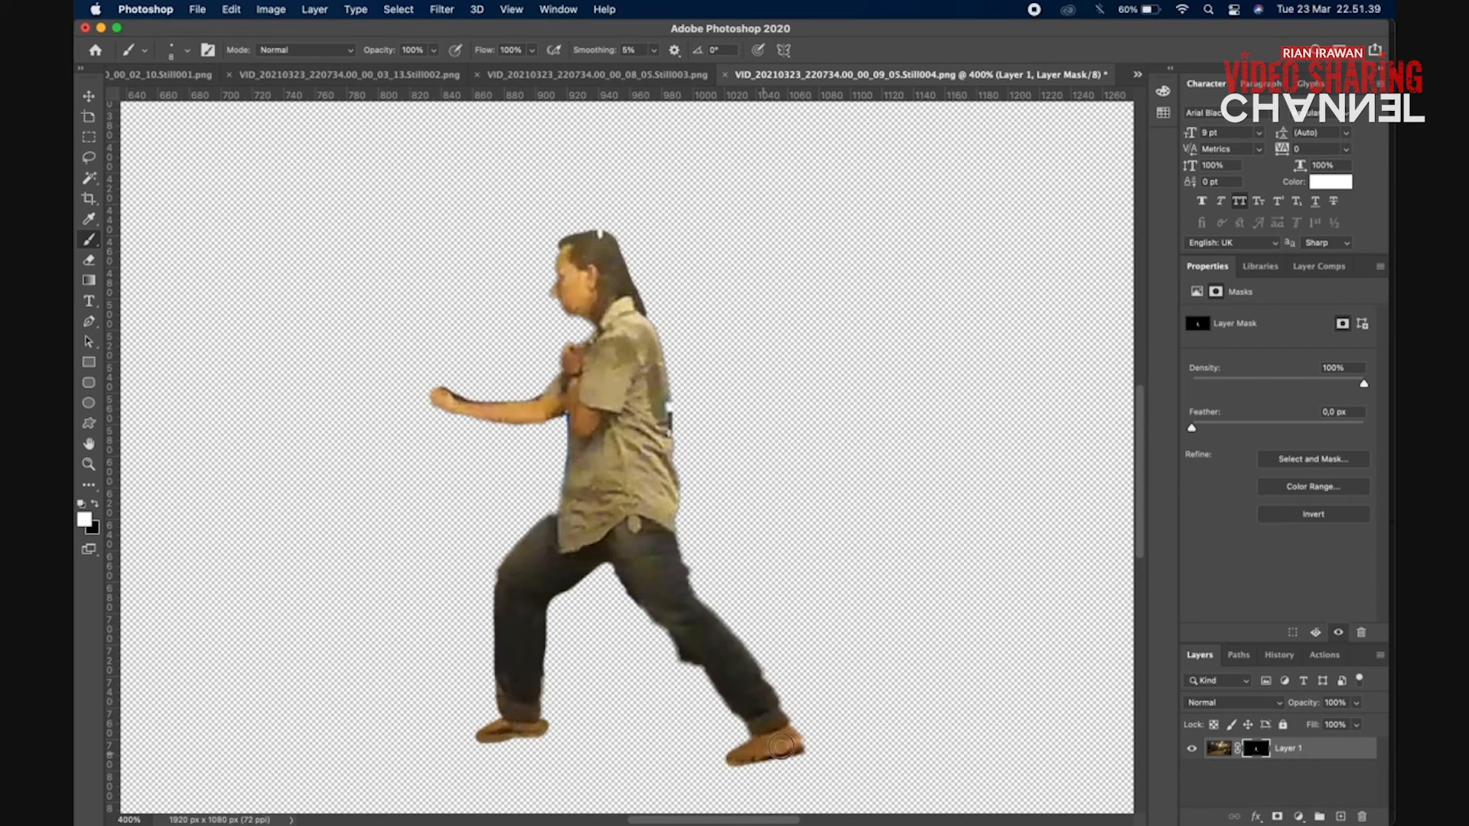
pyautogui.moveTo(781, 746); pyautogui.dragTo(797, 723)
pyautogui.press('x')
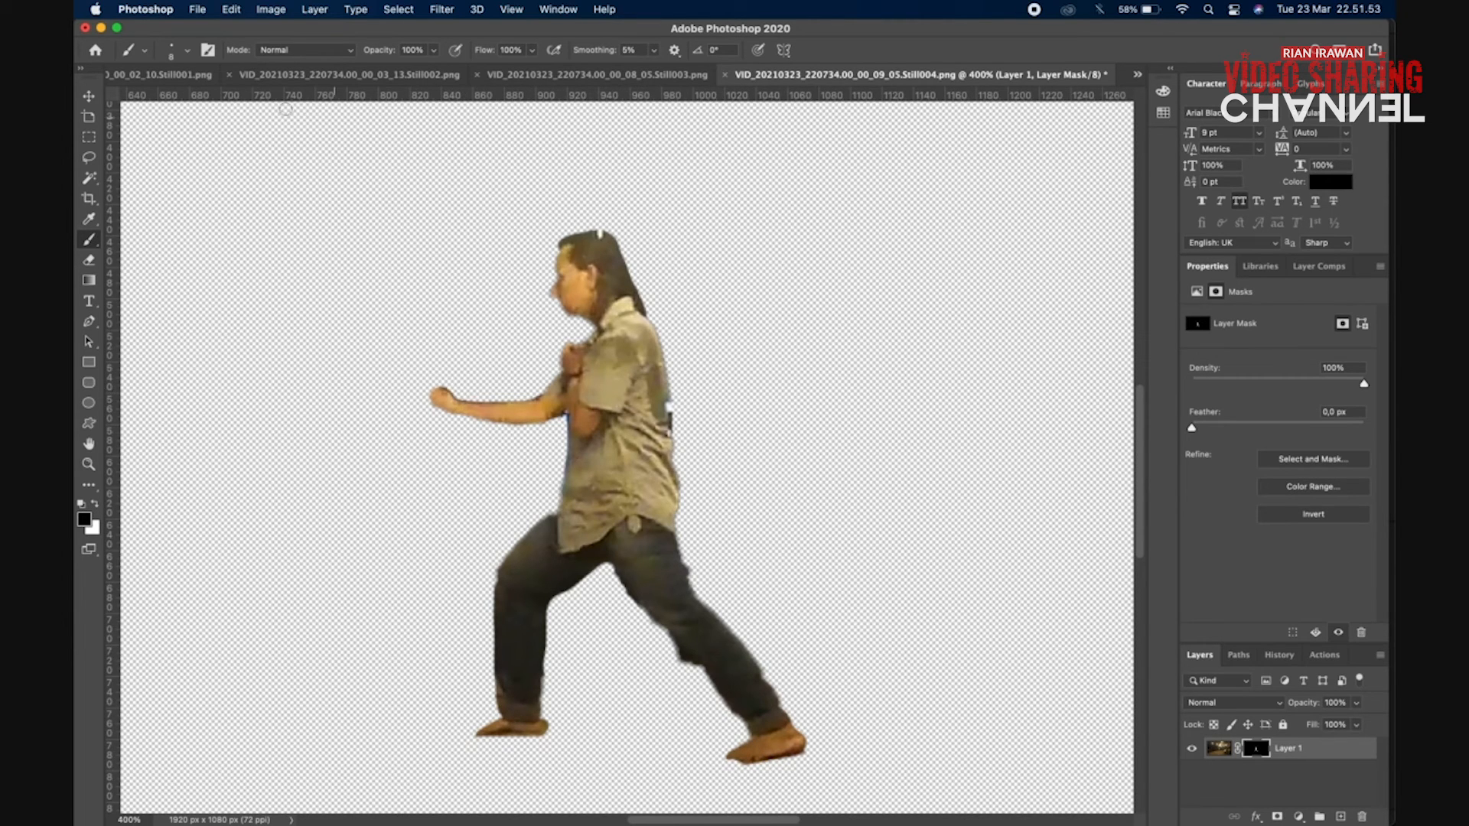
pyautogui.click(98, 504)
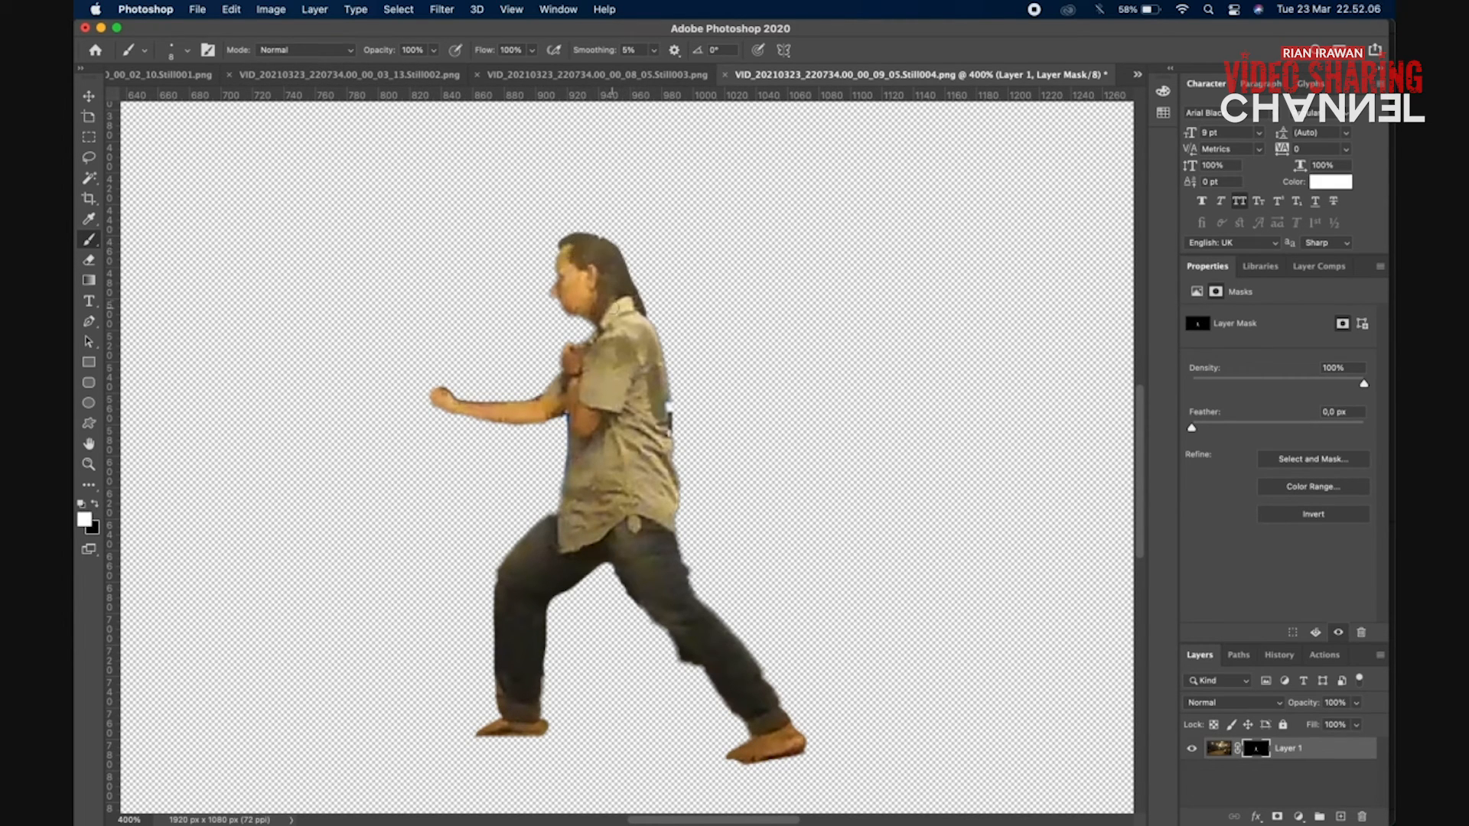
# Save the masked still and switch back to Premiere Pro
pyautogui.click(196, 11)
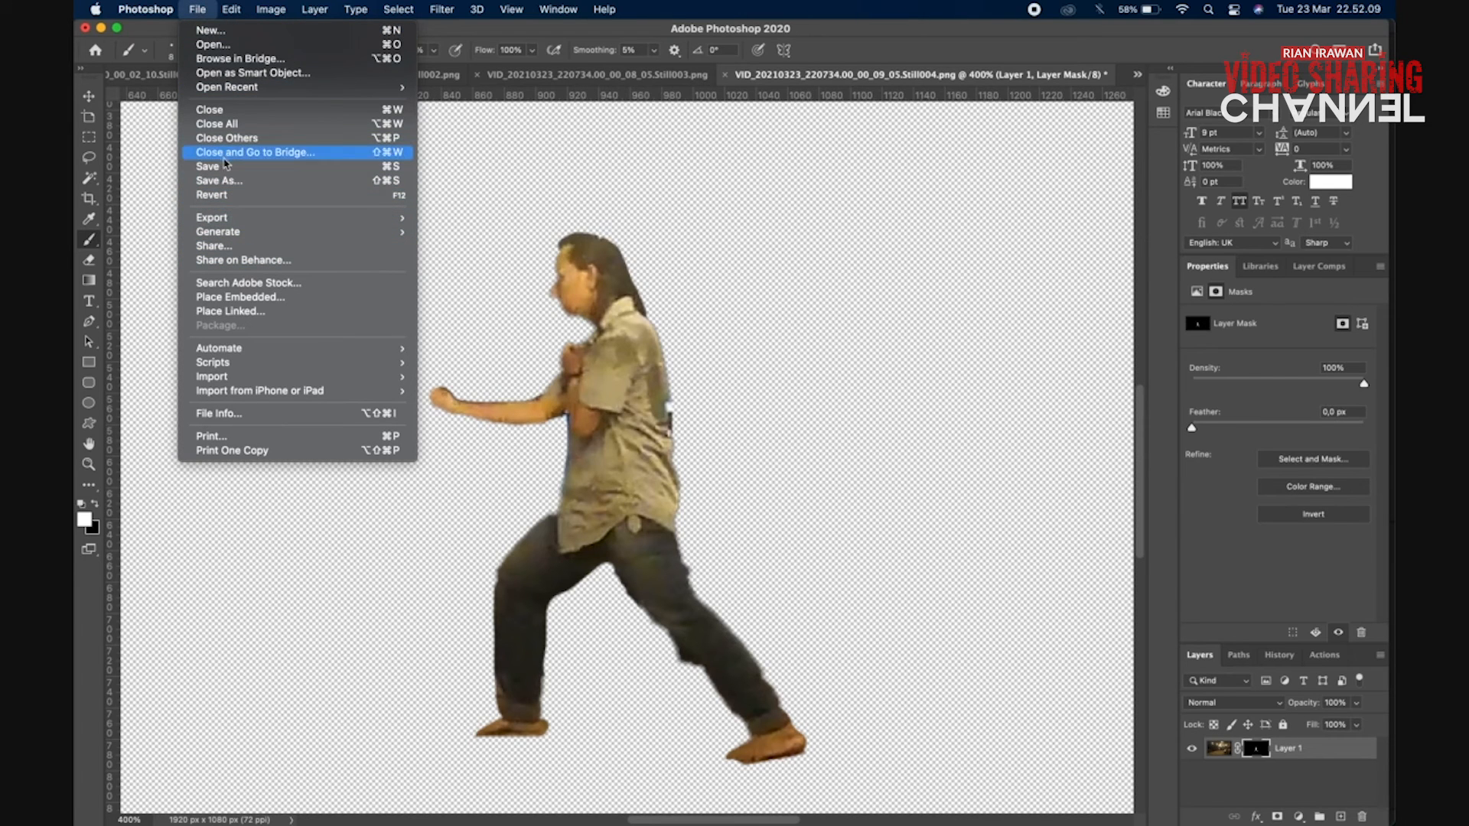
pyautogui.click(225, 167)
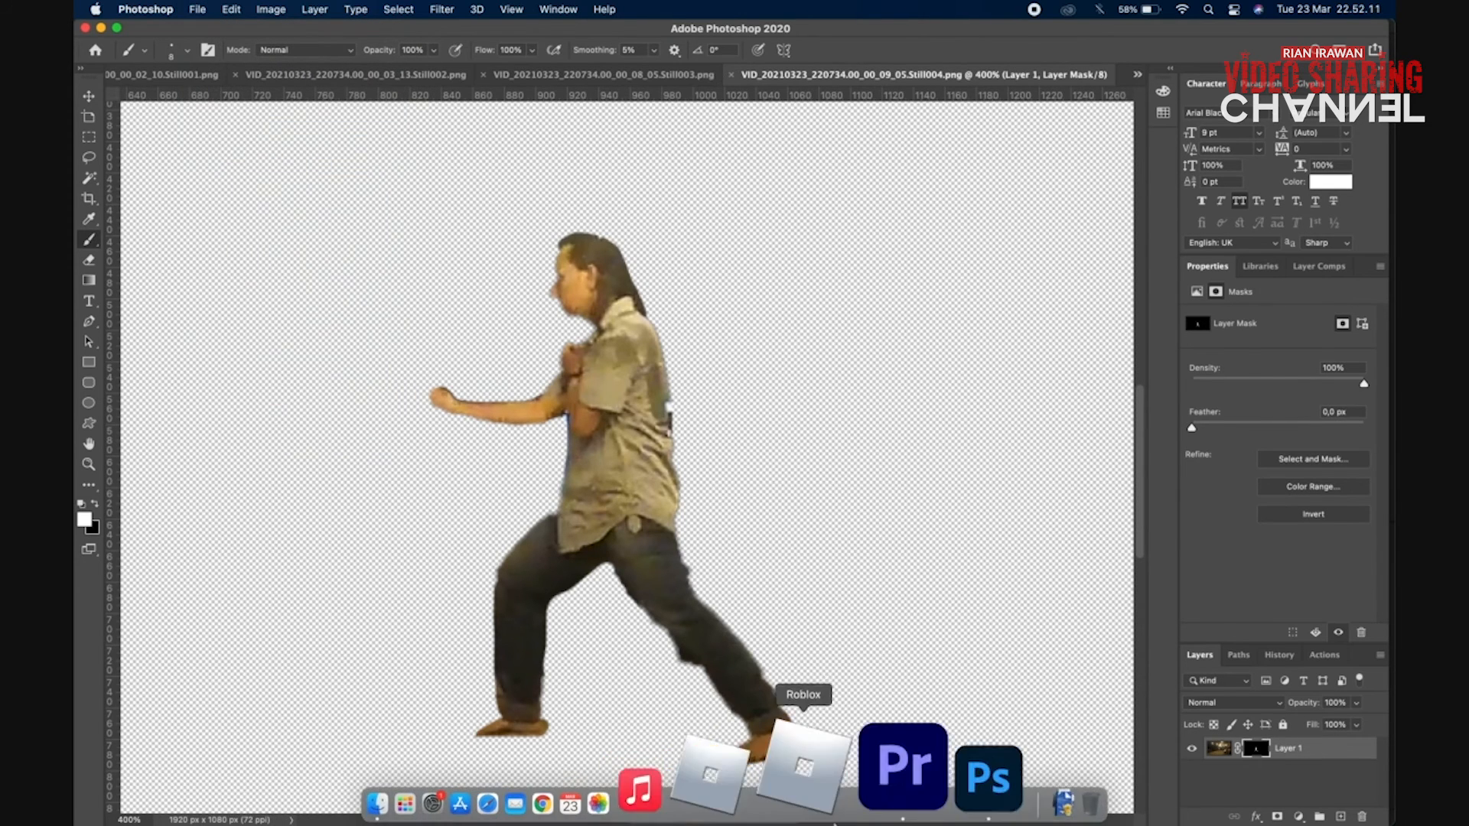
pyautogui.click(810, 769)
# Keyframe the V5 still's Position from 1143, 540 at 00;00;07;10 to 960, 540 seven frames on, and apply Gaussian Blur to it
pyautogui.moveTo(929, 569); pyautogui.dragTo(882, 569)
pyautogui.click(544, 80)
pyautogui.click(605, 110)
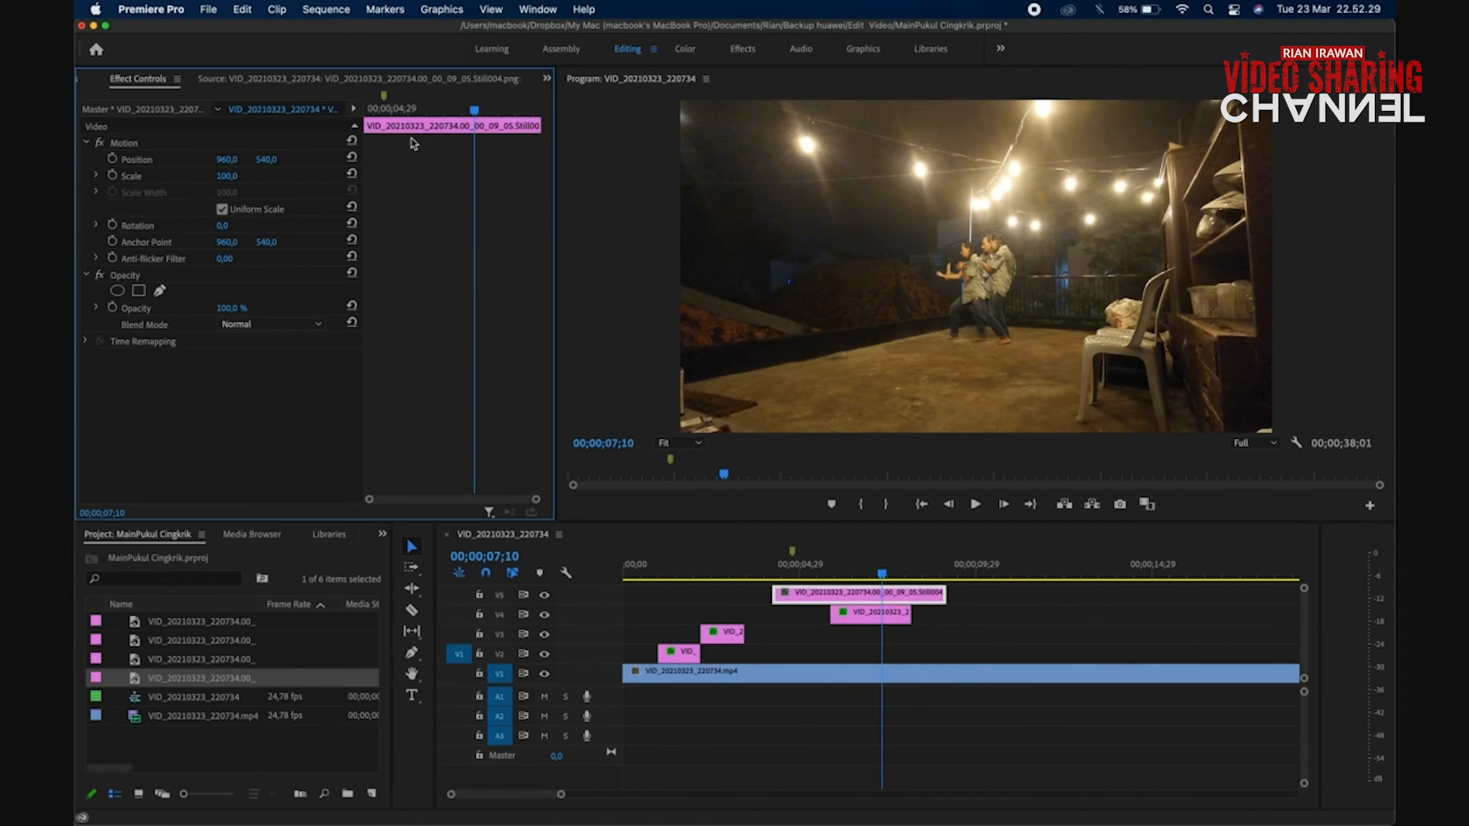
pyautogui.click(112, 160)
pyautogui.press('Right')
pyautogui.press('Right')
pyautogui.press('Right')
pyautogui.press('Right')
pyautogui.press('Right')
pyautogui.press('Right')
pyautogui.press('Right')
pyautogui.click(320, 160)
pyautogui.click(310, 159)
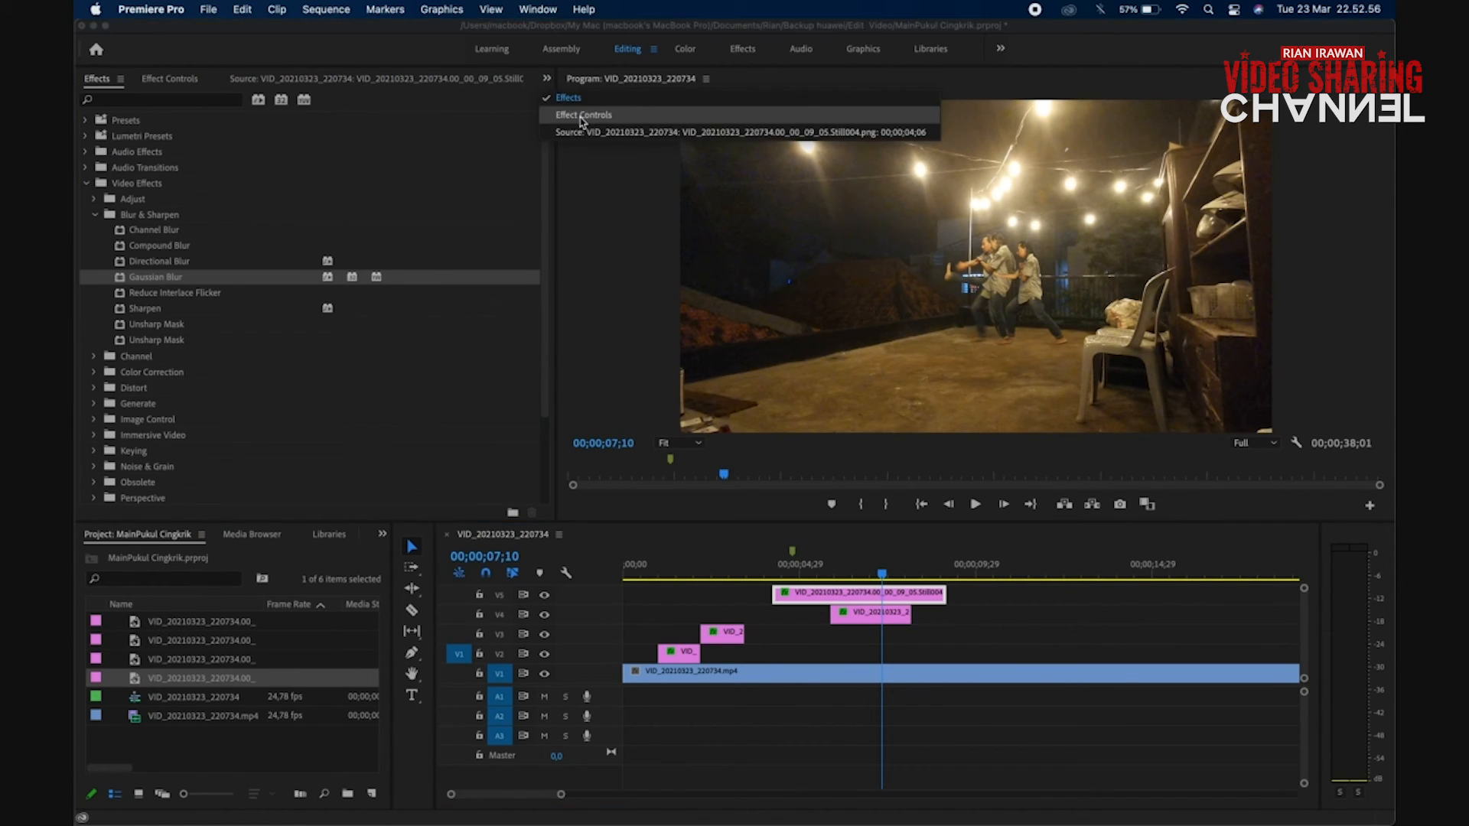
pyautogui.click(581, 117)
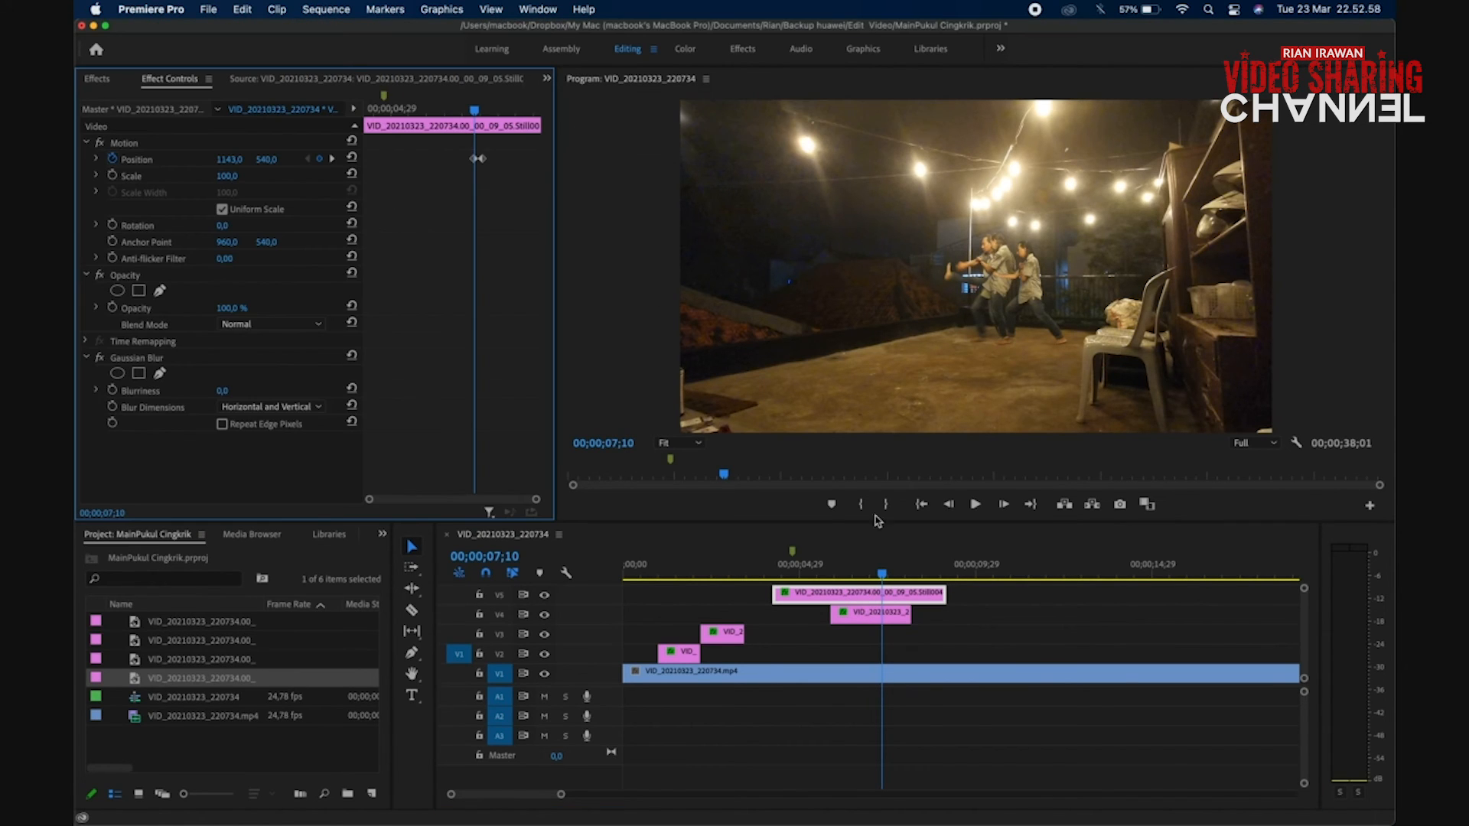
# Split the V5 still at its first Position keyframe, 00;00;07;10, and delete the part before the cut
pyautogui.click(882, 596)
pyautogui.press('v')
pyautogui.click(862, 596)
pyautogui.press('Delete')
pyautogui.click(910, 595)
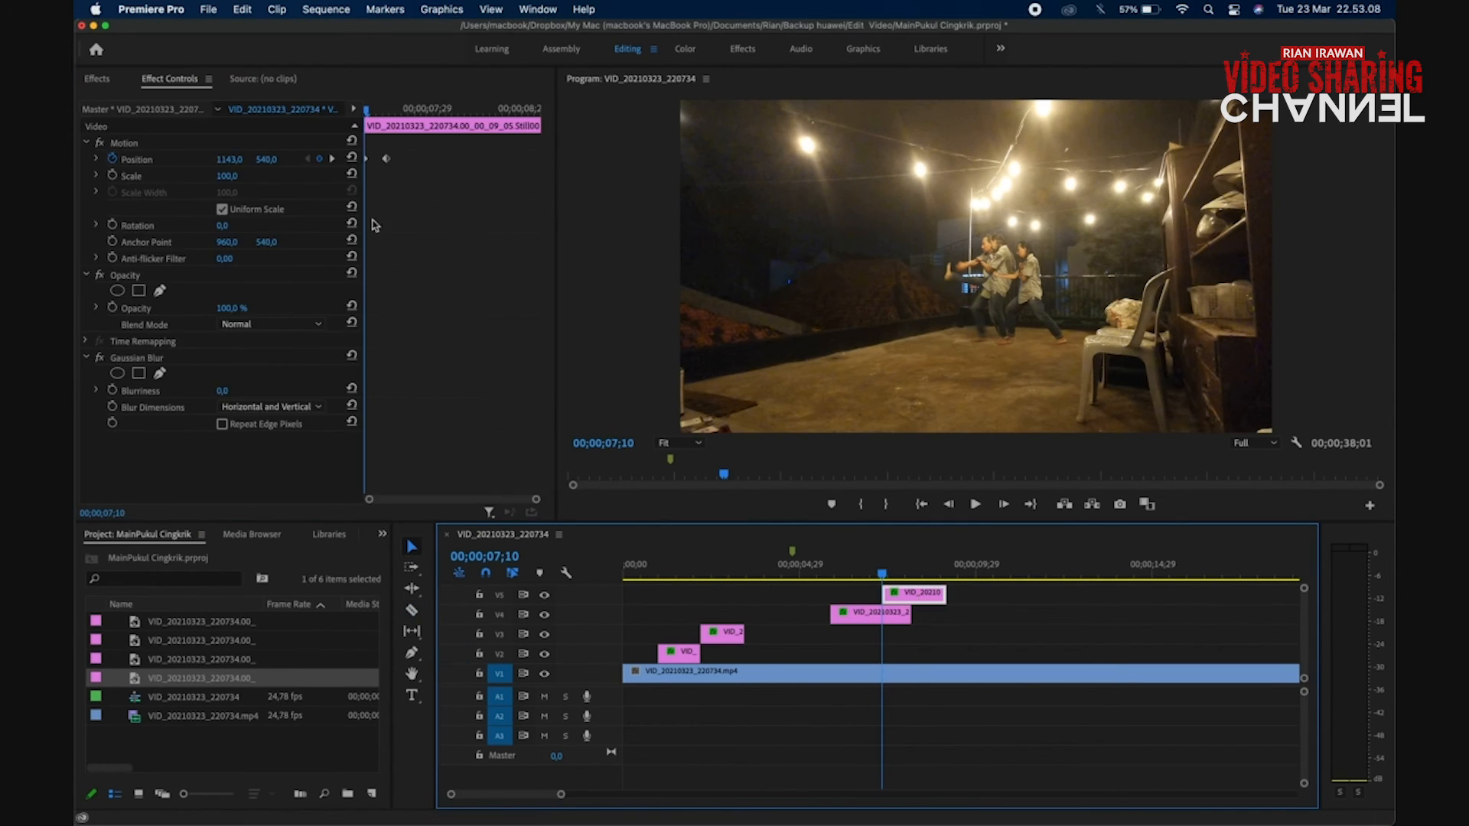
# Keyframe the V5 still's Blurriness from 50 at 00;00;07;10 to 0 at the ending Position keyframe, with Blur Dimensions set to Horizontal
pyautogui.click(112, 390)
pyautogui.click(235, 389)
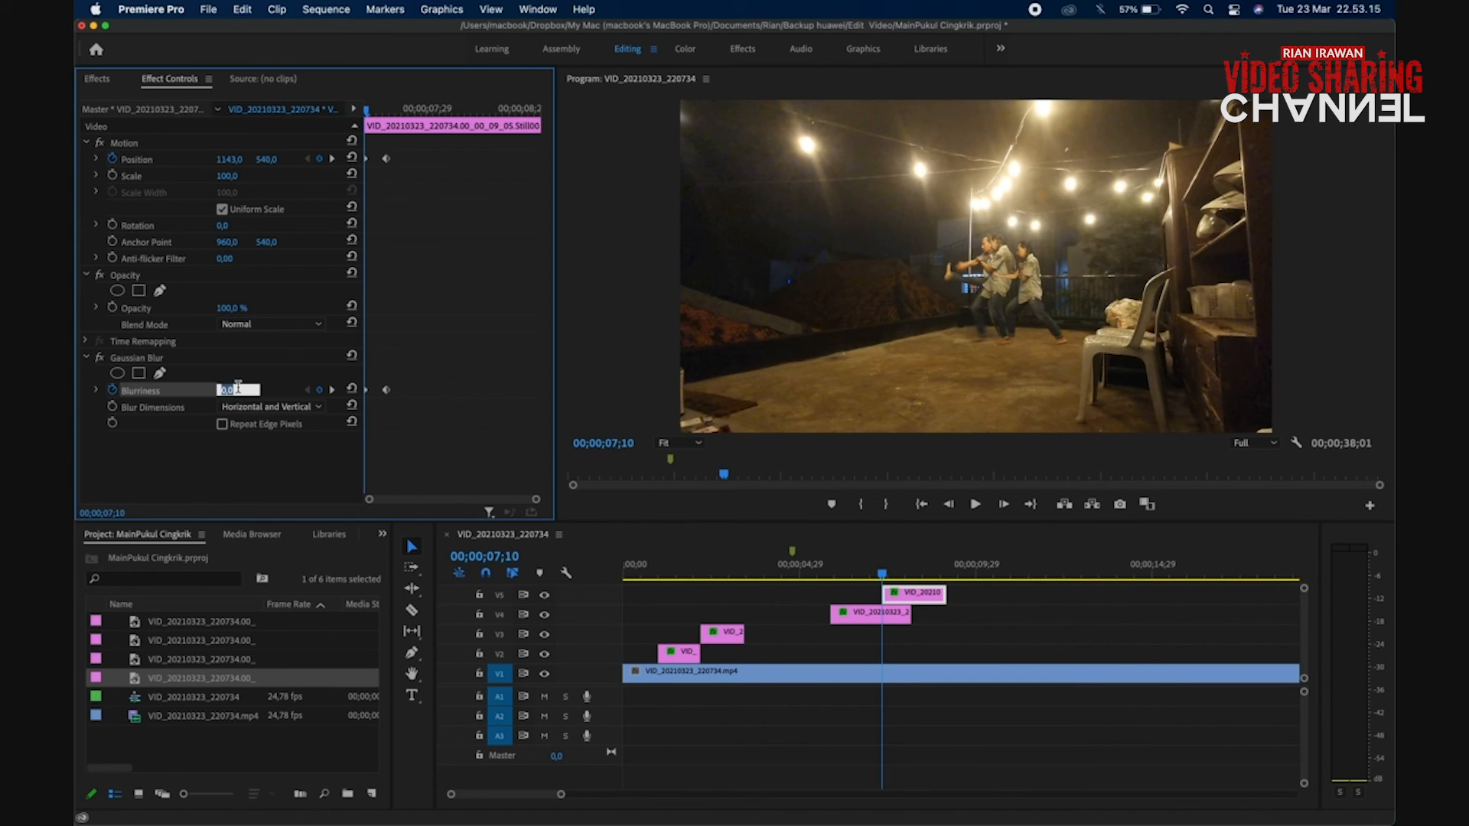
pyautogui.click(303, 412)
pyautogui.click(264, 424)
# Shift the V5 still's ending Position and Blurriness keyframes slightly earlier and play the sequence to check all four stills
pyautogui.moveTo(882, 573); pyautogui.dragTo(901, 573)
pyautogui.moveTo(397, 152); pyautogui.dragTo(385, 405)
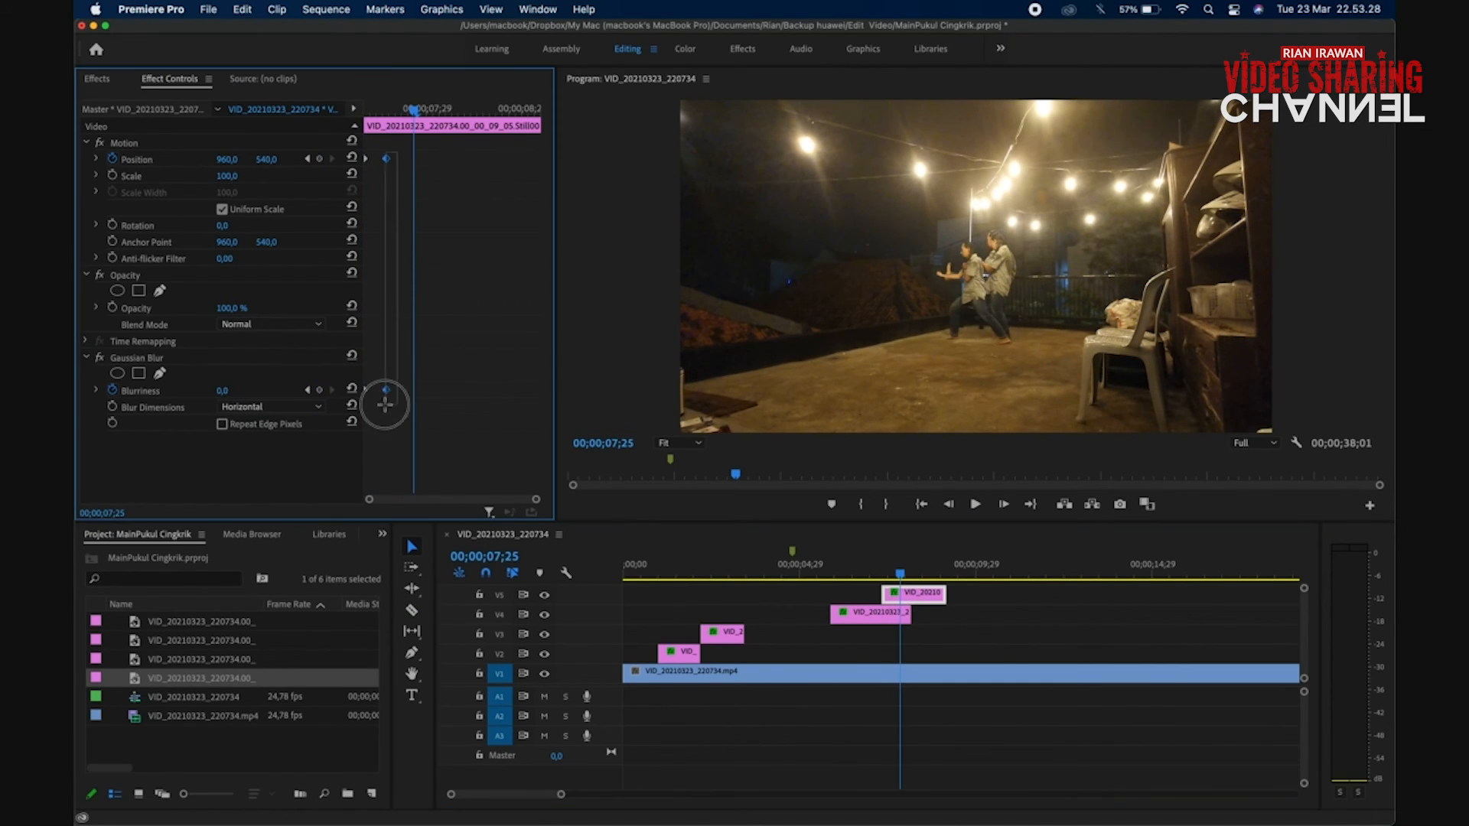
pyautogui.moveTo(903, 567); pyautogui.dragTo(659, 609)
pyautogui.press('space')
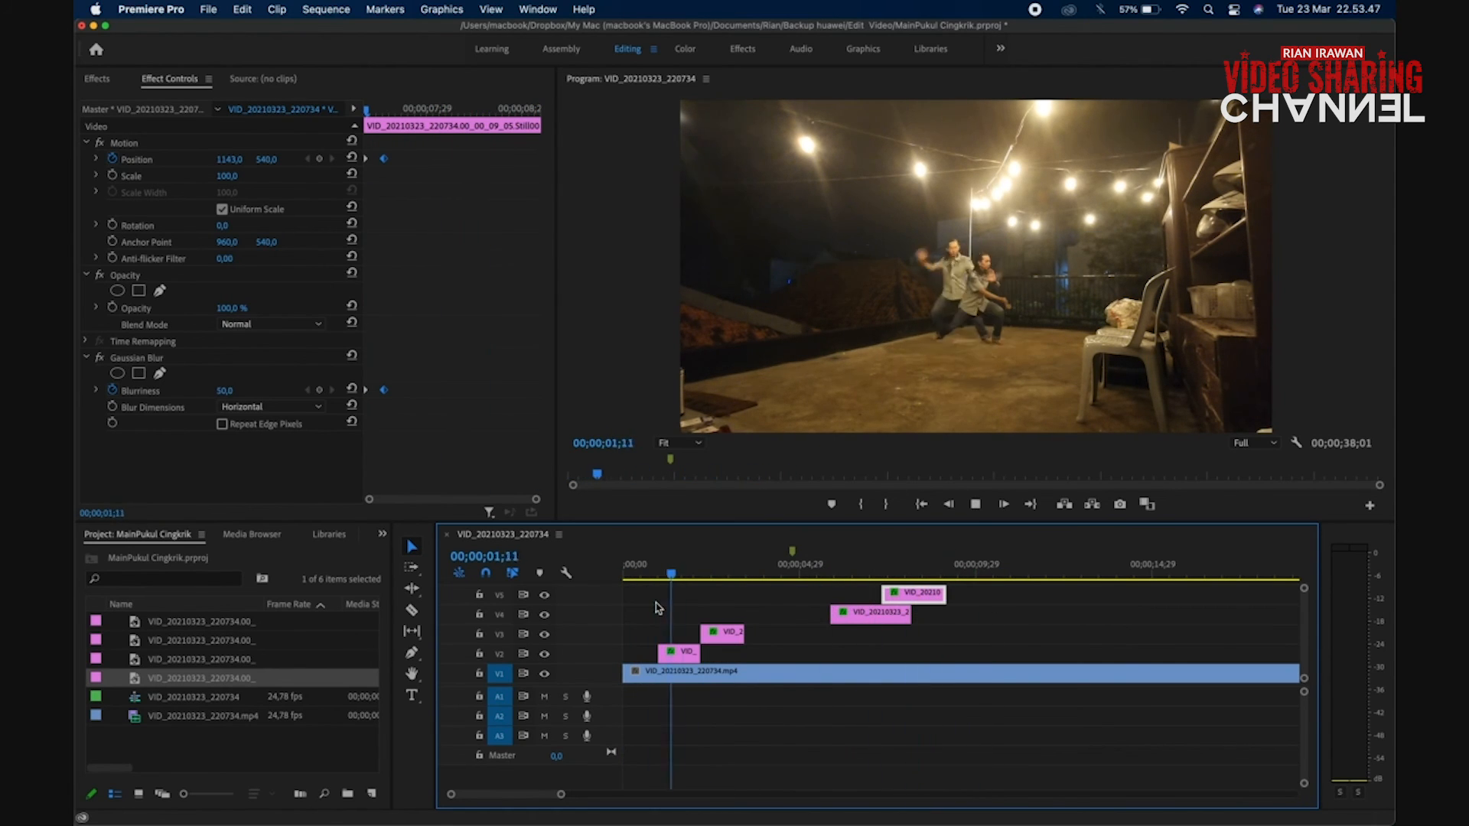
pyautogui.press('space')
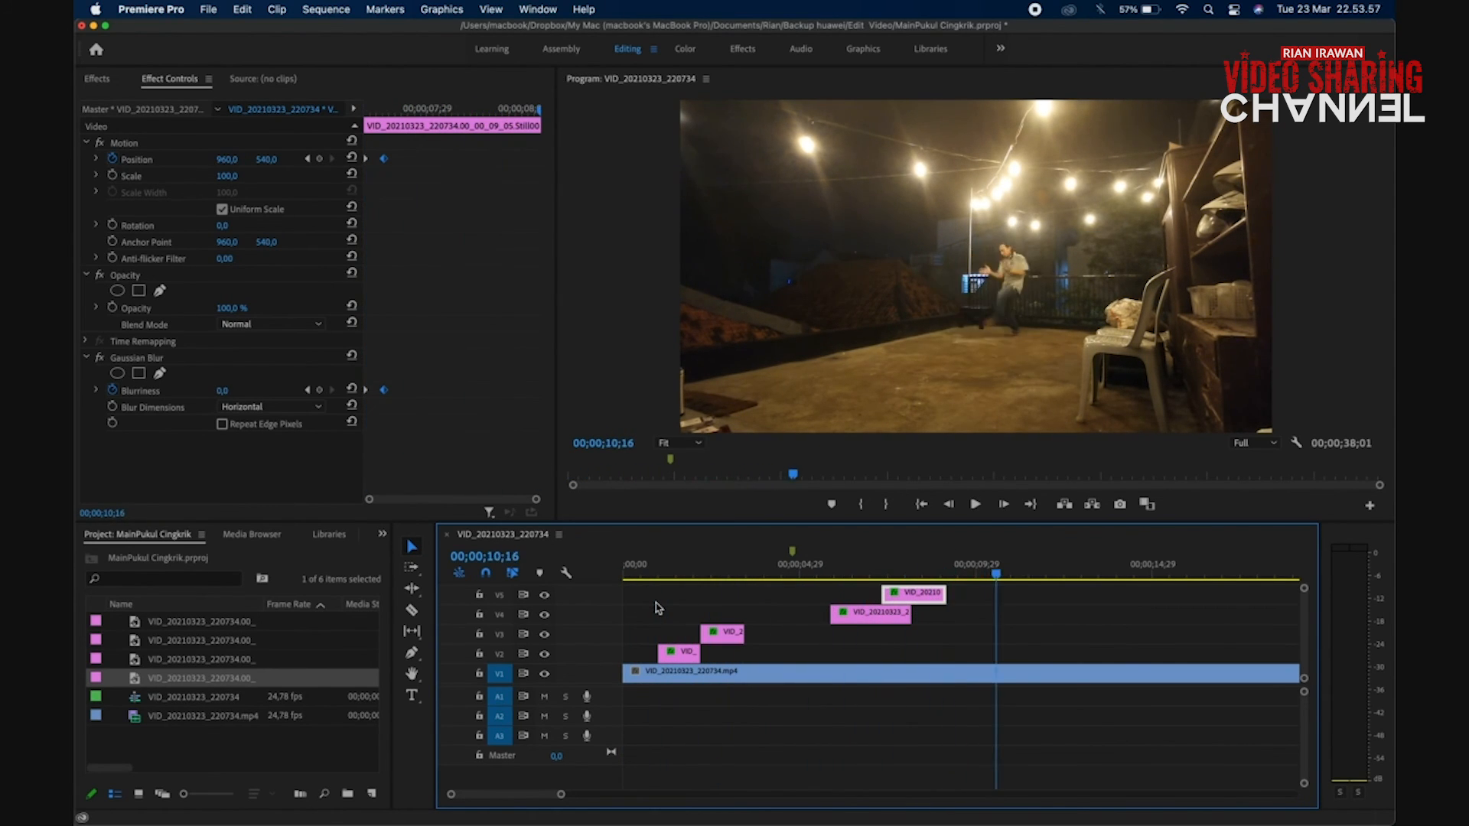
# Set the sequence's In point at 00;00;00;00 and its Out point just past the V5 still, giving a 00;00;09;16 range
pyautogui.moveTo(951, 568)
pyautogui.mouseDown()
pyautogui.moveTo(968, 564)
pyautogui.moveTo(656, 613)
pyautogui.moveTo(807, 567)
pyautogui.moveTo(974, 564)
pyautogui.moveTo(995, 547)
pyautogui.moveTo(1262, 551)
pyautogui.moveTo(961, 563)
pyautogui.mouseUp()
pyautogui.click(242, 10)
pyautogui.click(1069, 640)
pyautogui.click(887, 505)
pyautogui.click(625, 564)
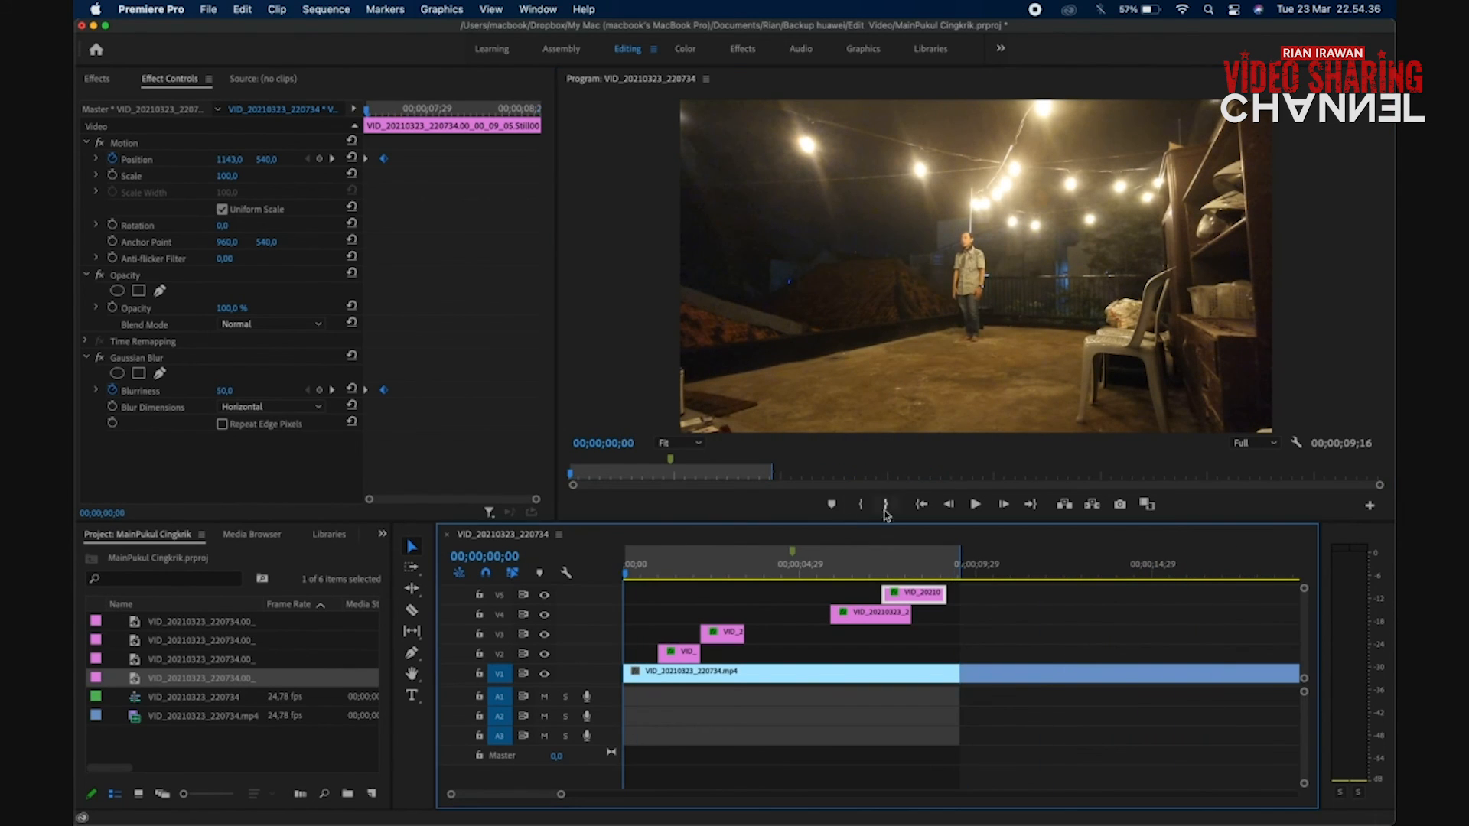
pyautogui.click(862, 505)
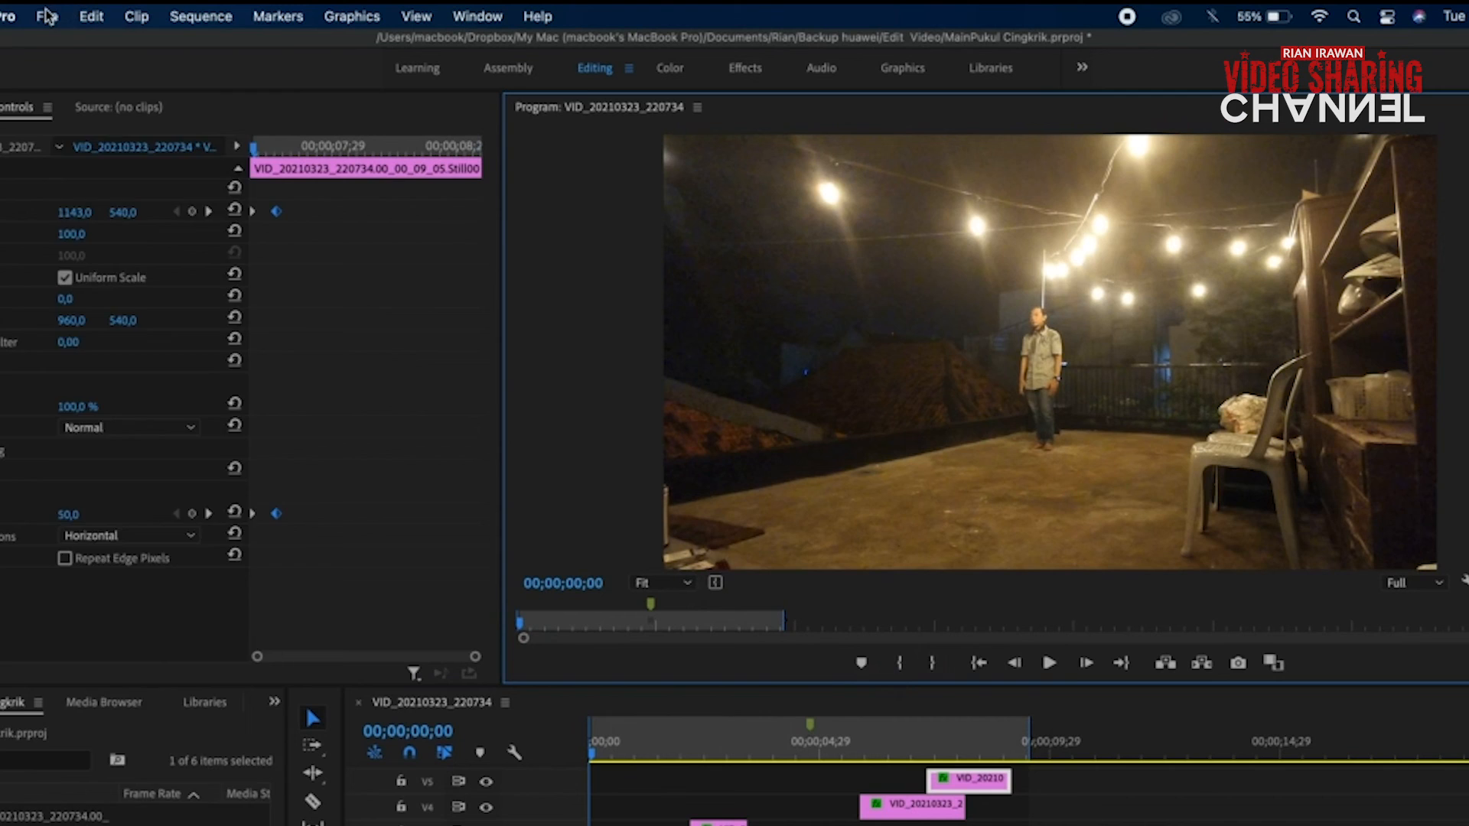
# Open the media export settings and set the output file to VID_Time for Cingkrik in the Edit Video folder's [render] subfolder
pyautogui.click(208, 10)
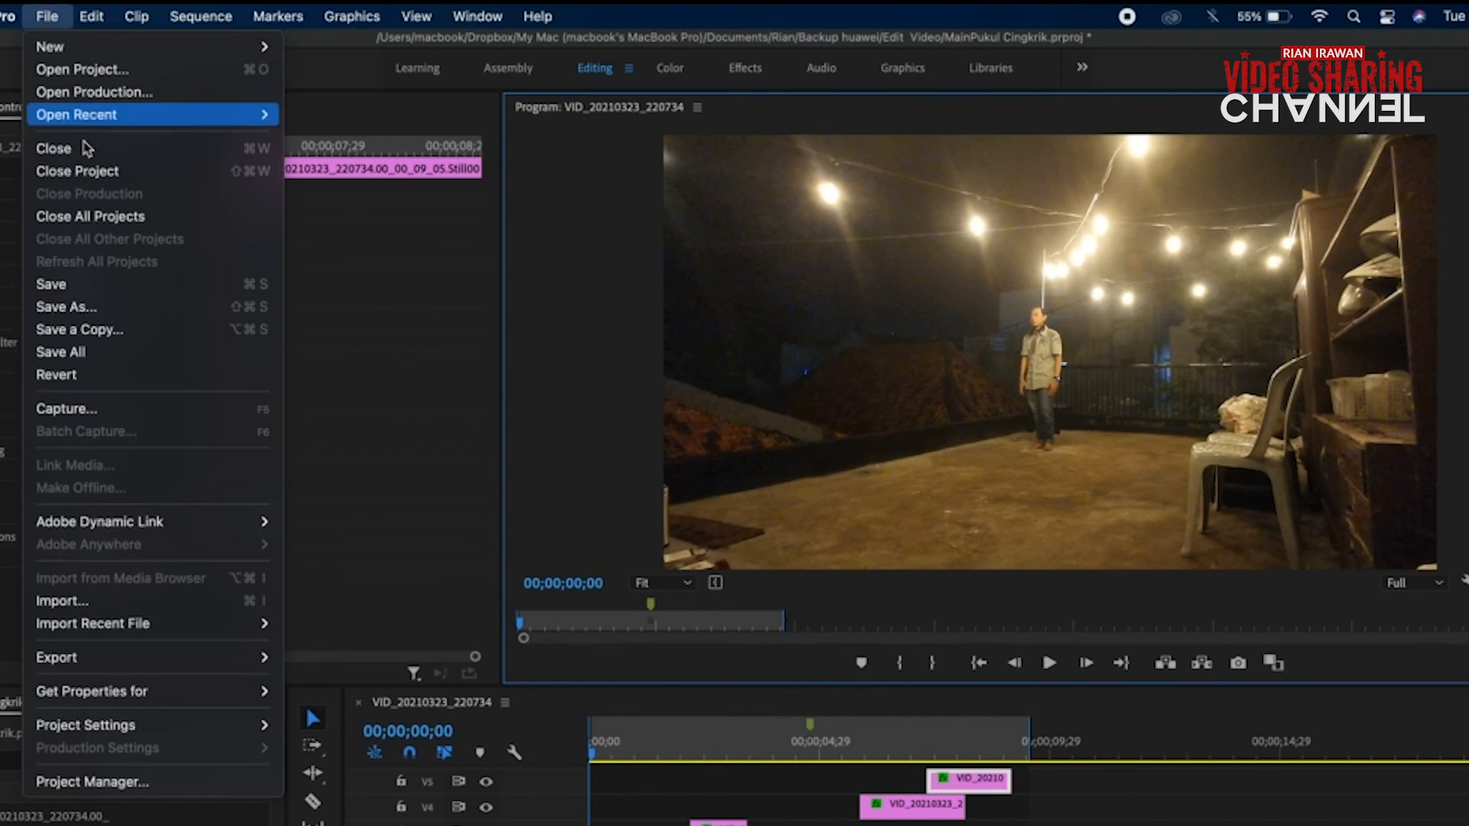
pyautogui.moveTo(108, 663)
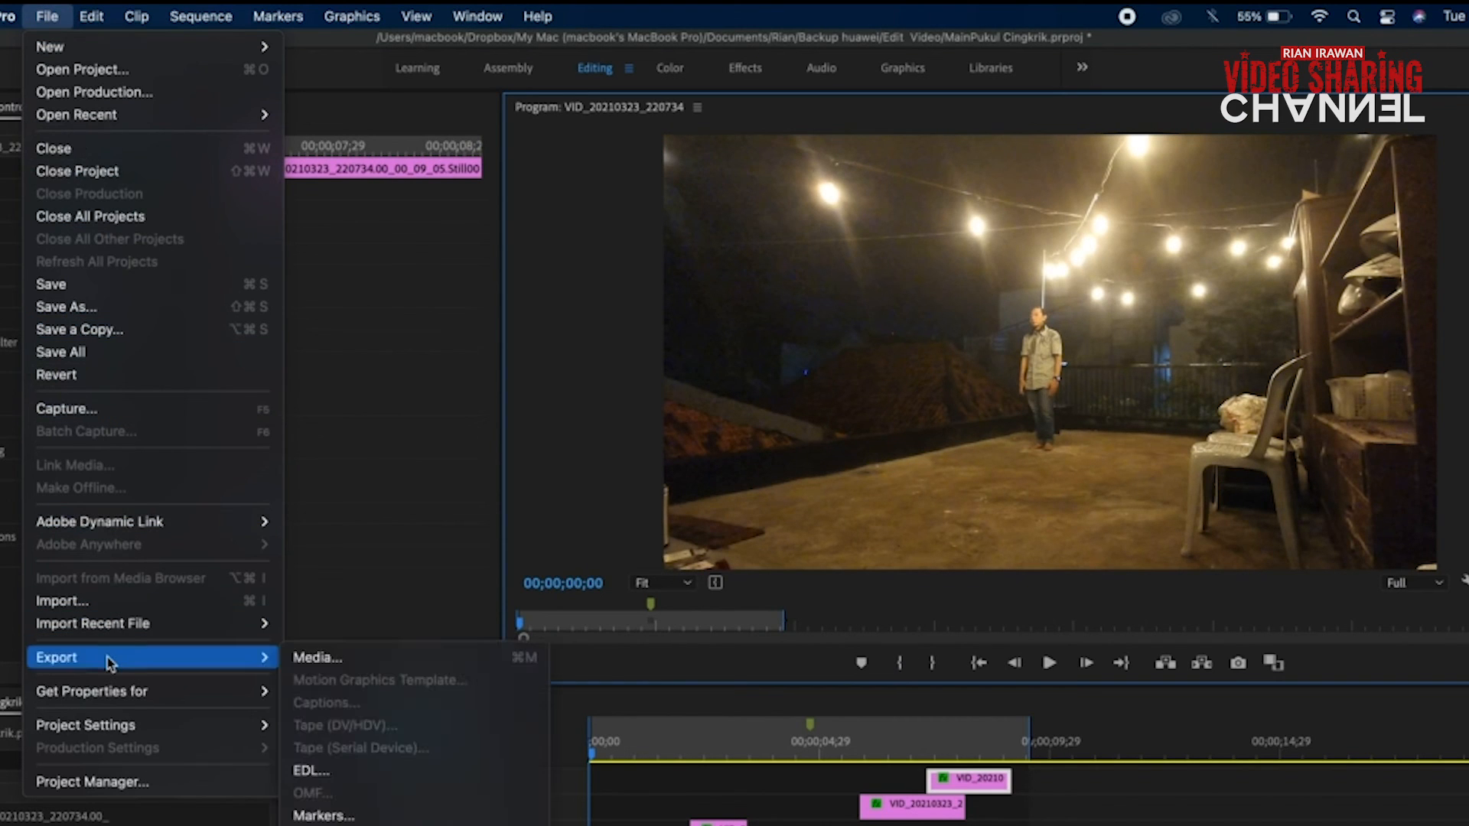
pyautogui.click(342, 659)
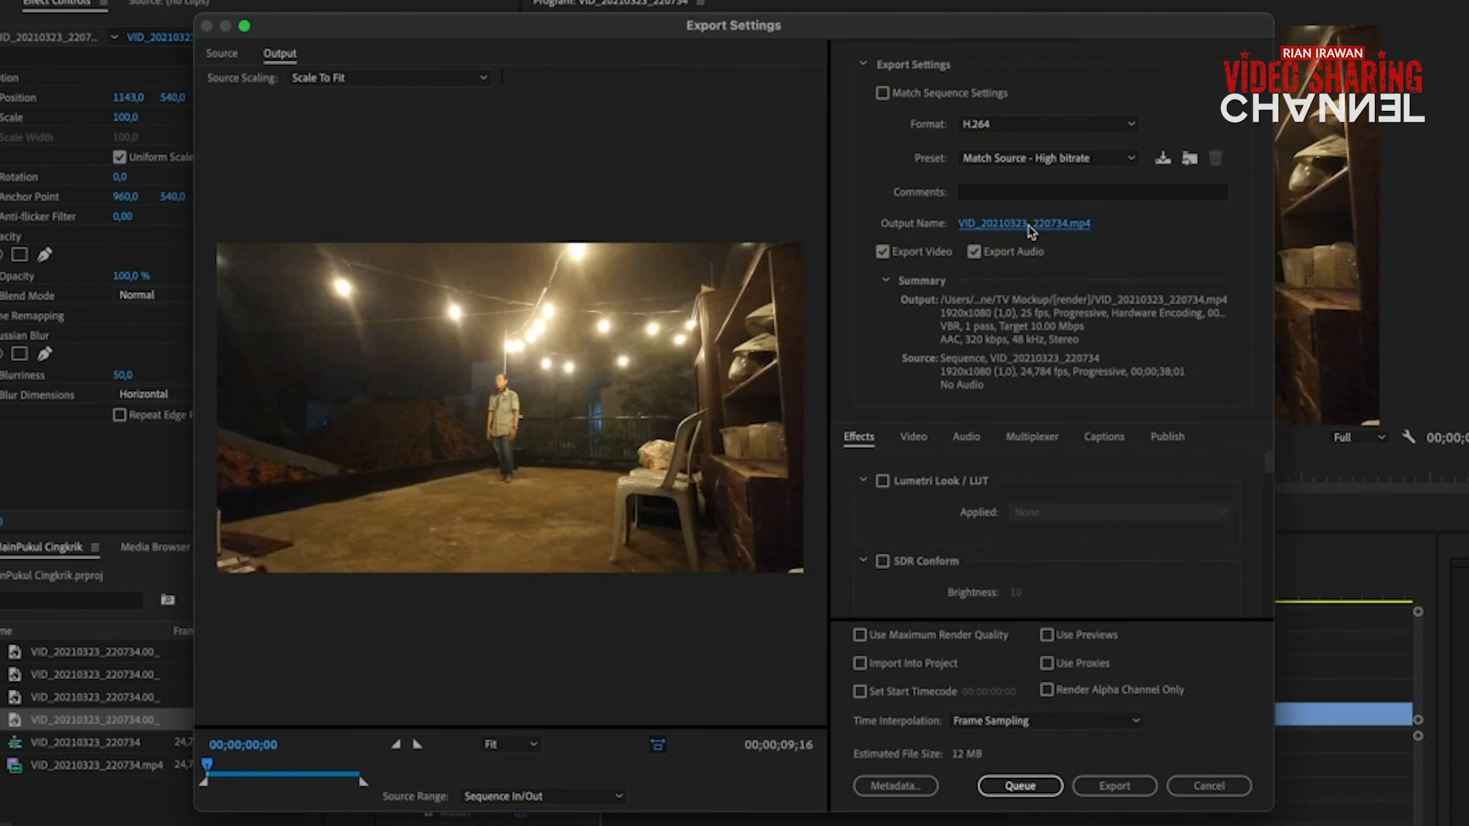
pyautogui.click(1030, 225)
pyautogui.click(328, 182)
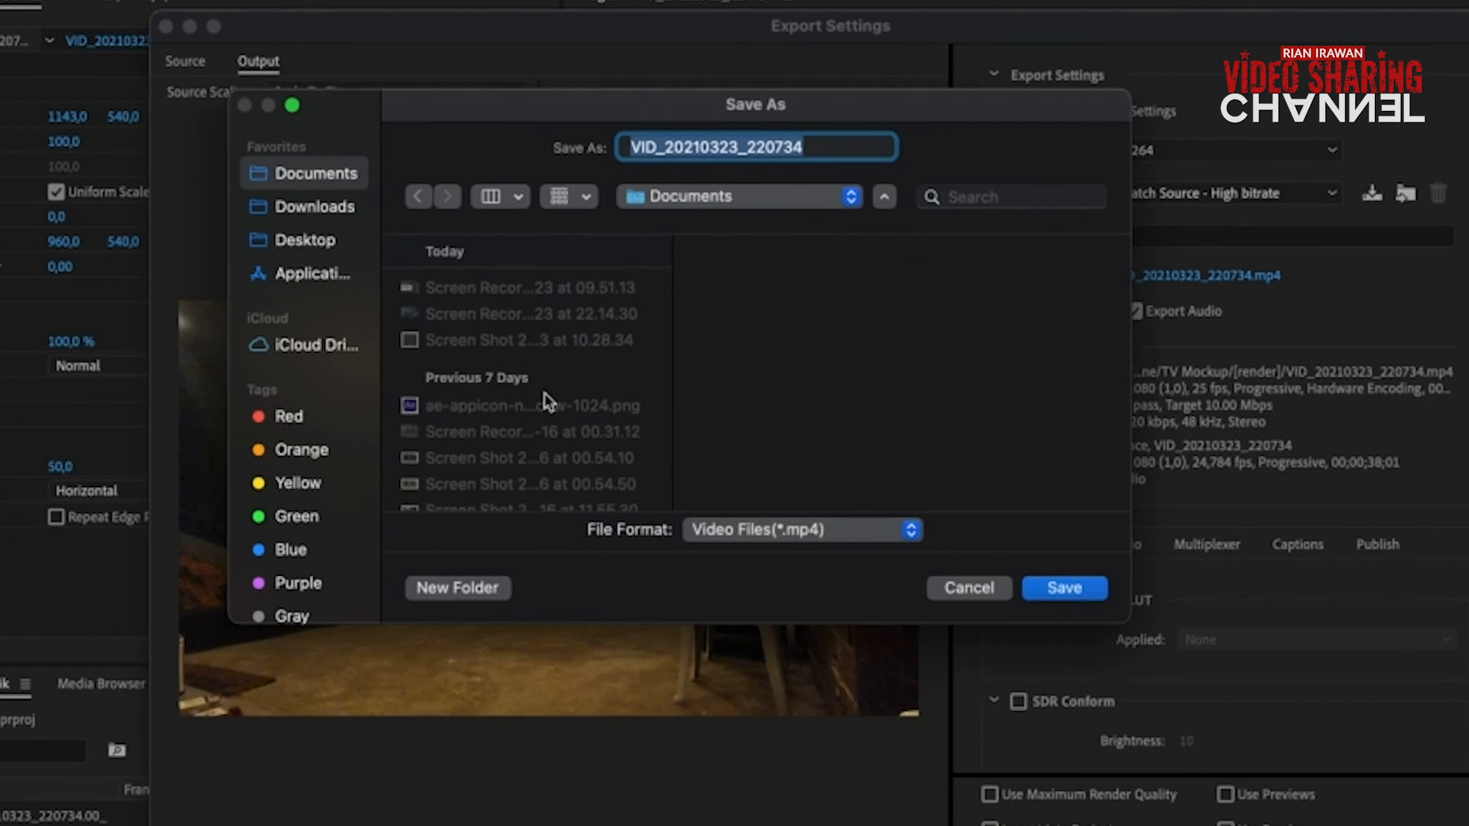
pyautogui.scroll(-4, 548, 403)
pyautogui.click(483, 414)
pyautogui.click(792, 343)
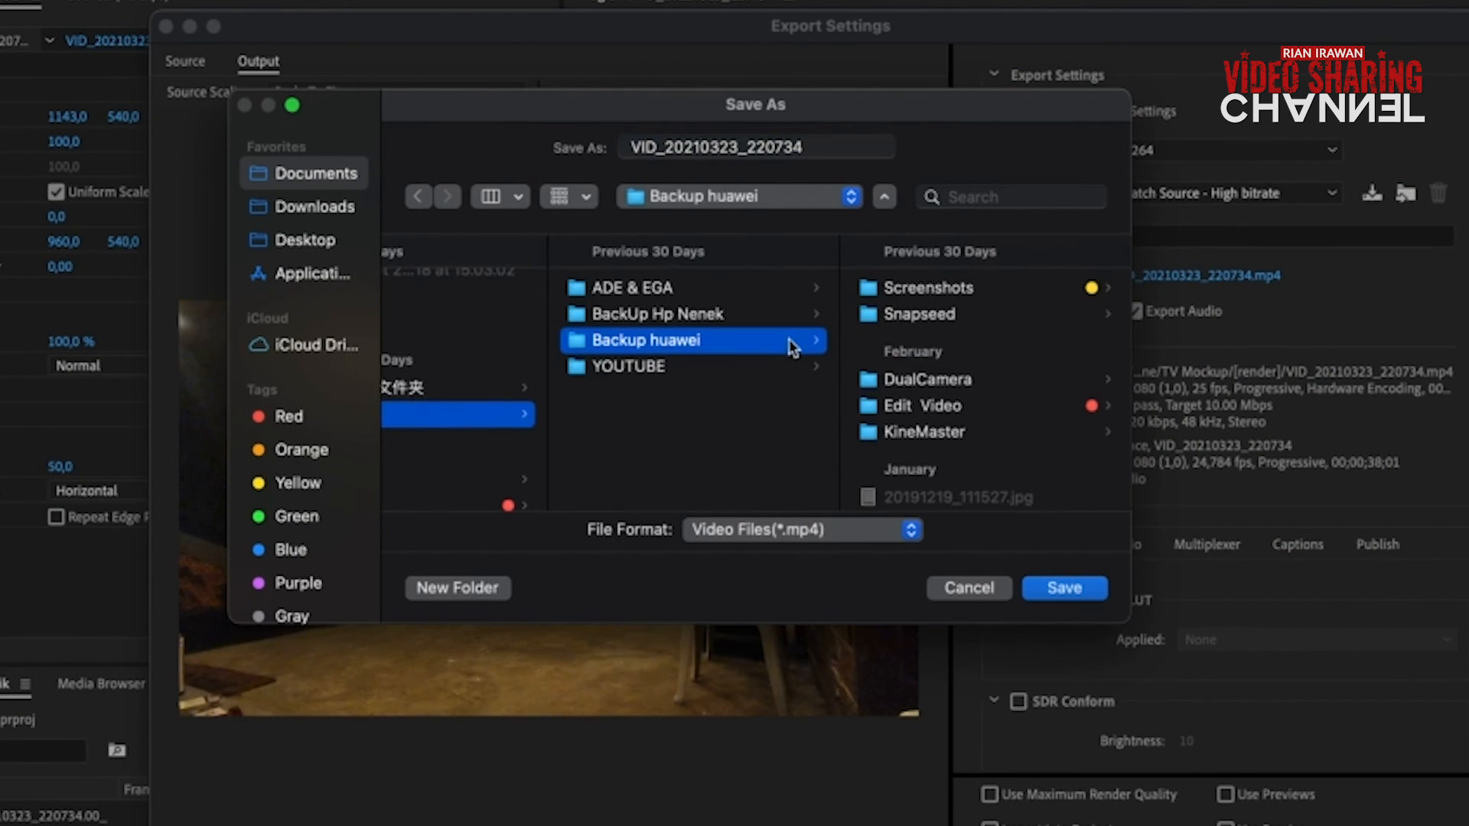
pyautogui.click(934, 406)
pyautogui.scroll(-5, 930, 341)
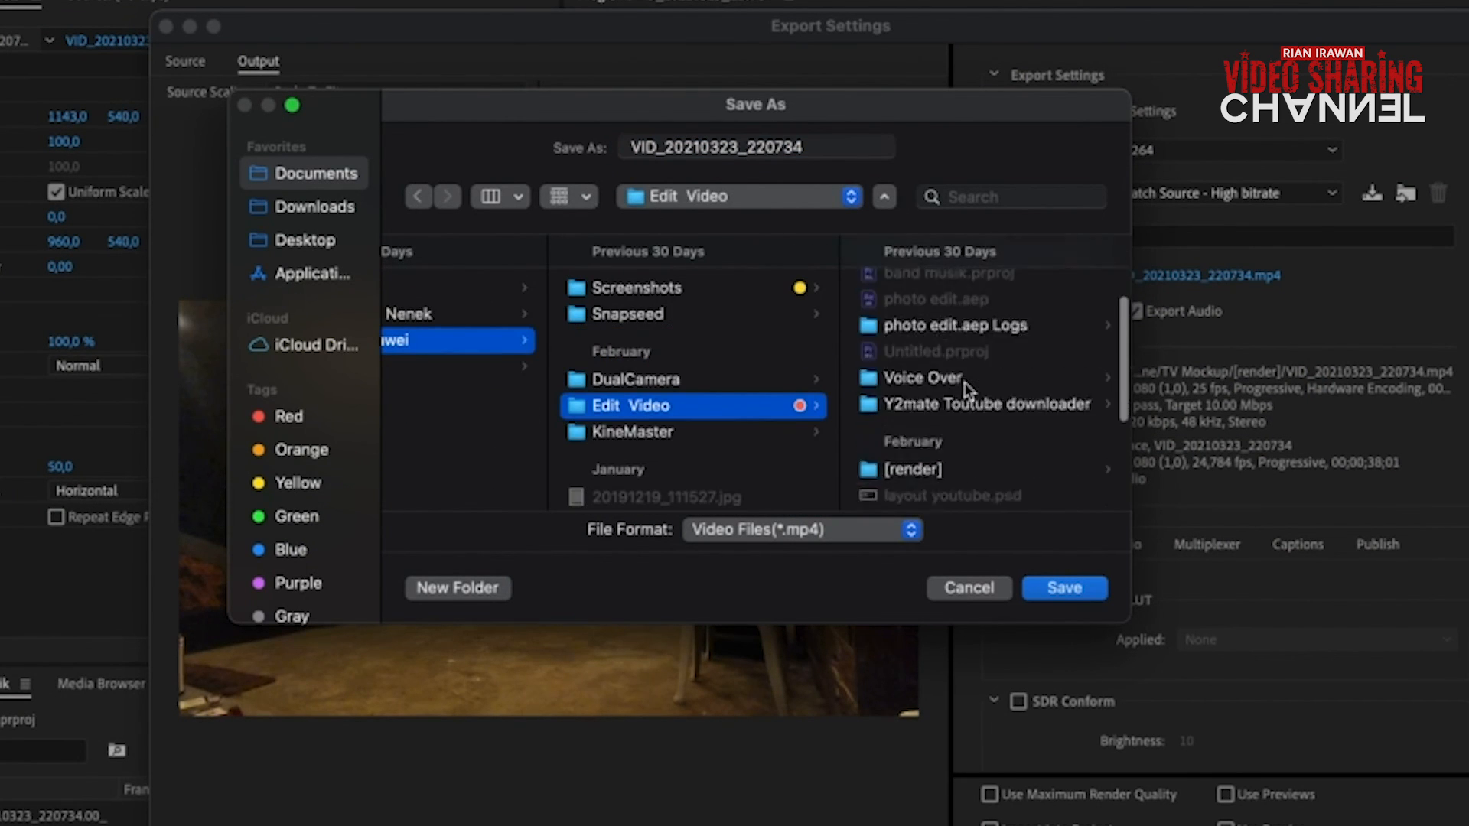
pyautogui.click(932, 289)
pyautogui.click(820, 147)
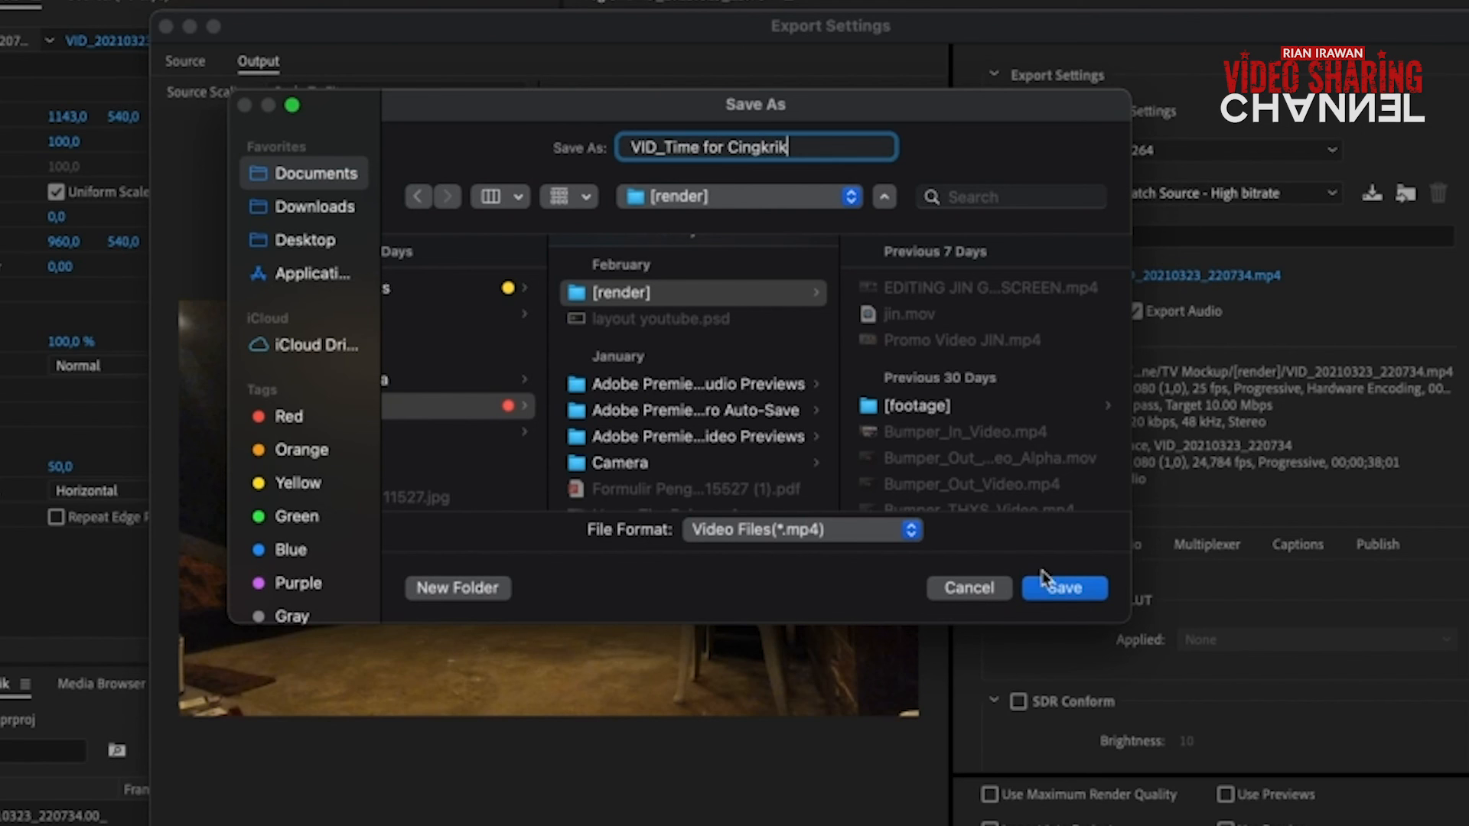
pyautogui.click(1064, 589)
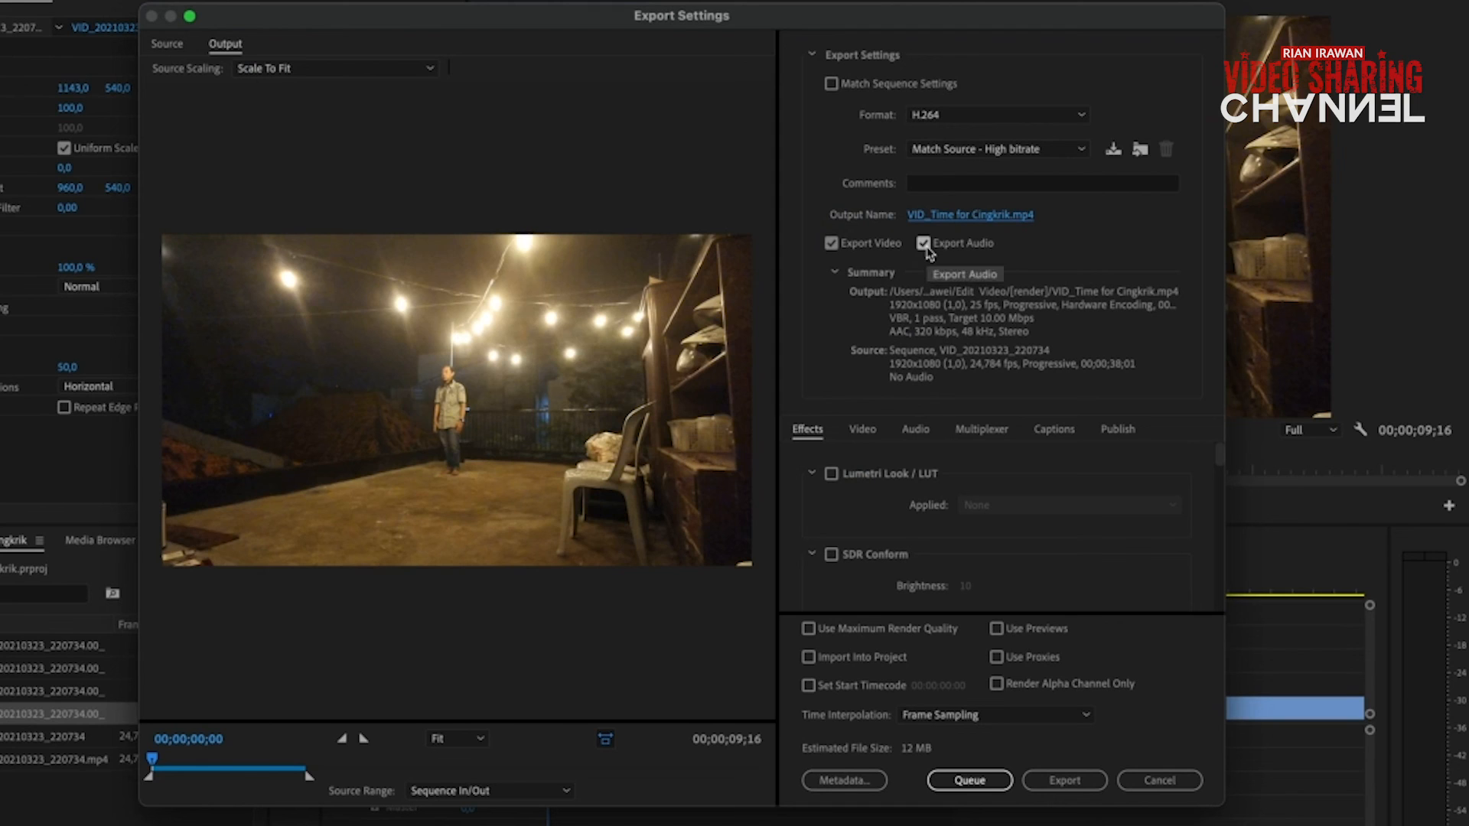
# Turn off Export Audio, enable Use Maximum Render Quality and export the H.264 video
pyautogui.click(925, 243)
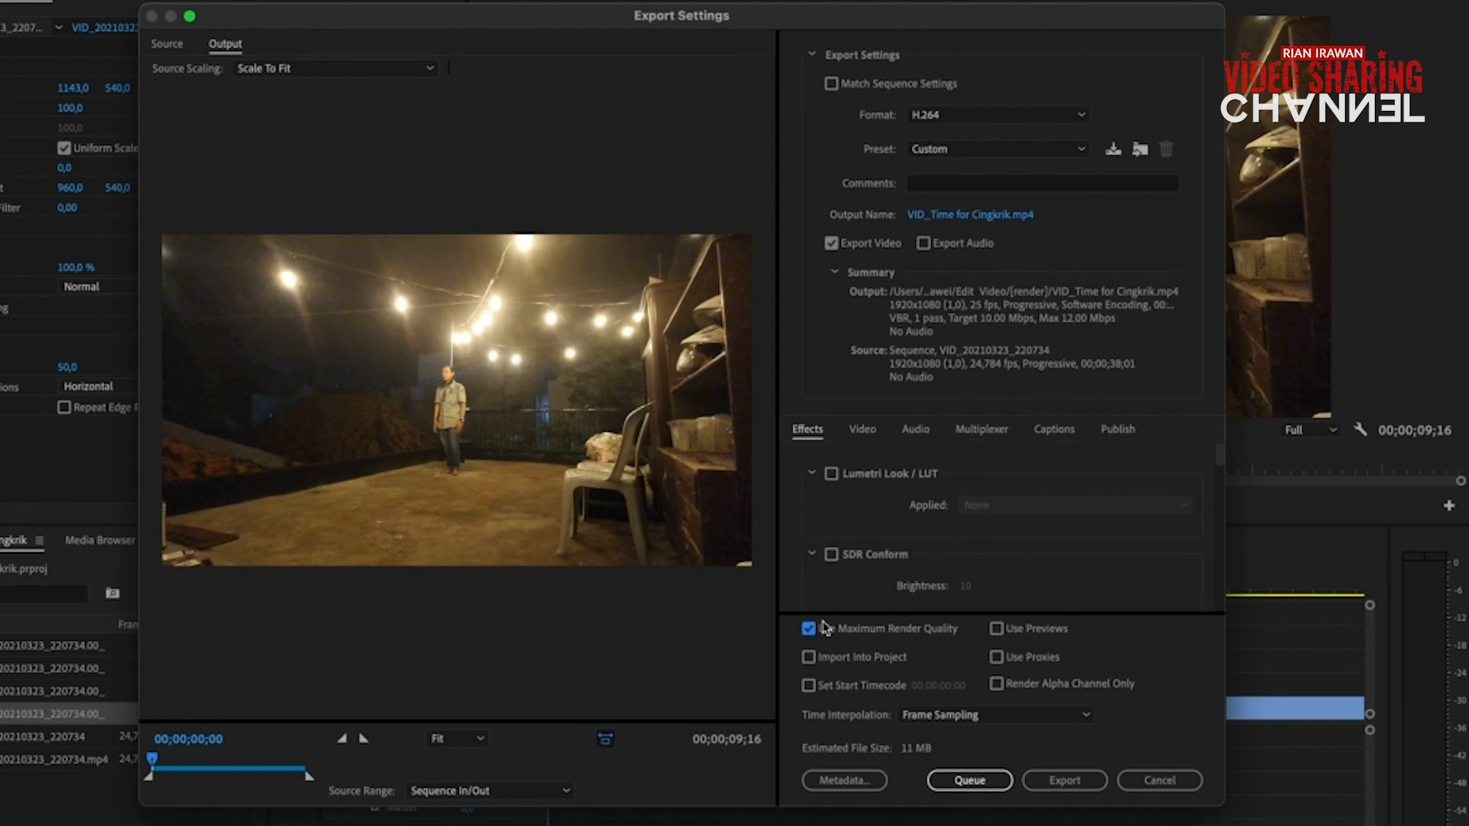
pyautogui.click(1066, 780)
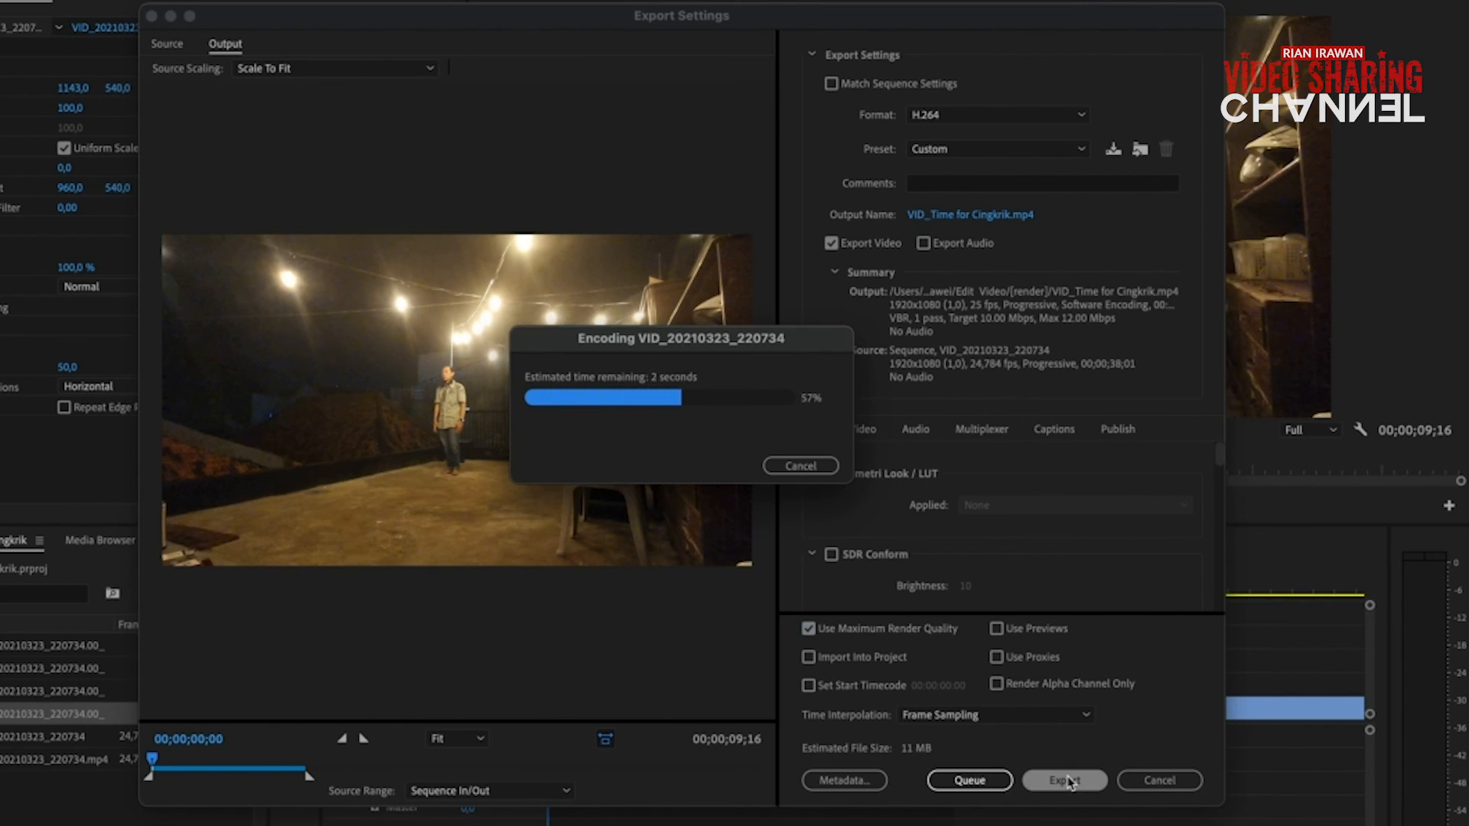